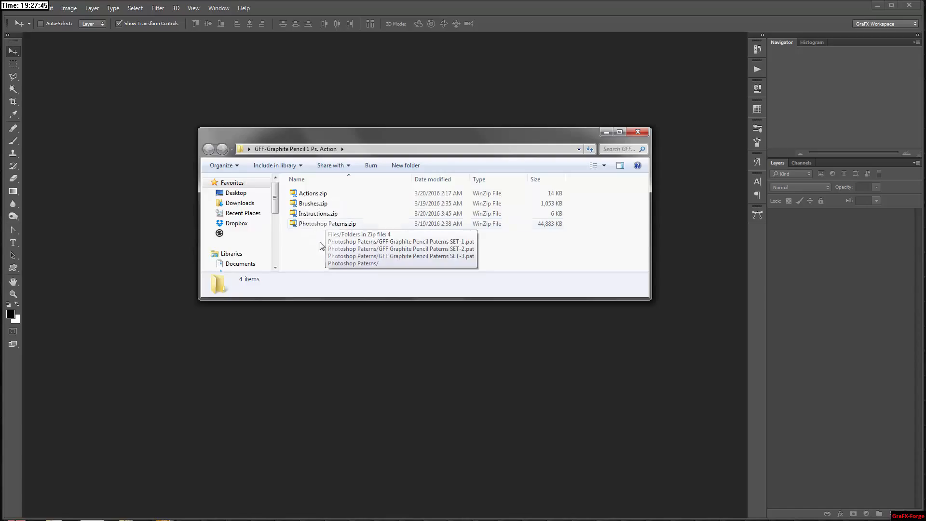
Extract the Actions, Brushes, Instructions and Photoshop Paterns zip archives into the current folder, and make the folder window taller
{"action": "left_click_drag", "start_coordinate": [319, 242], "coordinate": [297, 195]}
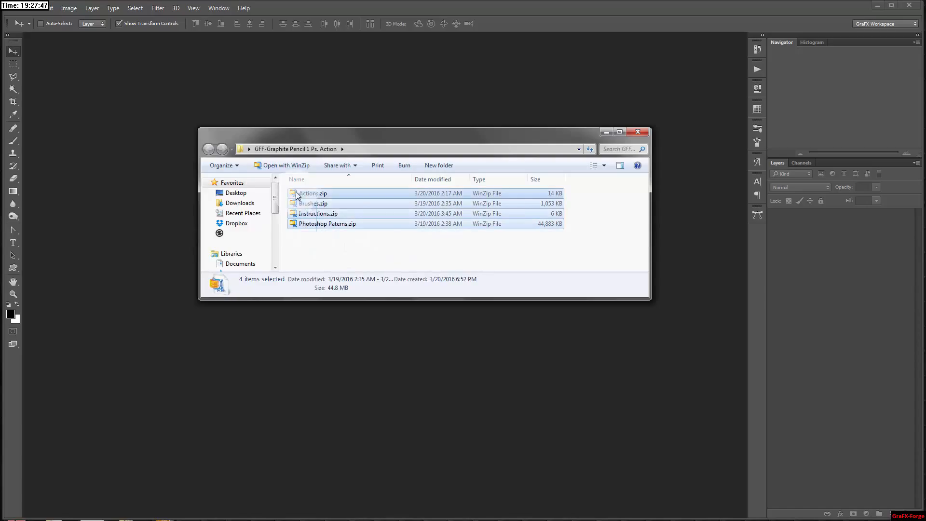
{"action": "right_click", "coordinate": [297, 195]}
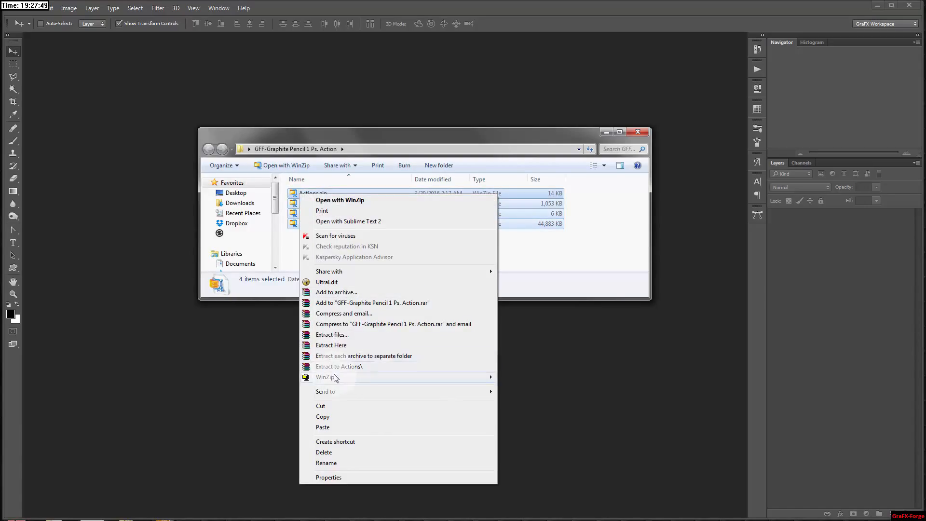
{"action": "mouse_move", "coordinate": [425, 377]}
{"action": "left_click", "coordinate": [549, 410]}
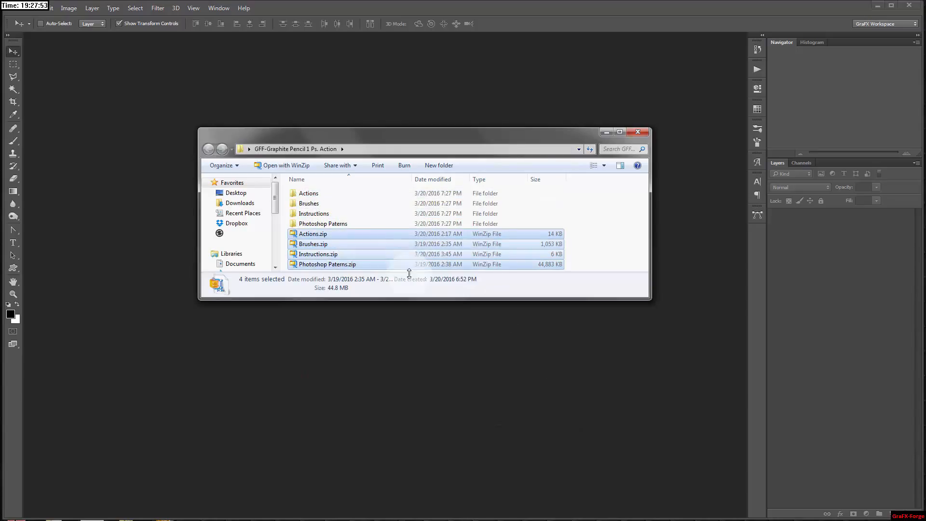
{"action": "left_click_drag", "start_coordinate": [441, 298], "coordinate": [440, 333]}
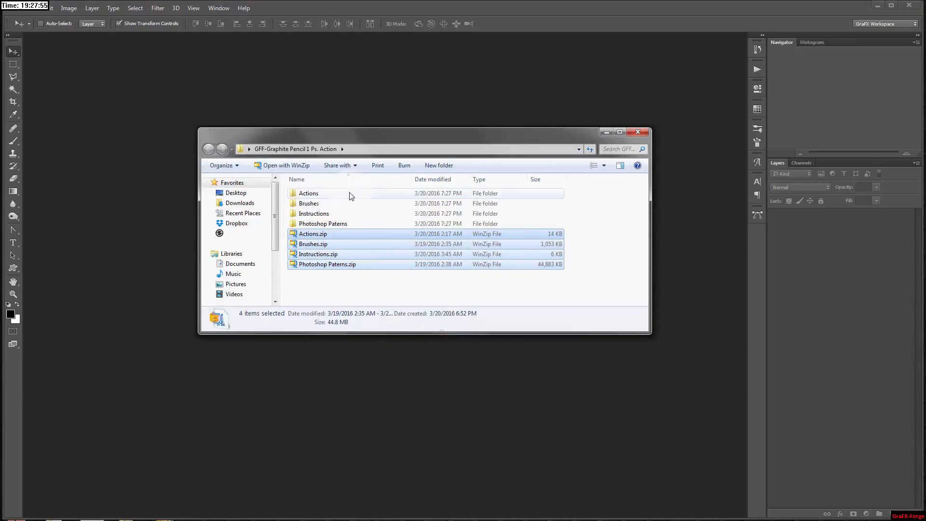
Look through the files in the extracted Actions and Brushes folders, widening the Name column to read the full action names
{"action": "double_click", "coordinate": [316, 193]}
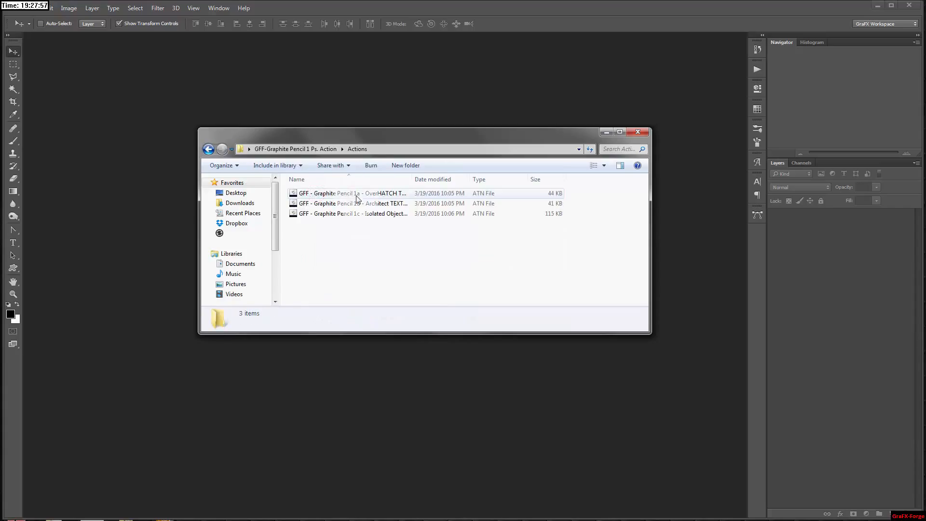
{"action": "left_click_drag", "start_coordinate": [413, 182], "coordinate": [464, 185]}
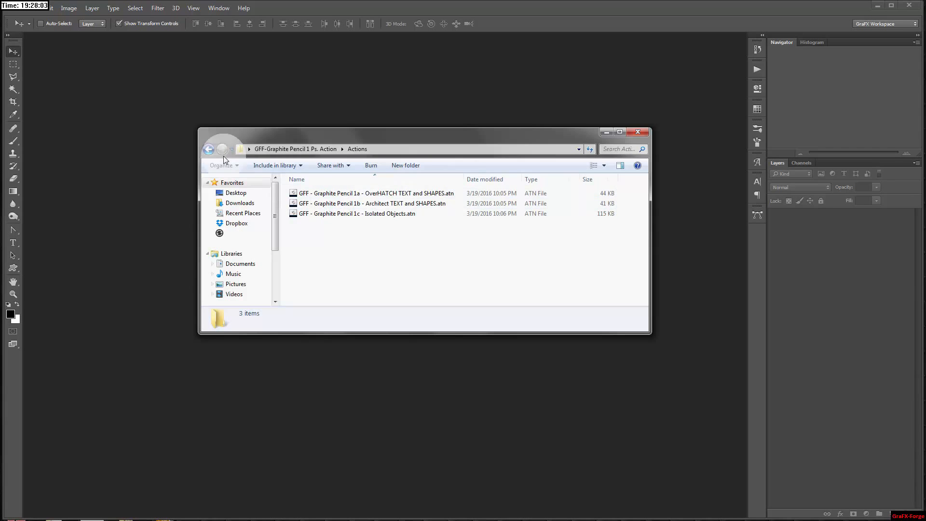
{"action": "left_click", "coordinate": [208, 148]}
{"action": "double_click", "coordinate": [312, 203]}
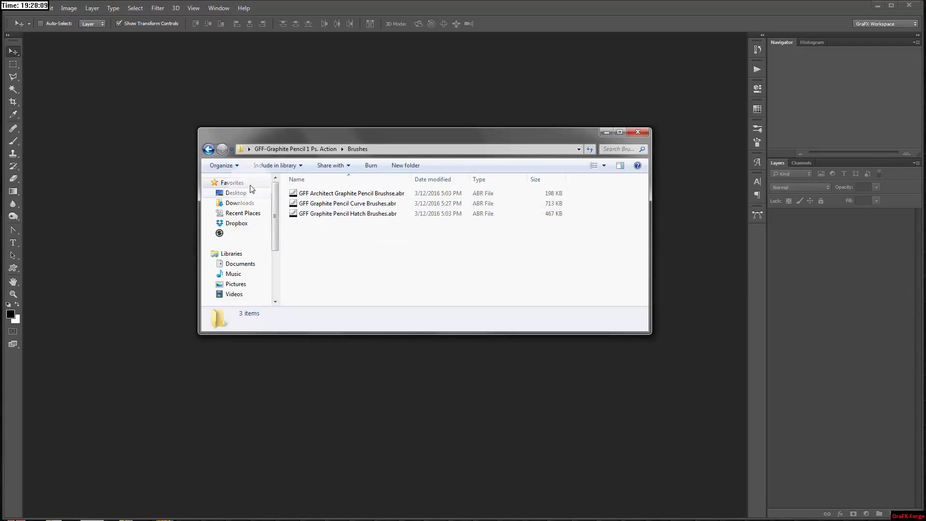
{"action": "left_click", "coordinate": [209, 149]}
Open Read ME.rtf from the Instructions folder, read its installation and usage sections, and close it
{"action": "double_click", "coordinate": [327, 214]}
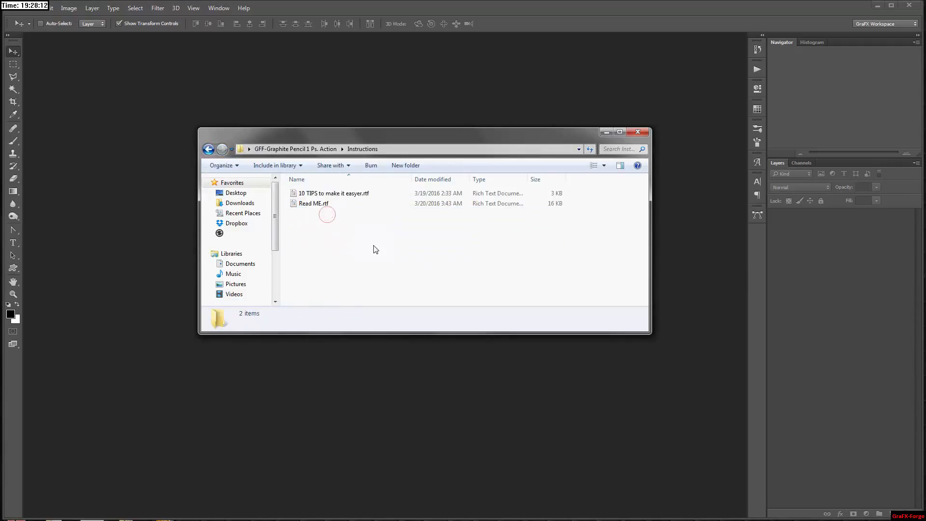
{"action": "double_click", "coordinate": [321, 204]}
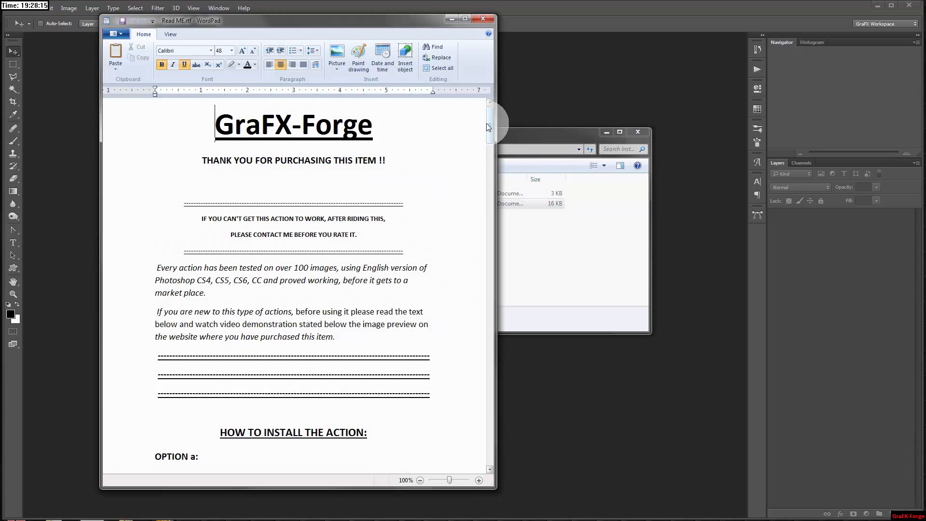
{"action": "left_click_drag", "start_coordinate": [488, 128], "coordinate": [478, 160]}
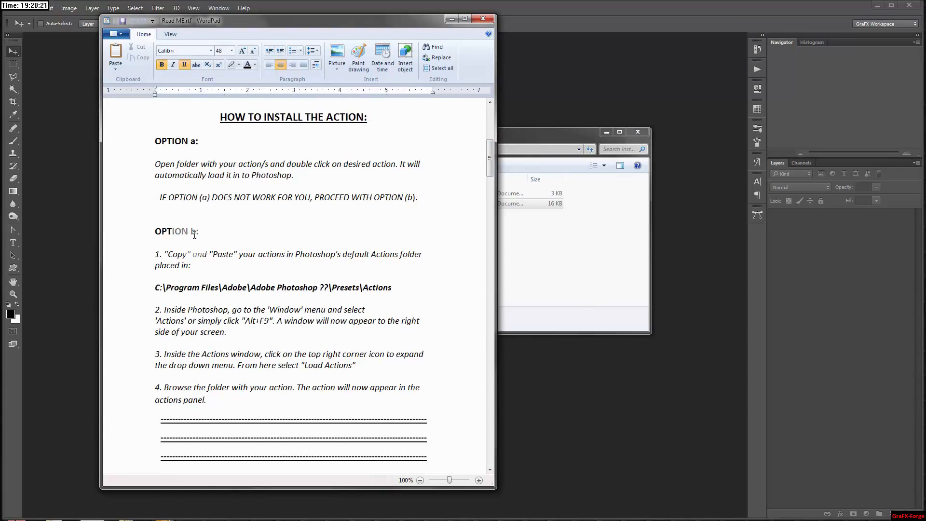
{"action": "left_click", "coordinate": [505, 147]}
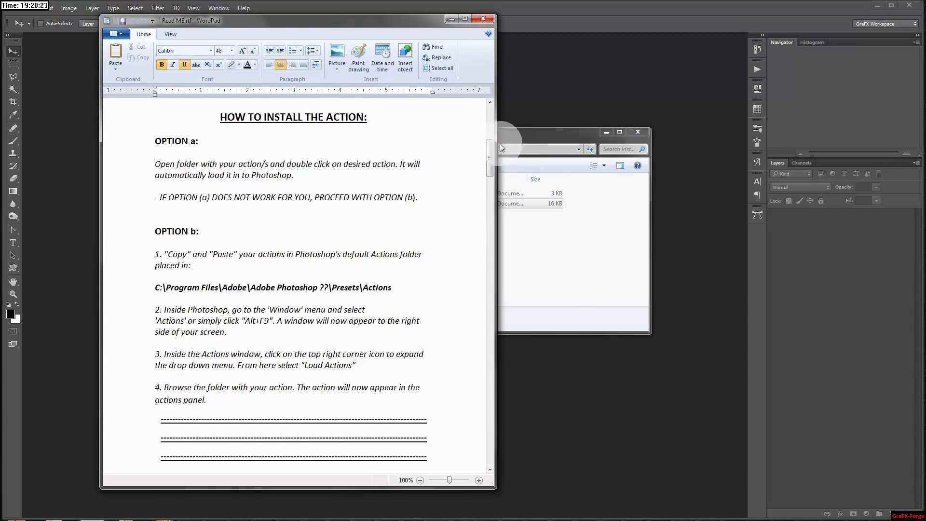
{"action": "left_click_drag", "start_coordinate": [489, 157], "coordinate": [485, 194]}
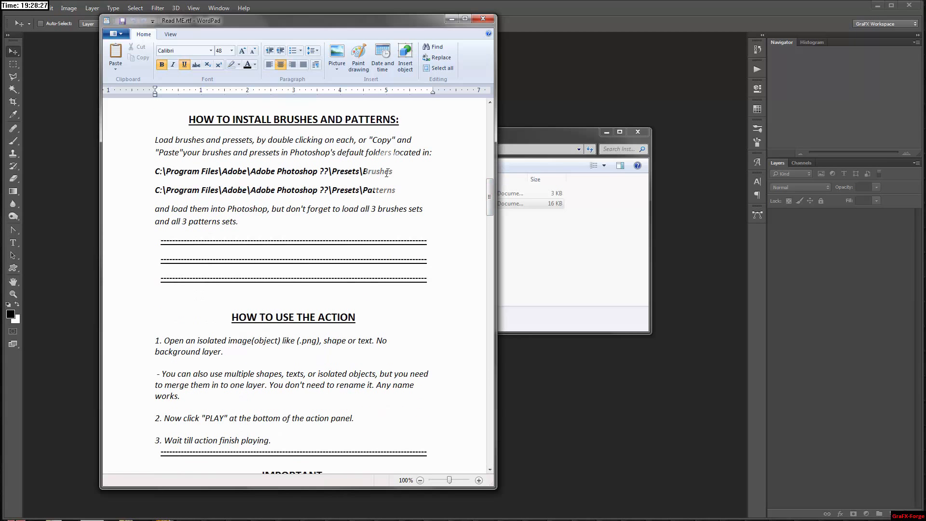
{"action": "left_click_drag", "start_coordinate": [492, 188], "coordinate": [487, 210]}
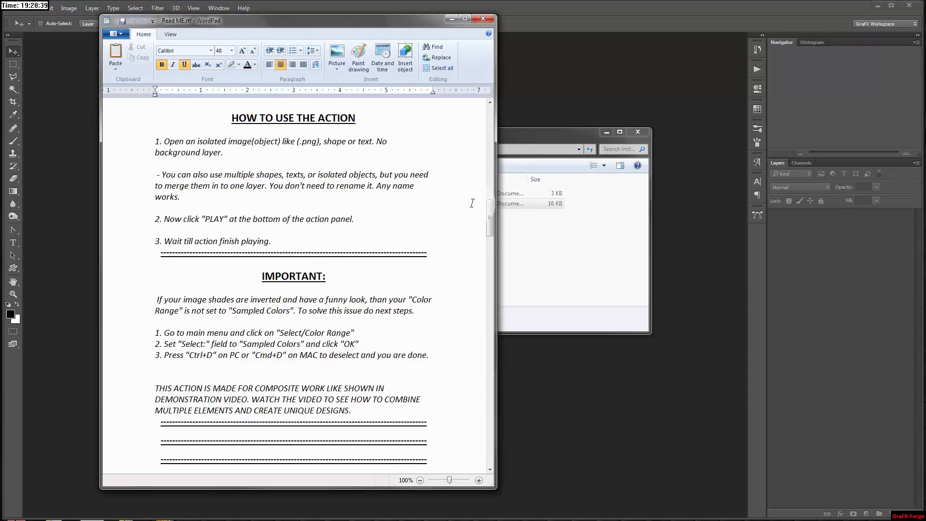
{"action": "left_click_drag", "start_coordinate": [493, 217], "coordinate": [485, 81]}
{"action": "left_click", "coordinate": [482, 19]}
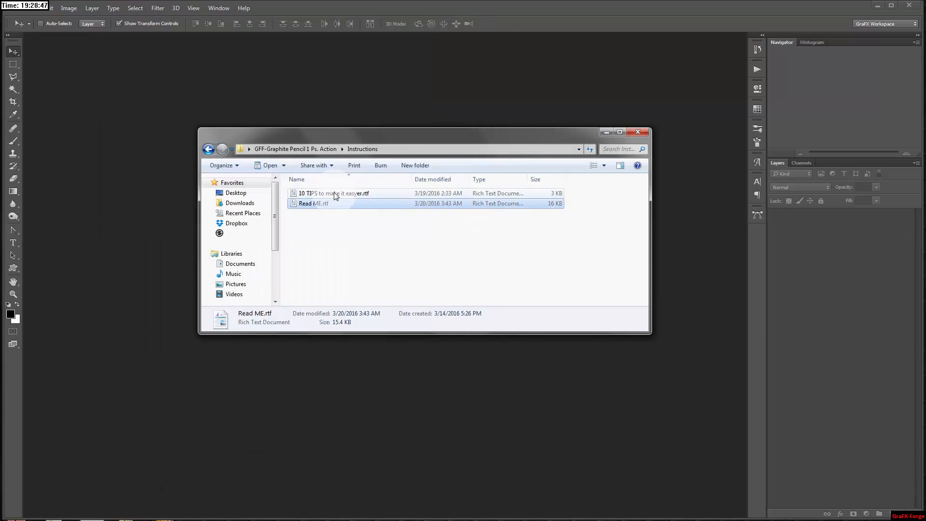
Open 10 TIPS to make it easyer.rtf, skim through the tips, and close the document
{"action": "double_click", "coordinate": [329, 193]}
{"action": "left_click_drag", "start_coordinate": [491, 124], "coordinate": [502, 327]}
{"action": "left_click", "coordinate": [483, 19]}
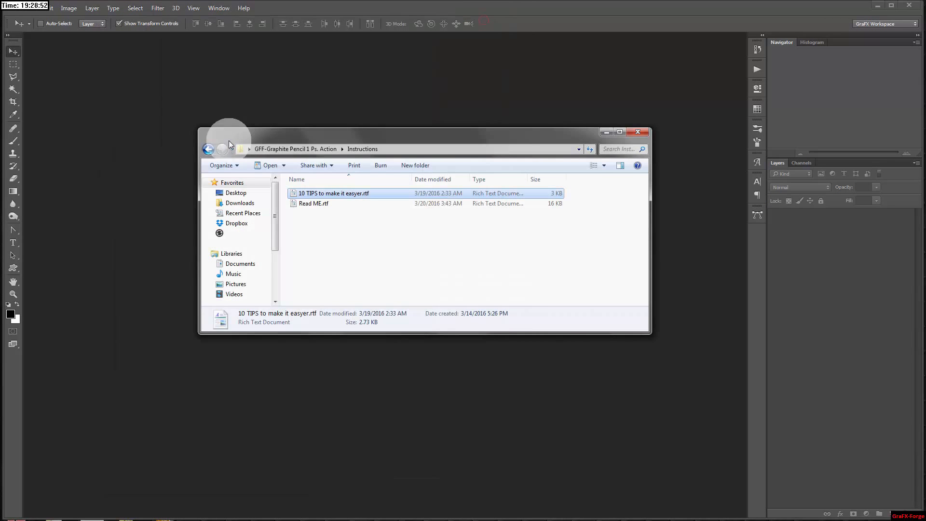
View the pattern files in the Photoshop Paterns folder and close the folder window
{"action": "left_click", "coordinate": [208, 148]}
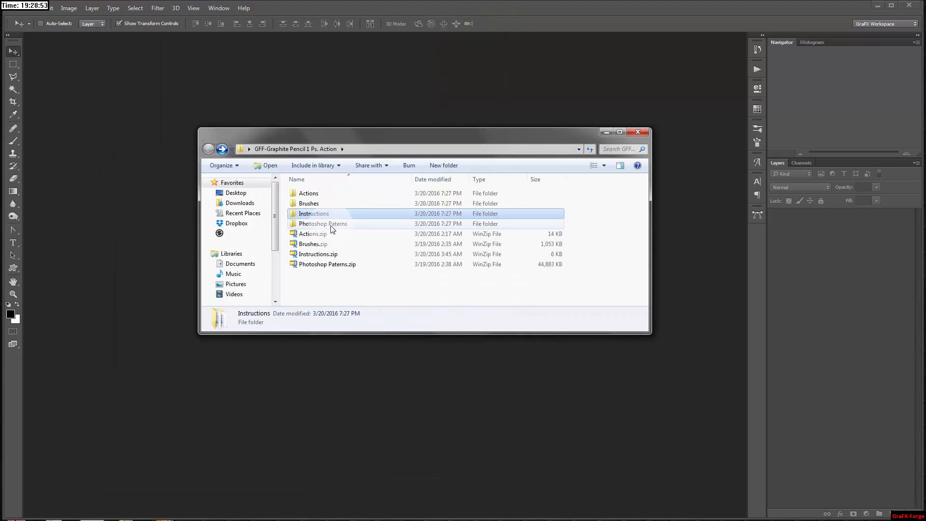
{"action": "double_click", "coordinate": [331, 225]}
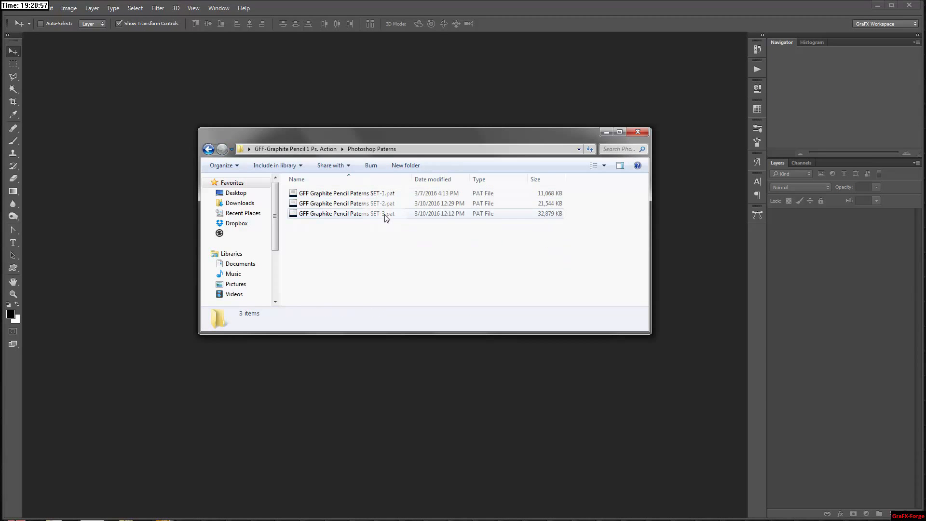
{"action": "left_click", "coordinate": [208, 148]}
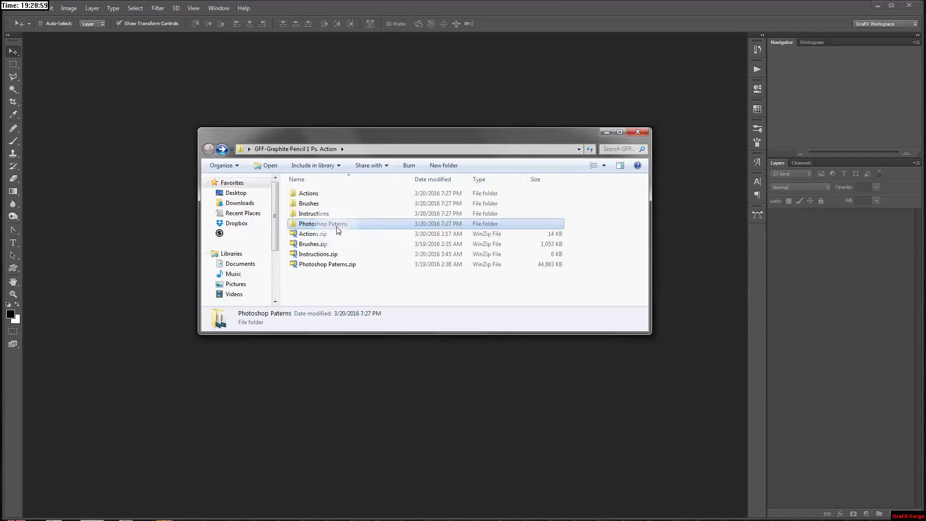
{"action": "left_click", "coordinate": [638, 131]}
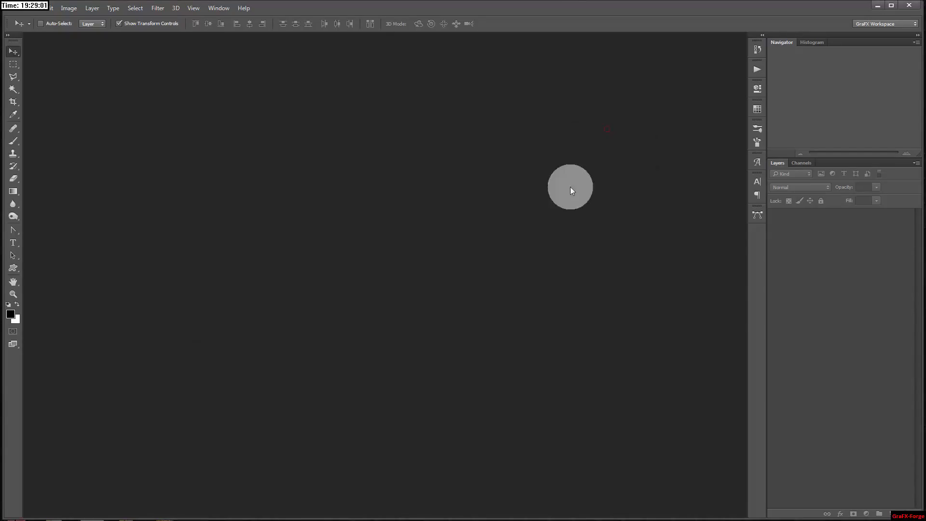
Show the list of loaded actions and open AFRICAN STORIES.psd in Photoshop
{"action": "left_click", "coordinate": [758, 69]}
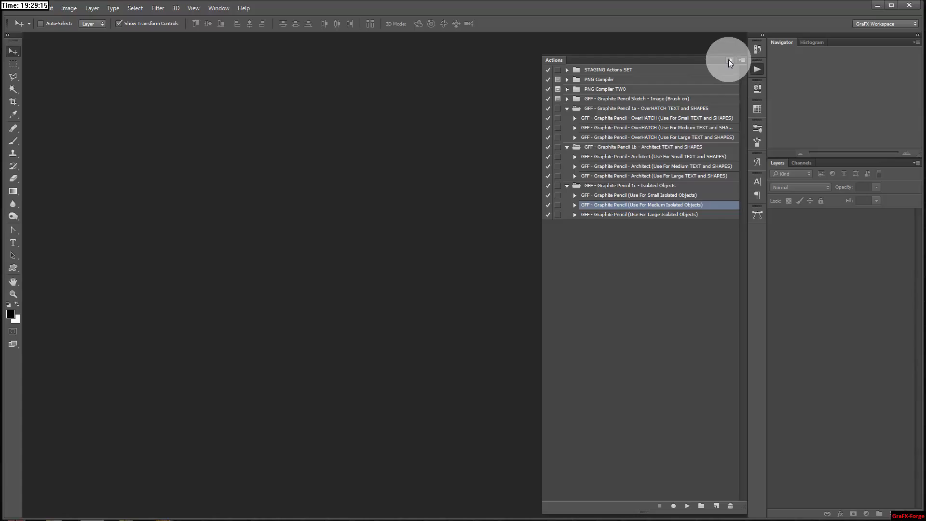
{"action": "left_click_drag", "start_coordinate": [168, 515], "coordinate": [360, 214]}
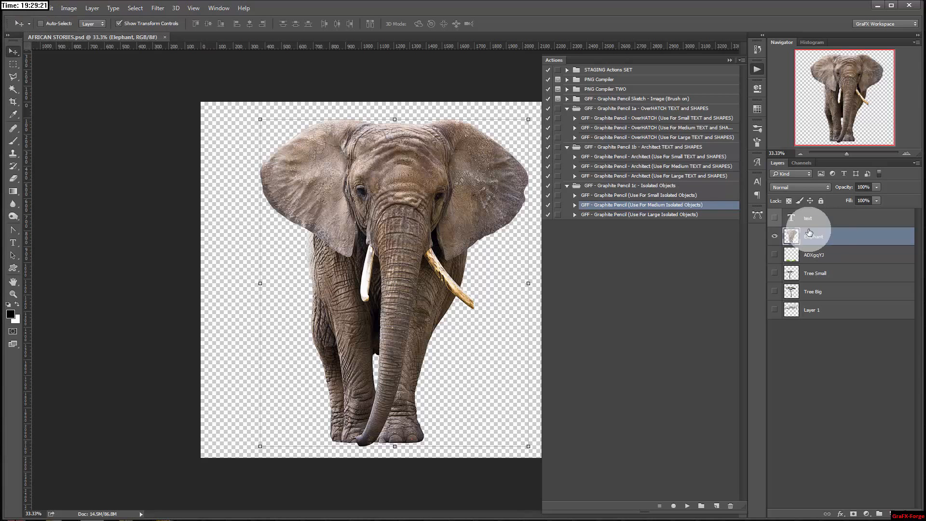
Inspect individual layers of AFRICAN STORIES.psd by toggling their visibility, leaving only the Elephant layer shown
{"action": "left_click", "coordinate": [775, 236]}
{"action": "left_click", "coordinate": [775, 254]}
{"action": "left_click", "coordinate": [774, 254]}
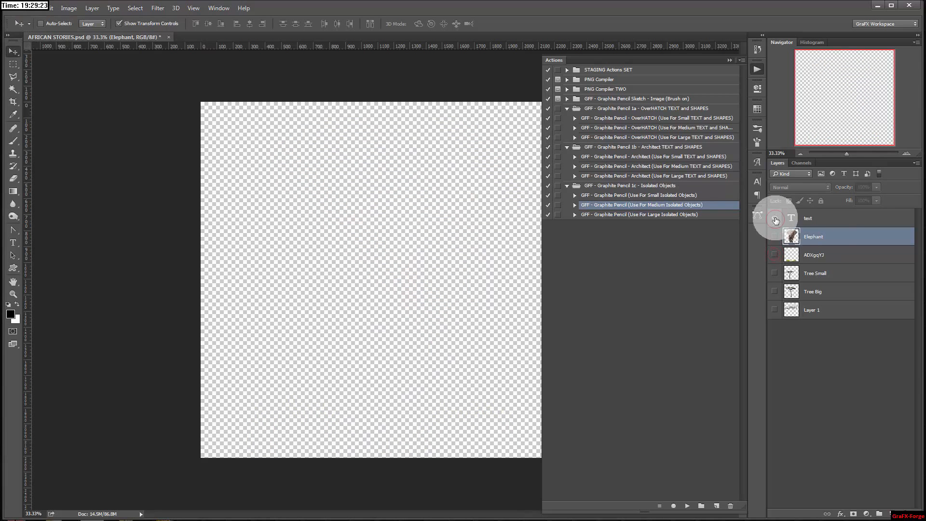
{"action": "left_click", "coordinate": [774, 218]}
{"action": "left_click", "coordinate": [773, 218]}
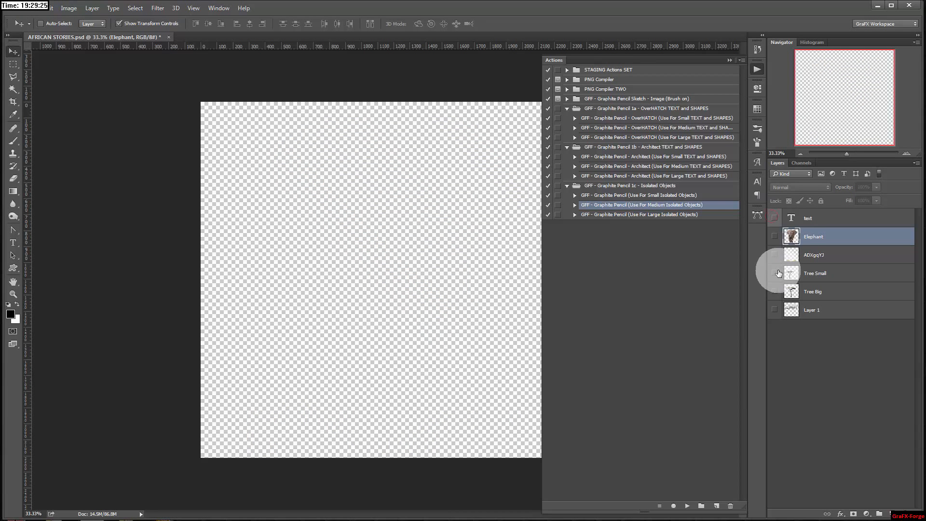
{"action": "left_click", "coordinate": [774, 309]}
{"action": "left_click", "coordinate": [774, 309]}
{"action": "left_click", "coordinate": [774, 237]}
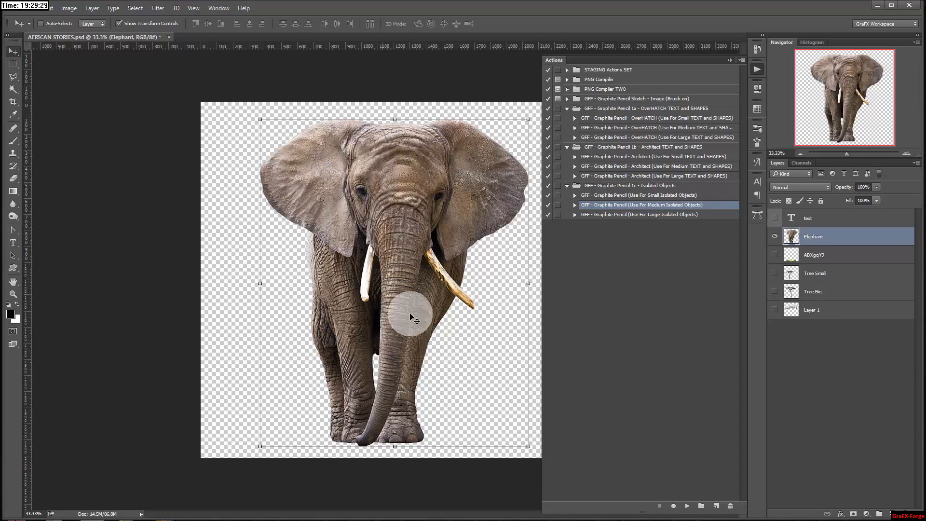
Create a new 4000 × 3000 pixel RGB document at 300 pixels/inch with a white background
{"action": "left_click", "coordinate": [28, 8]}
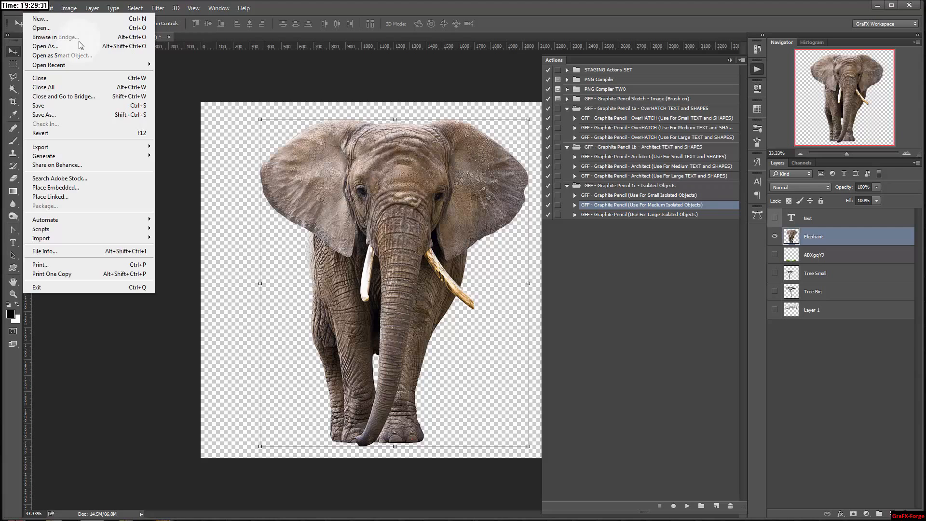
{"action": "left_click", "coordinate": [48, 18]}
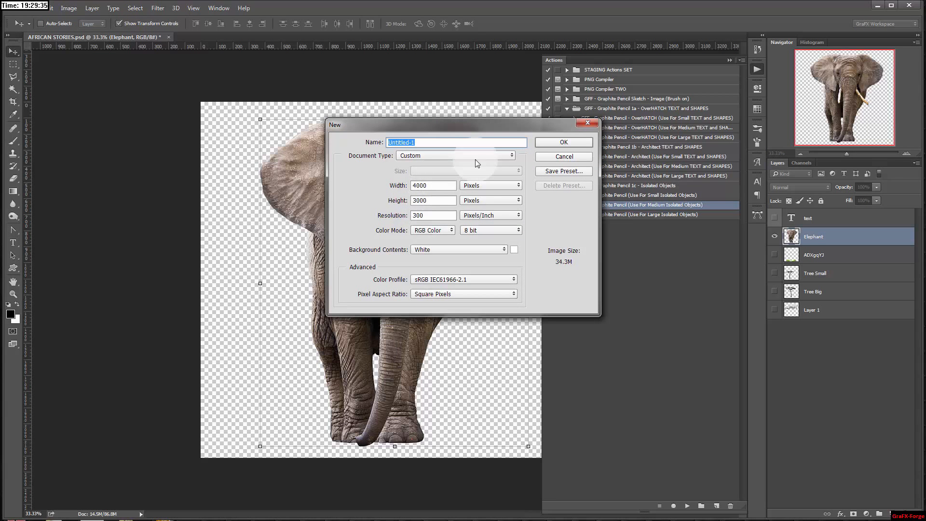
{"action": "left_click", "coordinate": [565, 143]}
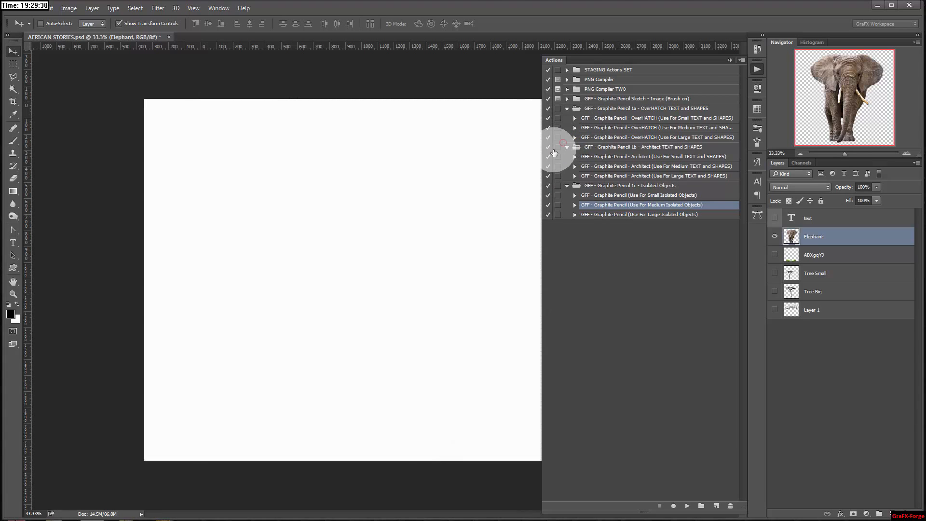
Copy the Elephant layer from AFRICAN STORIES.psd into the new document
{"action": "left_click", "coordinate": [130, 38]}
{"action": "left_click_drag", "start_coordinate": [354, 126], "coordinate": [379, 211]}
{"action": "left_click", "coordinate": [811, 223]}
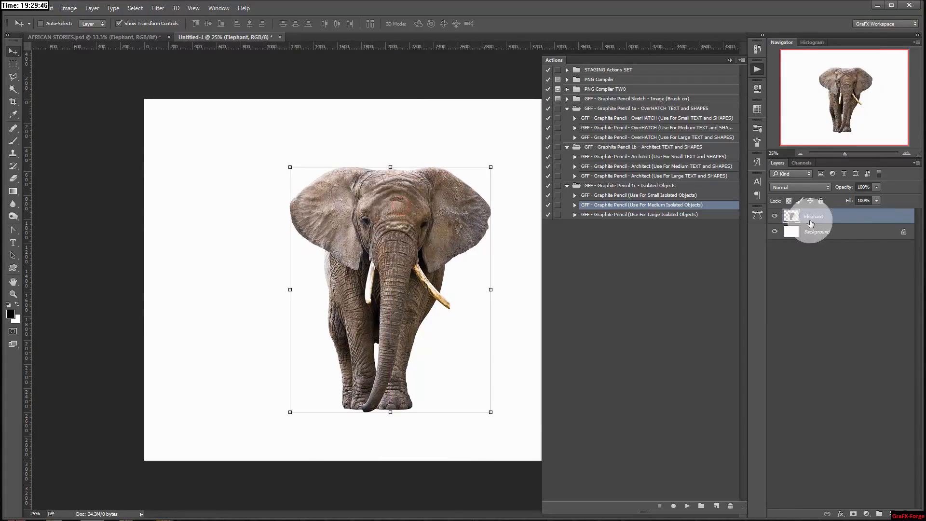
Delete the Background layer of the new document
{"action": "left_click", "coordinate": [872, 239]}
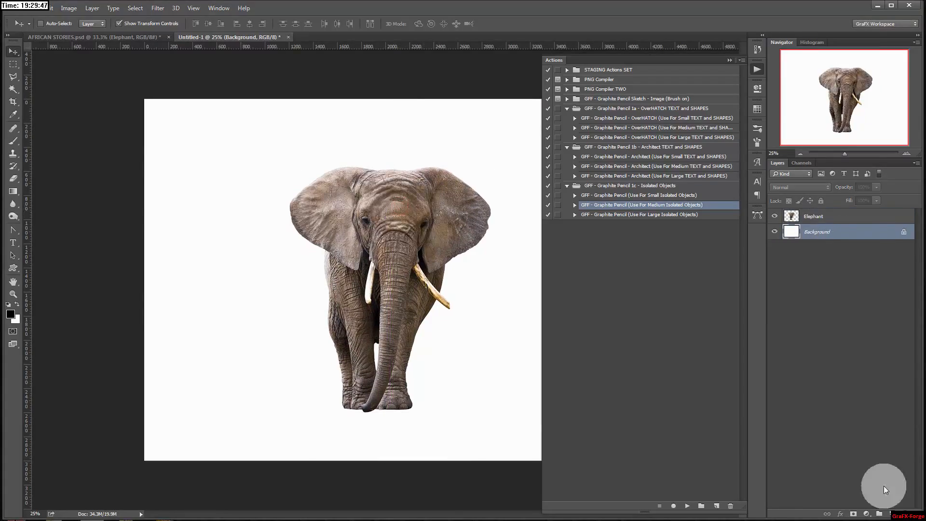
{"action": "left_click", "coordinate": [911, 514]}
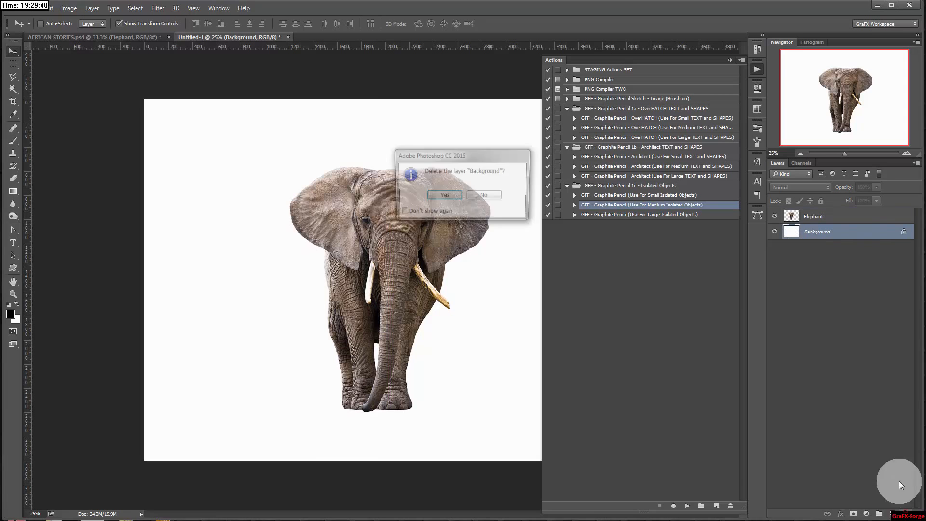
{"action": "left_click", "coordinate": [450, 196]}
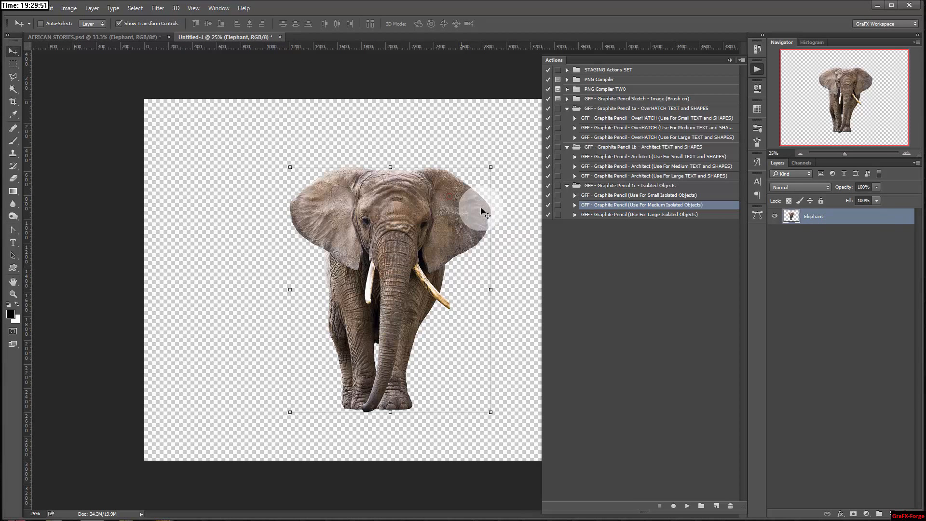
Move the elephant slightly up and left on the canvas and run the GFF - Graphite Pencil (Use For Medium Isolated Objects) action on it
{"action": "mouse_move", "coordinate": [409, 221]}
{"action": "left_mouse_down"}
{"action": "mouse_move", "coordinate": [407, 241]}
{"action": "mouse_move", "coordinate": [356, 201]}
{"action": "mouse_move", "coordinate": [397, 217]}
{"action": "left_mouse_up"}
{"action": "left_click", "coordinate": [814, 221]}
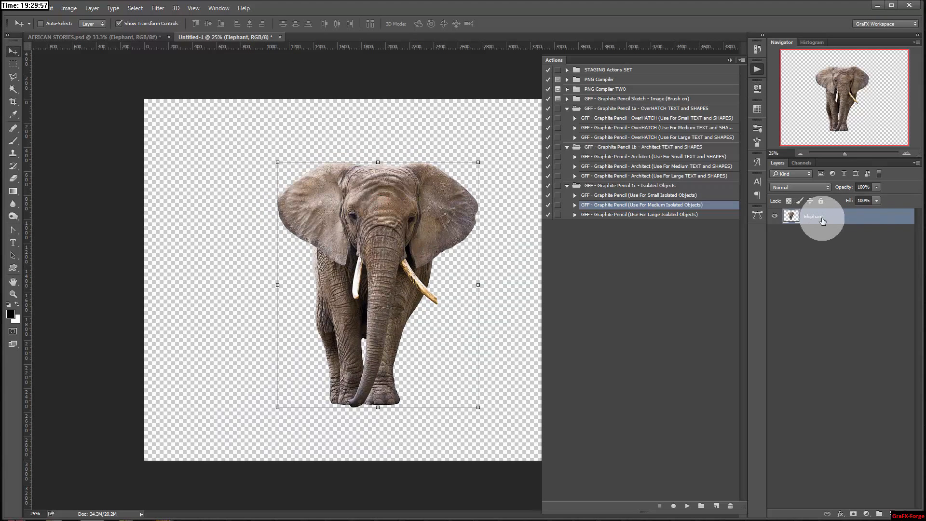
{"action": "mouse_move", "coordinate": [362, 200]}
{"action": "left_mouse_down"}
{"action": "mouse_move", "coordinate": [378, 207]}
{"action": "mouse_move", "coordinate": [360, 195]}
{"action": "left_mouse_up"}
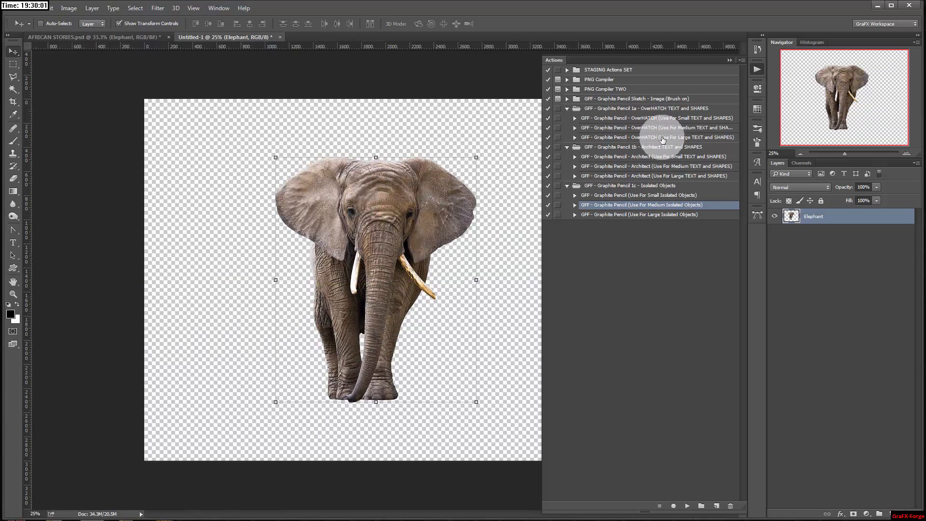
{"action": "left_click", "coordinate": [686, 507]}
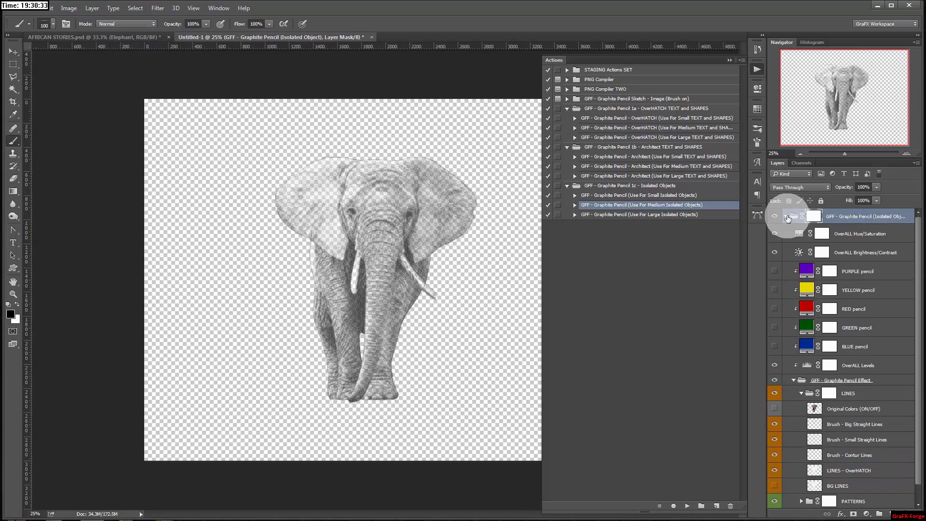
Add a white (#ffffff) Solid Color fill layer and place it beneath the BG layer
{"action": "left_click", "coordinate": [775, 291]}
{"action": "scroll", "coordinate": [910, 258], "scroll_direction": "down", "scroll_amount": 1}
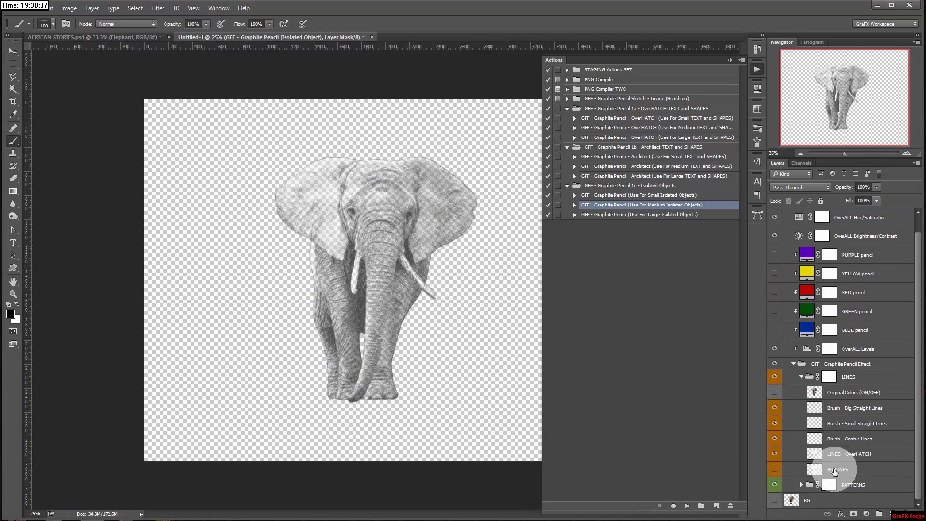
{"action": "left_click", "coordinate": [829, 498]}
{"action": "left_click", "coordinate": [867, 514]}
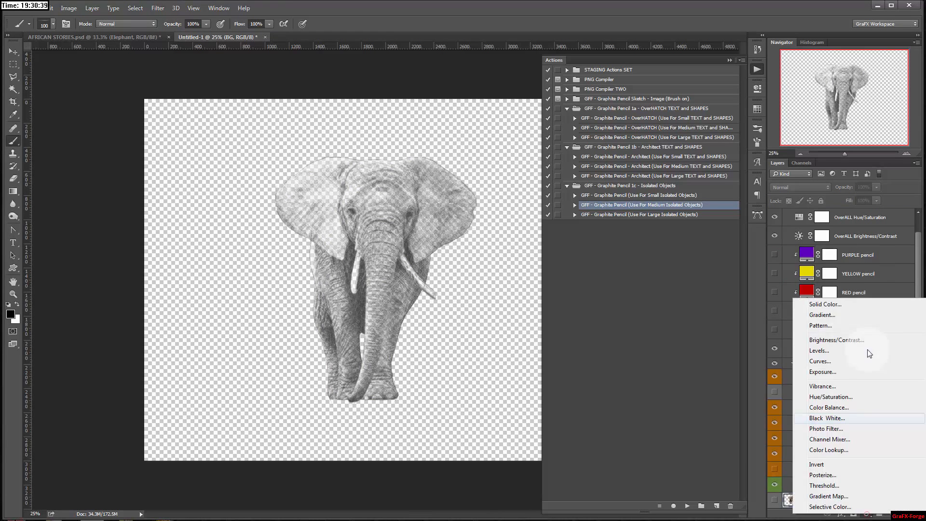
{"action": "left_click", "coordinate": [831, 304]}
{"action": "left_click_drag", "start_coordinate": [627, 343], "coordinate": [514, 296]}
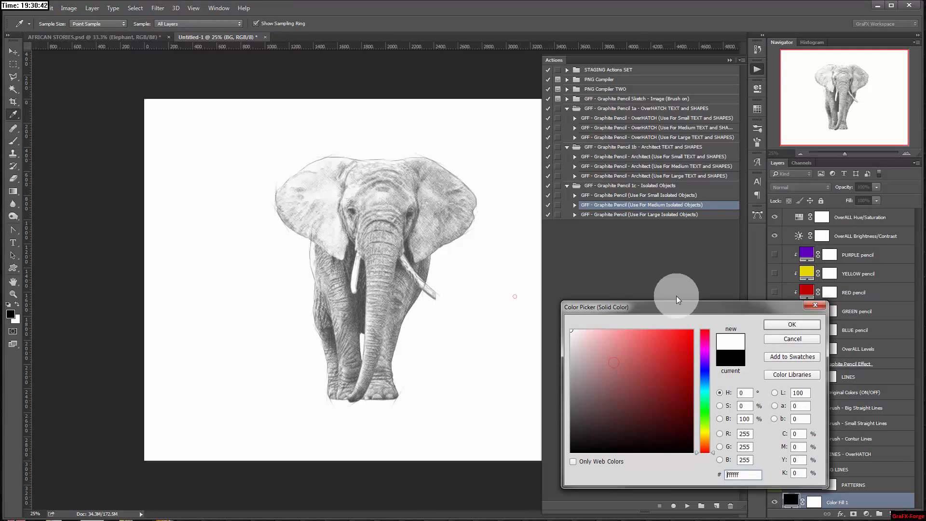
{"action": "left_click", "coordinate": [800, 328]}
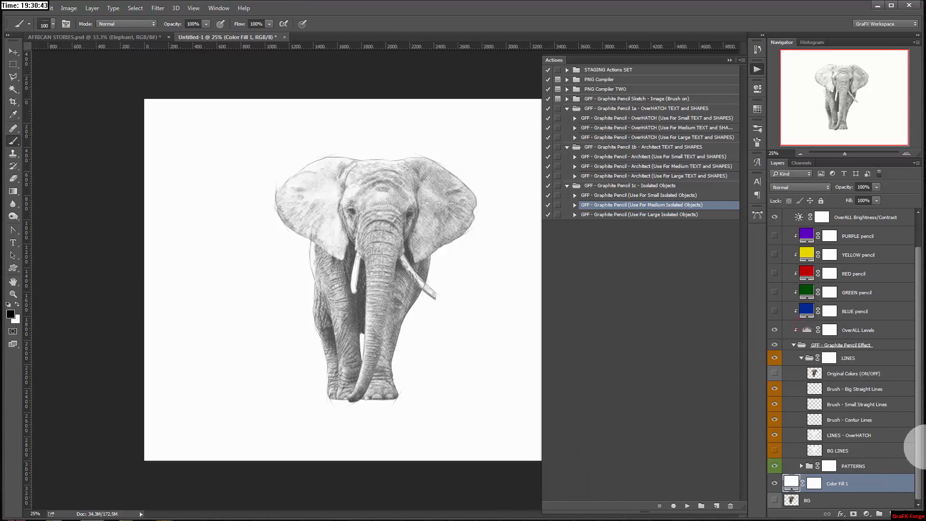
{"action": "left_click_drag", "start_coordinate": [884, 482], "coordinate": [884, 499]}
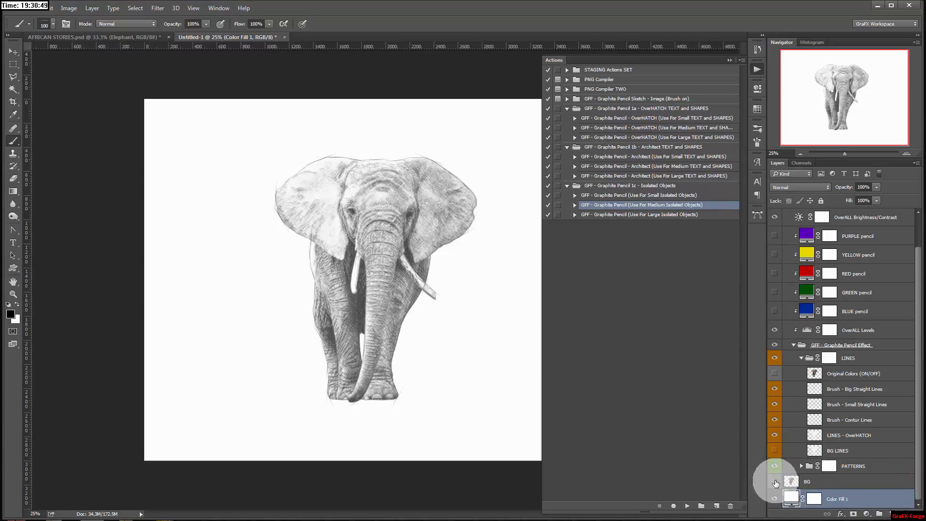
Preview the yellow, purple, red, green and blue pencil layers one at a time, plus the OverALL Levels and Original Colors layers
{"action": "left_click", "coordinate": [775, 253]}
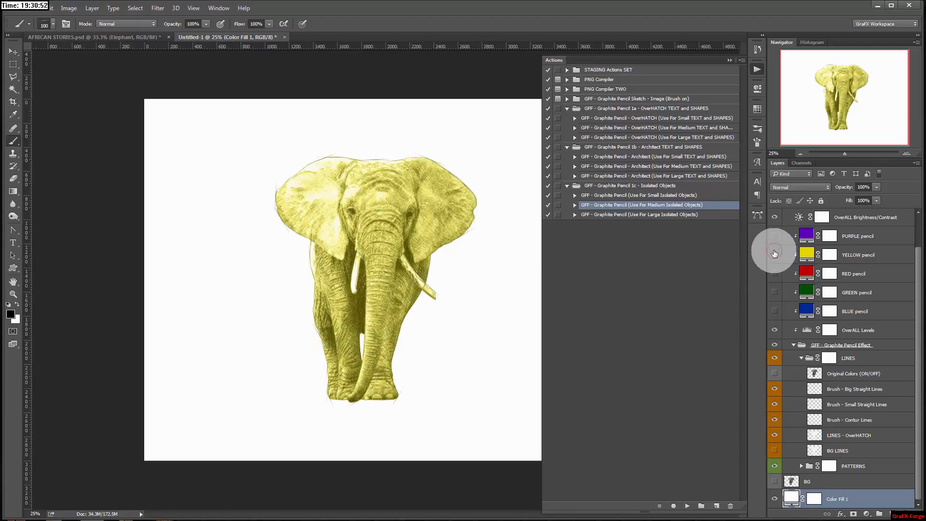
{"action": "left_click", "coordinate": [775, 254]}
{"action": "left_click", "coordinate": [775, 235]}
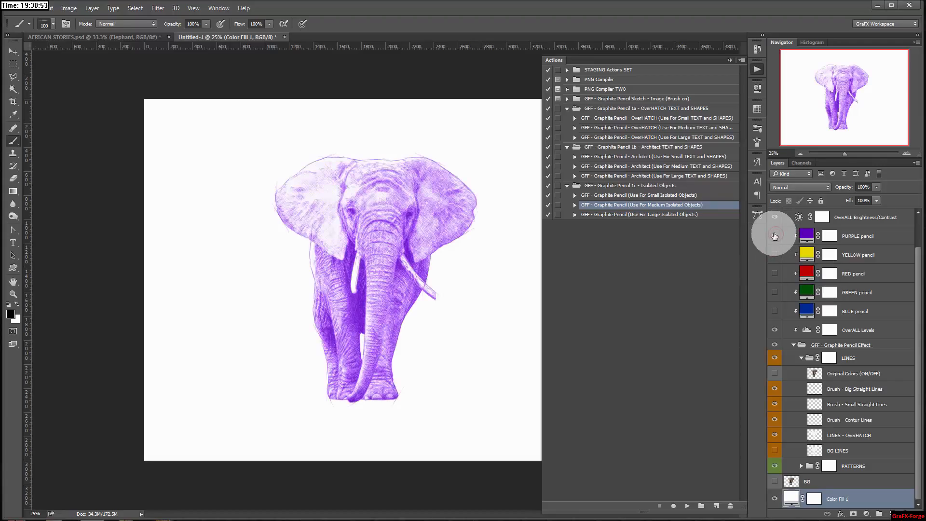
{"action": "left_click", "coordinate": [774, 236]}
{"action": "left_click", "coordinate": [774, 273]}
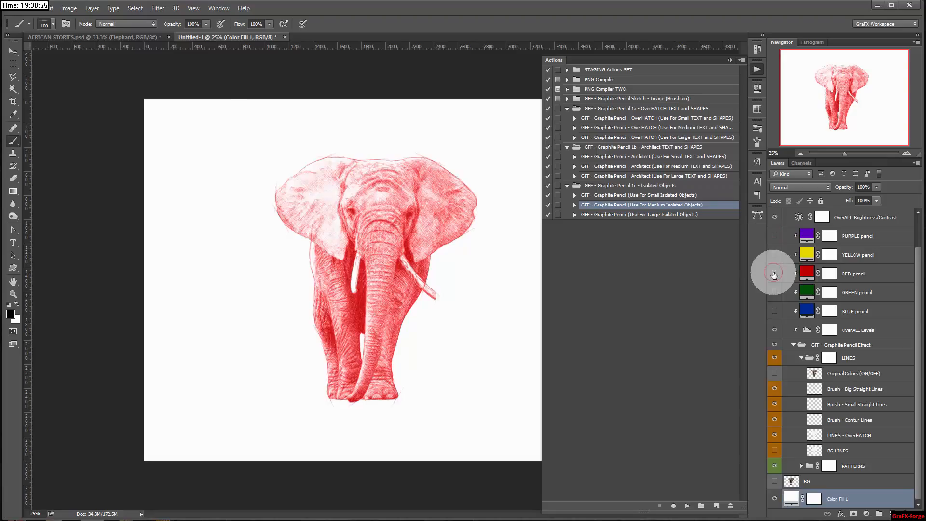
{"action": "left_click", "coordinate": [775, 274]}
{"action": "left_click", "coordinate": [774, 293]}
{"action": "left_click", "coordinate": [775, 292]}
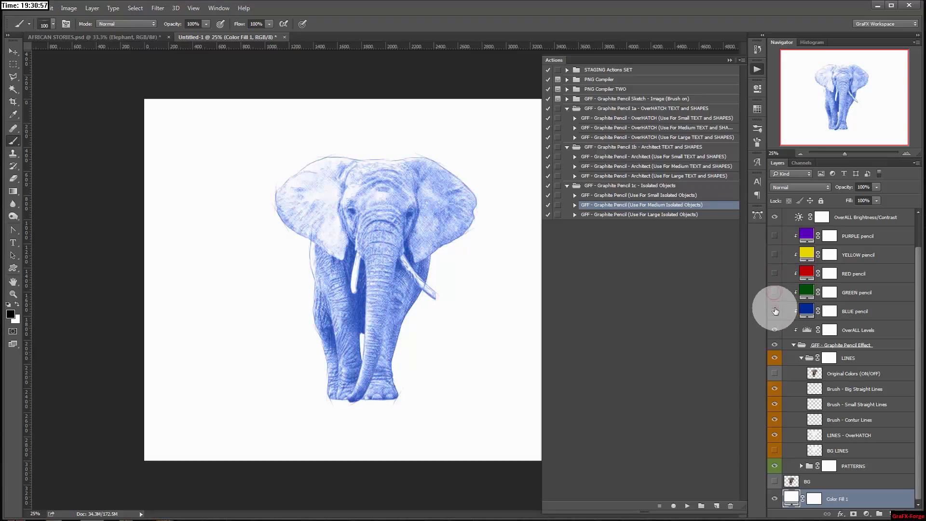
{"action": "left_click", "coordinate": [775, 311]}
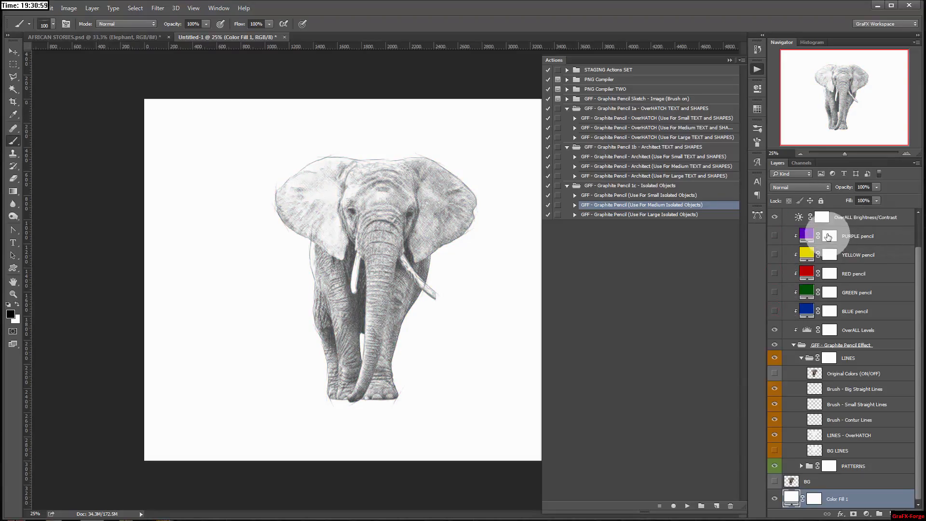
{"action": "left_click", "coordinate": [775, 330]}
{"action": "left_click", "coordinate": [774, 330]}
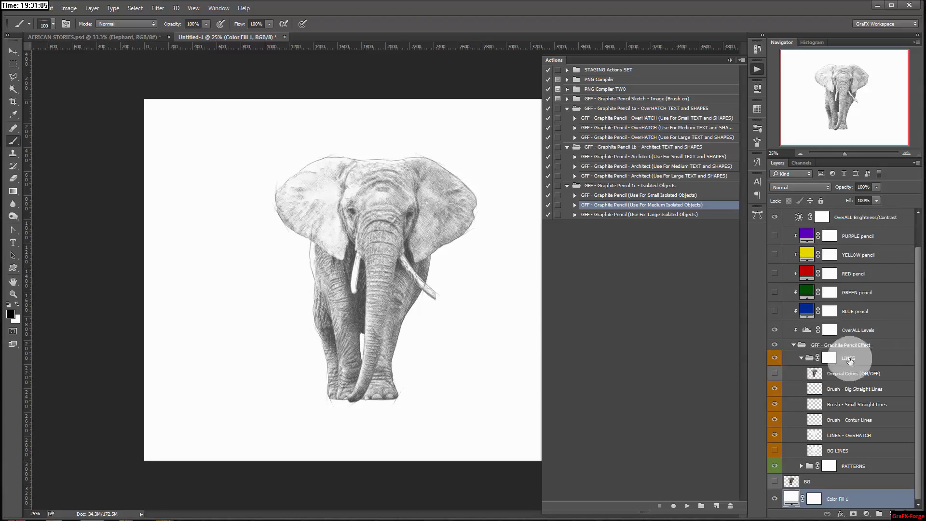
{"action": "left_click", "coordinate": [774, 374]}
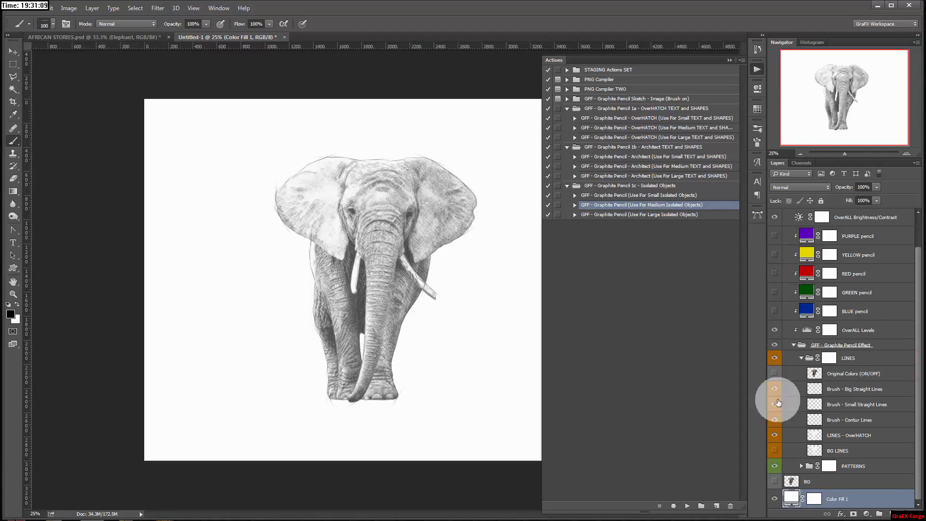
Compare the elephant's legs at 100% with the Big Straight, Small Straight, Contur and OverHATCH line layers hidden and shown
{"action": "left_click_drag", "start_coordinate": [791, 154], "coordinate": [758, 149]}
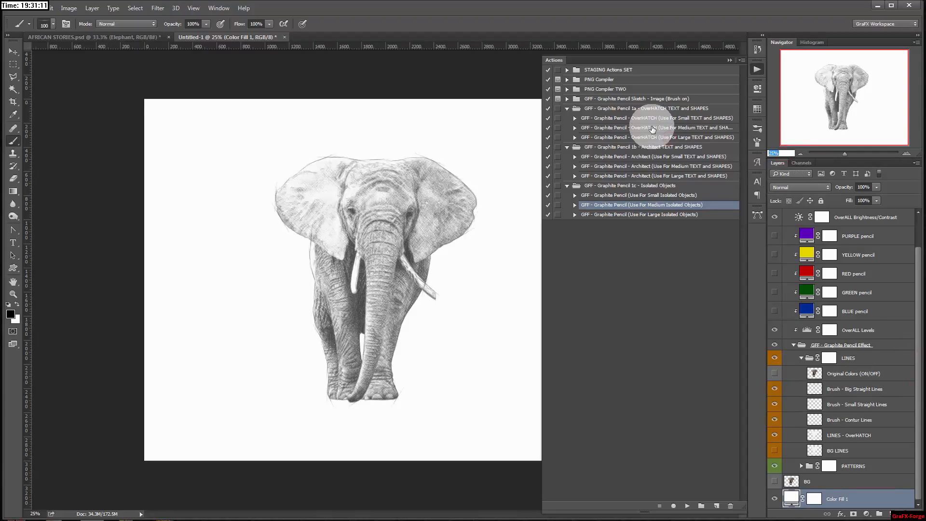
{"action": "type", "text": "100"}
{"action": "key", "text": "Return"}
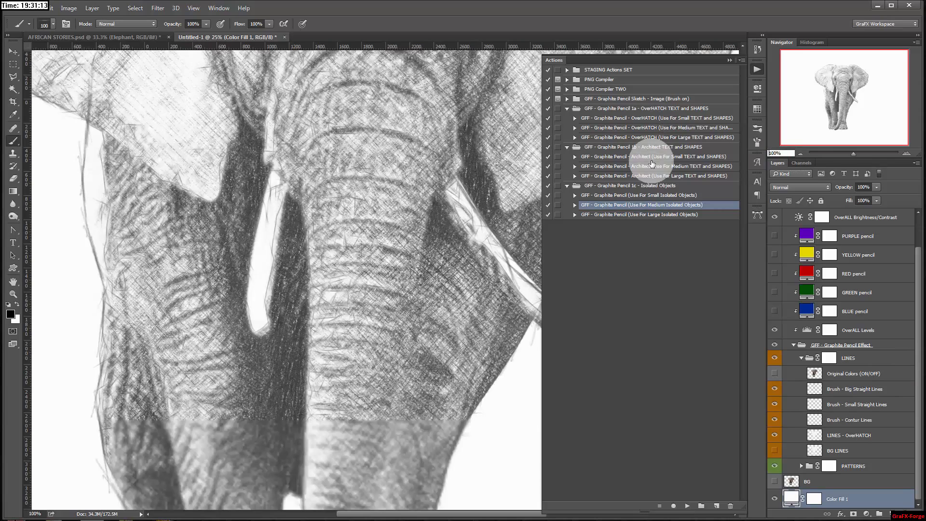
{"action": "mouse_move", "coordinate": [837, 91]}
{"action": "left_mouse_down"}
{"action": "mouse_move", "coordinate": [829, 70]}
{"action": "mouse_move", "coordinate": [857, 77]}
{"action": "mouse_move", "coordinate": [852, 95]}
{"action": "mouse_move", "coordinate": [834, 112]}
{"action": "mouse_move", "coordinate": [830, 104]}
{"action": "left_mouse_up"}
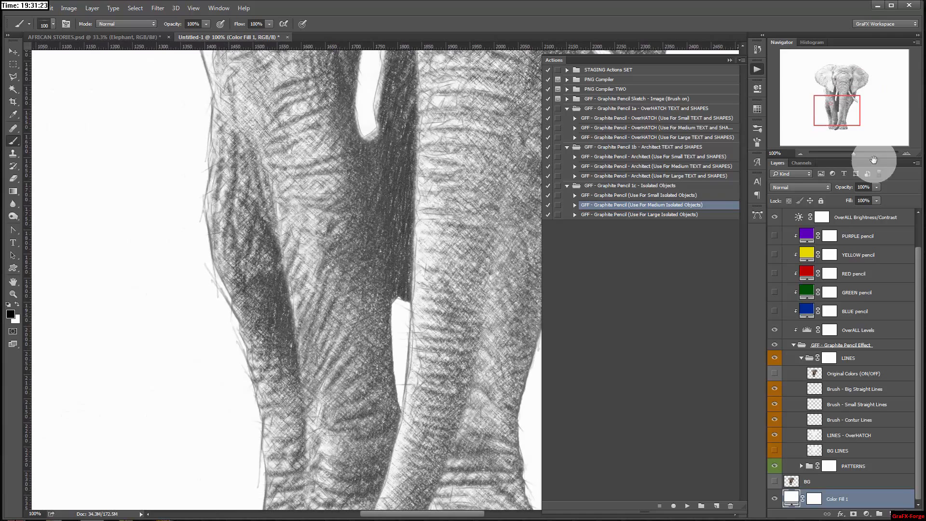
{"action": "left_click", "coordinate": [775, 392]}
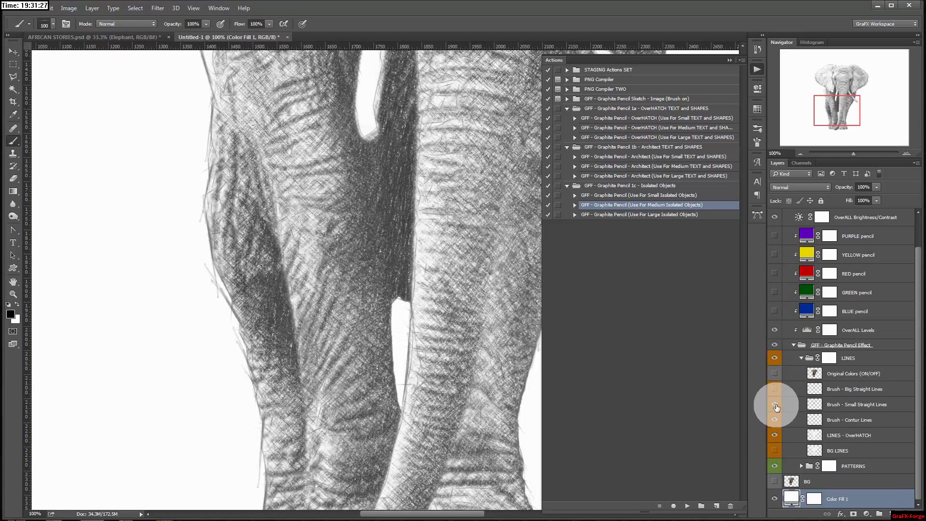
{"action": "left_click", "coordinate": [774, 405]}
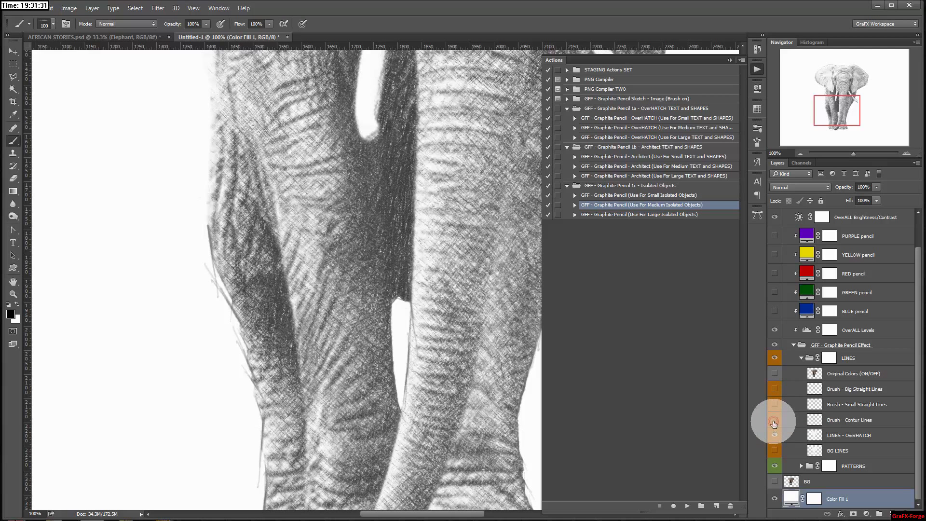
{"action": "left_click", "coordinate": [775, 422]}
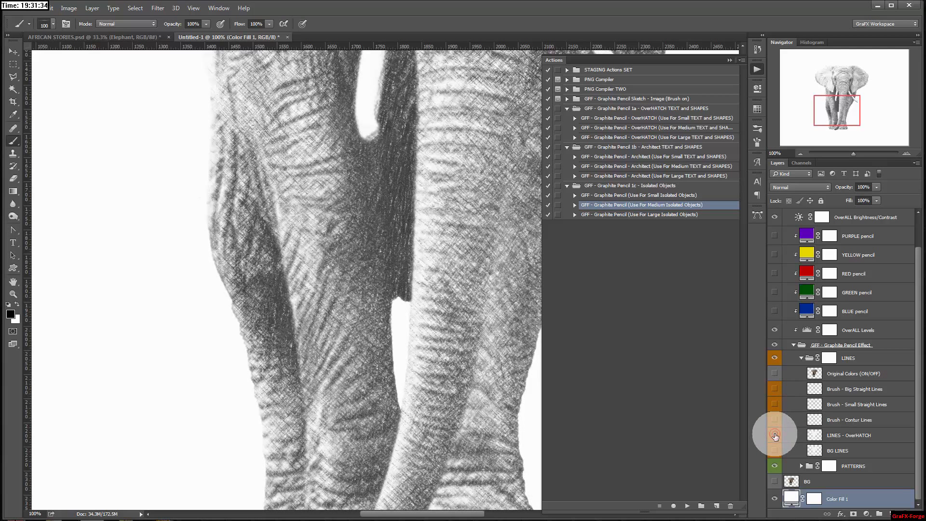
{"action": "left_click", "coordinate": [775, 435]}
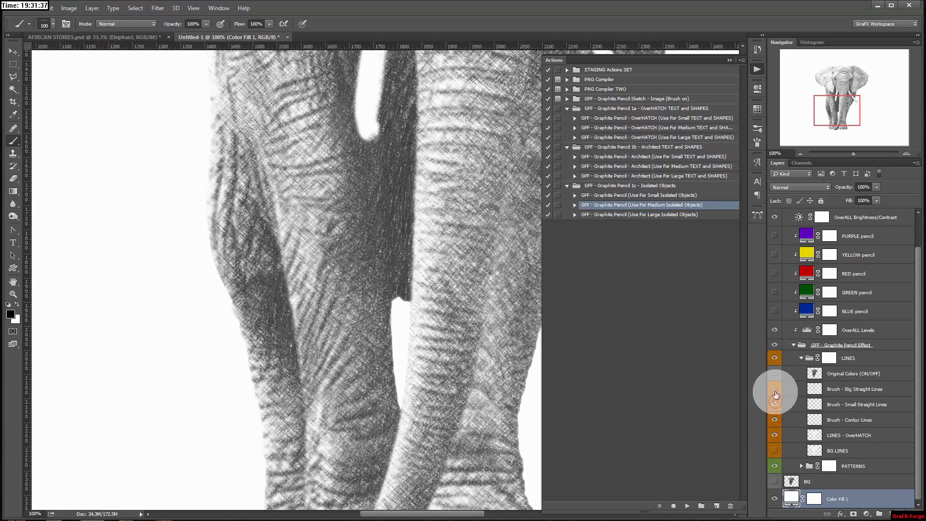
{"action": "left_click_drag", "start_coordinate": [775, 388], "coordinate": [775, 420]}
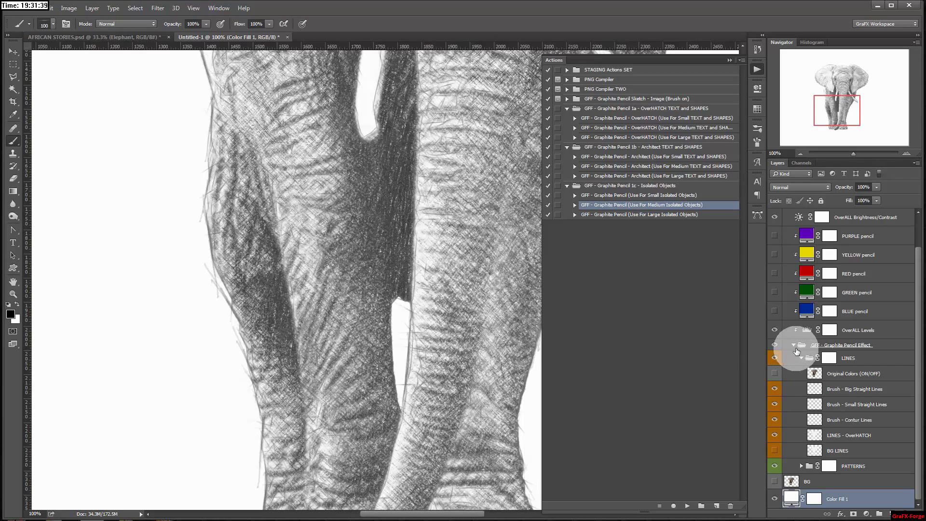
Collapse the LINES group and expand the PATTERNS group to list its pattern layers
{"action": "left_click", "coordinate": [801, 358]}
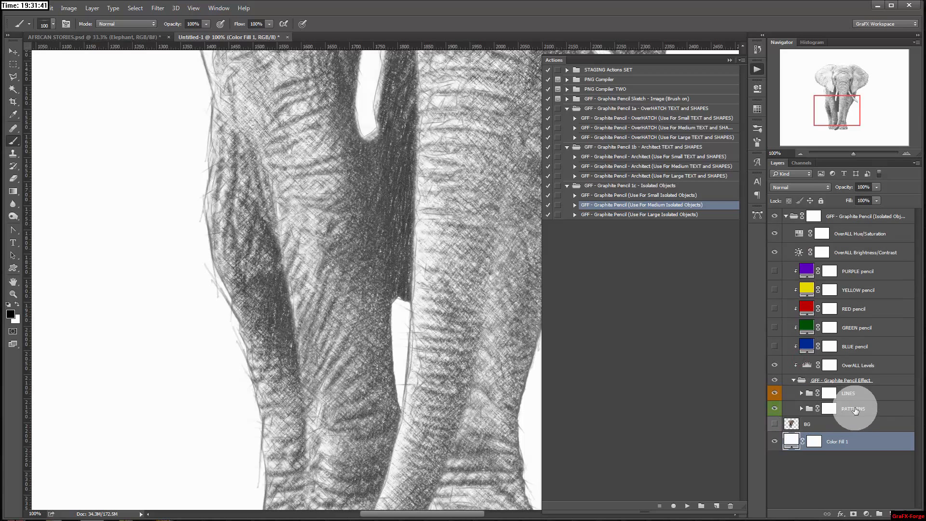
{"action": "left_click", "coordinate": [800, 409]}
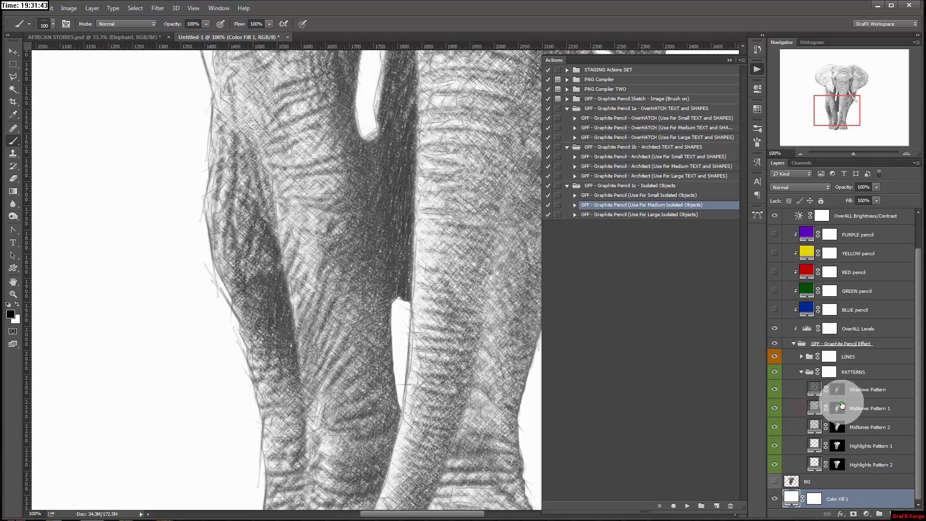
{"action": "left_click_drag", "start_coordinate": [853, 156], "coordinate": [848, 110]}
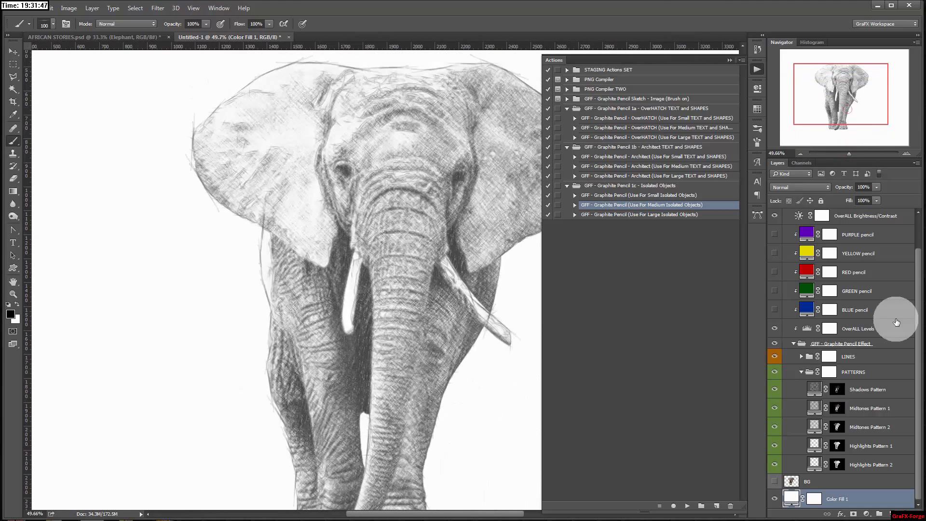
Try several pencil patterns on the Midtones Pattern 2 fill layer and apply a dark, near-vertical hatch pattern at 100% scale
{"action": "double_click", "coordinate": [815, 425]}
{"action": "left_click", "coordinate": [744, 90]}
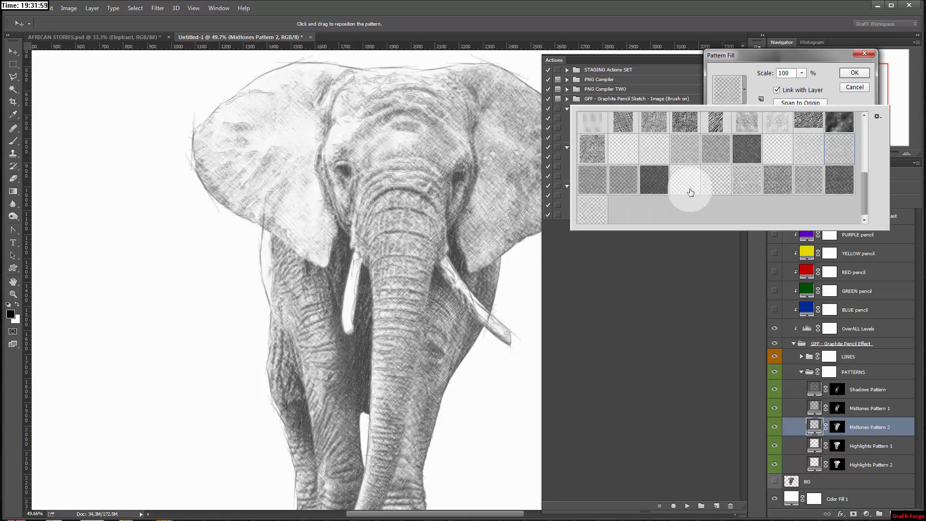
{"action": "left_click", "coordinate": [713, 187]}
{"action": "left_click", "coordinate": [747, 183]}
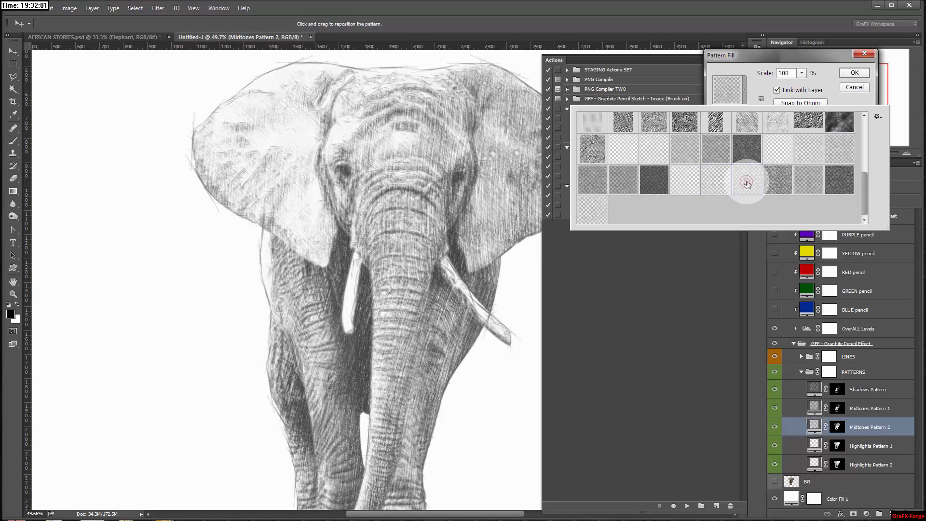
{"action": "left_click", "coordinate": [689, 153]}
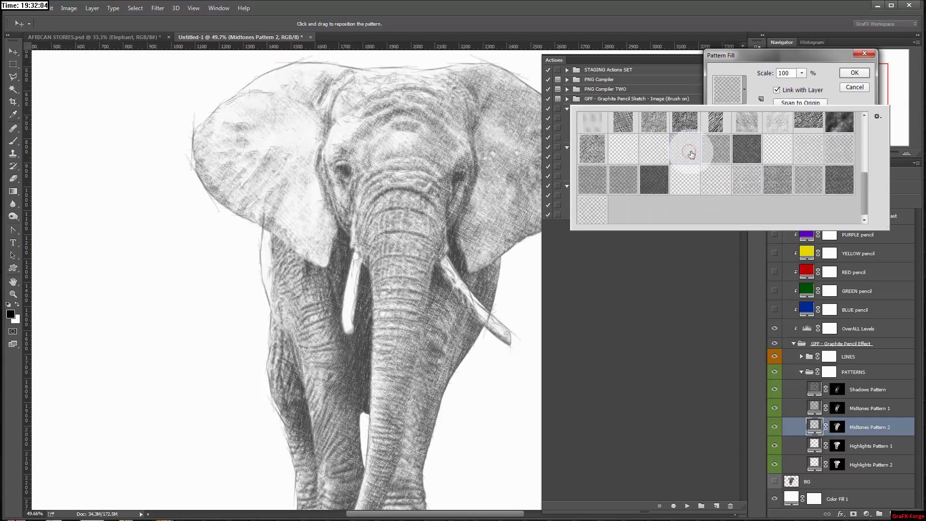
{"action": "left_click", "coordinate": [716, 149]}
{"action": "left_click", "coordinate": [650, 151]}
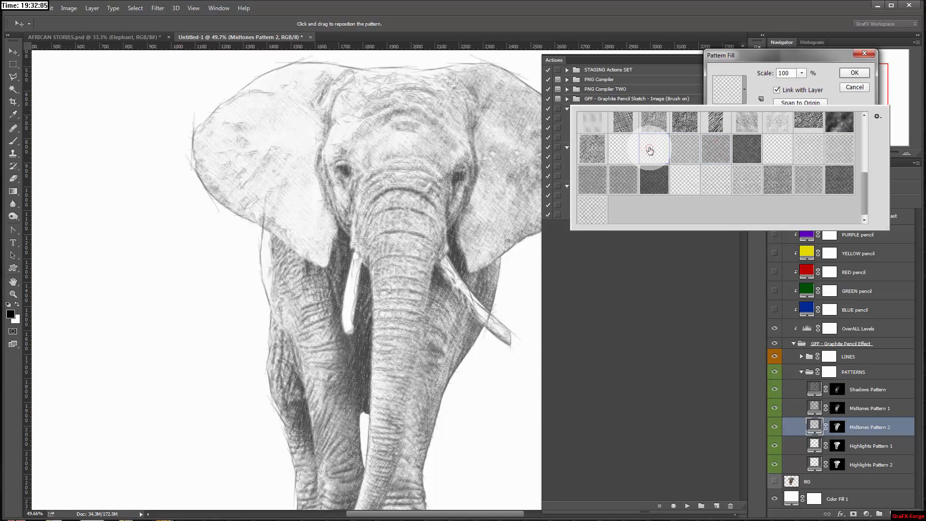
{"action": "left_click", "coordinate": [685, 149]}
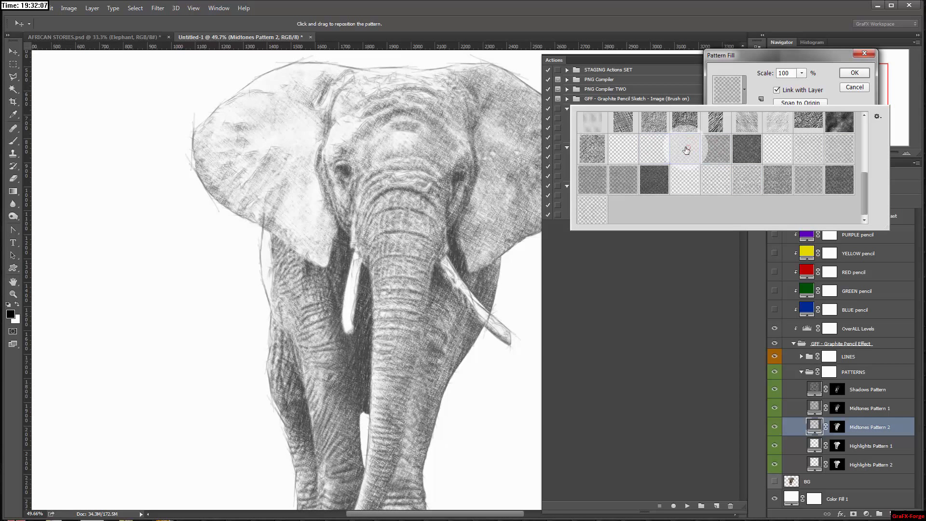
{"action": "left_click", "coordinate": [751, 150]}
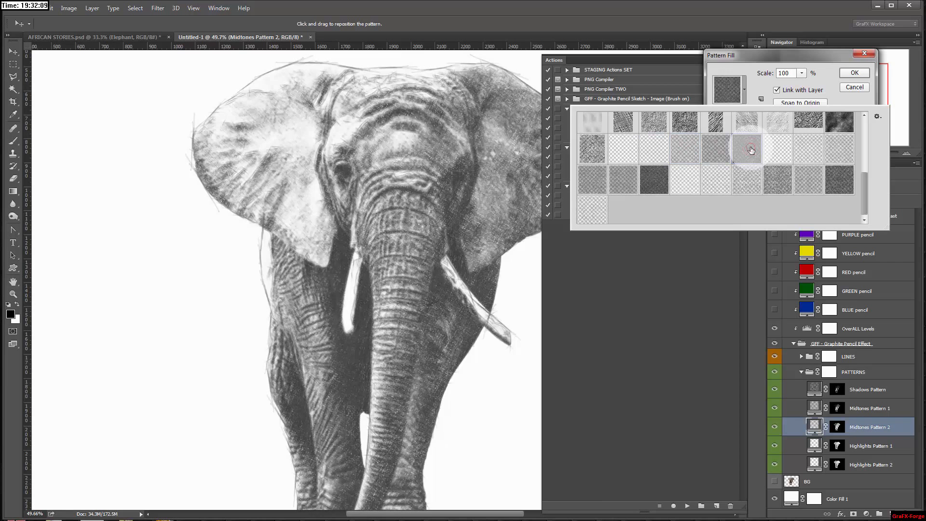
{"action": "left_click", "coordinate": [777, 150]}
{"action": "left_click", "coordinate": [817, 150]}
{"action": "left_click", "coordinate": [836, 151]}
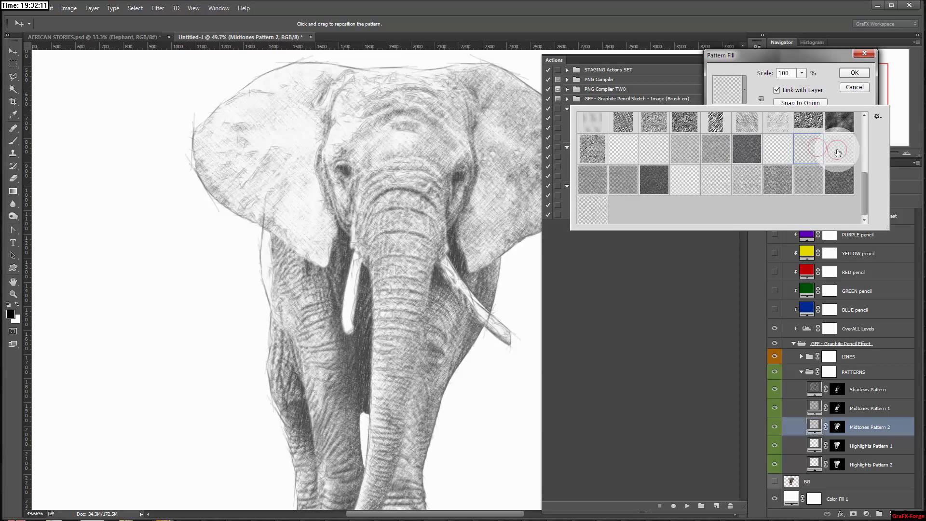
{"action": "left_click", "coordinate": [623, 180]}
{"action": "left_click", "coordinate": [787, 186]}
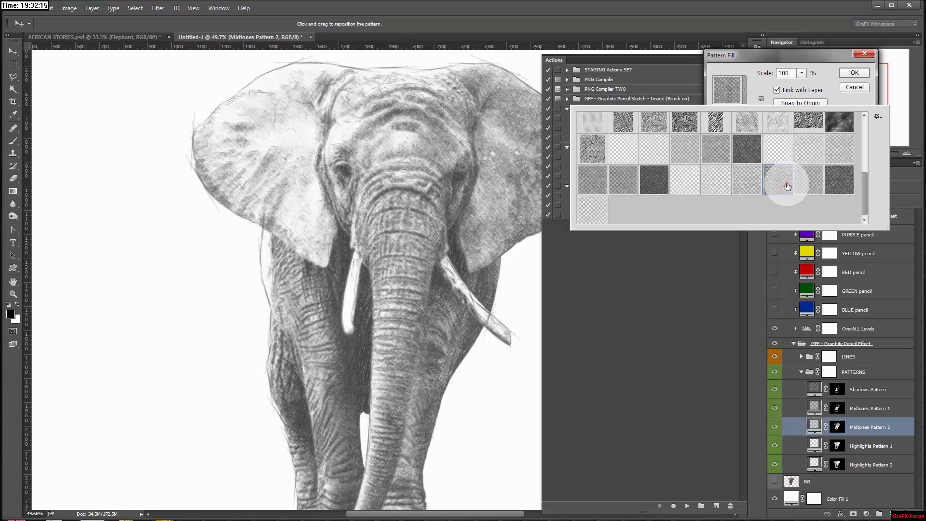
{"action": "left_click", "coordinate": [855, 72]}
{"action": "left_click", "coordinate": [854, 72]}
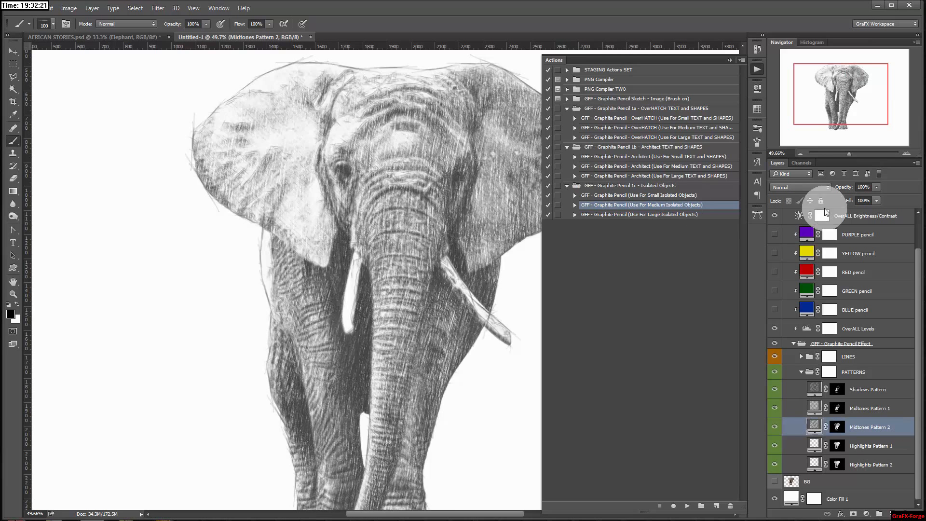
Collapse the GFF - Graphite Pencil (Isolated Object) group and rename it Elephant
{"action": "left_click_drag", "start_coordinate": [847, 155], "coordinate": [846, 153]}
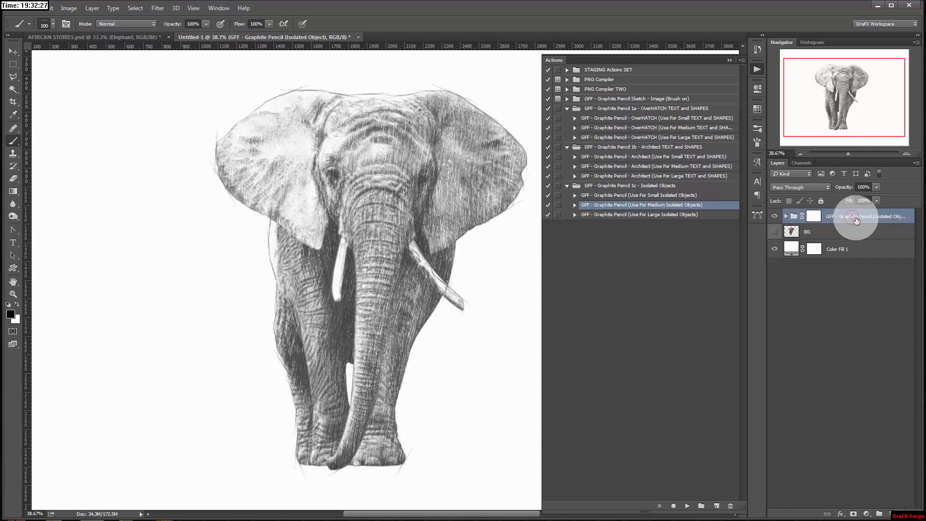
{"action": "double_click", "coordinate": [870, 218]}
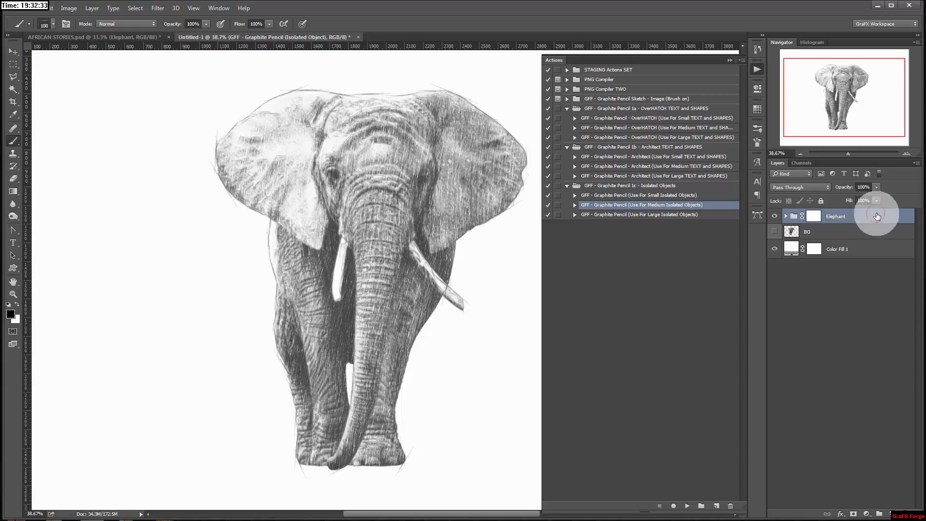
{"action": "key", "text": "Return"}
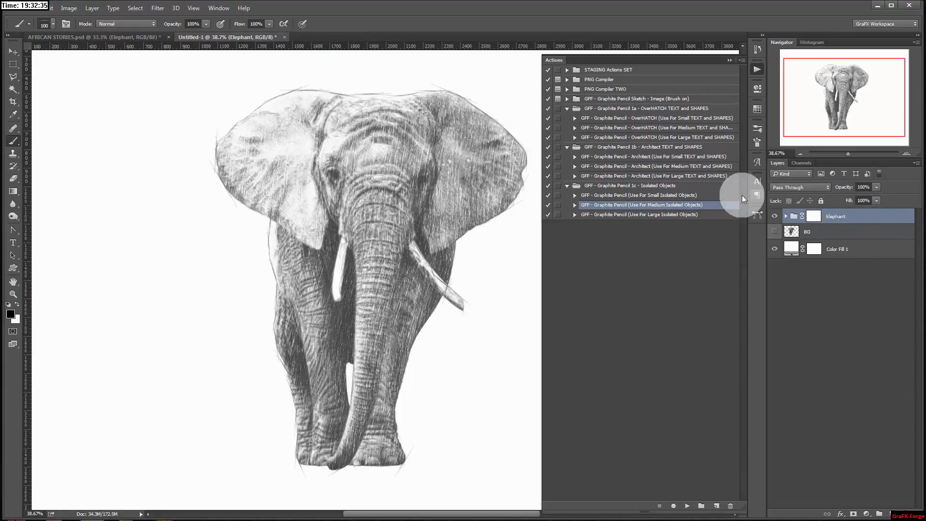
Copy the Elephant pencil group into AFRICAN STORIES.psd and hide the original Elephant photo layer beneath it
{"action": "left_click", "coordinate": [13, 51]}
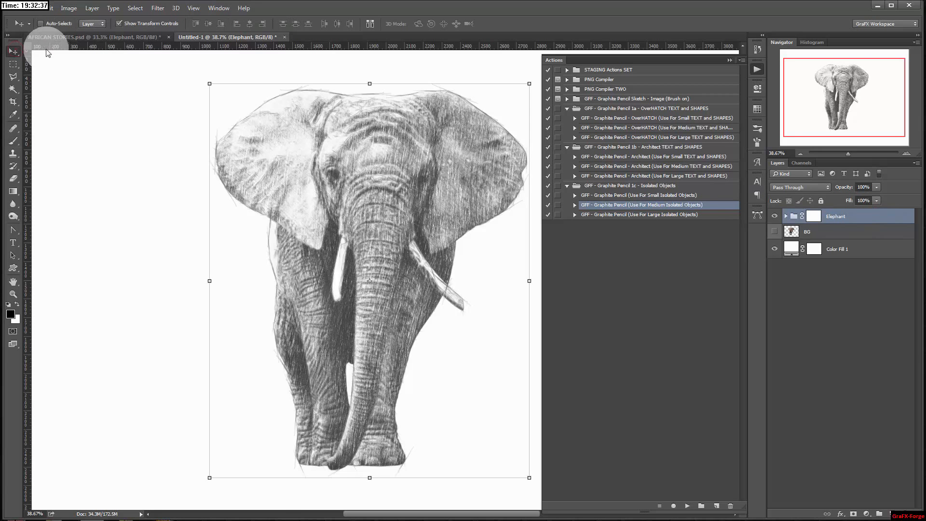
{"action": "left_click_drag", "start_coordinate": [413, 155], "coordinate": [424, 171]}
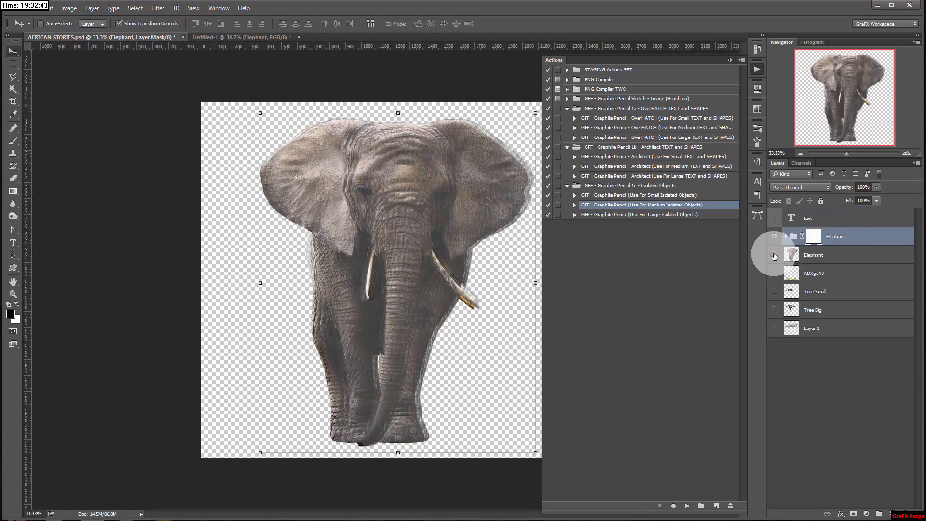
{"action": "left_click", "coordinate": [774, 256]}
{"action": "left_click", "coordinate": [863, 240]}
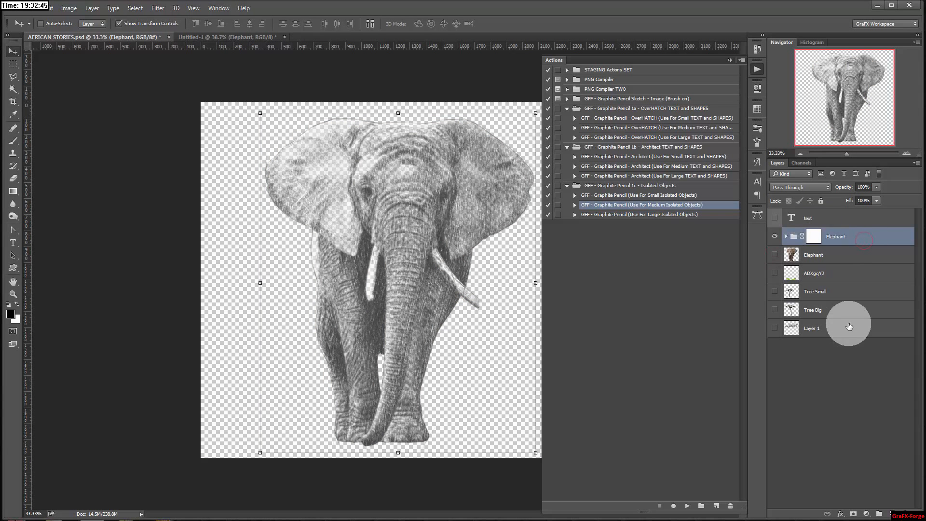
Add a white (ffffff) Solid Color fill layer at Layer 1 as the document's background
{"action": "left_click", "coordinate": [848, 330]}
{"action": "left_click", "coordinate": [867, 514]}
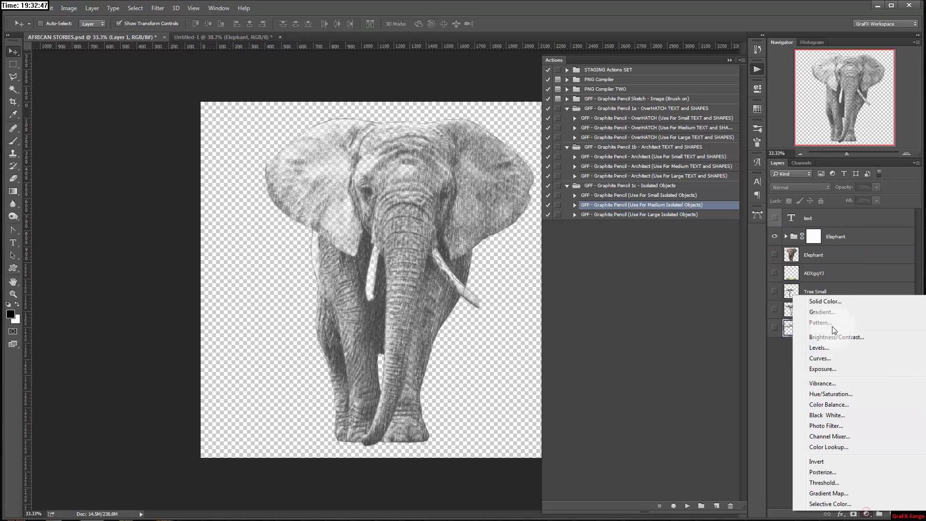
{"action": "left_click", "coordinate": [830, 301]}
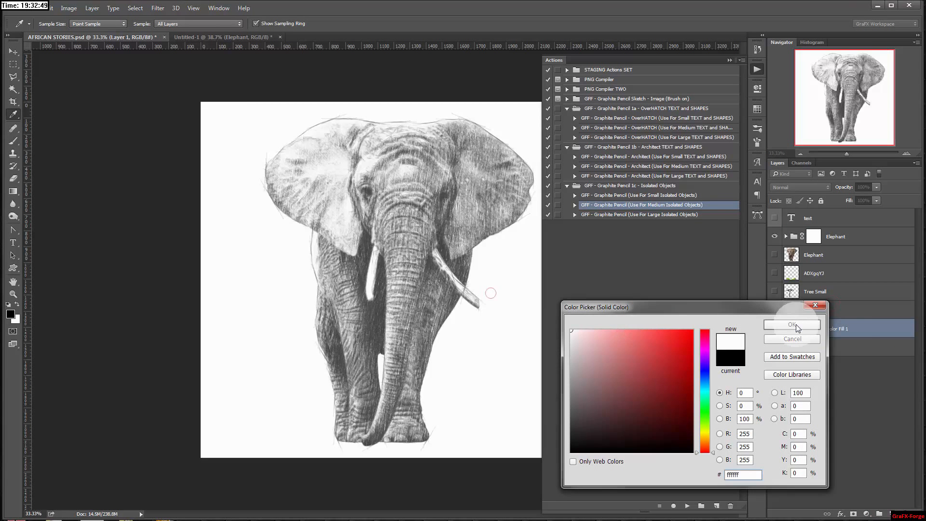
{"action": "key", "text": "Return"}
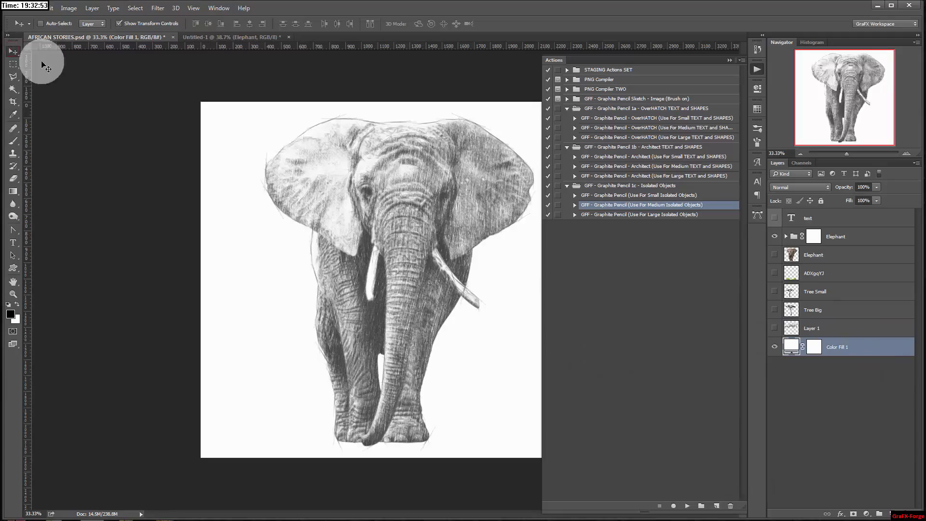
Select the Elephant pencil group and shift it slightly to the right and down on the canvas
{"action": "left_click_drag", "start_coordinate": [356, 173], "coordinate": [374, 175]}
{"action": "left_click", "coordinate": [824, 255]}
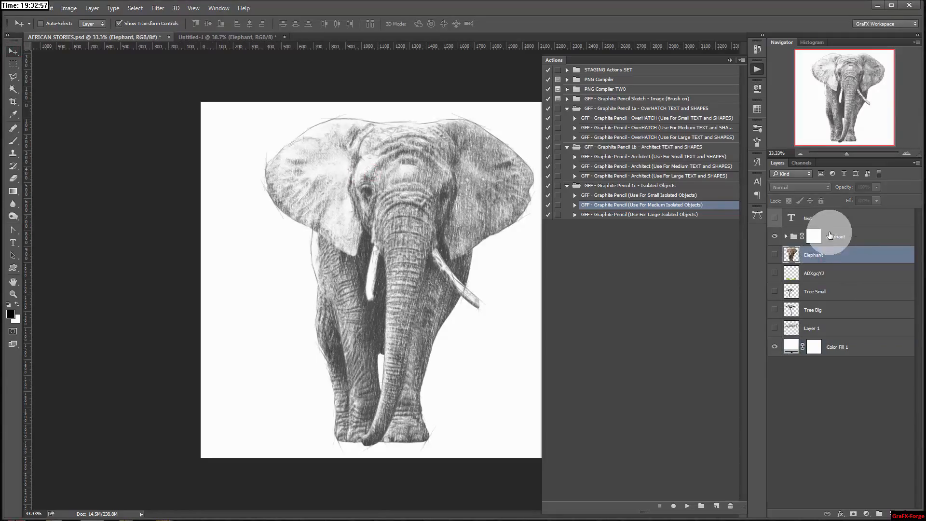
{"action": "left_click", "coordinate": [830, 235]}
{"action": "left_click_drag", "start_coordinate": [346, 192], "coordinate": [351, 195]}
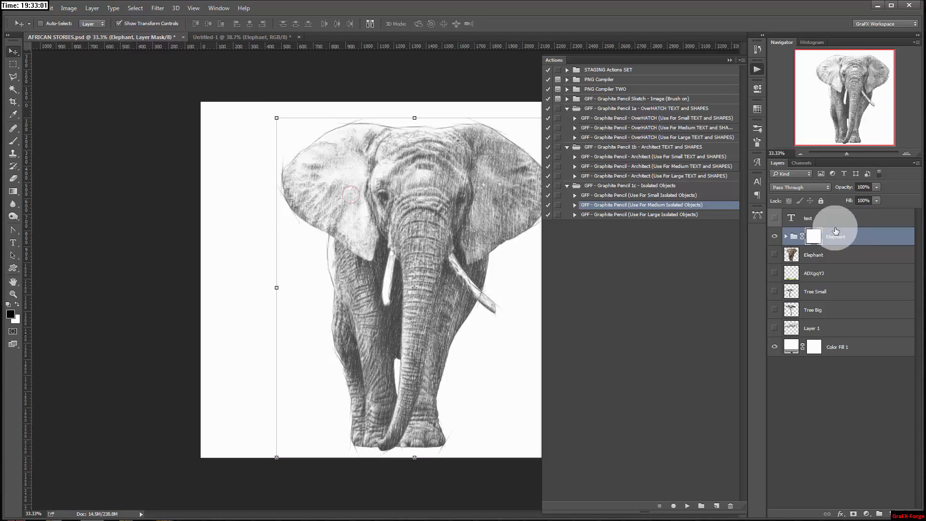
Show the AFRICAN STORIES text layer and copy it into the Untitled-1 document
{"action": "left_click", "coordinate": [820, 220]}
{"action": "left_click", "coordinate": [775, 218]}
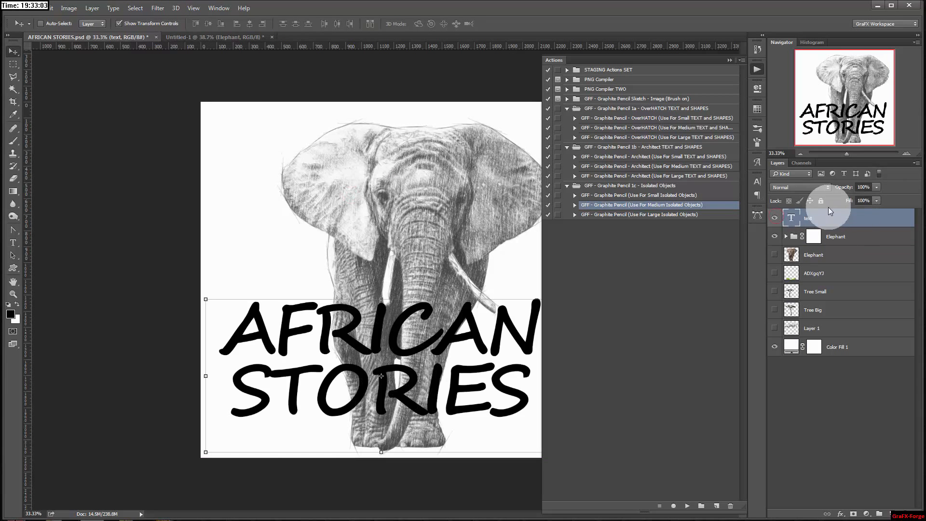
{"action": "left_click_drag", "start_coordinate": [409, 355], "coordinate": [354, 247]}
Delete the Elephant group, BG layer and Color Fill 1 layer from Untitled-1, keeping only the text layer
{"action": "left_click", "coordinate": [848, 241]}
{"action": "left_click", "coordinate": [855, 269], "text": "shift"}
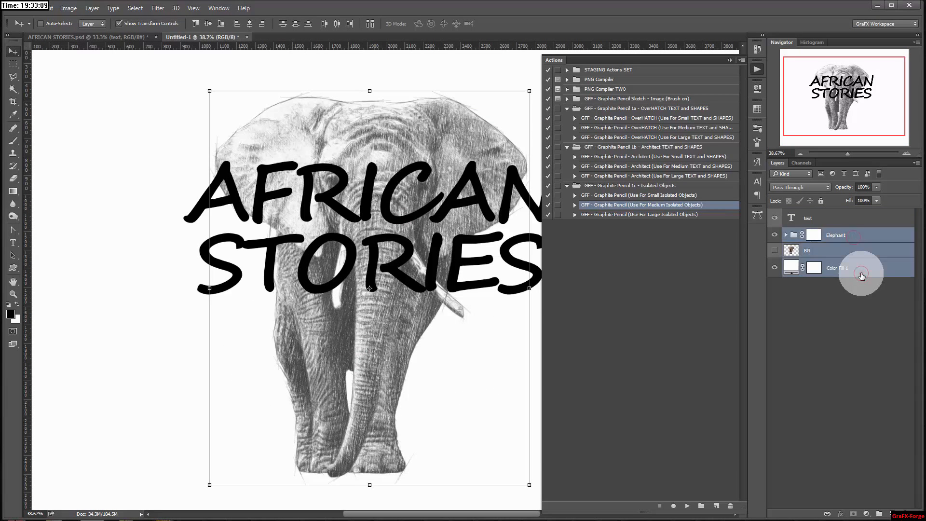
{"action": "left_click", "coordinate": [906, 515]}
{"action": "key", "text": "Return"}
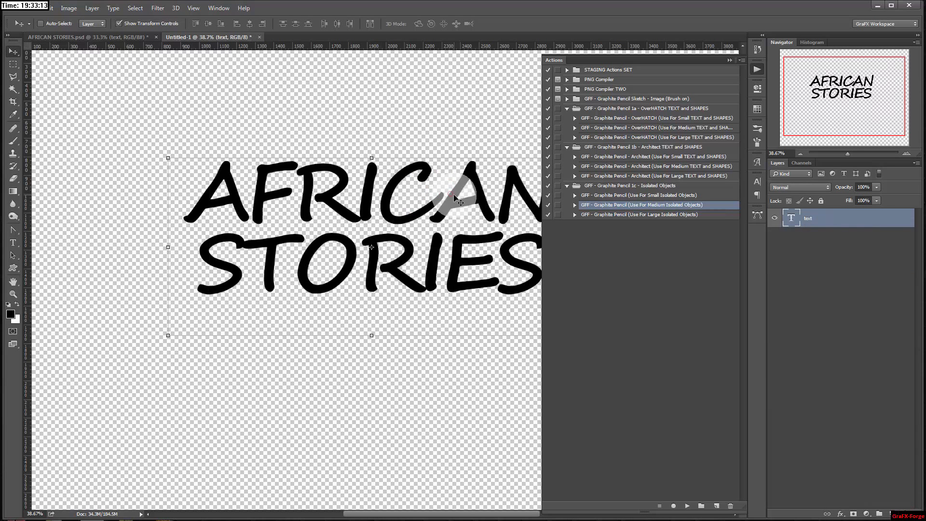
Extend the AFRICAN STORIES text box downward and add a row of underscores as a horizontal line below the words
{"action": "left_click_drag", "start_coordinate": [848, 158], "coordinate": [845, 155]}
{"action": "left_click_drag", "start_coordinate": [434, 225], "coordinate": [446, 241]}
{"action": "double_click", "coordinate": [793, 220]}
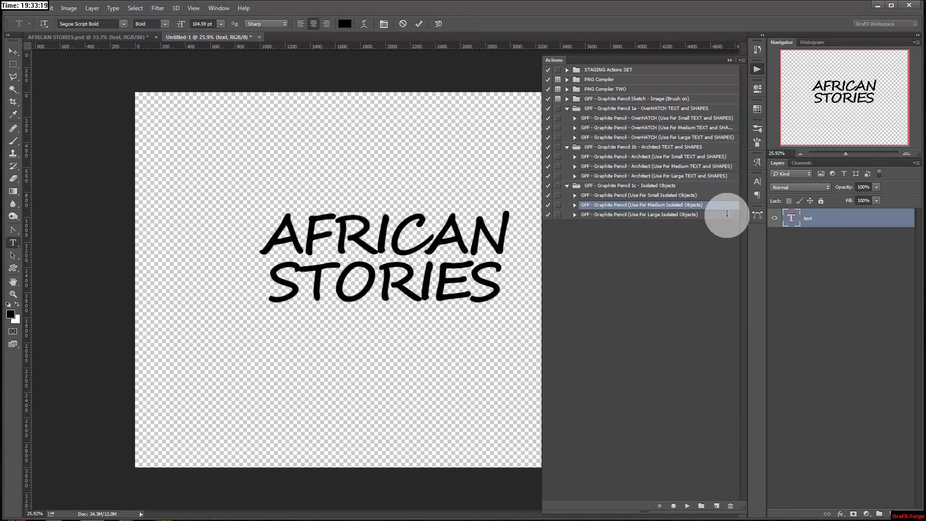
{"action": "left_click", "coordinate": [509, 279]}
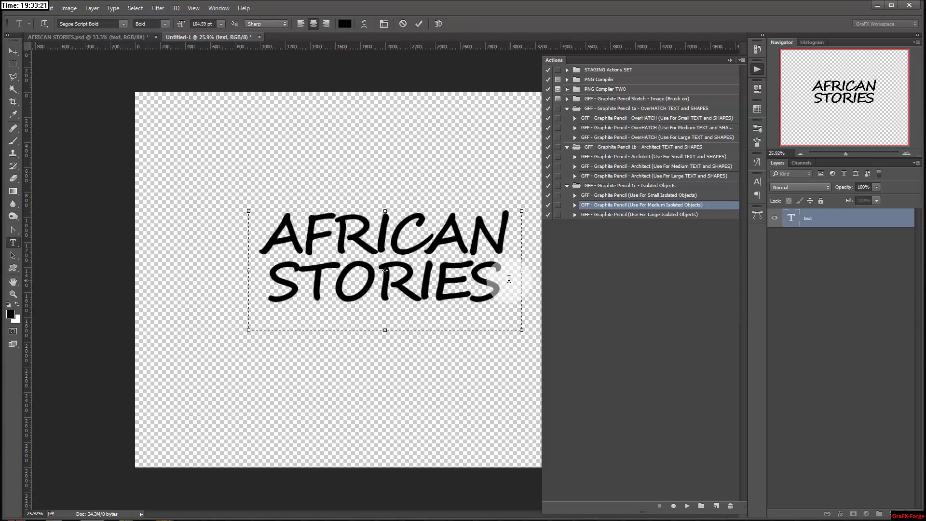
{"action": "left_click", "coordinate": [359, 331]}
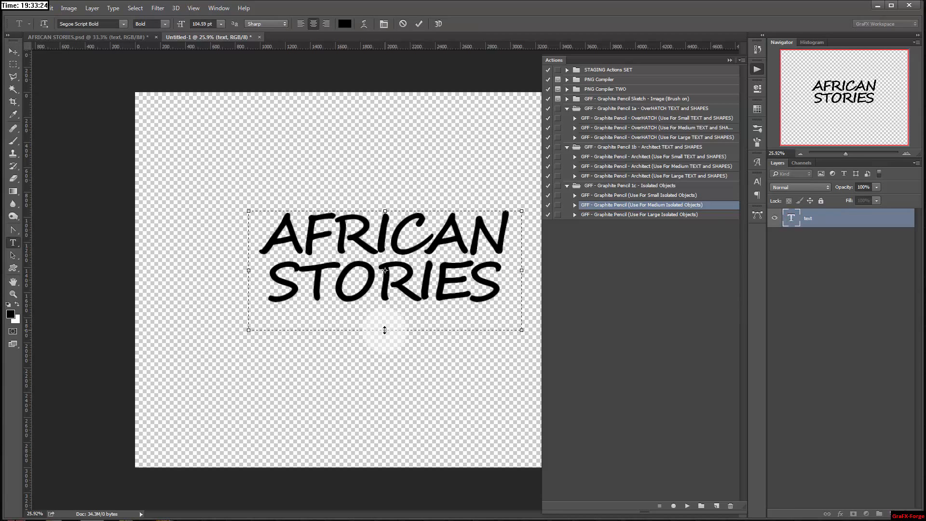
{"action": "left_click_drag", "start_coordinate": [385, 330], "coordinate": [385, 392]}
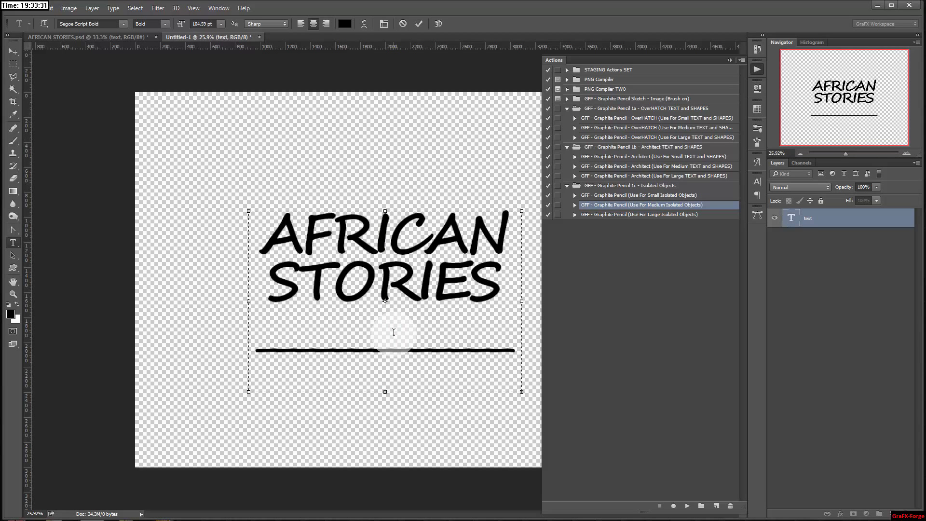
Widen the text box to about 2839 px to lengthen the line, and move the text slightly up on the canvas
{"action": "left_click_drag", "start_coordinate": [249, 304], "coordinate": [207, 307]}
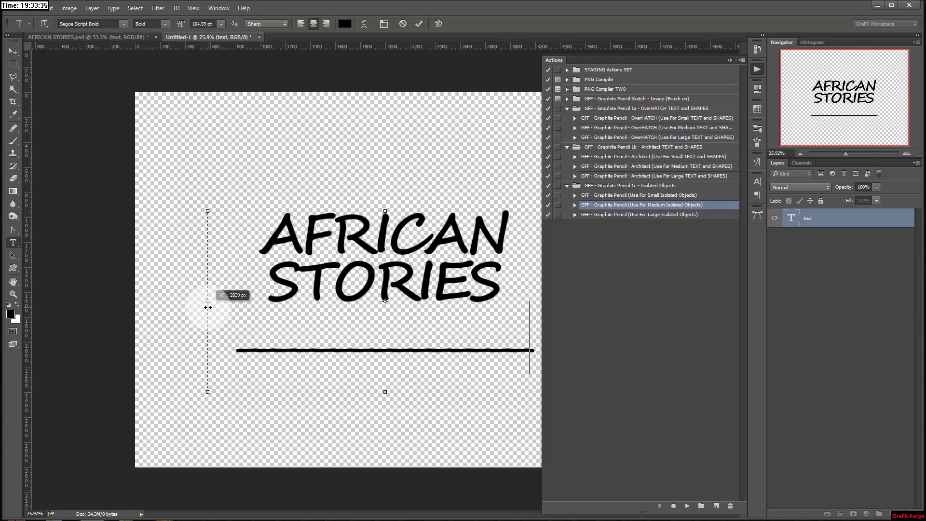
{"action": "left_click", "coordinate": [13, 52]}
{"action": "left_click_drag", "start_coordinate": [374, 253], "coordinate": [374, 232]}
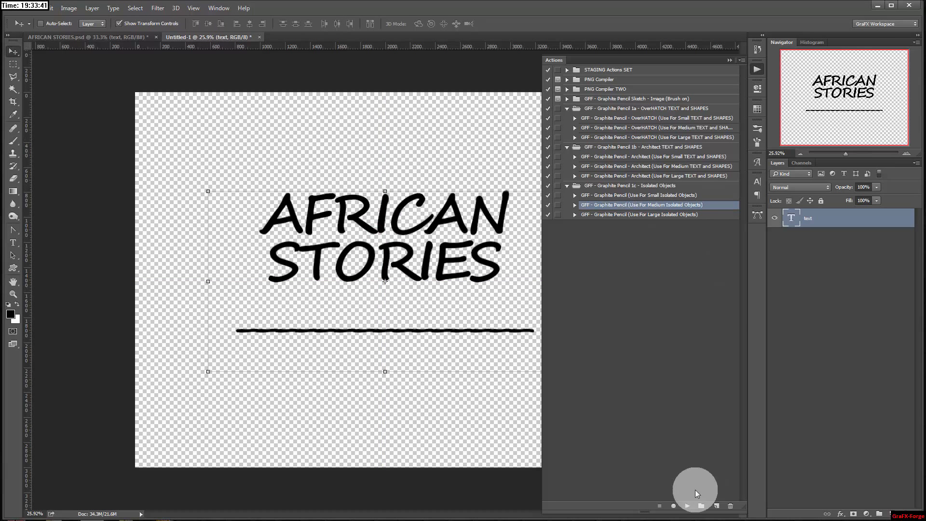
Run the GFF - Graphite Pencil - Architect (Use For Medium TEXT and SHAPES) action on the text layer
{"action": "left_click", "coordinate": [676, 168]}
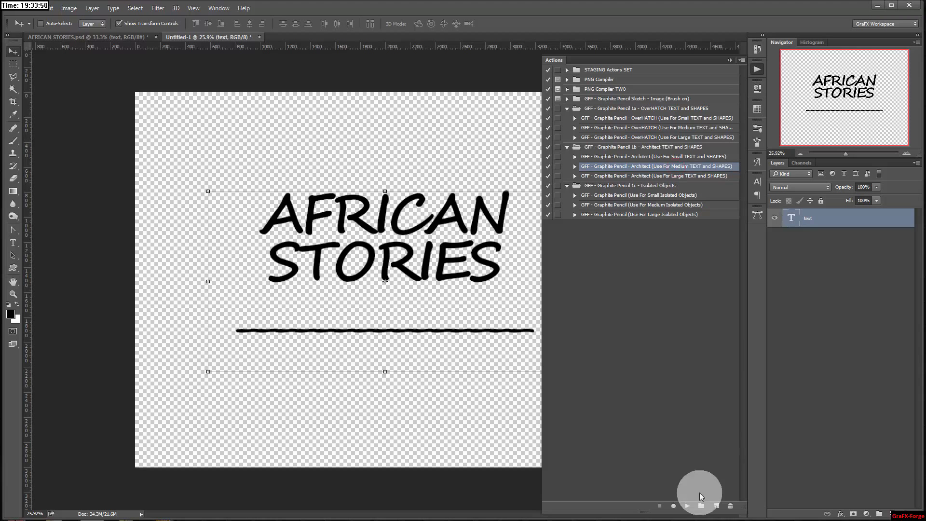
{"action": "left_click", "coordinate": [687, 505]}
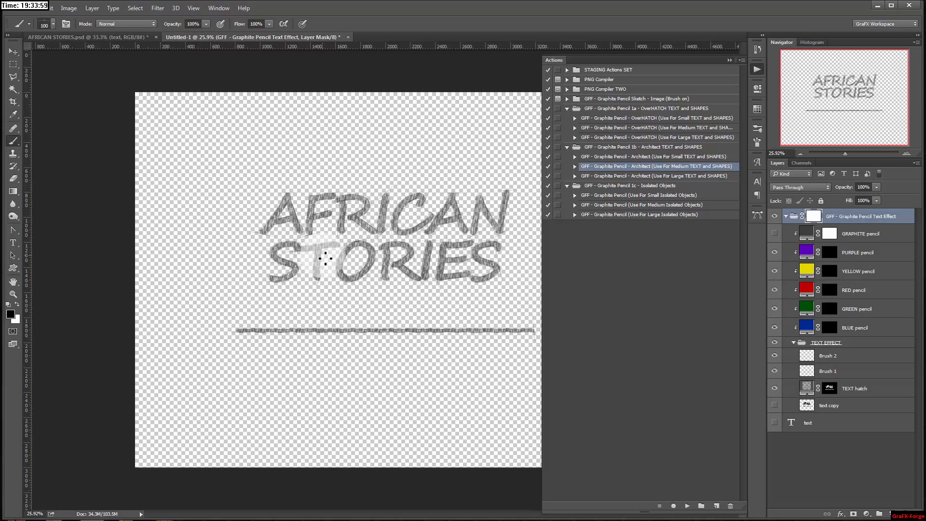
{"action": "left_click_drag", "start_coordinate": [848, 154], "coordinate": [849, 153]}
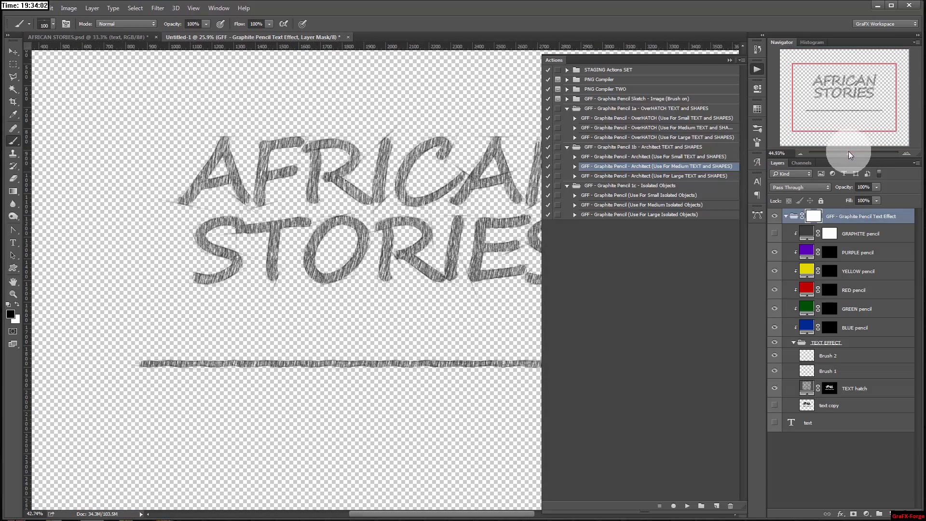
{"action": "left_click", "coordinate": [730, 61]}
{"action": "left_click_drag", "start_coordinate": [849, 155], "coordinate": [849, 154]}
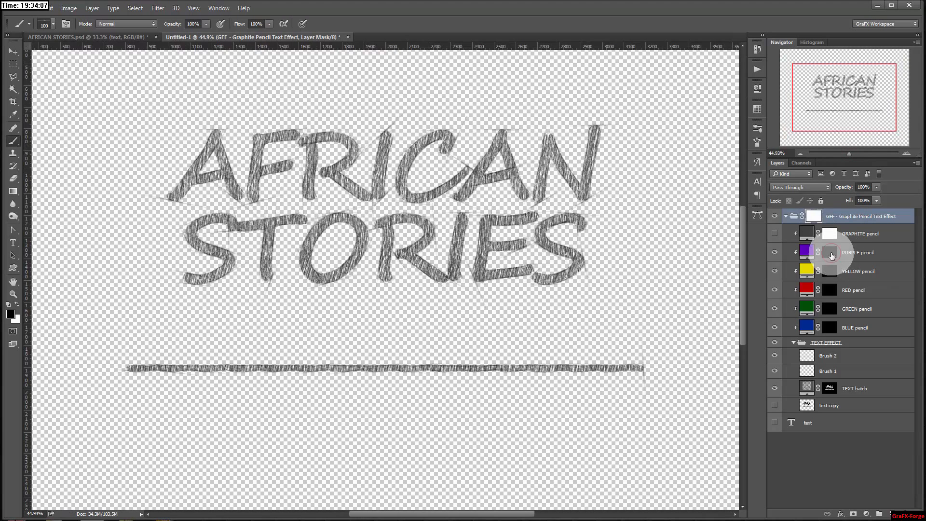
Paint the left stroke of the first A purple on the PURPLE pencil mask with a harder-edged, 72 px round white brush
{"action": "left_click", "coordinate": [850, 258]}
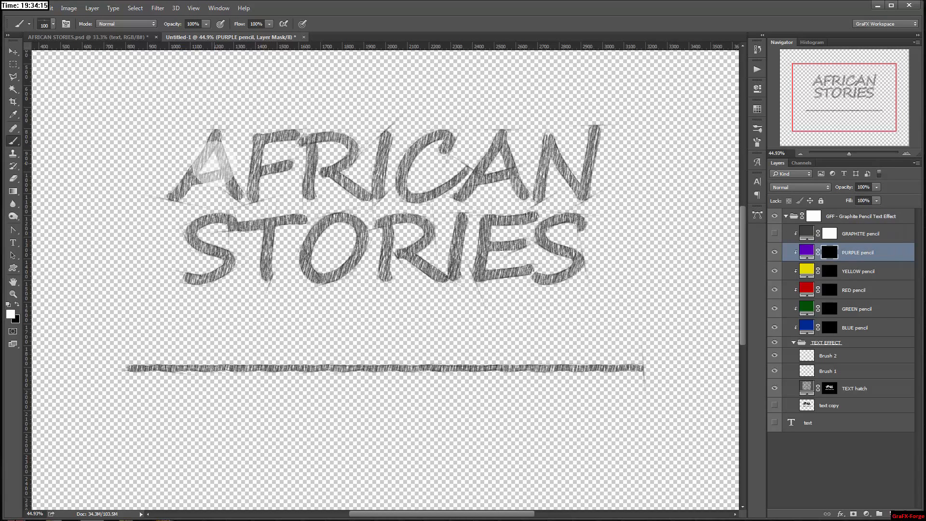
{"action": "right_click", "coordinate": [218, 164]}
{"action": "left_click", "coordinate": [225, 229]}
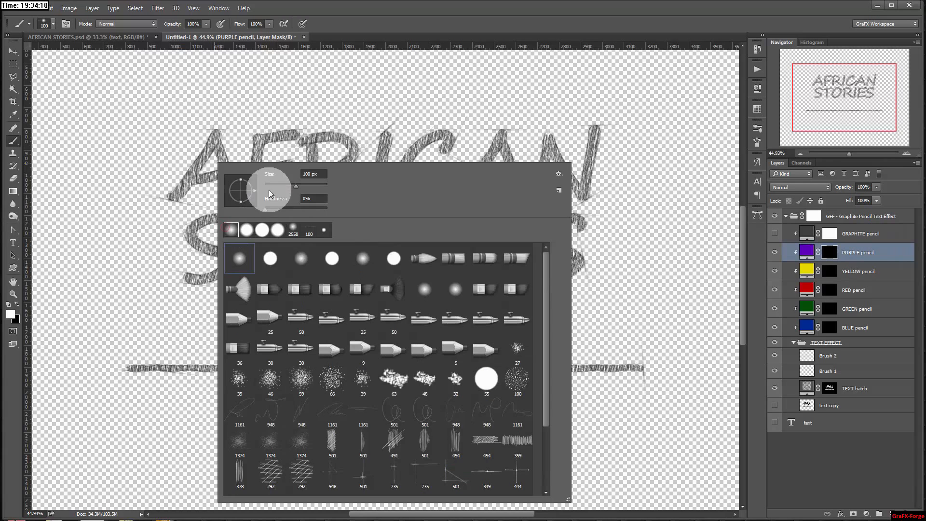
{"action": "mouse_move", "coordinate": [281, 187]}
{"action": "left_mouse_down"}
{"action": "mouse_move", "coordinate": [197, 144]}
{"action": "mouse_move", "coordinate": [290, 184]}
{"action": "left_mouse_up"}
{"action": "left_click", "coordinate": [314, 208]}
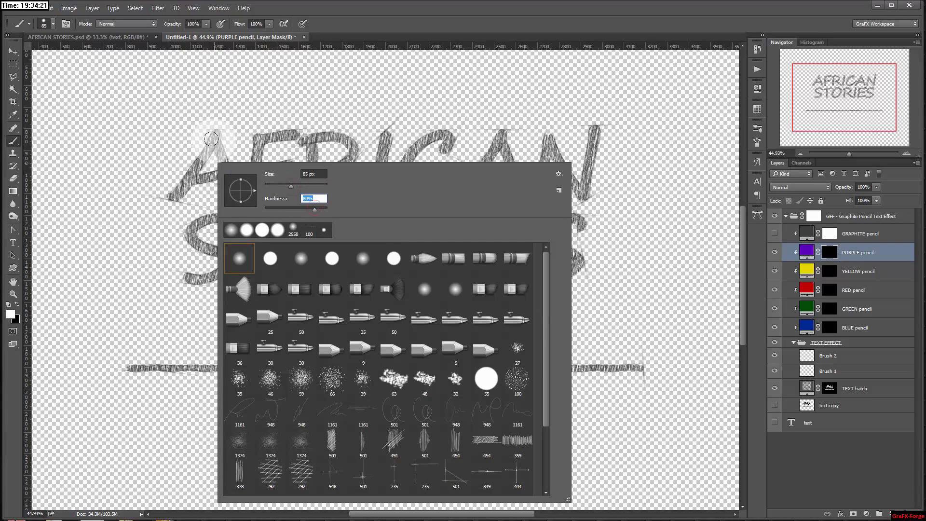
{"action": "left_click", "coordinate": [287, 186]}
{"action": "left_click_drag", "start_coordinate": [224, 133], "coordinate": [183, 192]}
{"action": "left_click_drag", "start_coordinate": [153, 187], "coordinate": [182, 195]}
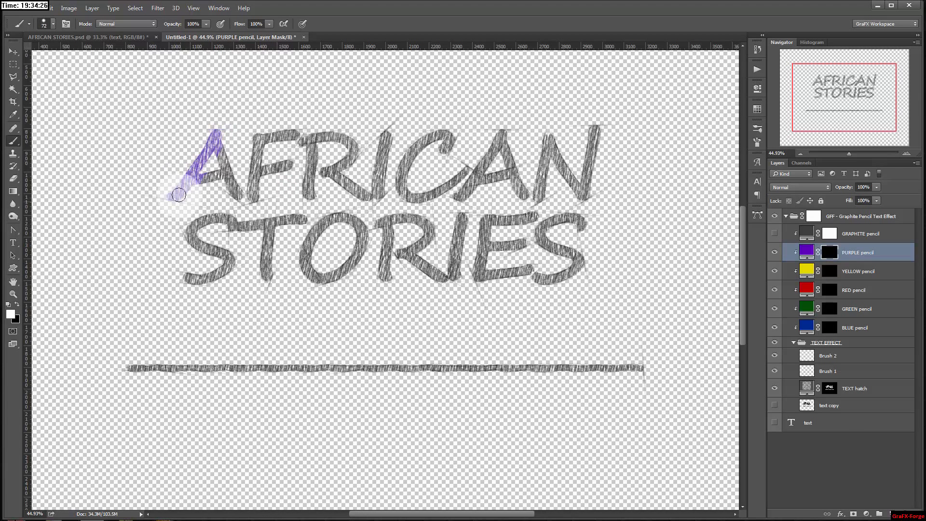
Add a white Solid Color fill layer directly above the original text layer, behind the pencil effect group
{"action": "left_click", "coordinate": [834, 424]}
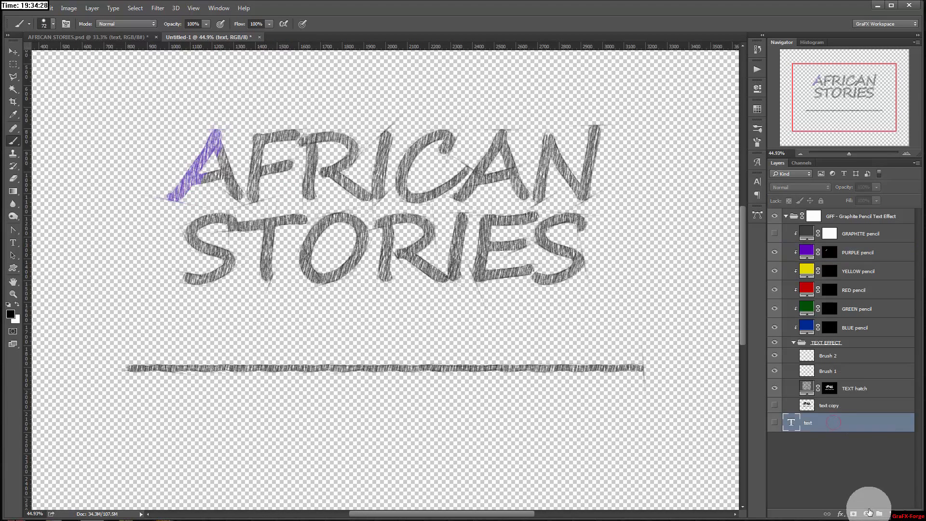
{"action": "left_click", "coordinate": [870, 515]}
{"action": "left_click", "coordinate": [840, 303]}
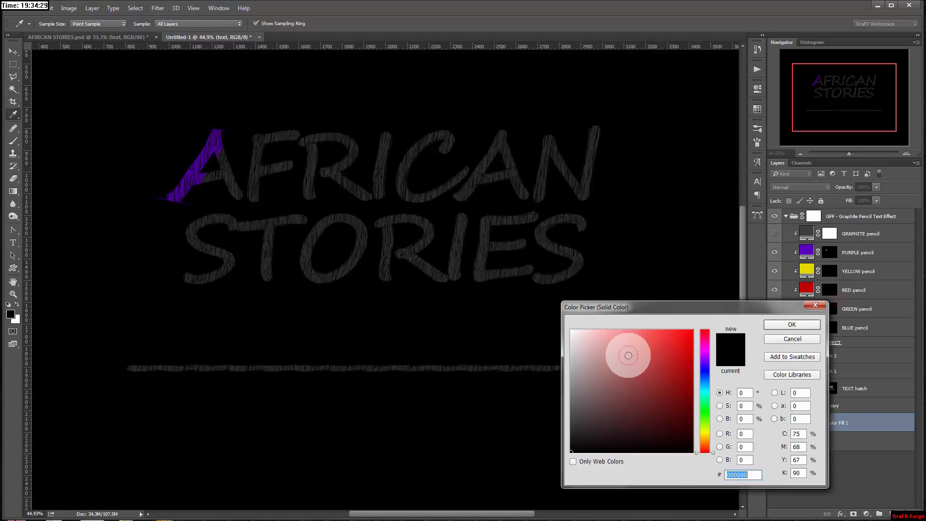
{"action": "left_click_drag", "start_coordinate": [630, 355], "coordinate": [571, 331]}
{"action": "left_click", "coordinate": [778, 324]}
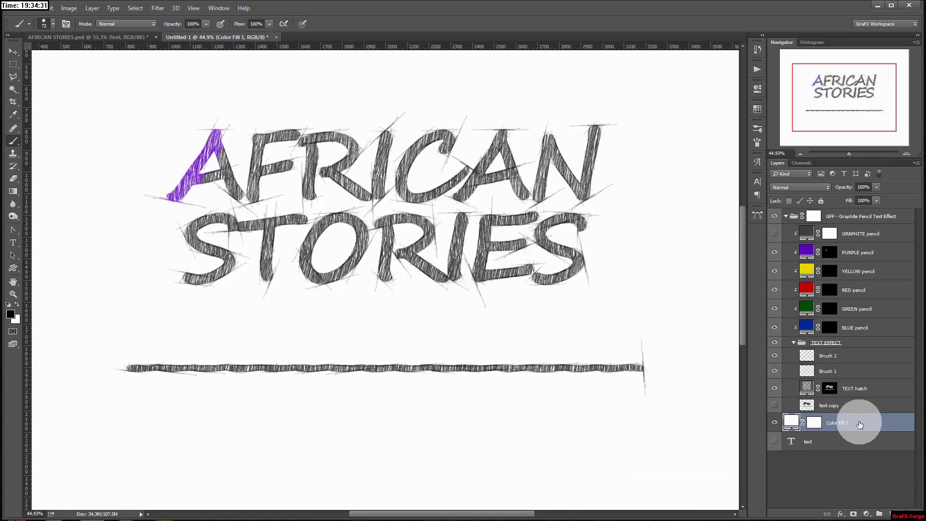
Paint the rest of the first A purple and the F yellow in white on the PURPLE and YELLOW pencil masks
{"action": "left_click", "coordinate": [830, 252]}
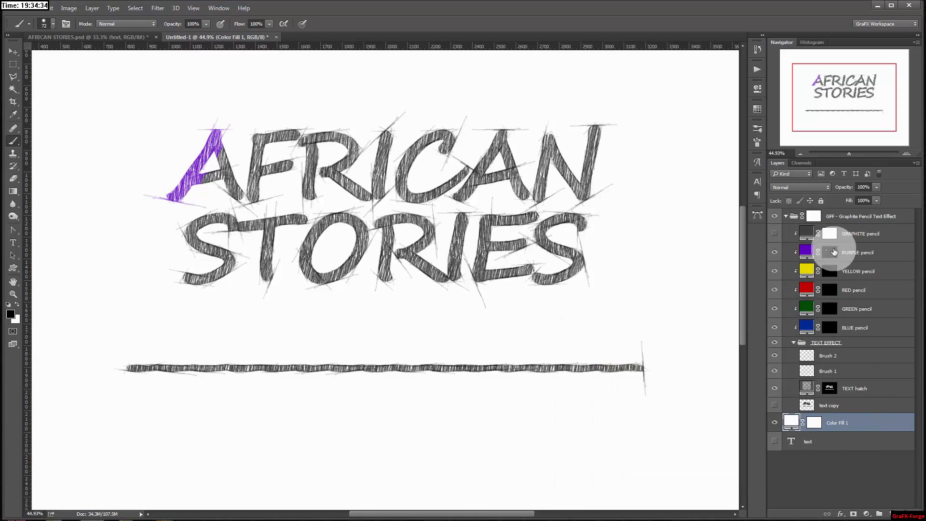
{"action": "key", "text": "x"}
{"action": "mouse_move", "coordinate": [215, 136]}
{"action": "left_mouse_down"}
{"action": "mouse_move", "coordinate": [239, 190]}
{"action": "mouse_move", "coordinate": [218, 115]}
{"action": "mouse_move", "coordinate": [203, 174]}
{"action": "mouse_move", "coordinate": [230, 193]}
{"action": "mouse_move", "coordinate": [212, 140]}
{"action": "mouse_move", "coordinate": [283, 136]}
{"action": "mouse_move", "coordinate": [257, 161]}
{"action": "left_mouse_up"}
{"action": "left_click", "coordinate": [829, 271]}
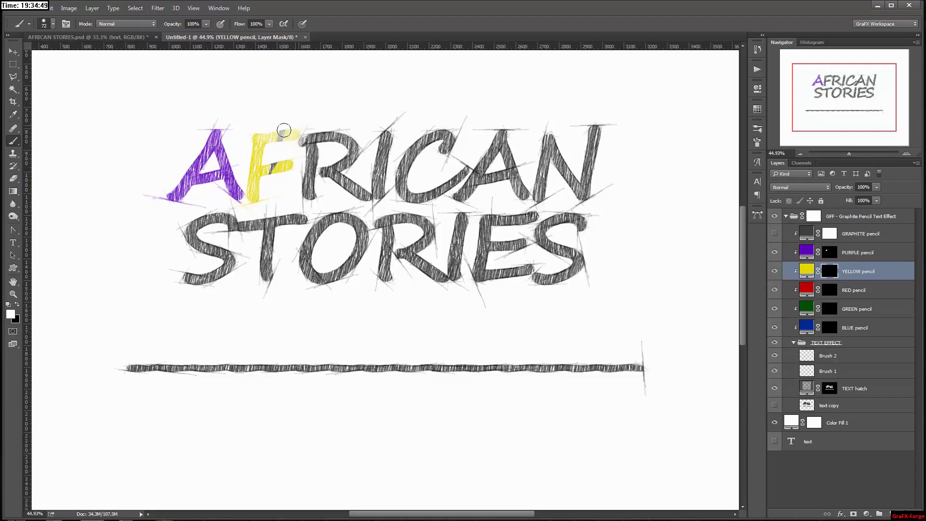
{"action": "left_click", "coordinate": [281, 122]}
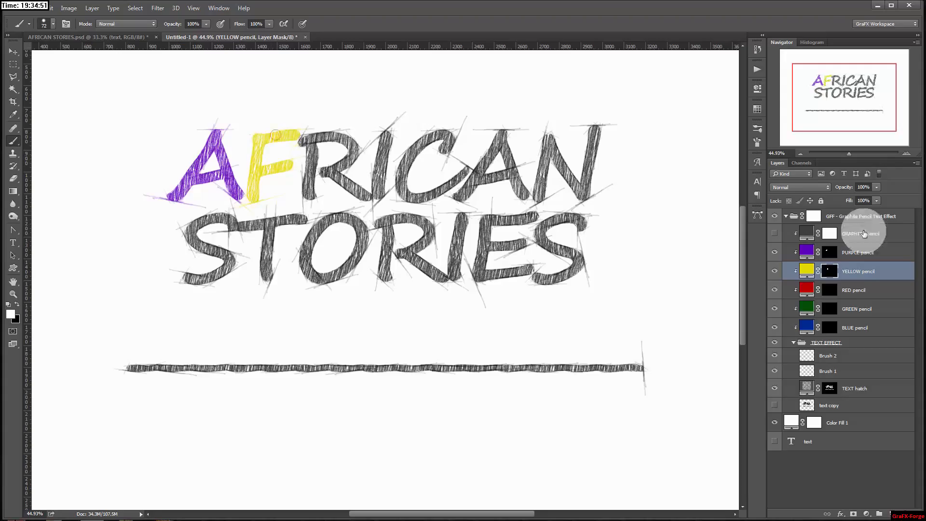
Paint the second A of AFRICAN green and the N blue in white on the GREEN and BLUE pencil masks
{"action": "left_click", "coordinate": [850, 304]}
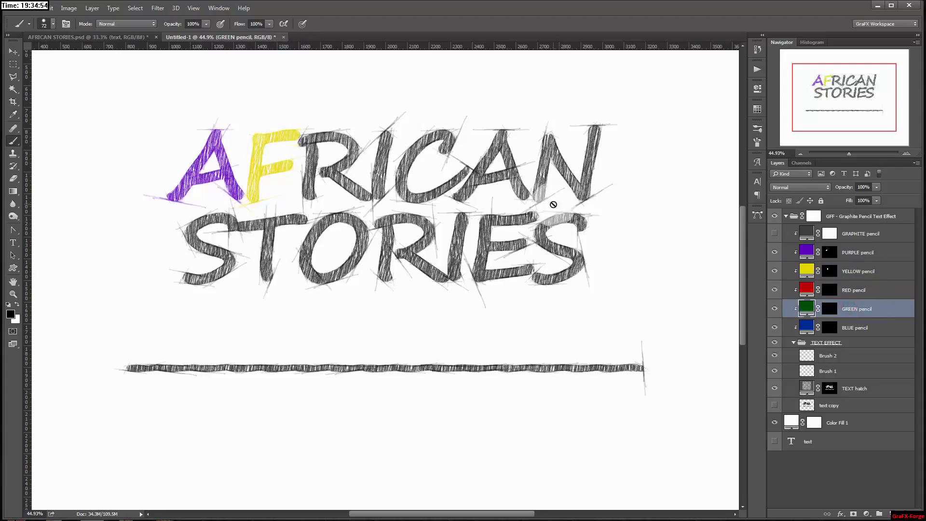
{"action": "left_click", "coordinate": [831, 308]}
{"action": "key", "text": "x"}
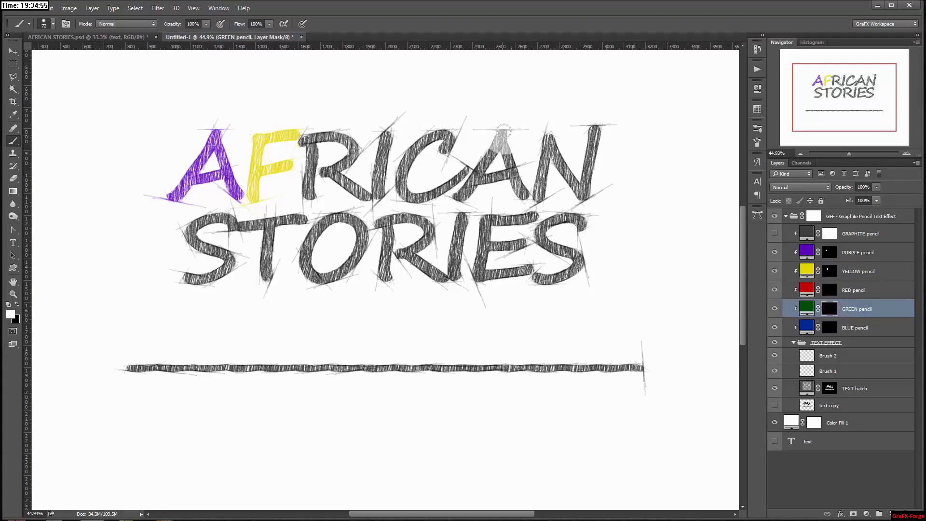
{"action": "mouse_move", "coordinate": [503, 130]}
{"action": "left_mouse_down"}
{"action": "mouse_move", "coordinate": [488, 159]}
{"action": "mouse_move", "coordinate": [497, 122]}
{"action": "mouse_move", "coordinate": [486, 159]}
{"action": "mouse_move", "coordinate": [463, 199]}
{"action": "mouse_move", "coordinate": [456, 196]}
{"action": "mouse_move", "coordinate": [490, 183]}
{"action": "mouse_move", "coordinate": [500, 145]}
{"action": "mouse_move", "coordinate": [522, 195]}
{"action": "mouse_move", "coordinate": [483, 126]}
{"action": "mouse_move", "coordinate": [515, 158]}
{"action": "left_mouse_up"}
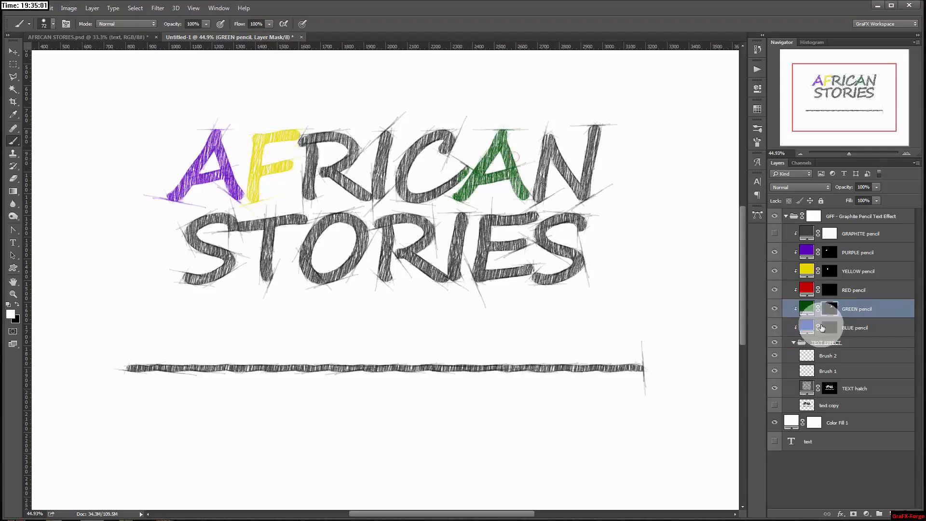
{"action": "left_click", "coordinate": [828, 329]}
{"action": "mouse_move", "coordinate": [546, 126]}
{"action": "left_mouse_down"}
{"action": "mouse_move", "coordinate": [541, 196]}
{"action": "mouse_move", "coordinate": [541, 125]}
{"action": "mouse_move", "coordinate": [563, 178]}
{"action": "left_mouse_up"}
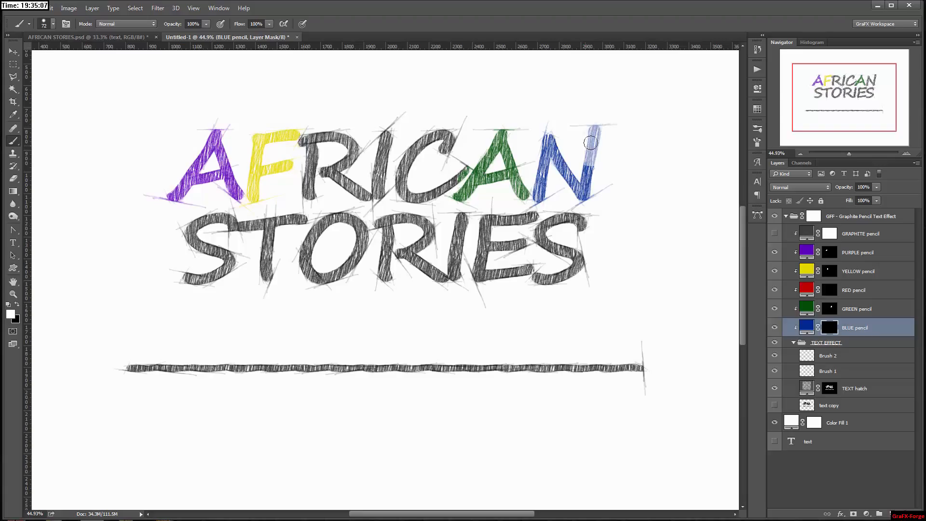
Paint the lower part of STORIES red on the RED pencil mask with a soft white brush, 198 px at 0% hardness
{"action": "left_click", "coordinate": [850, 333]}
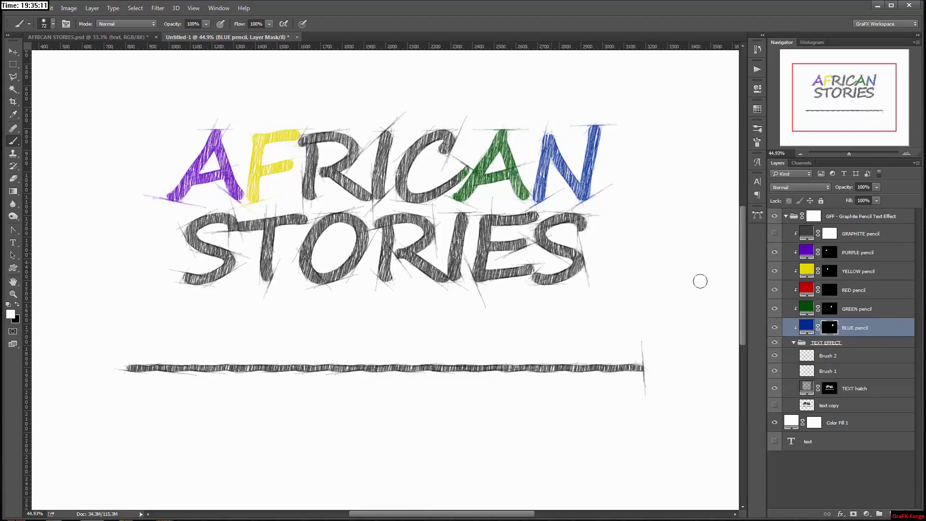
{"action": "left_click", "coordinate": [829, 290]}
{"action": "right_click", "coordinate": [570, 263]}
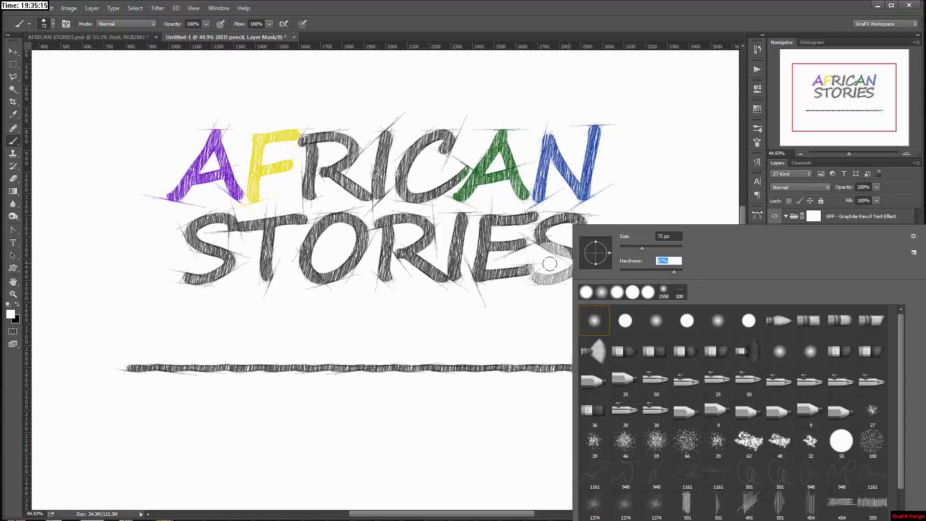
{"action": "left_click_drag", "start_coordinate": [628, 271], "coordinate": [660, 247]}
{"action": "left_click", "coordinate": [664, 250]}
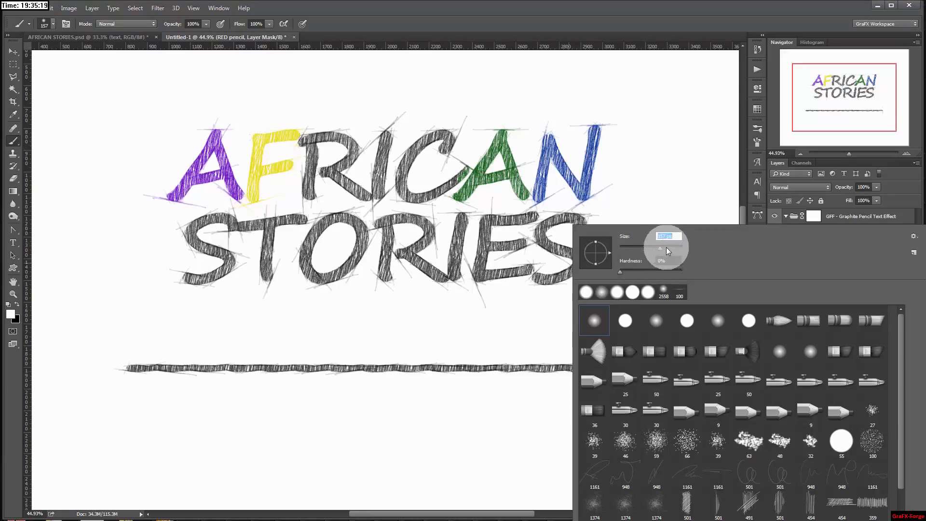
{"action": "left_click", "coordinate": [666, 248]}
{"action": "mouse_move", "coordinate": [505, 282]}
{"action": "left_mouse_down"}
{"action": "mouse_move", "coordinate": [609, 265]}
{"action": "mouse_move", "coordinate": [478, 269]}
{"action": "left_mouse_up"}
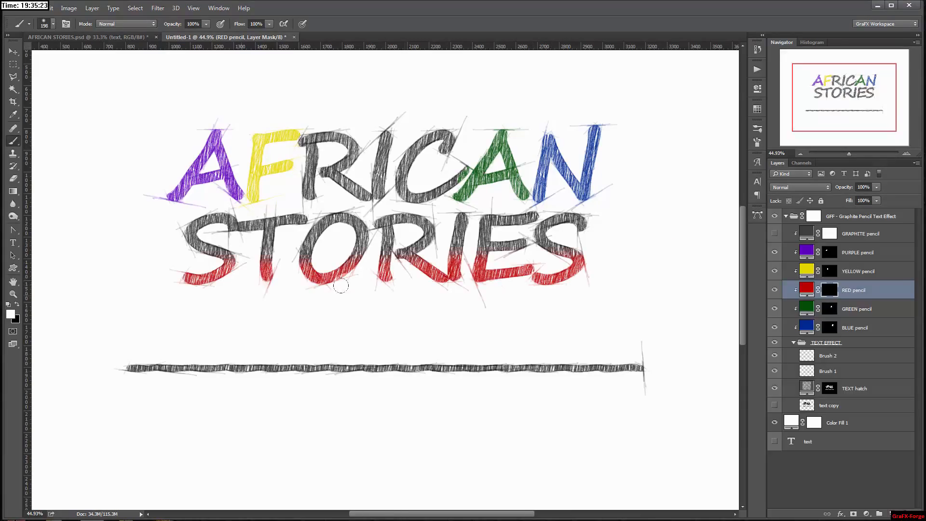
Paint the middle band of STORIES in white on the GREEN pencil mask and its upper band on the YELLOW pencil mask
{"action": "left_click", "coordinate": [830, 309]}
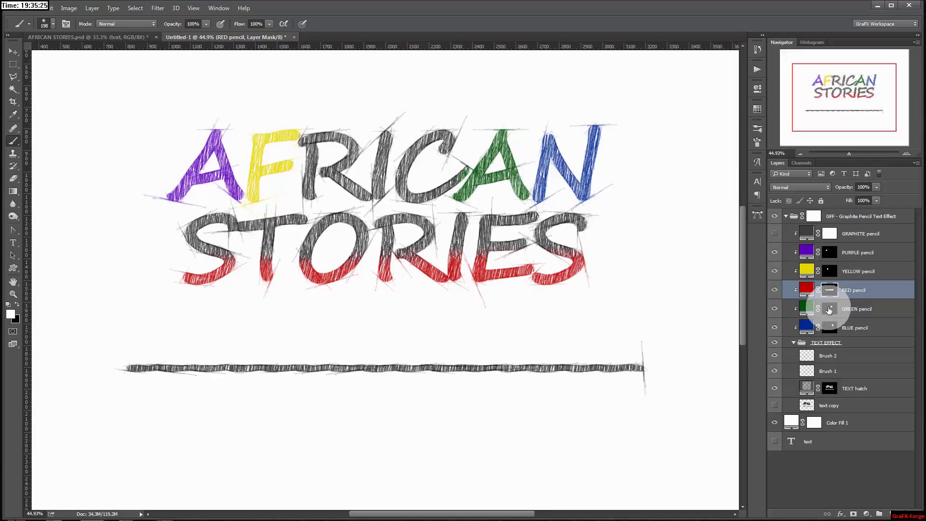
{"action": "mouse_move", "coordinate": [830, 312]}
{"action": "left_mouse_down"}
{"action": "mouse_move", "coordinate": [831, 274]}
{"action": "mouse_move", "coordinate": [832, 299]}
{"action": "left_mouse_up"}
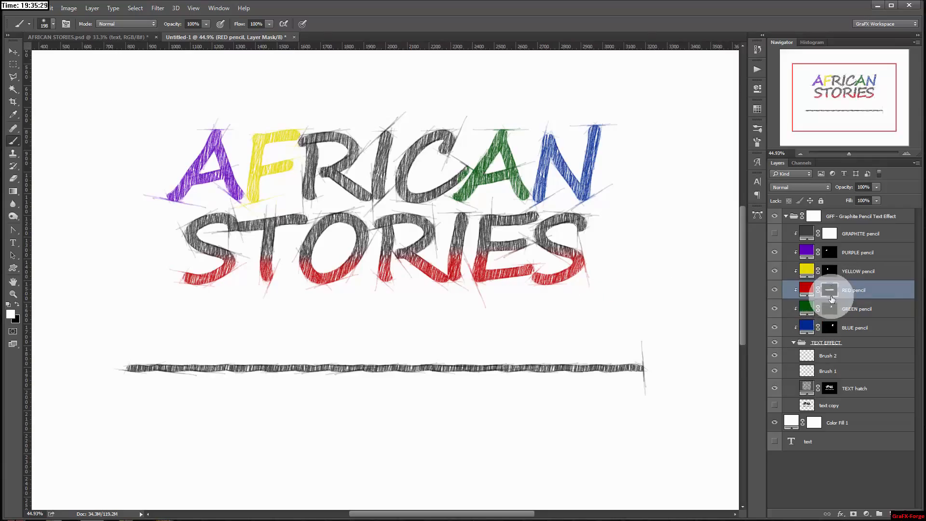
{"action": "left_click", "coordinate": [830, 310]}
{"action": "left_click_drag", "start_coordinate": [586, 233], "coordinate": [180, 238]}
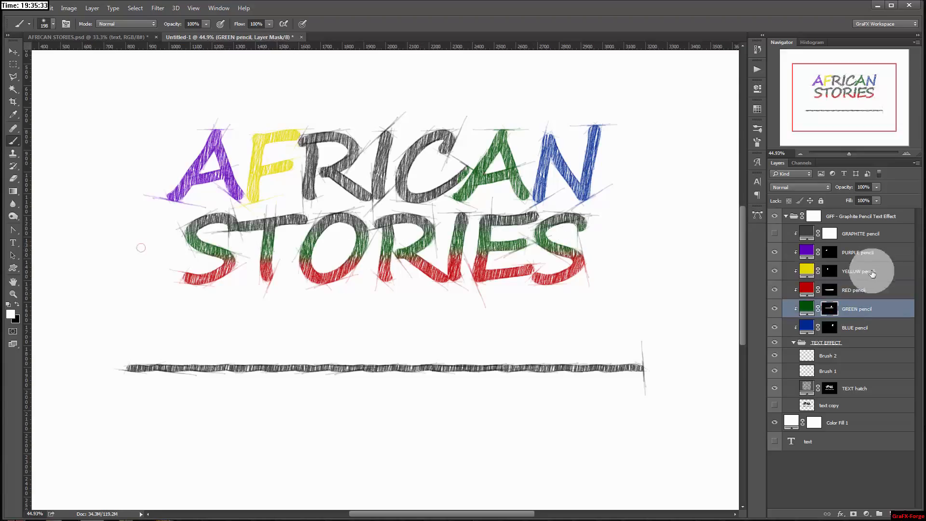
{"action": "left_click", "coordinate": [830, 271]}
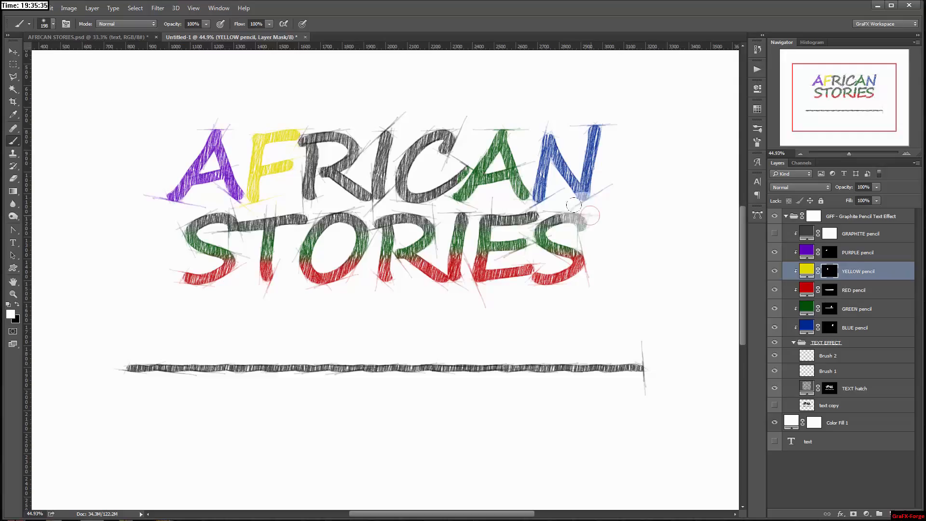
{"action": "left_click_drag", "start_coordinate": [574, 206], "coordinate": [216, 208]}
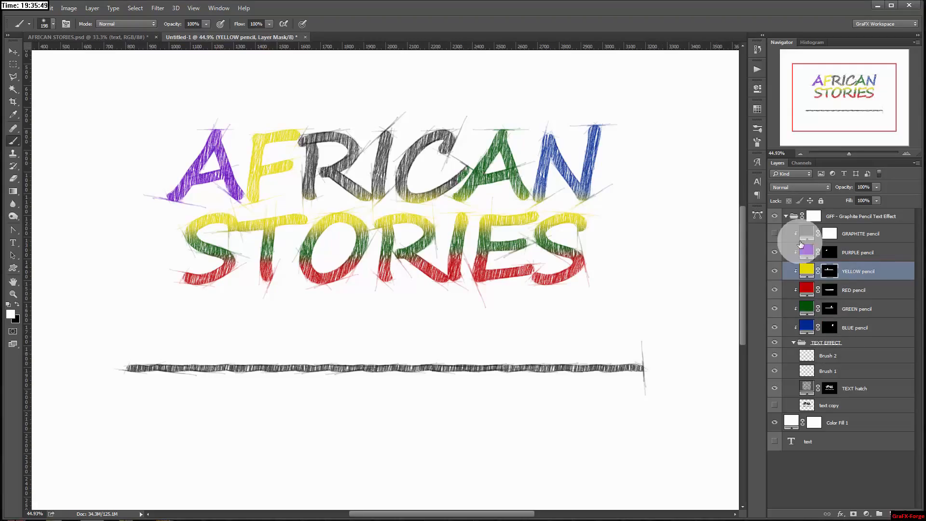
Hide the purple, yellow, red, green and blue pencil layers and merge the GFF - Graphite Pencil Text Effect group
{"action": "left_click", "coordinate": [775, 235]}
{"action": "left_click", "coordinate": [776, 235]}
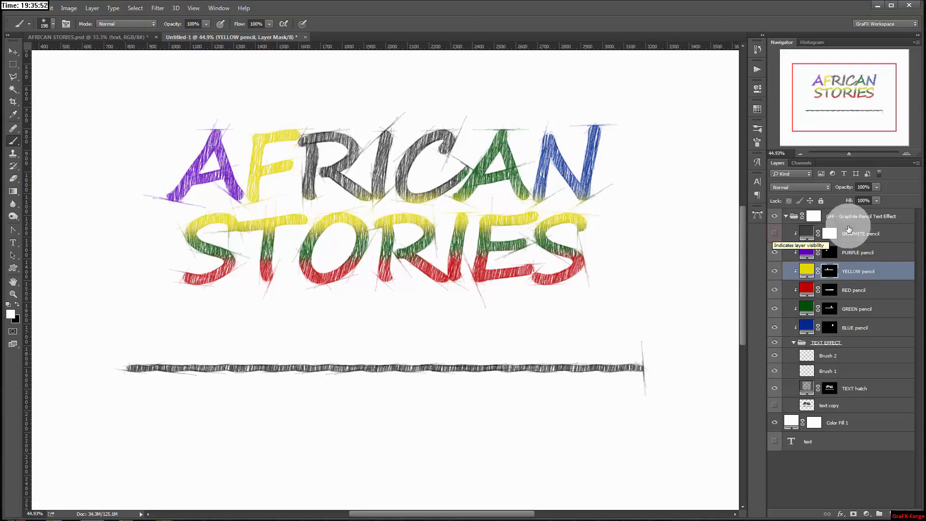
{"action": "left_click_drag", "start_coordinate": [775, 251], "coordinate": [774, 328]}
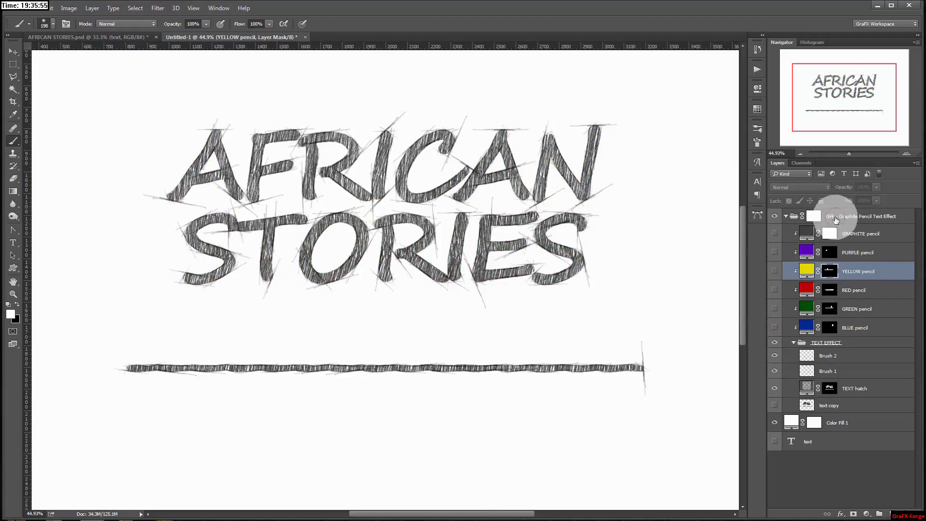
{"action": "left_click", "coordinate": [786, 217]}
{"action": "left_click", "coordinate": [785, 217]}
{"action": "right_click", "coordinate": [851, 214]}
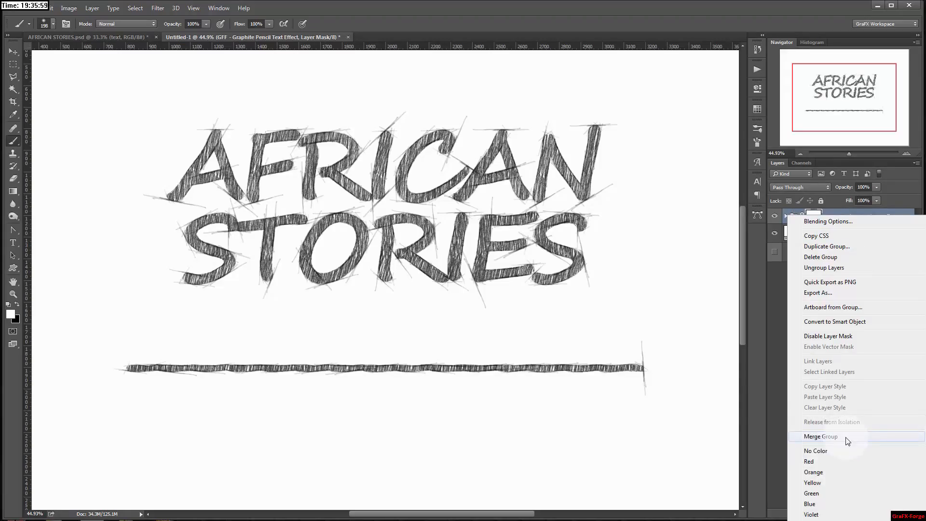
{"action": "left_click", "coordinate": [858, 438]}
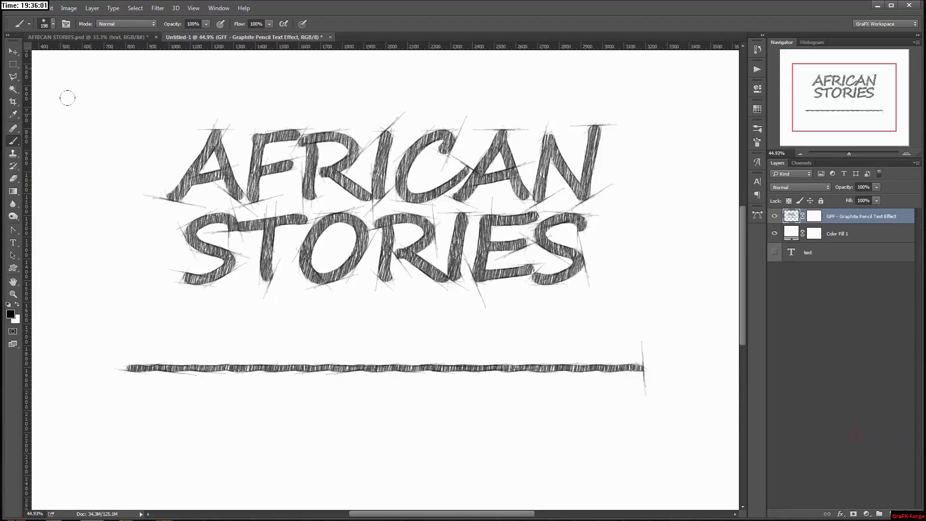
Marquee-select the pencil line below the text, move it straight up about 745 px between AFRICAN and STORIES, and deselect
{"action": "left_click", "coordinate": [13, 65]}
{"action": "left_click_drag", "start_coordinate": [67, 321], "coordinate": [682, 453]}
{"action": "left_click", "coordinate": [13, 52]}
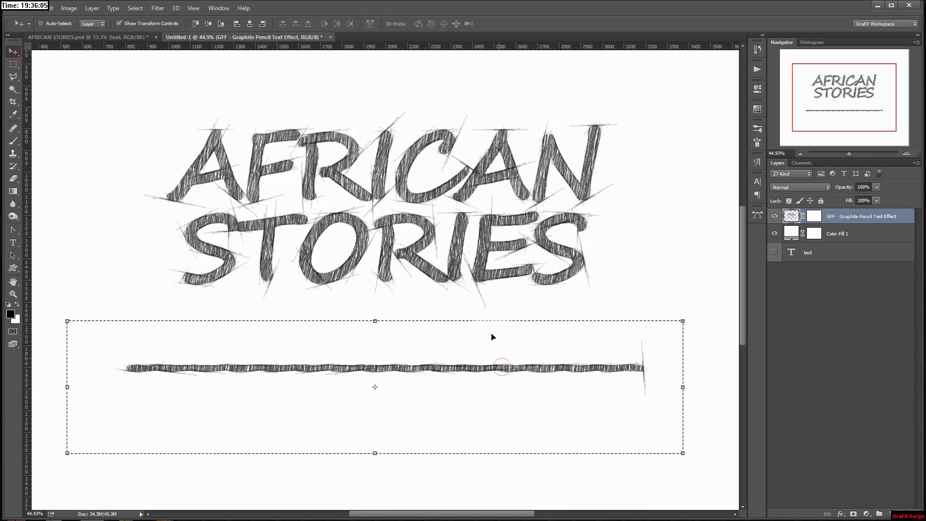
{"action": "mouse_move", "coordinate": [501, 368]}
{"action": "left_mouse_down"}
{"action": "mouse_move", "coordinate": [503, 195]}
{"action": "mouse_move", "coordinate": [487, 208]}
{"action": "left_mouse_up"}
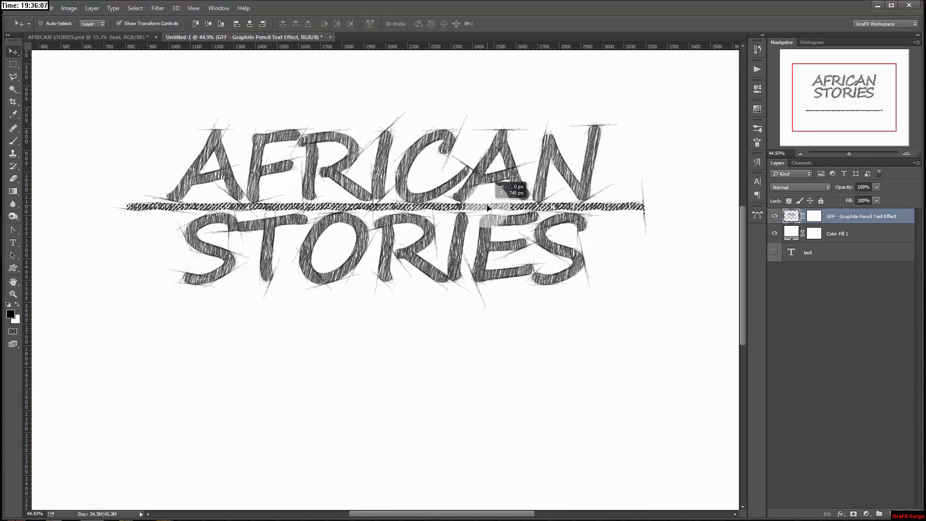
{"action": "left_click", "coordinate": [13, 77]}
{"action": "right_click", "coordinate": [350, 186]}
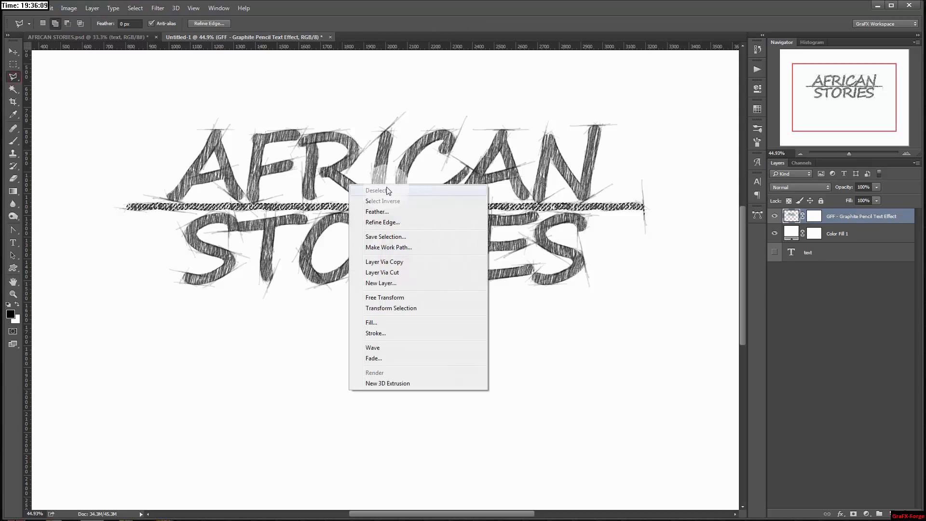
{"action": "left_click", "coordinate": [388, 190]}
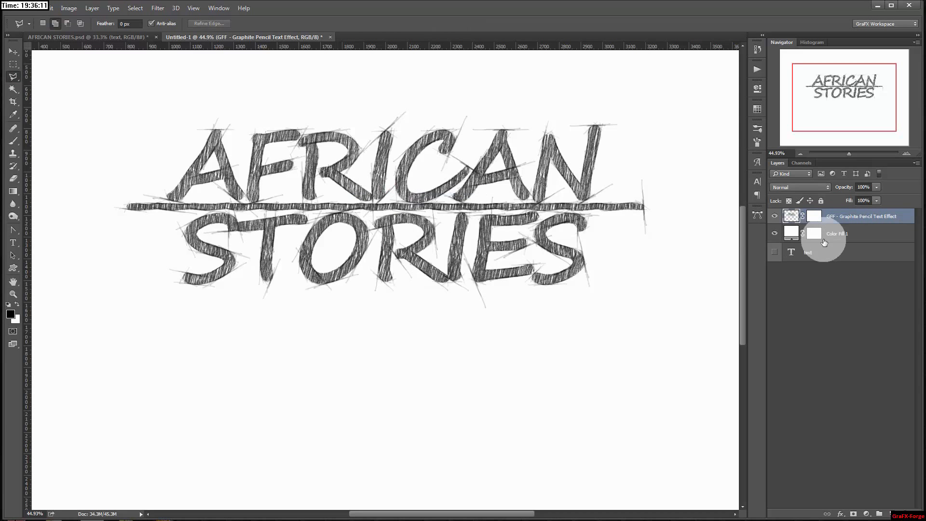
Copy the merged pencil text into AFRICAN STORIES.psd, scale it to about 76.7%, and place it over the elephant's head
{"action": "left_click", "coordinate": [12, 54]}
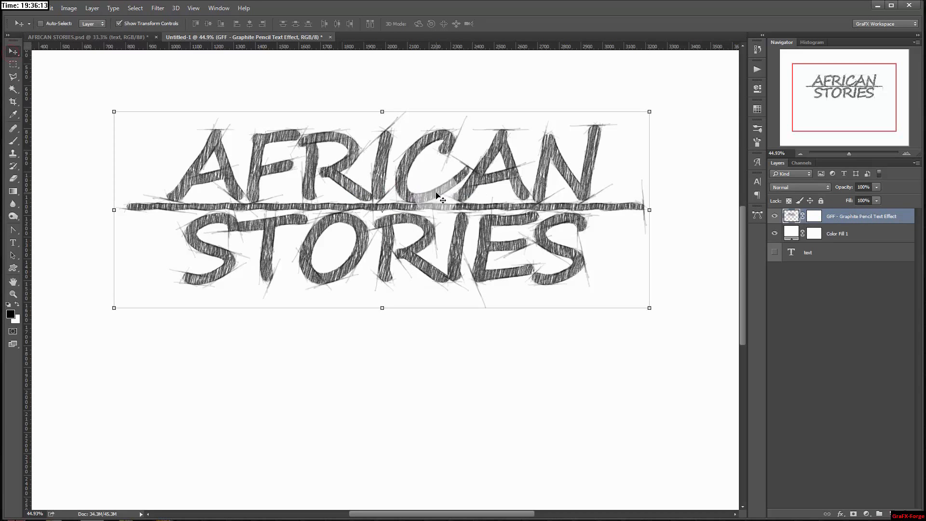
{"action": "mouse_move", "coordinate": [439, 197]}
{"action": "left_mouse_down"}
{"action": "mouse_move", "coordinate": [231, 48]}
{"action": "mouse_move", "coordinate": [141, 36]}
{"action": "mouse_move", "coordinate": [420, 241]}
{"action": "mouse_move", "coordinate": [448, 239]}
{"action": "left_mouse_up"}
{"action": "left_click_drag", "start_coordinate": [592, 179], "coordinate": [540, 191]}
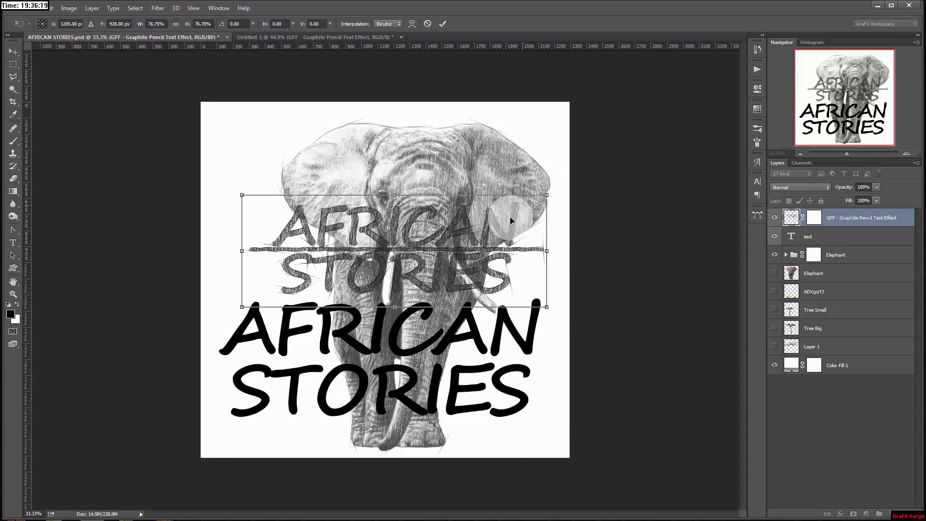
{"action": "mouse_move", "coordinate": [509, 222]}
{"action": "left_mouse_down"}
{"action": "mouse_move", "coordinate": [492, 152]}
{"action": "mouse_move", "coordinate": [502, 145]}
{"action": "left_mouse_up"}
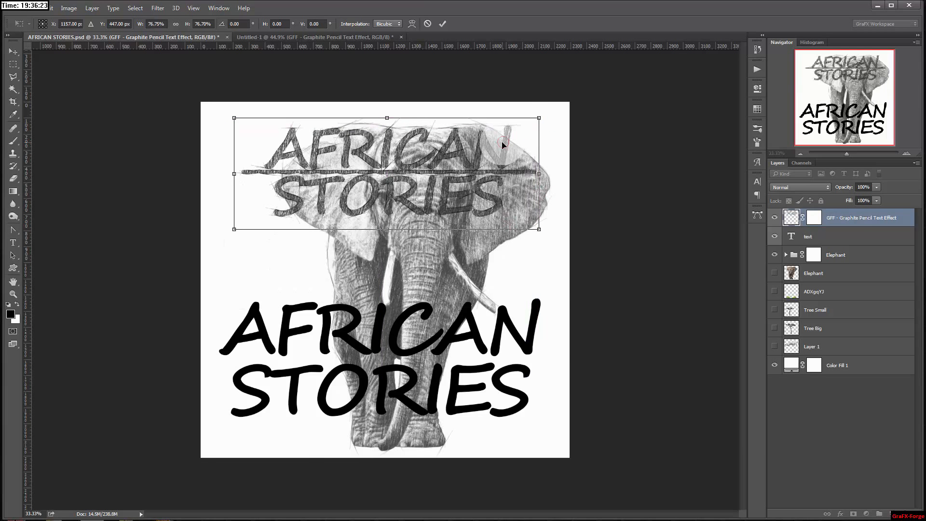
{"action": "key", "text": "Return"}
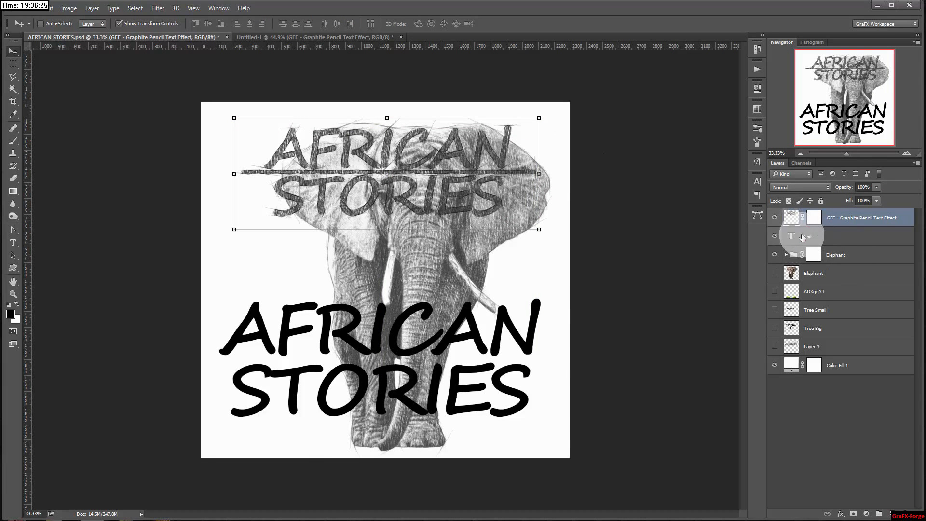
Hide the original text layer and move it and the original Elephant photo layer down to just above Color Fill 1
{"action": "left_click", "coordinate": [804, 237]}
{"action": "left_click_drag", "start_coordinate": [845, 240], "coordinate": [846, 357]}
{"action": "left_click_drag", "start_coordinate": [842, 253], "coordinate": [837, 324]}
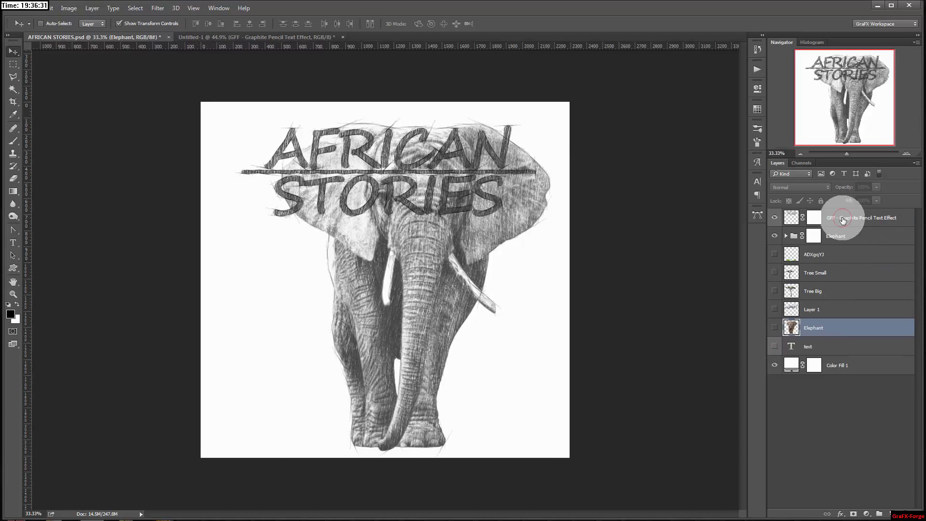
Toggle the pencil text layer and the Elephant group to compare them, leaving both hidden
{"action": "left_click", "coordinate": [843, 221]}
{"action": "left_click", "coordinate": [781, 235]}
{"action": "left_click", "coordinate": [774, 236]}
{"action": "left_click", "coordinate": [775, 236]}
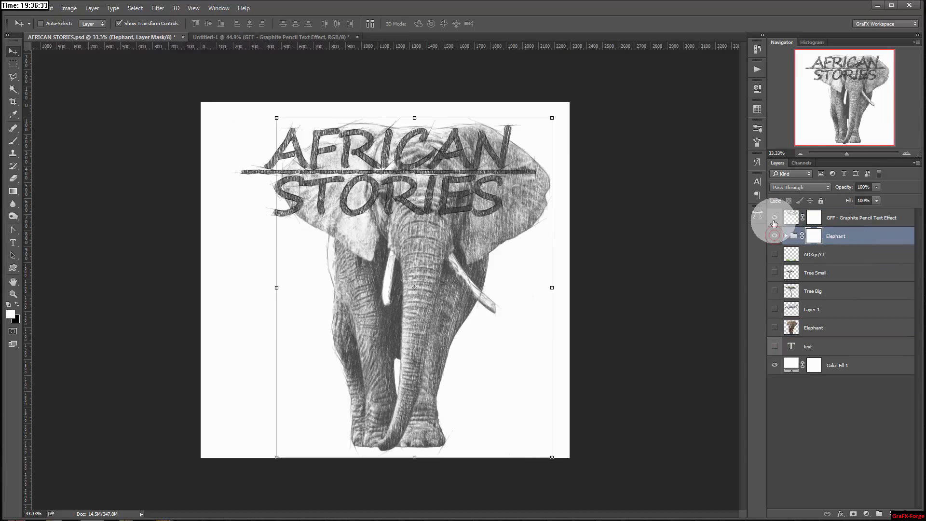
{"action": "left_click", "coordinate": [774, 218]}
{"action": "left_click", "coordinate": [774, 219]}
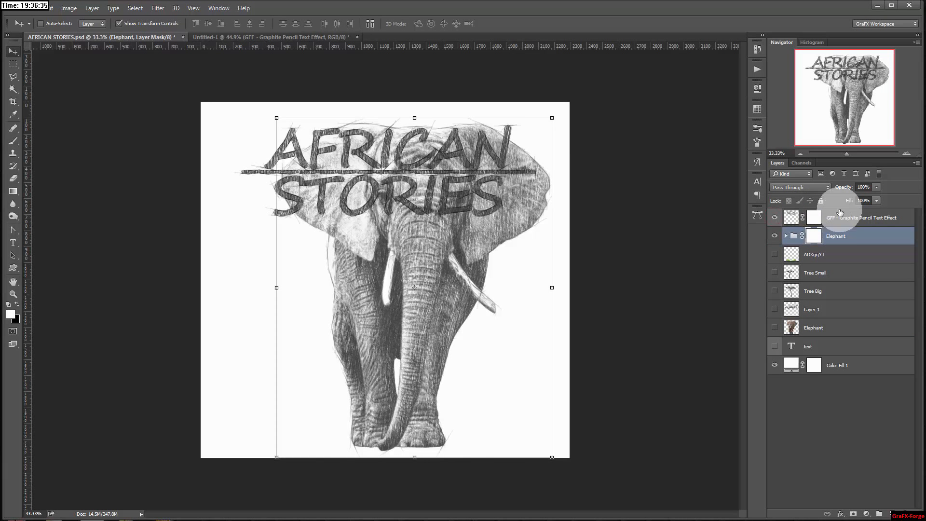
{"action": "left_click", "coordinate": [774, 236]}
{"action": "left_click", "coordinate": [774, 218]}
Show the ADXgqYJ grass layer and copy it into the Untitled-1 document
{"action": "left_click", "coordinate": [821, 254]}
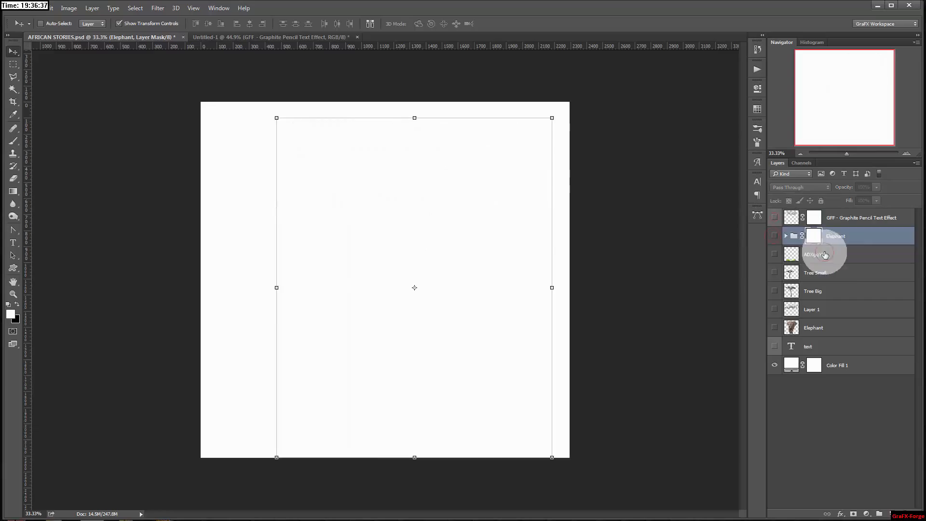
{"action": "left_click", "coordinate": [775, 254]}
{"action": "mouse_move", "coordinate": [473, 437]}
{"action": "left_mouse_down"}
{"action": "mouse_move", "coordinate": [391, 155]}
{"action": "mouse_move", "coordinate": [307, 37]}
{"action": "mouse_move", "coordinate": [484, 250]}
{"action": "mouse_move", "coordinate": [539, 257]}
{"action": "left_mouse_up"}
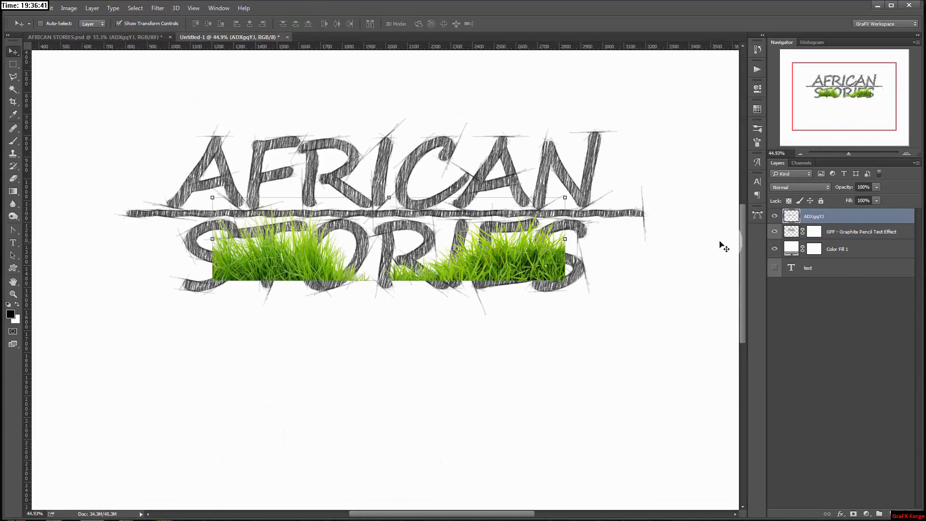
Delete the pencil text effect, Color Fill 1 and text layers from Untitled-1, keeping only the grass layer
{"action": "left_click", "coordinate": [840, 235]}
{"action": "left_click", "coordinate": [845, 268], "text": "shift"}
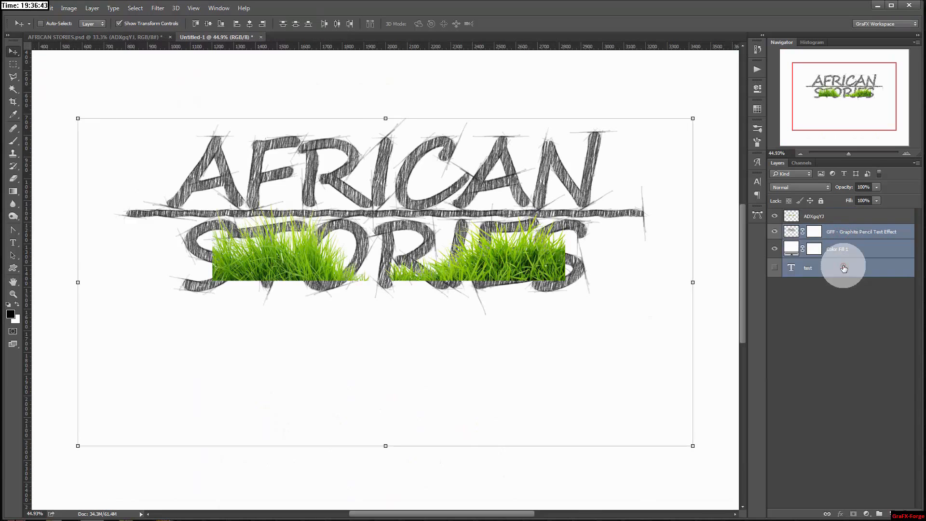
{"action": "left_click", "coordinate": [906, 514]}
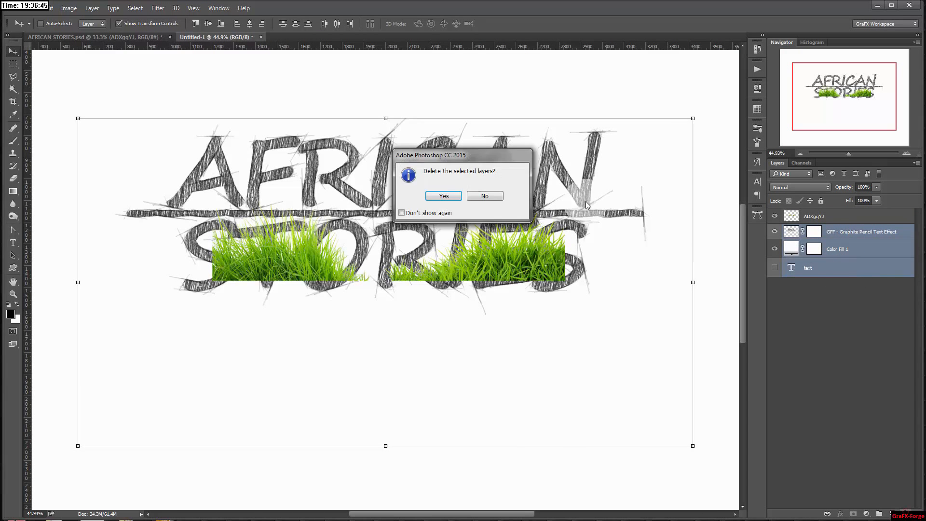
{"action": "left_click", "coordinate": [443, 197]}
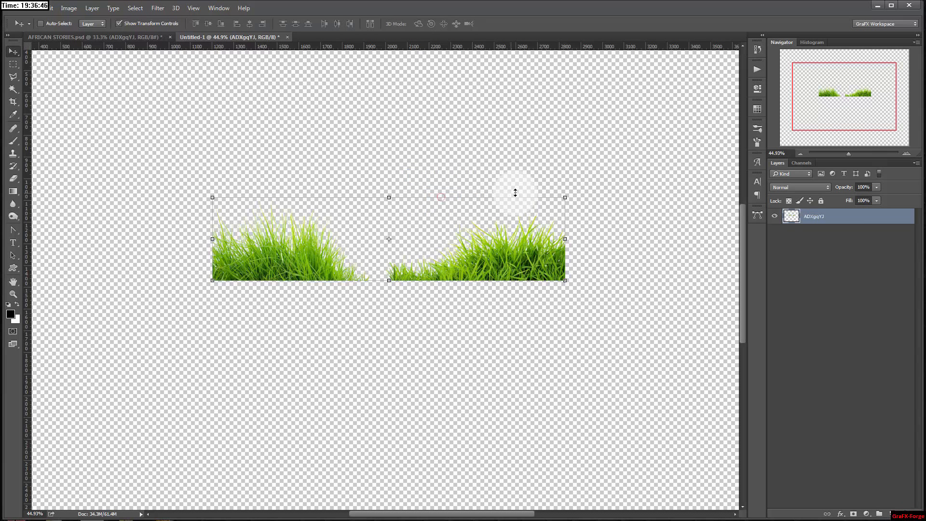
Run the GFF - Graphite Pencil (Use For Medium Isolated Objects) action on the grass layer
{"action": "left_click", "coordinate": [758, 70]}
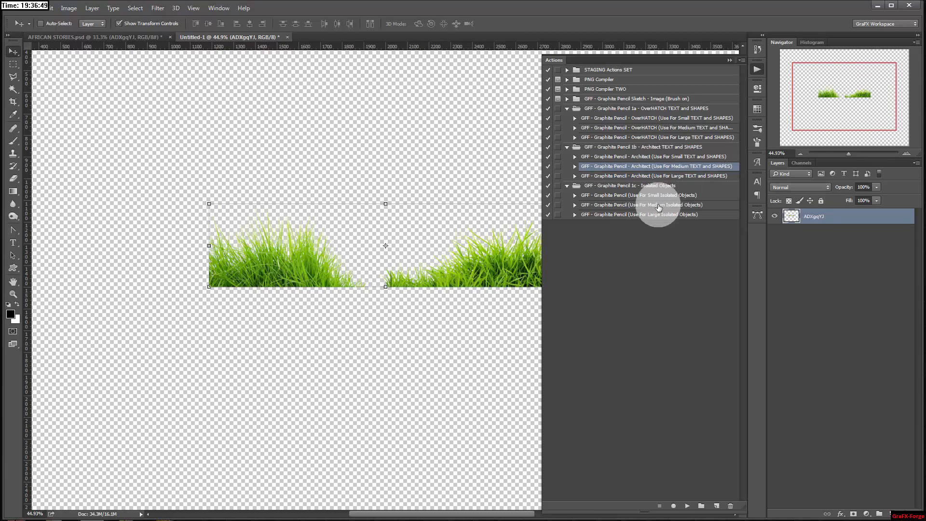
{"action": "left_click", "coordinate": [659, 205]}
{"action": "left_click", "coordinate": [687, 506]}
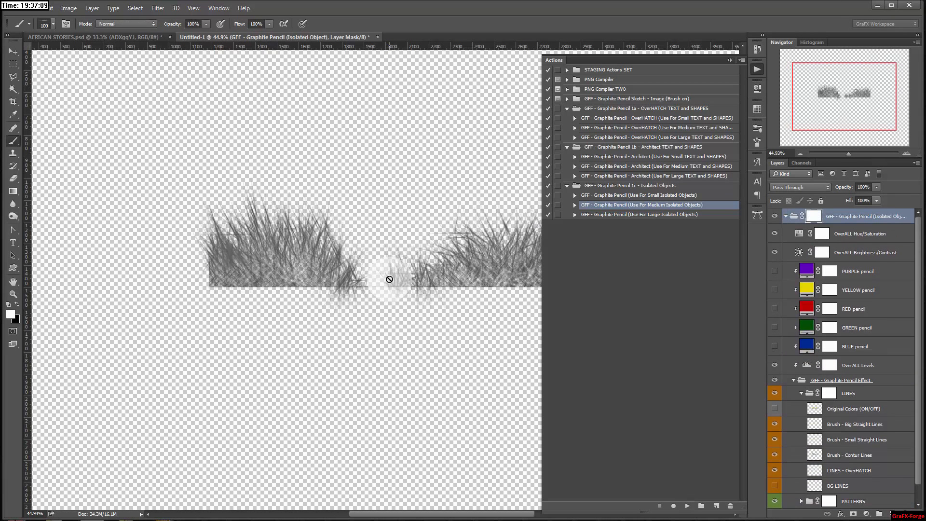
Preview the PURPLE pencil color layer in the grass's pencil effect group
{"action": "left_click", "coordinate": [13, 51]}
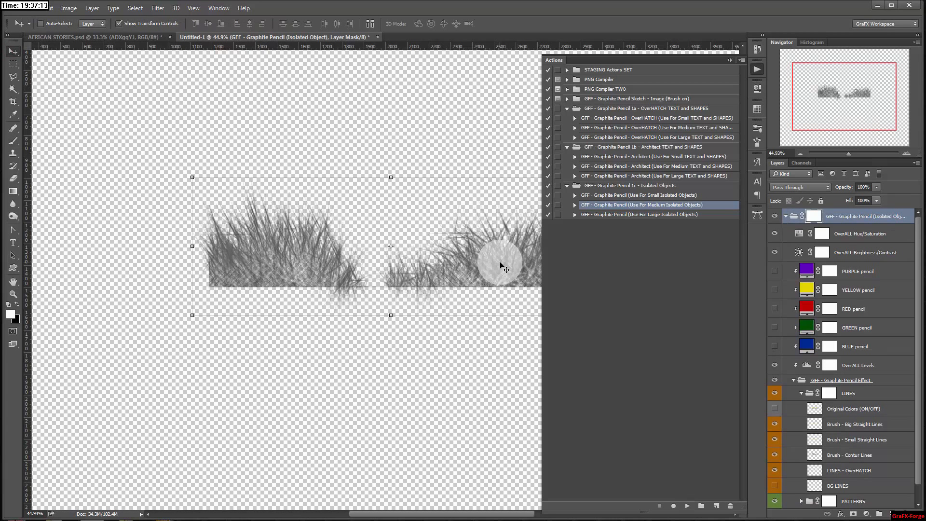
{"action": "left_click", "coordinate": [786, 216]}
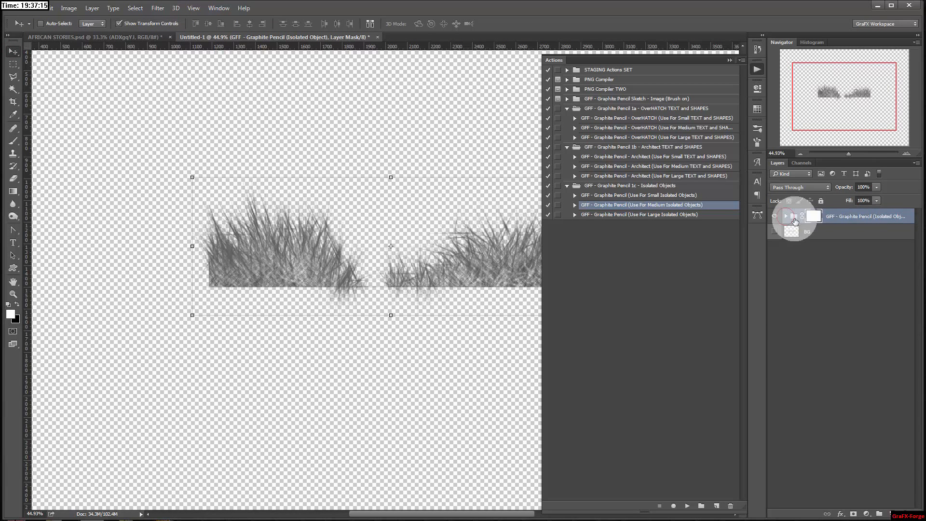
{"action": "left_click", "coordinate": [788, 217]}
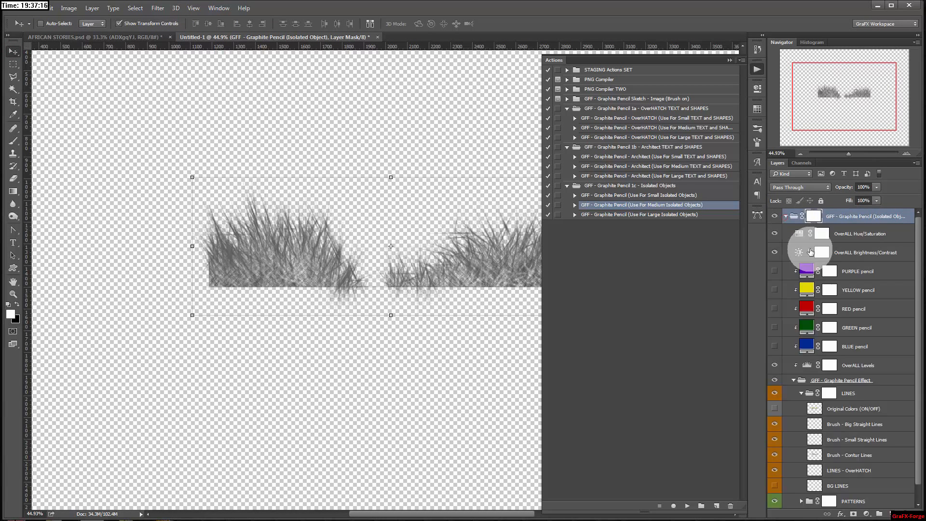
{"action": "left_click", "coordinate": [775, 271]}
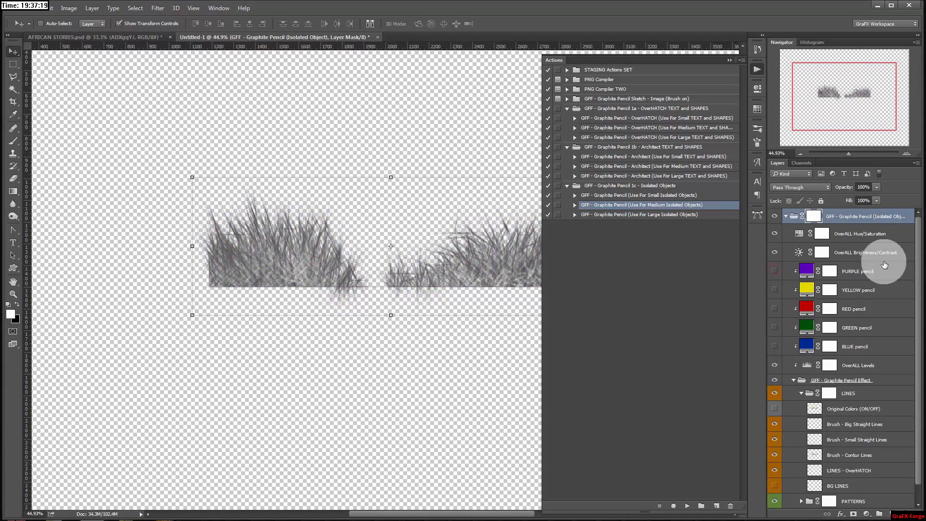
Copy the collapsed grass pencil effect group into AFRICAN STORIES.psd, placing it over the original grass at the canvas bottom
{"action": "left_click", "coordinate": [787, 216]}
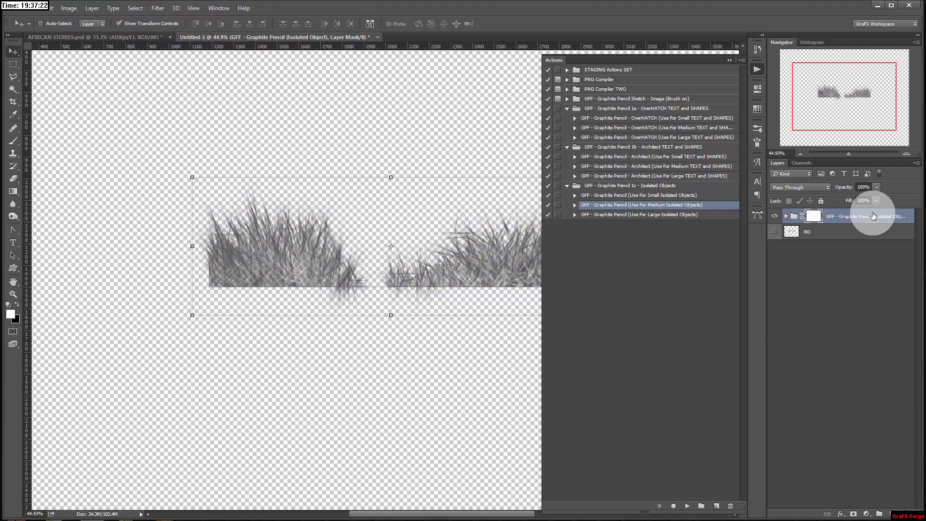
{"action": "right_click", "coordinate": [841, 218]}
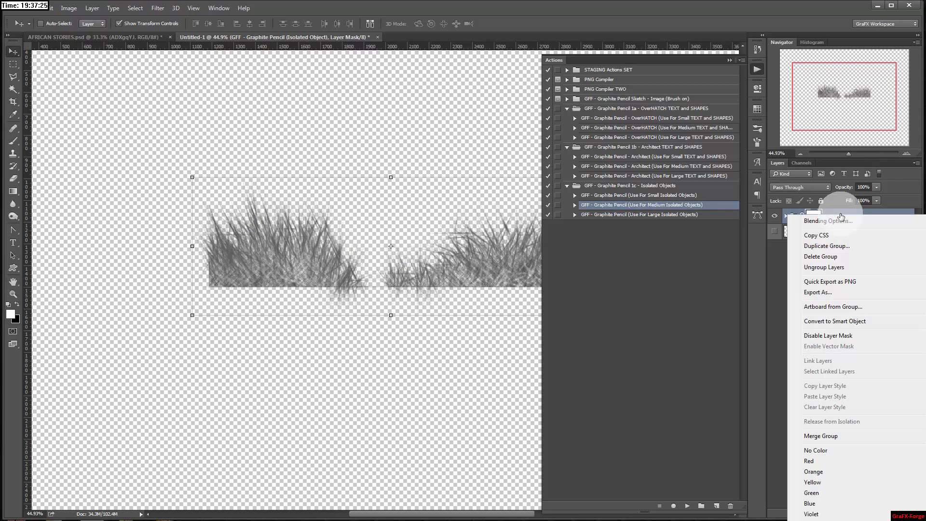
{"action": "left_click", "coordinate": [818, 217]}
{"action": "mouse_move", "coordinate": [817, 217]}
{"action": "left_mouse_down"}
{"action": "mouse_move", "coordinate": [314, 57]}
{"action": "mouse_move", "coordinate": [137, 37]}
{"action": "mouse_move", "coordinate": [750, 244]}
{"action": "mouse_move", "coordinate": [826, 207]}
{"action": "left_mouse_up"}
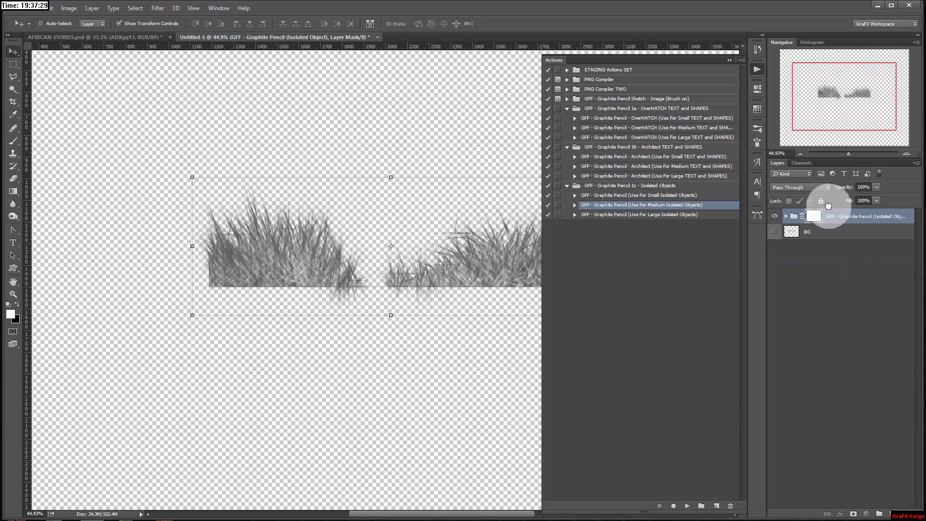
{"action": "mouse_move", "coordinate": [475, 271]}
{"action": "left_mouse_down"}
{"action": "mouse_move", "coordinate": [144, 44]}
{"action": "mouse_move", "coordinate": [108, 37]}
{"action": "mouse_move", "coordinate": [404, 306]}
{"action": "mouse_move", "coordinate": [450, 282]}
{"action": "mouse_move", "coordinate": [495, 371]}
{"action": "mouse_move", "coordinate": [470, 388]}
{"action": "mouse_move", "coordinate": [471, 418]}
{"action": "left_mouse_up"}
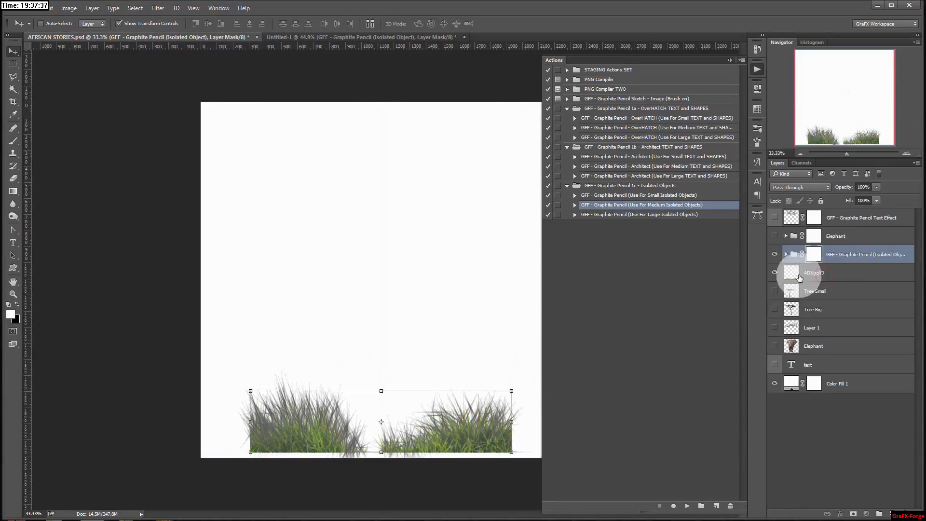
Move the ADXgqYJ layer directly above the text layer and hide both it and the grass pencil group
{"action": "left_click", "coordinate": [791, 271]}
{"action": "left_click", "coordinate": [774, 273]}
{"action": "left_click_drag", "start_coordinate": [837, 273], "coordinate": [828, 357]}
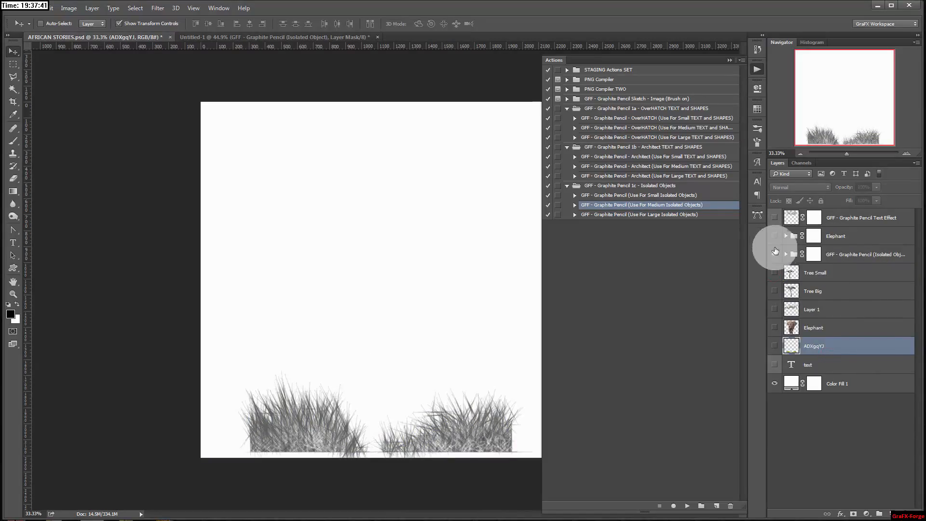
{"action": "left_click", "coordinate": [775, 254]}
Show the Tree Small layer and delete it from AFRICAN STORIES.psd
{"action": "left_click", "coordinate": [806, 279]}
{"action": "left_click", "coordinate": [775, 273]}
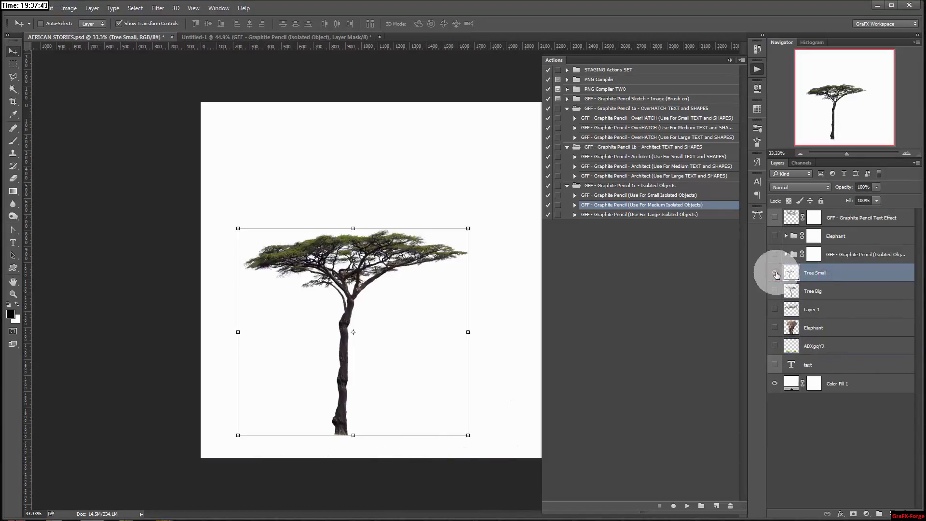
{"action": "left_click", "coordinate": [839, 274]}
{"action": "left_click", "coordinate": [905, 509]}
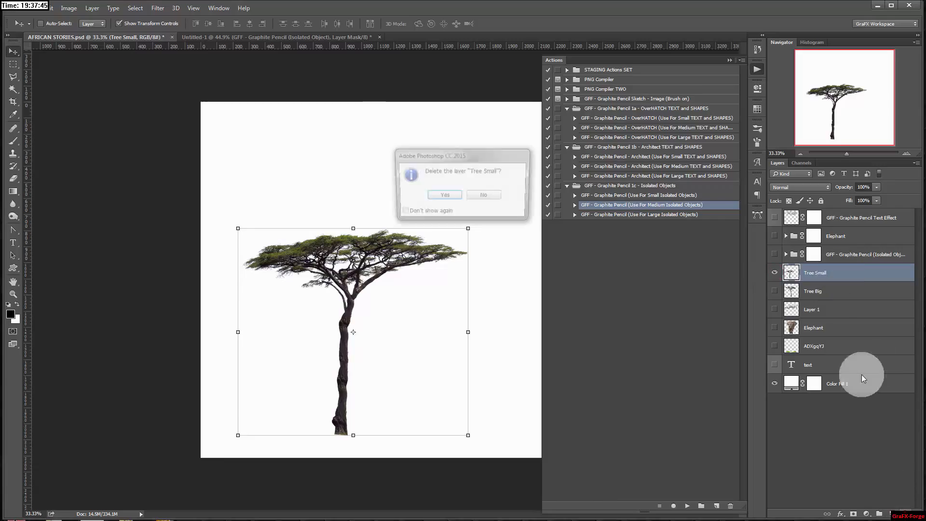
{"action": "left_click", "coordinate": [447, 197]}
Show the Tree Big layer and copy it into the Untitled-1 document
{"action": "left_click", "coordinate": [775, 272]}
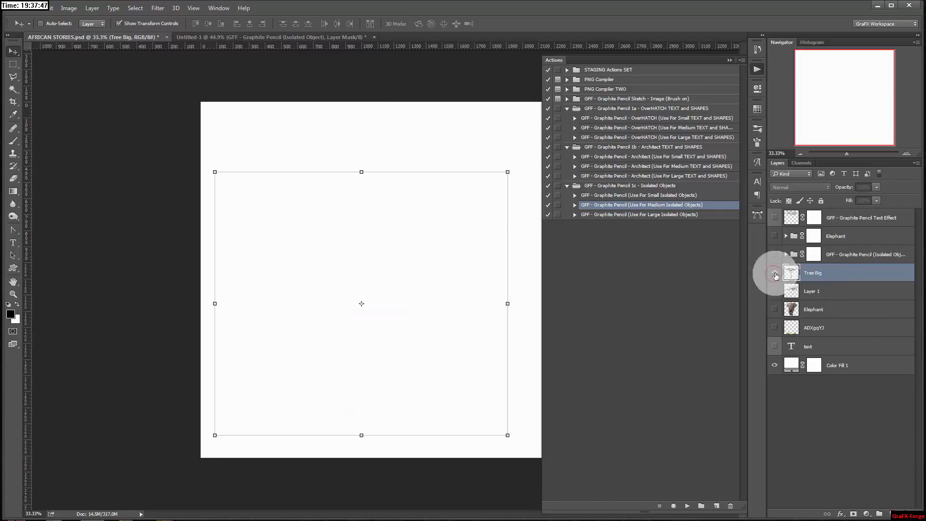
{"action": "left_click", "coordinate": [407, 210]}
{"action": "mouse_move", "coordinate": [408, 213]}
{"action": "left_mouse_down"}
{"action": "mouse_move", "coordinate": [459, 190]}
{"action": "mouse_move", "coordinate": [434, 182]}
{"action": "mouse_move", "coordinate": [292, 37]}
{"action": "mouse_move", "coordinate": [448, 195]}
{"action": "mouse_move", "coordinate": [450, 211]}
{"action": "mouse_move", "coordinate": [464, 203]}
{"action": "left_mouse_up"}
Delete the grass pencil effect group and the BG layer from Untitled-1, keeping only Tree Big
{"action": "left_click", "coordinate": [846, 231]}
{"action": "left_click", "coordinate": [825, 248], "text": "ctrl"}
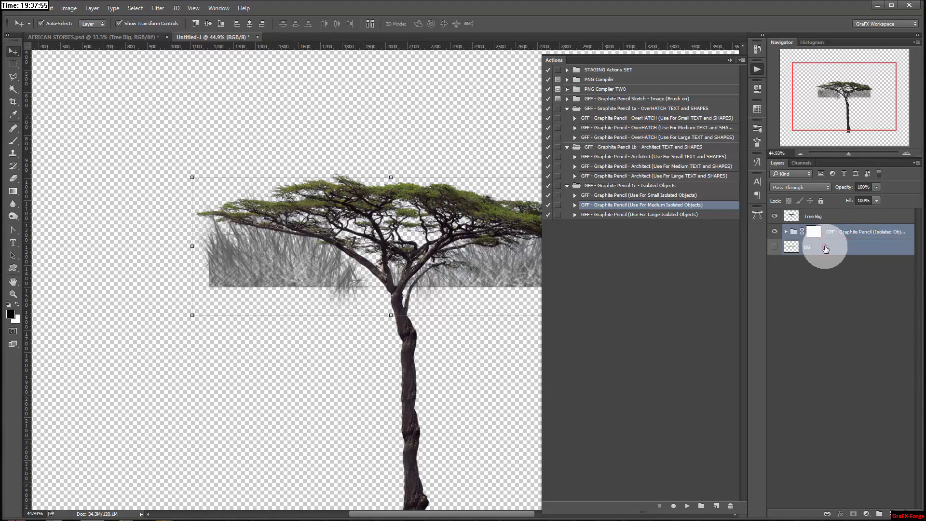
{"action": "key", "text": "Delete"}
Move the tree fully inside the canvas and run GFF - Graphite Pencil (Use For Medium Isolated Objects) on it
{"action": "left_click_drag", "start_coordinate": [430, 203], "coordinate": [440, 160]}
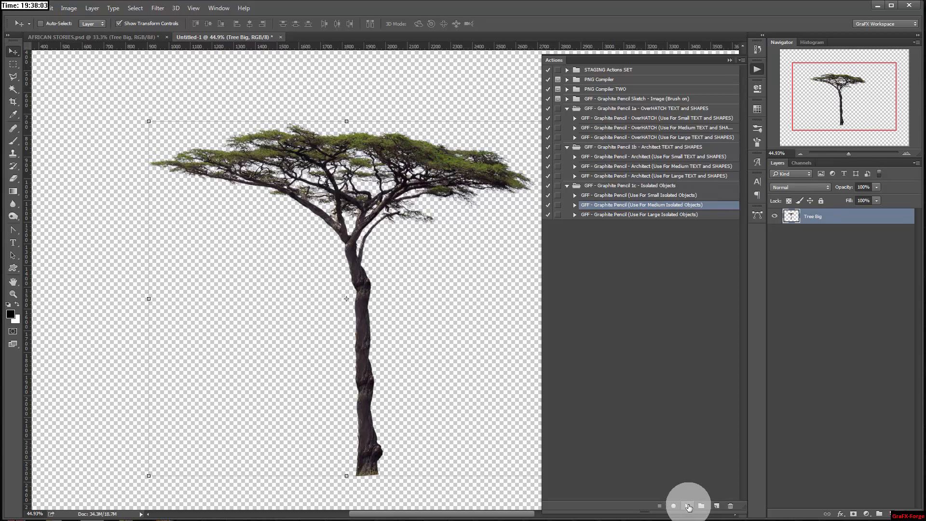
{"action": "left_click", "coordinate": [688, 506]}
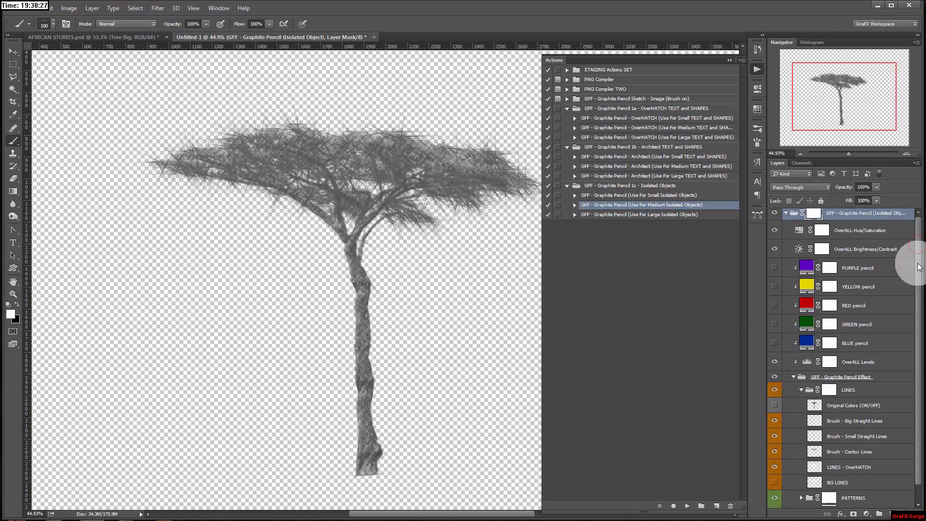
Try several hatch patterns for the tree's Midtones Pattern 1 fill and apply a lighter one at 100% scale
{"action": "scroll", "coordinate": [900, 318], "scroll_direction": "down", "scroll_amount": 1}
{"action": "left_click", "coordinate": [801, 484]}
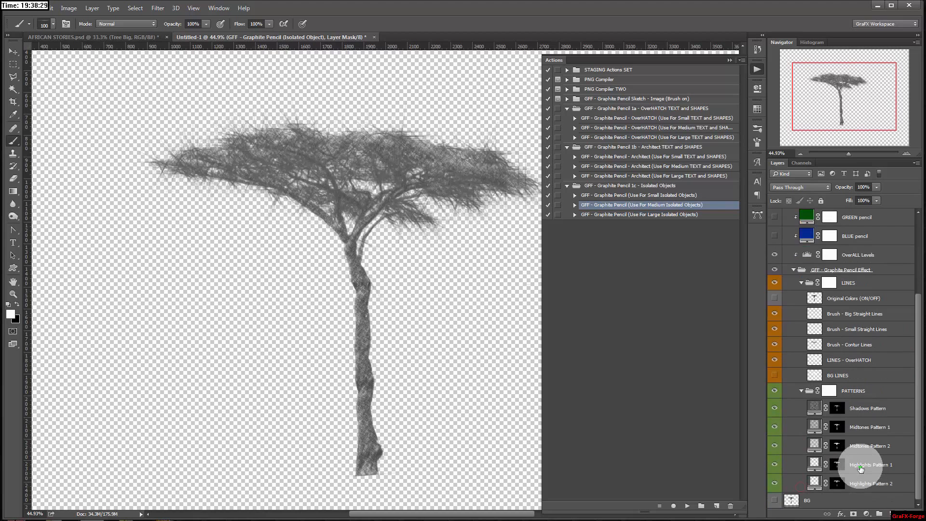
{"action": "double_click", "coordinate": [814, 426]}
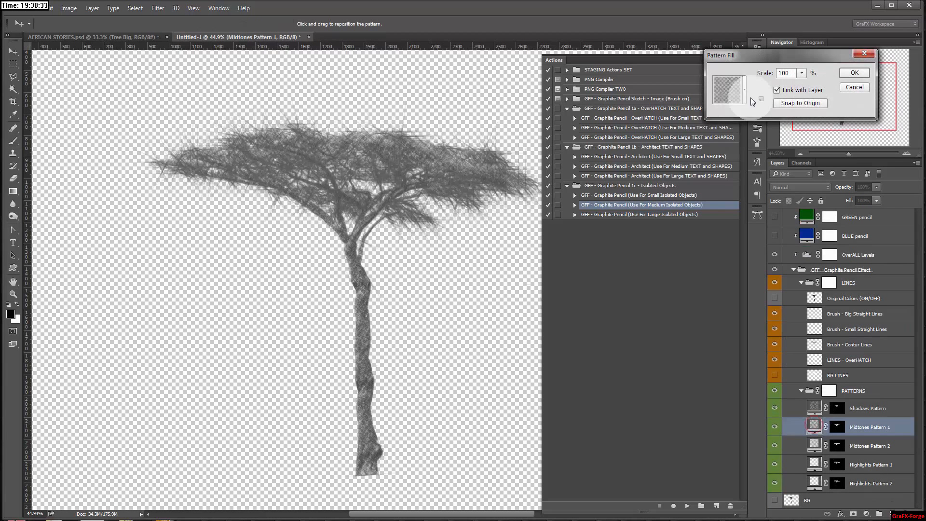
{"action": "left_click", "coordinate": [744, 90]}
{"action": "left_click", "coordinate": [743, 173]}
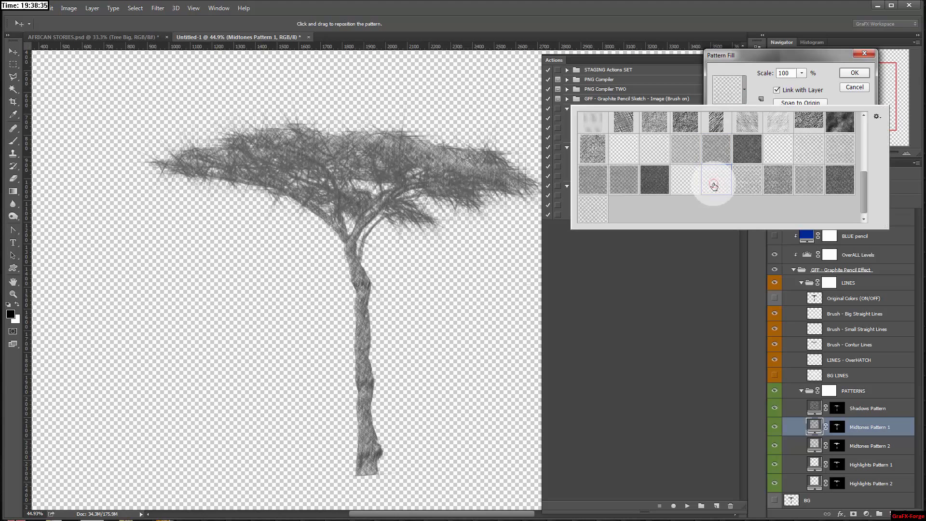
{"action": "left_click", "coordinate": [688, 188]}
{"action": "left_click", "coordinate": [779, 187]}
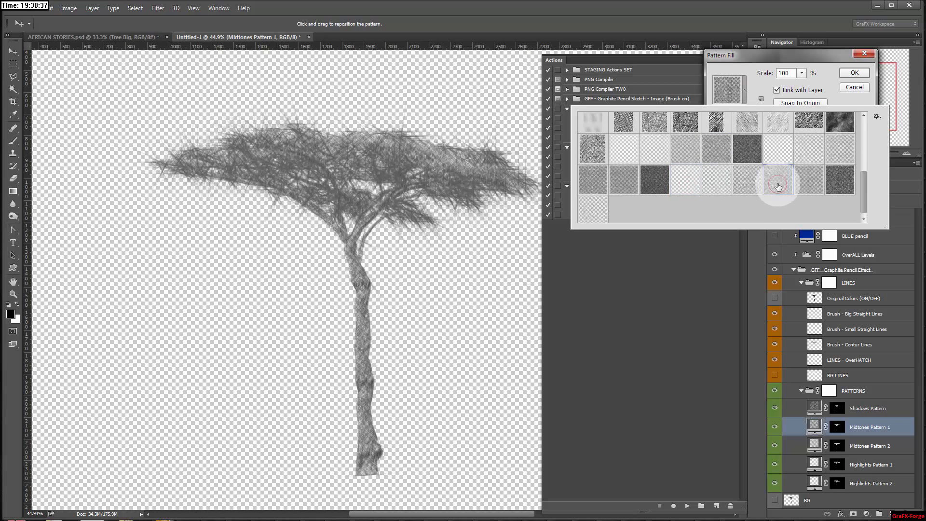
{"action": "left_click", "coordinate": [746, 187]}
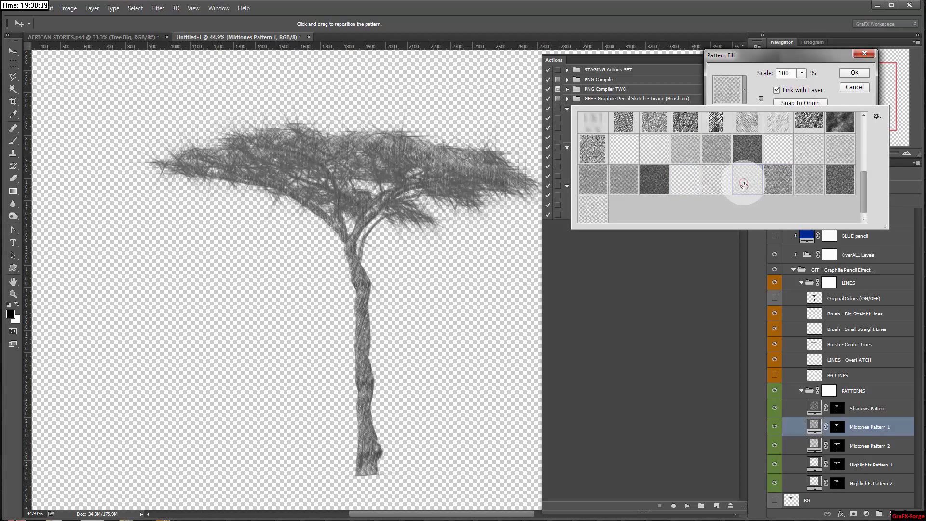
{"action": "left_click", "coordinate": [713, 187]}
{"action": "left_click", "coordinate": [694, 183]}
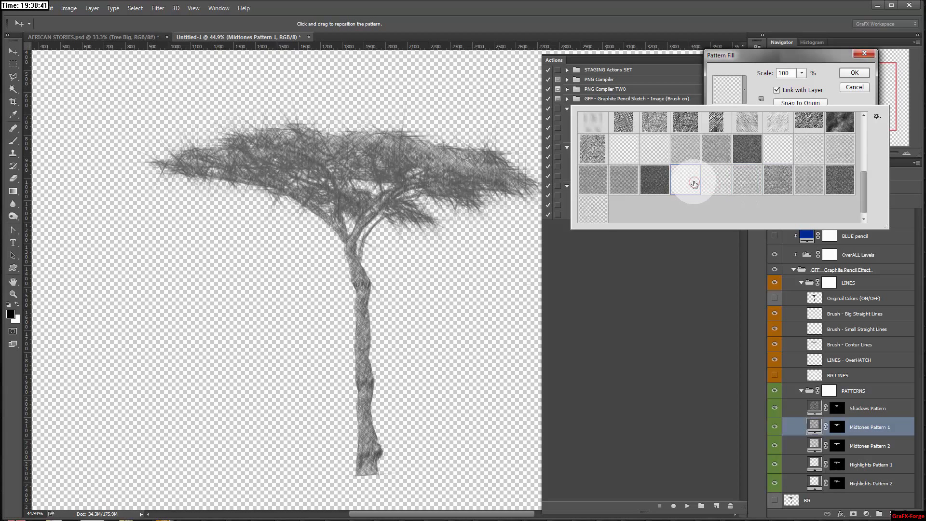
{"action": "left_click", "coordinate": [597, 211]}
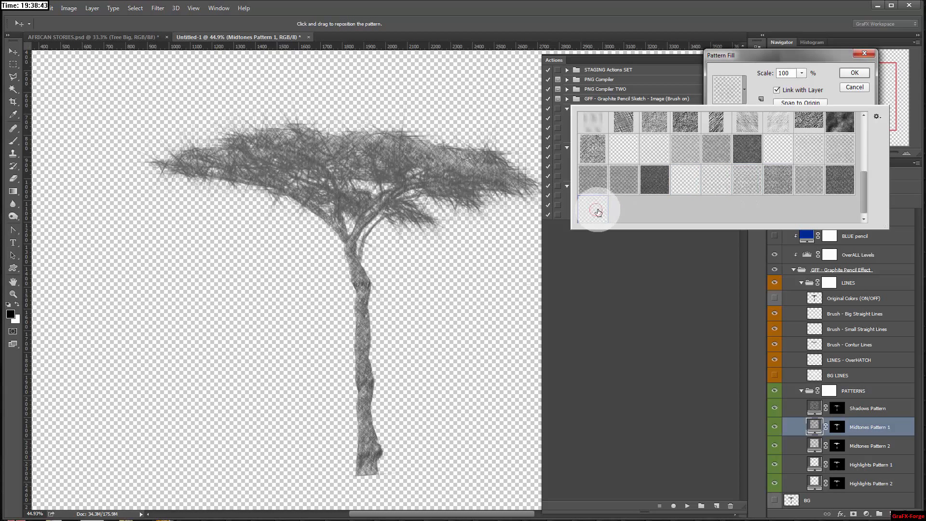
{"action": "left_click", "coordinate": [664, 155]}
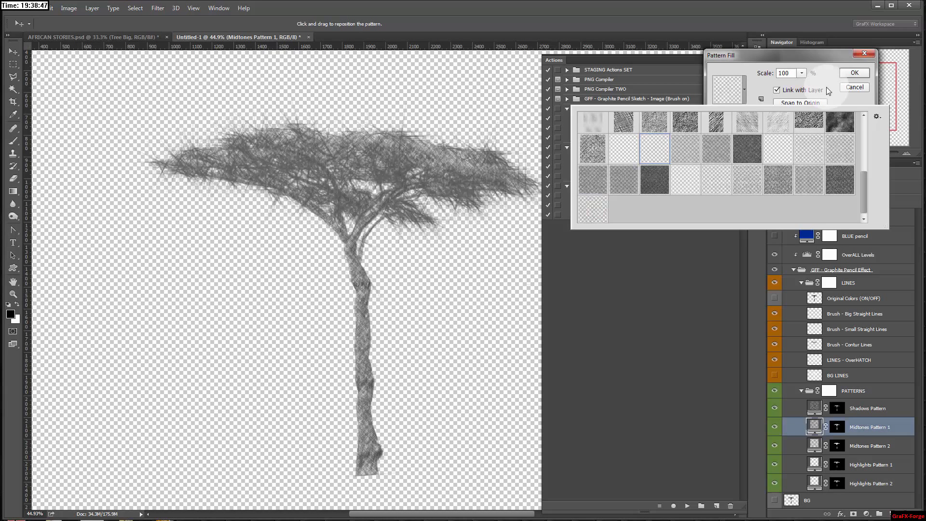
{"action": "left_click", "coordinate": [855, 74]}
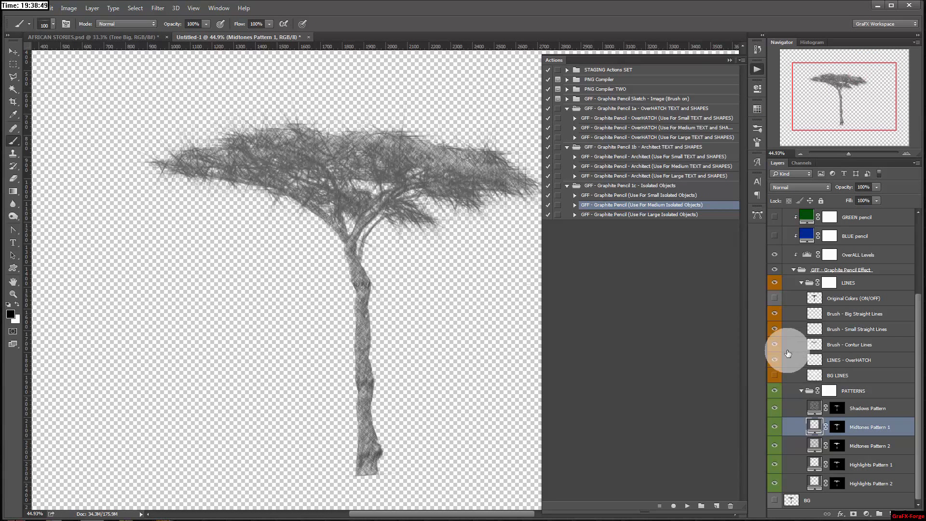
Preview the tree effect without its line layers, and set the Brush - Contur Lines layer's opacity to 78%
{"action": "left_click", "coordinate": [775, 360]}
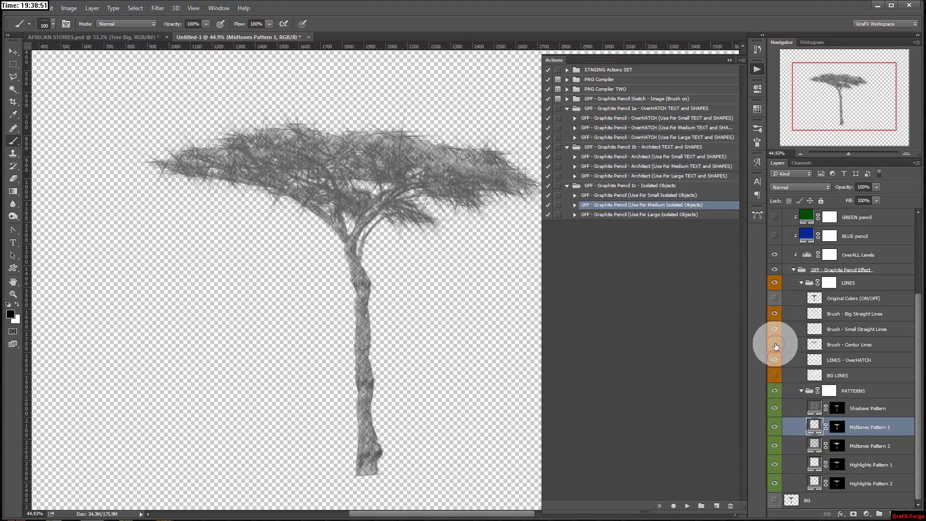
{"action": "left_click", "coordinate": [774, 344]}
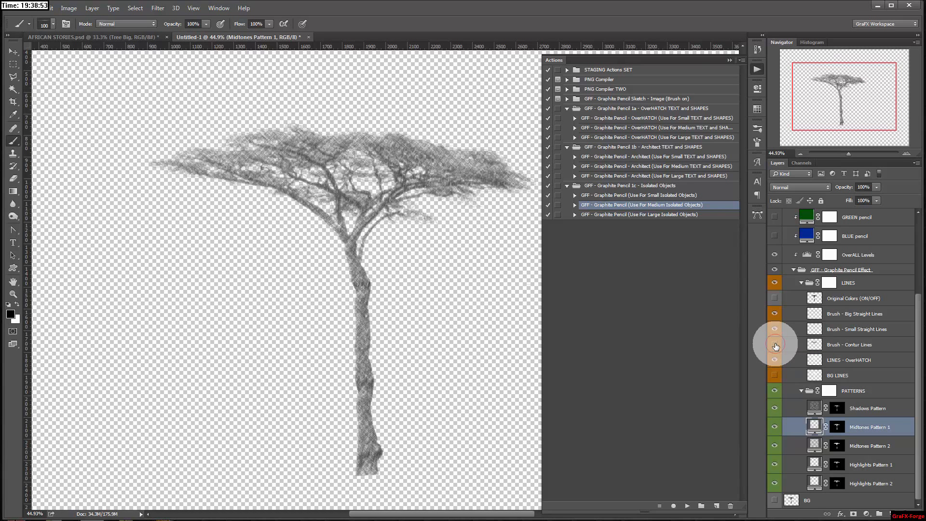
{"action": "left_click", "coordinate": [835, 344]}
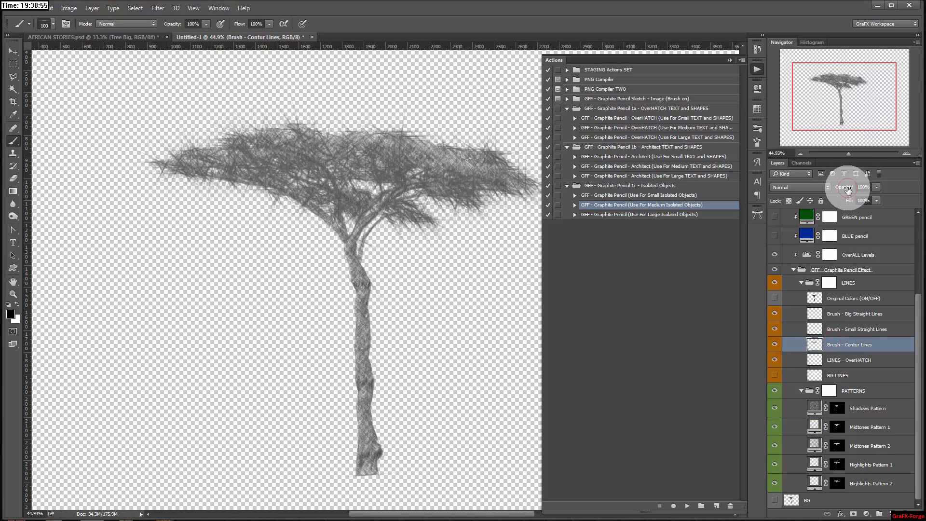
{"action": "left_click_drag", "start_coordinate": [841, 188], "coordinate": [838, 188]}
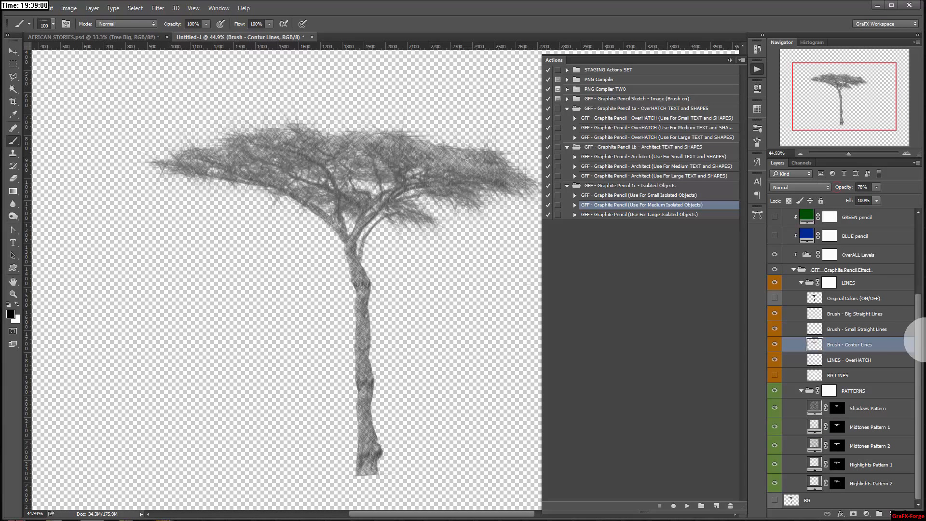
Collapse the tree's pencil effect group and copy it into AFRICAN STORIES.psd over the original Tree Big
{"action": "scroll", "coordinate": [922, 340], "scroll_direction": "up", "scroll_amount": 3}
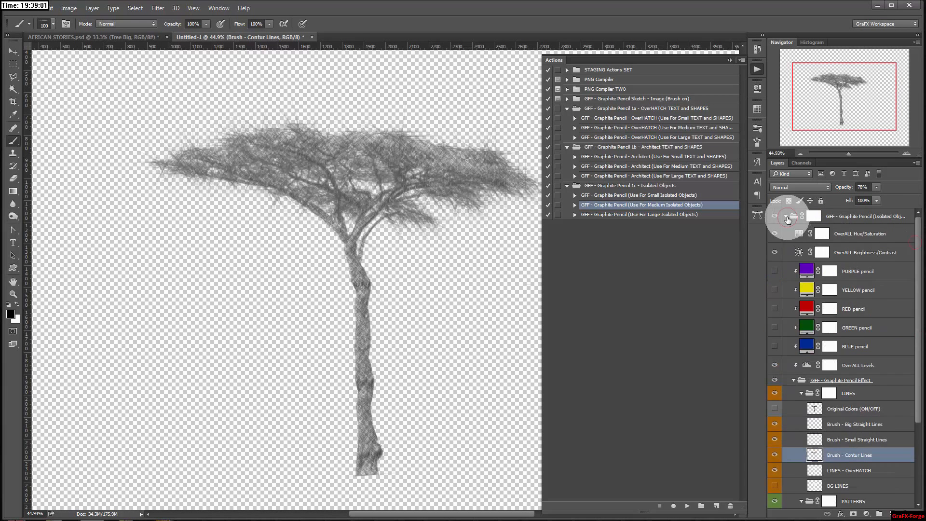
{"action": "left_click", "coordinate": [787, 219]}
{"action": "left_click", "coordinate": [799, 218]}
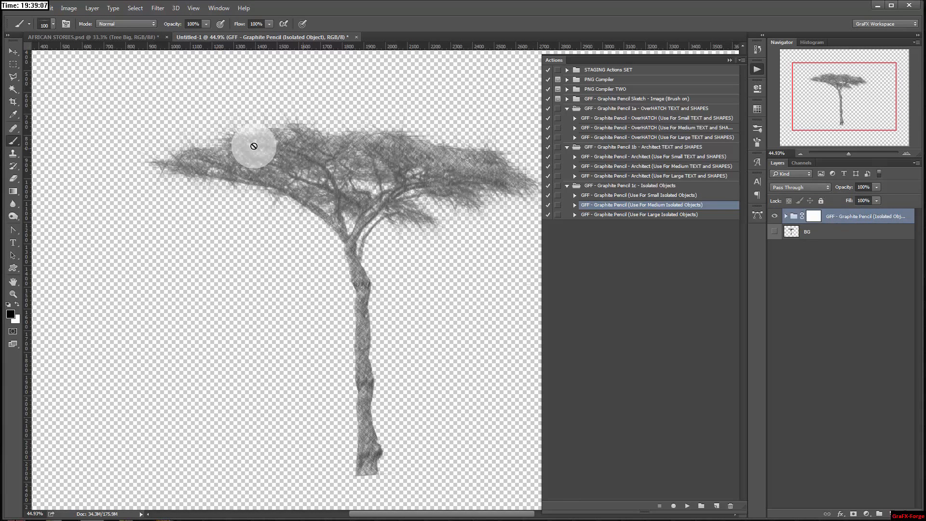
{"action": "left_click", "coordinate": [13, 51]}
{"action": "mouse_move", "coordinate": [374, 167]}
{"action": "left_mouse_down"}
{"action": "mouse_move", "coordinate": [108, 28]}
{"action": "mouse_move", "coordinate": [114, 41]}
{"action": "mouse_move", "coordinate": [396, 210]}
{"action": "mouse_move", "coordinate": [406, 241]}
{"action": "mouse_move", "coordinate": [404, 193]}
{"action": "left_mouse_up"}
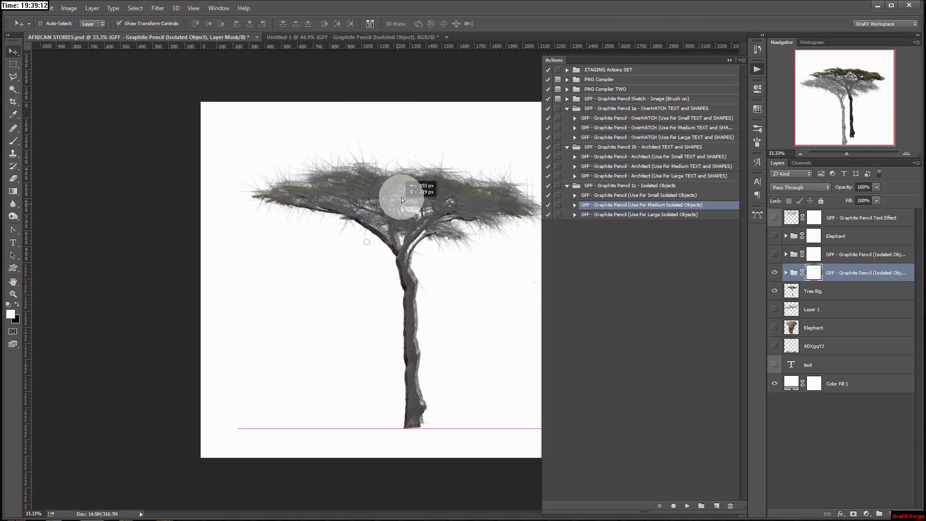
Move the Tree Big layer directly above the text layer and hide both it and the tree pencil group
{"action": "left_click", "coordinate": [836, 291]}
{"action": "left_click_drag", "start_coordinate": [841, 291], "coordinate": [835, 348]}
{"action": "left_click", "coordinate": [774, 347]}
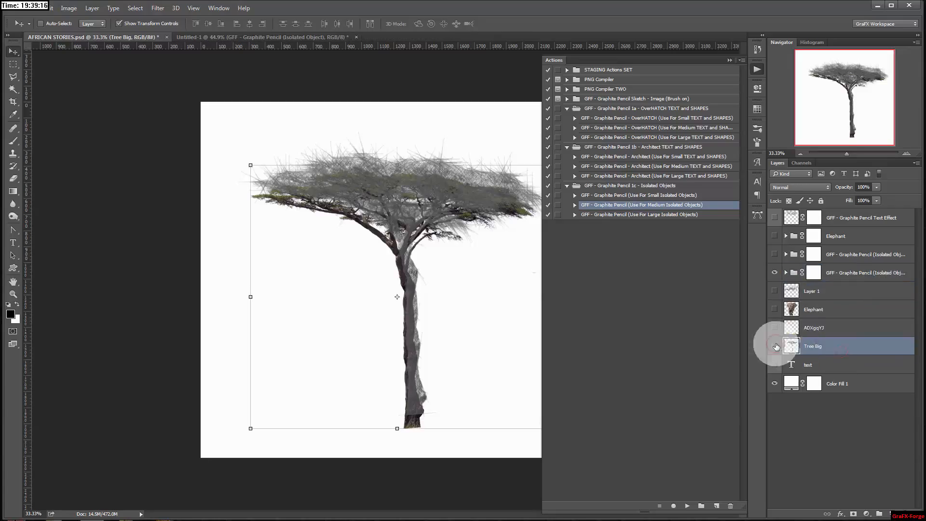
{"action": "left_click", "coordinate": [774, 272]}
Show the Layer 1 clouds and copy them into the Untitled-1 document
{"action": "left_click", "coordinate": [839, 292]}
{"action": "left_click", "coordinate": [774, 291]}
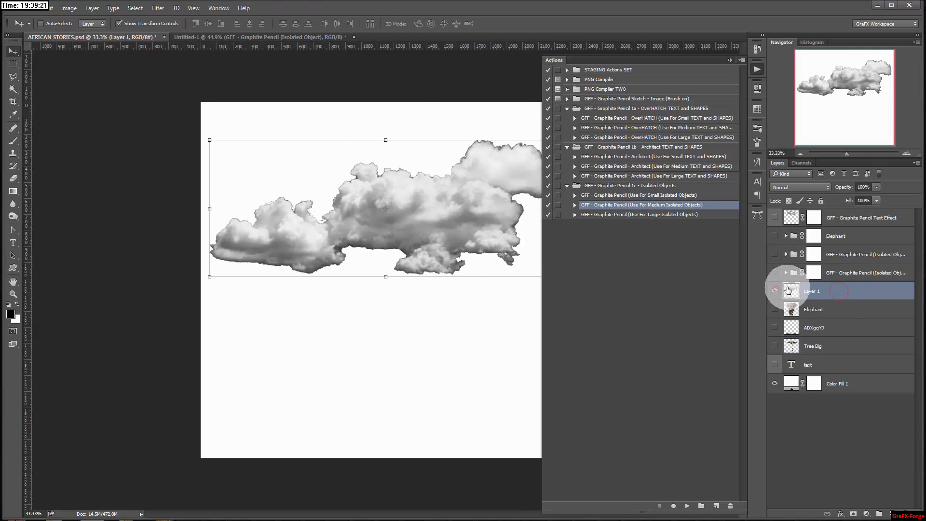
{"action": "mouse_move", "coordinate": [467, 210]}
{"action": "left_mouse_down"}
{"action": "mouse_move", "coordinate": [408, 87]}
{"action": "mouse_move", "coordinate": [290, 32]}
{"action": "mouse_move", "coordinate": [426, 190]}
{"action": "mouse_move", "coordinate": [436, 241]}
{"action": "mouse_move", "coordinate": [476, 225]}
{"action": "left_mouse_up"}
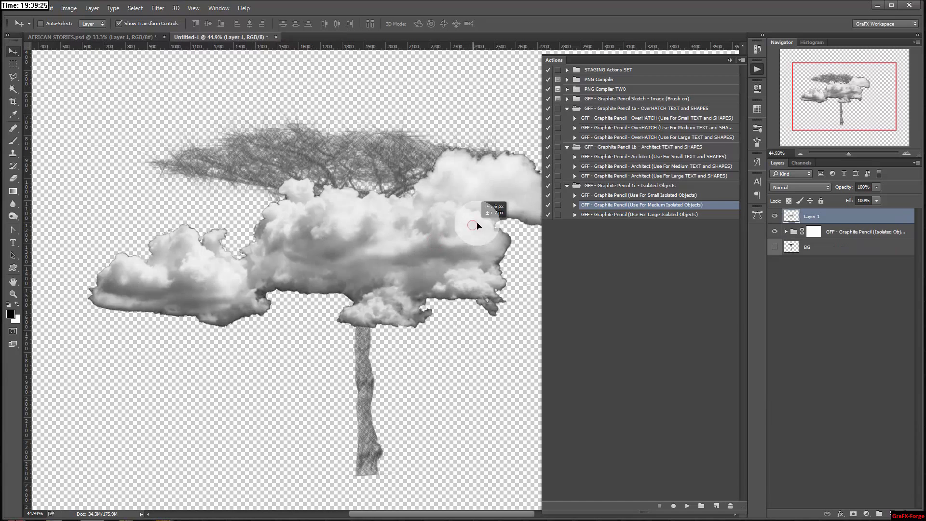
Delete the tree pencil effect group and the BG layer from Untitled-1, keeping only the clouds on Layer 1
{"action": "left_click", "coordinate": [831, 232]}
{"action": "left_click", "coordinate": [828, 248], "text": "shift"}
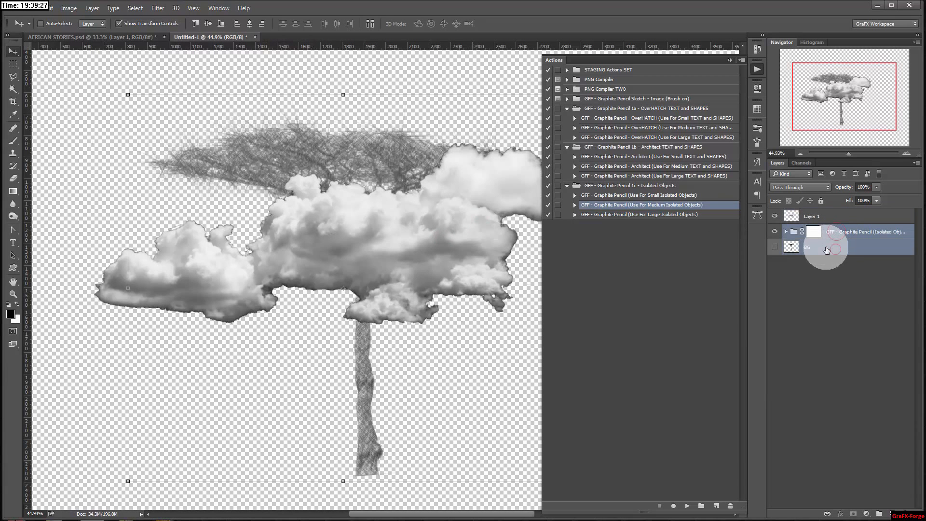
{"action": "left_click", "coordinate": [896, 511]}
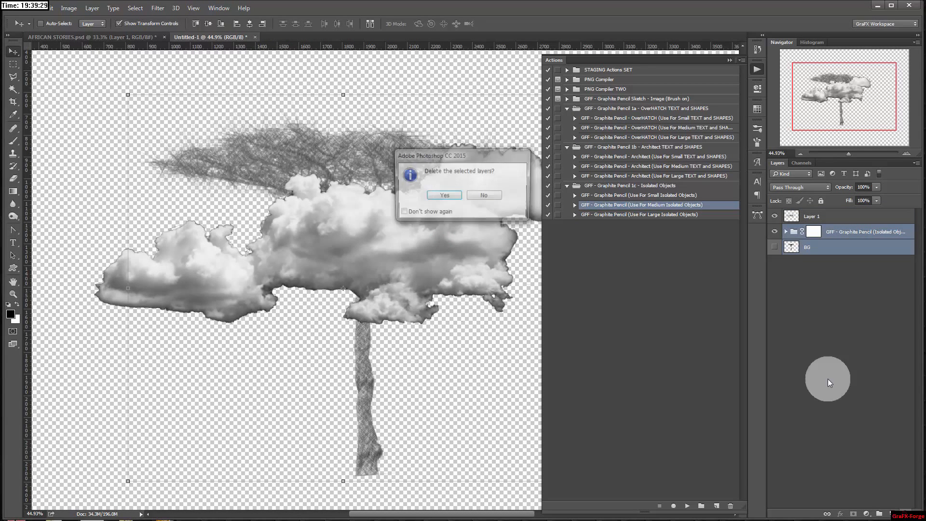
{"action": "left_click", "coordinate": [446, 196]}
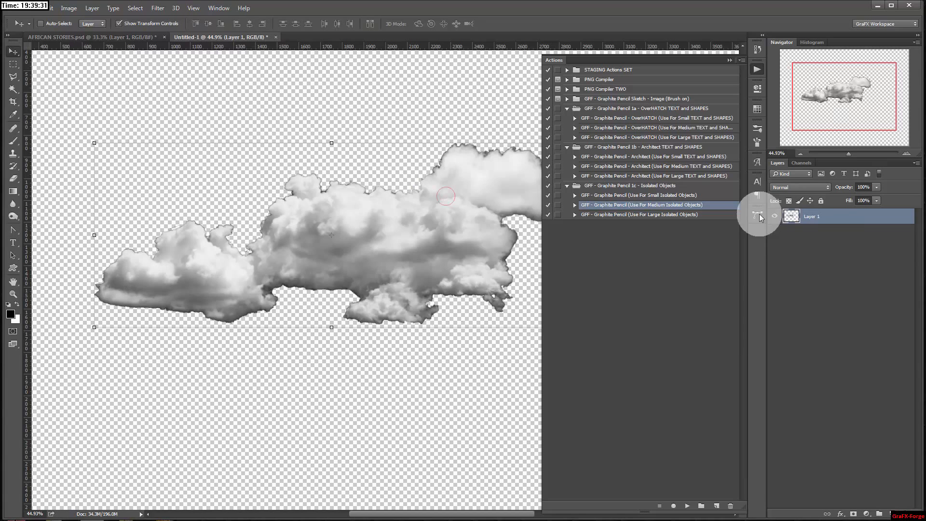
Nudge the clouds slightly and run GFF - Graphite Pencil (Use For Medium Isolated Objects) on Layer 1
{"action": "left_click_drag", "start_coordinate": [467, 205], "coordinate": [471, 208]}
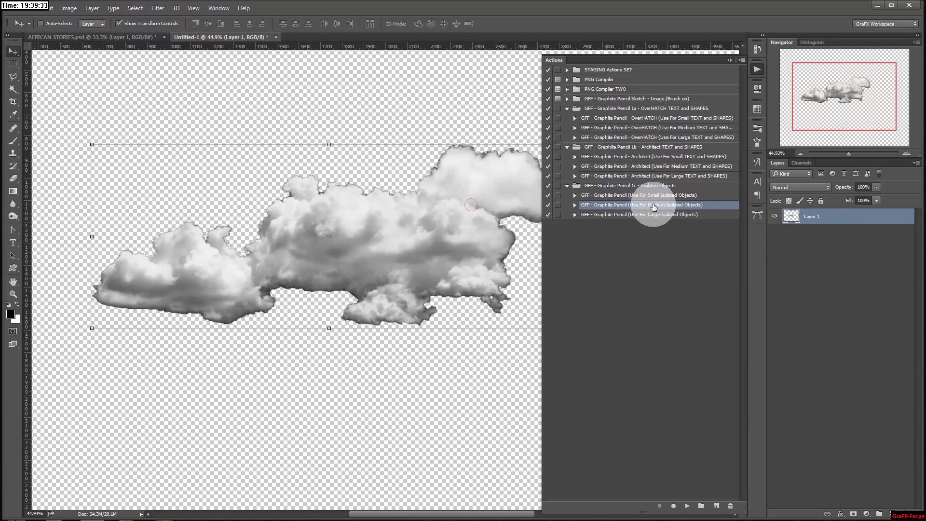
{"action": "left_click", "coordinate": [688, 505]}
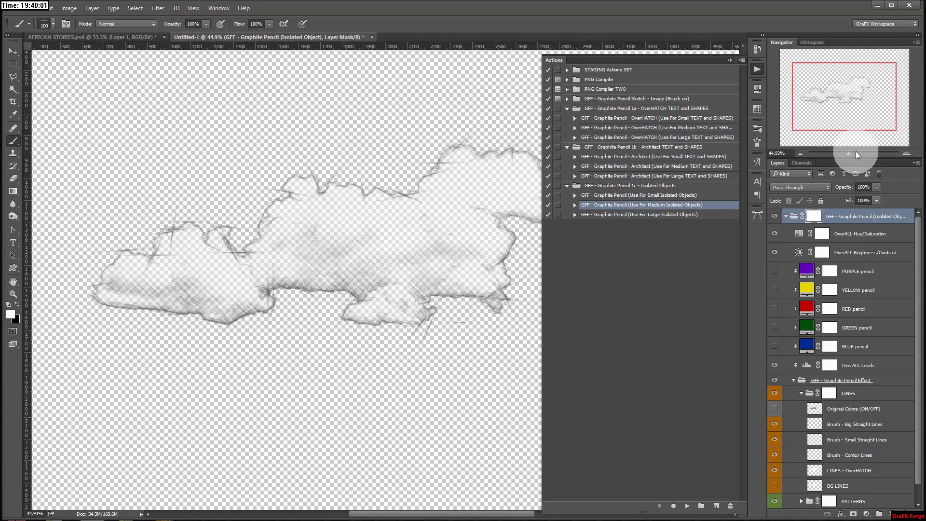
Add a white Solid Color fill layer directly above the BG layer in the clouds document
{"action": "left_click_drag", "start_coordinate": [855, 151], "coordinate": [848, 152]}
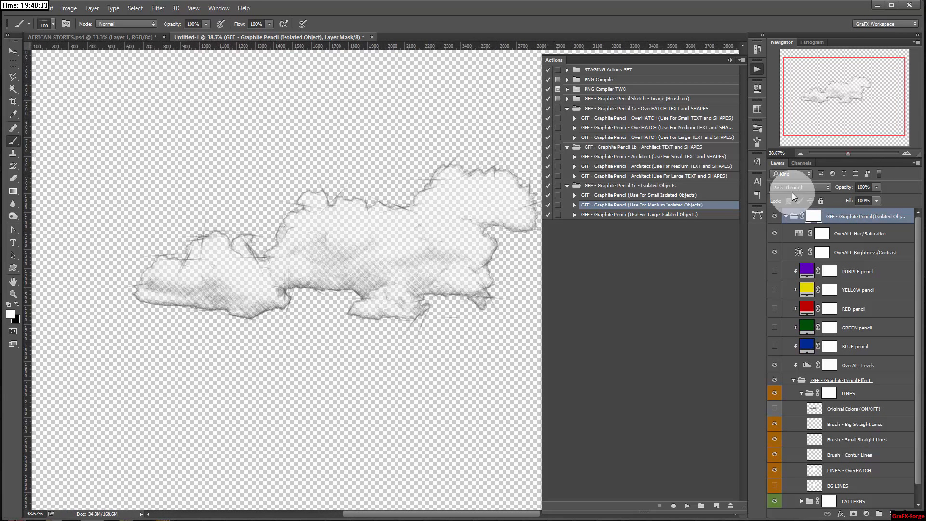
{"action": "scroll", "coordinate": [909, 310], "scroll_direction": "down", "scroll_amount": 1}
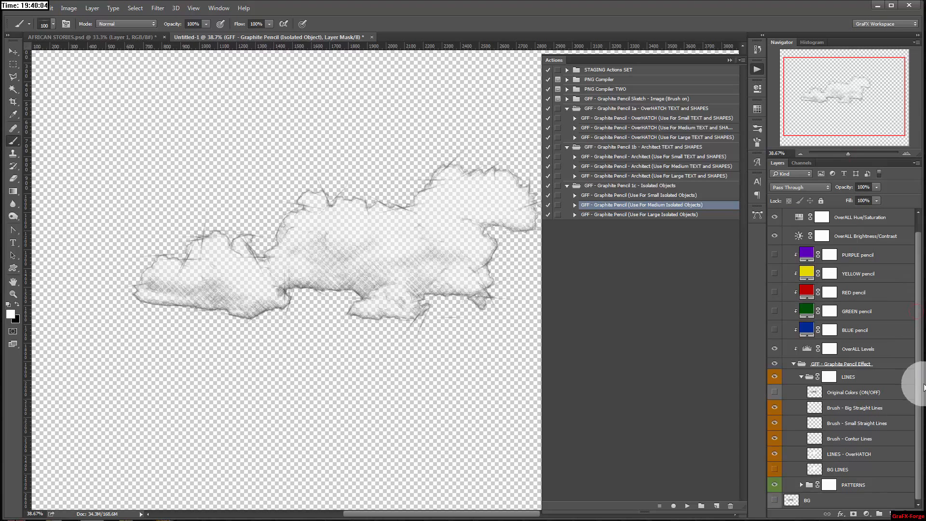
{"action": "left_click", "coordinate": [774, 455]}
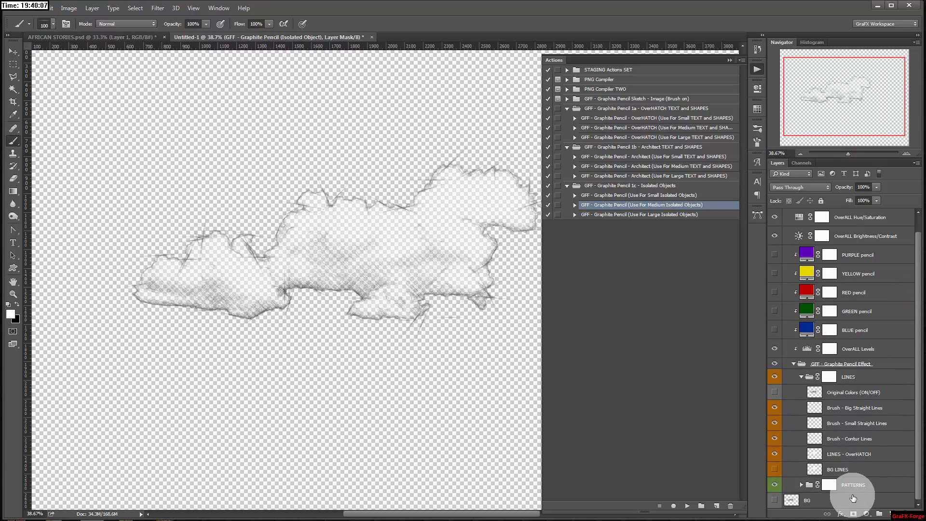
{"action": "left_click", "coordinate": [853, 499]}
{"action": "left_click", "coordinate": [867, 513]}
{"action": "left_click", "coordinate": [824, 303]}
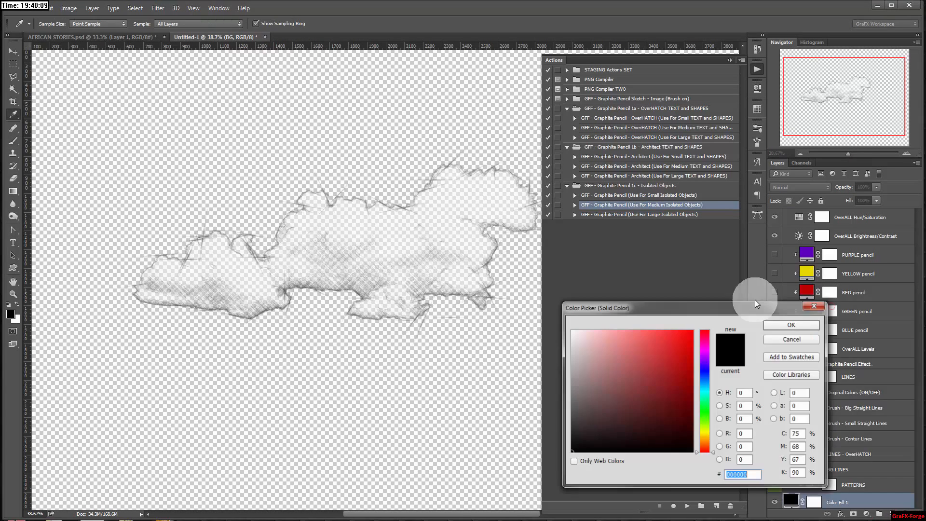
{"action": "left_click", "coordinate": [574, 333]}
{"action": "left_click", "coordinate": [801, 325]}
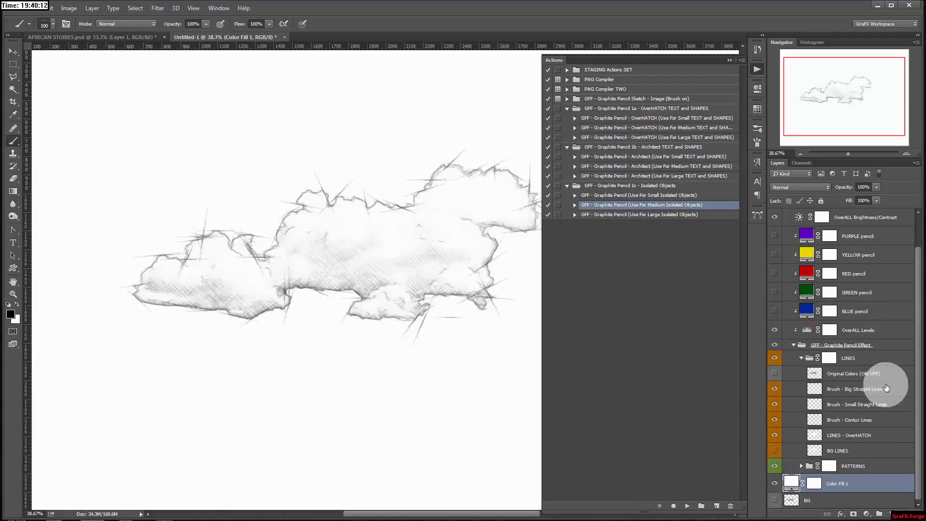
{"action": "scroll", "coordinate": [917, 414], "scroll_direction": "down", "scroll_amount": 1}
{"action": "scroll", "coordinate": [917, 414], "scroll_direction": "down", "scroll_amount": 1}
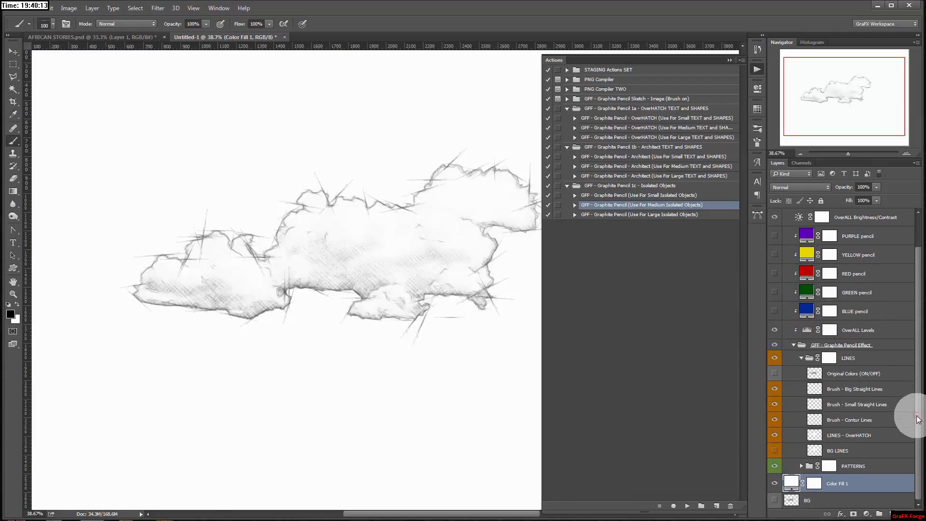
Check the LINES - OverHATCH layer by toggling its visibility, and hide the Brush - Contur Lines layer of the cloud effect
{"action": "left_click", "coordinate": [13, 51]}
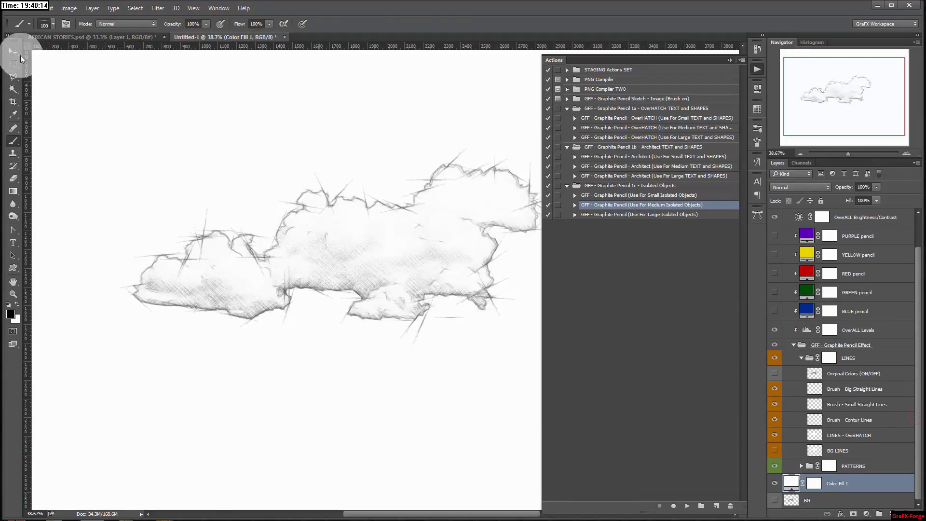
{"action": "left_click", "coordinate": [376, 220], "text": "ctrl"}
{"action": "left_click", "coordinate": [774, 435]}
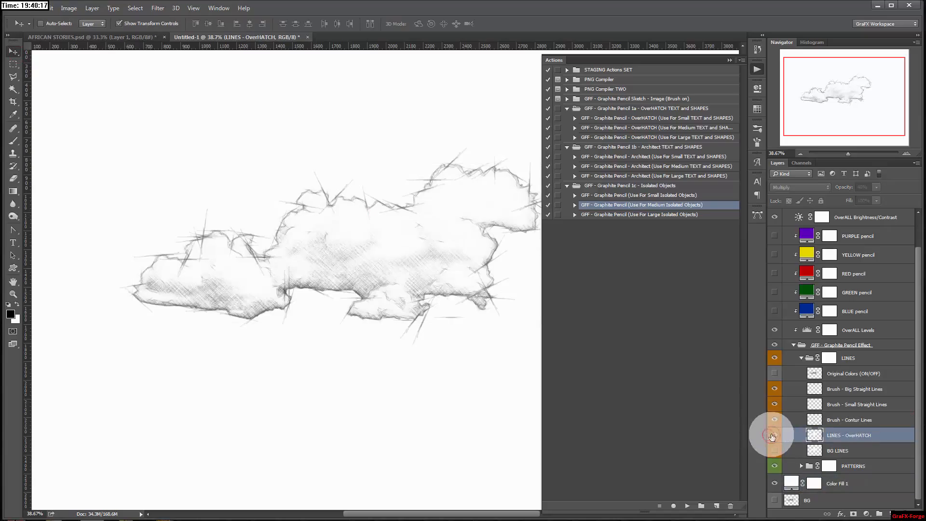
{"action": "left_click", "coordinate": [774, 435]}
{"action": "left_click", "coordinate": [803, 420]}
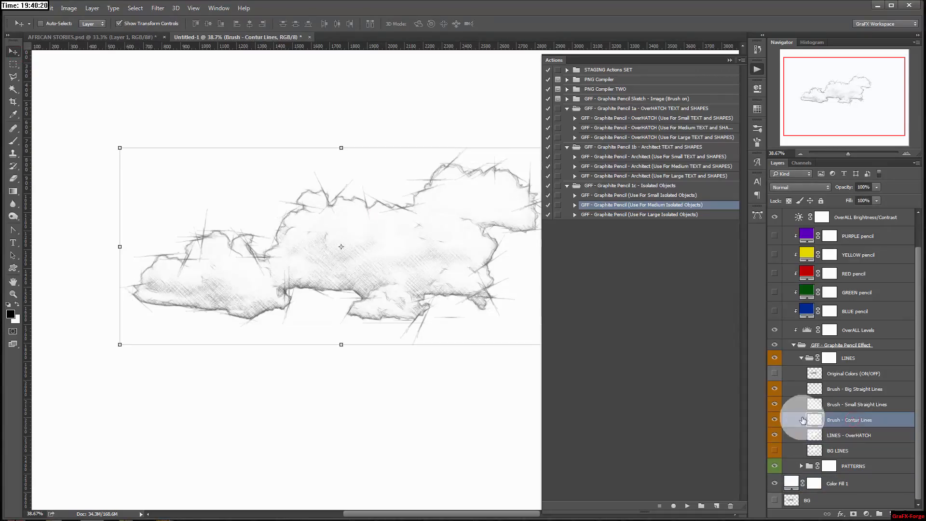
{"action": "left_click", "coordinate": [774, 420]}
{"action": "left_click", "coordinate": [832, 421]}
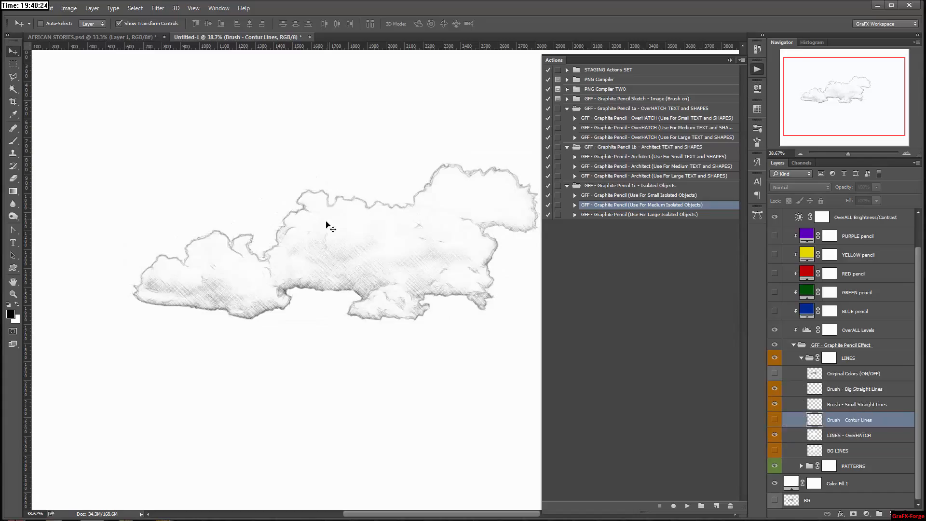
Collapse the clouds' GFF - Graphite Pencil group and merge it into a single layer
{"action": "key", "text": "alt+]"}
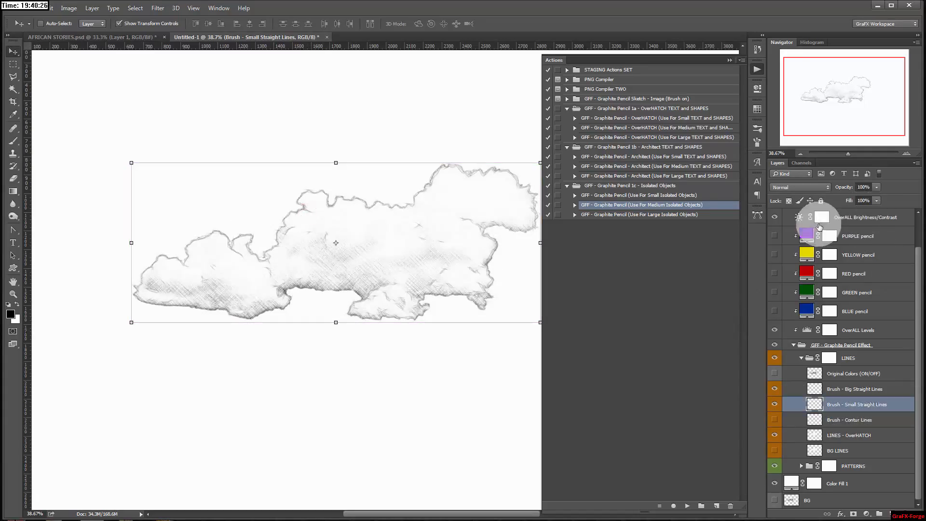
{"action": "left_click", "coordinate": [801, 255]}
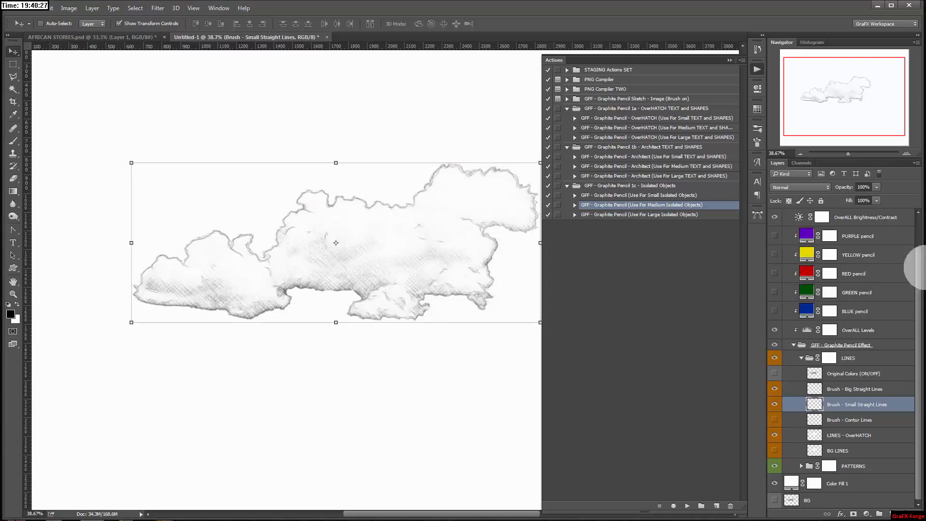
{"action": "left_click", "coordinate": [919, 242]}
{"action": "left_click_drag", "start_coordinate": [919, 243], "coordinate": [917, 224]}
{"action": "left_click", "coordinate": [786, 216]}
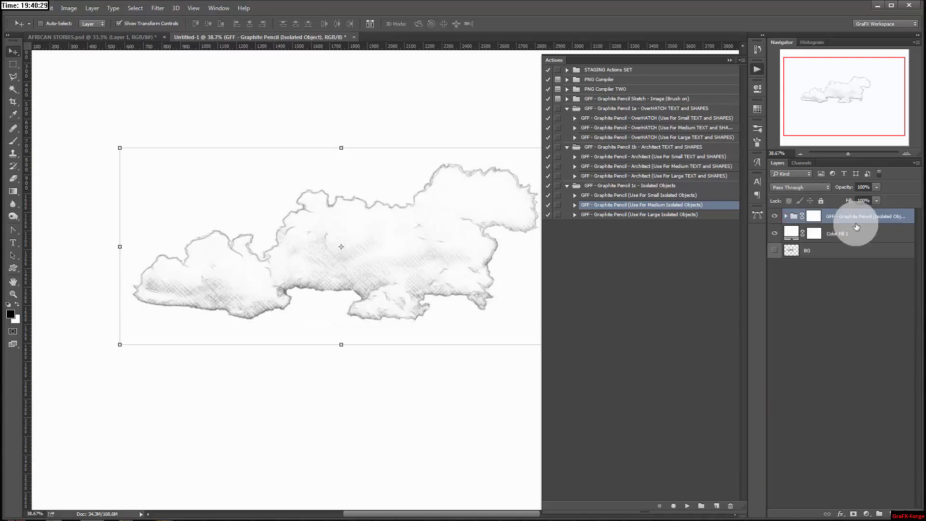
{"action": "right_click", "coordinate": [845, 220]}
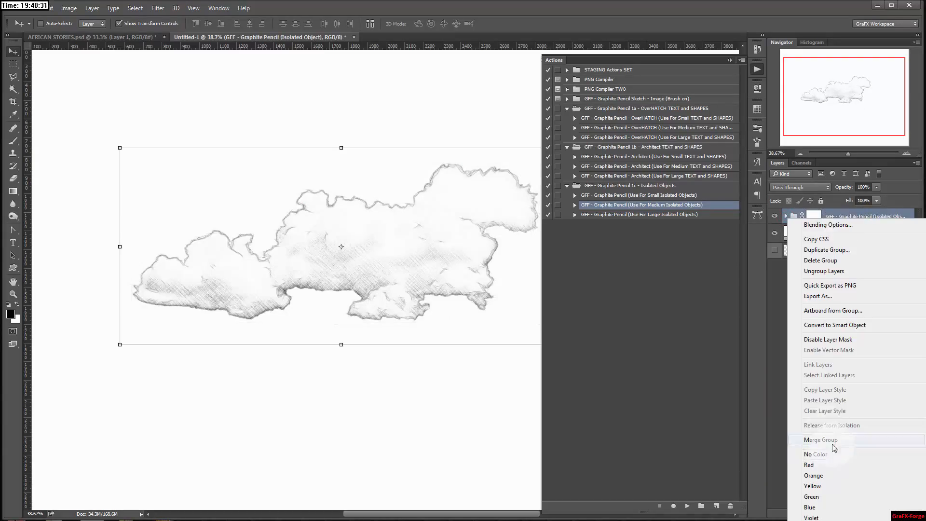
{"action": "left_click", "coordinate": [834, 447]}
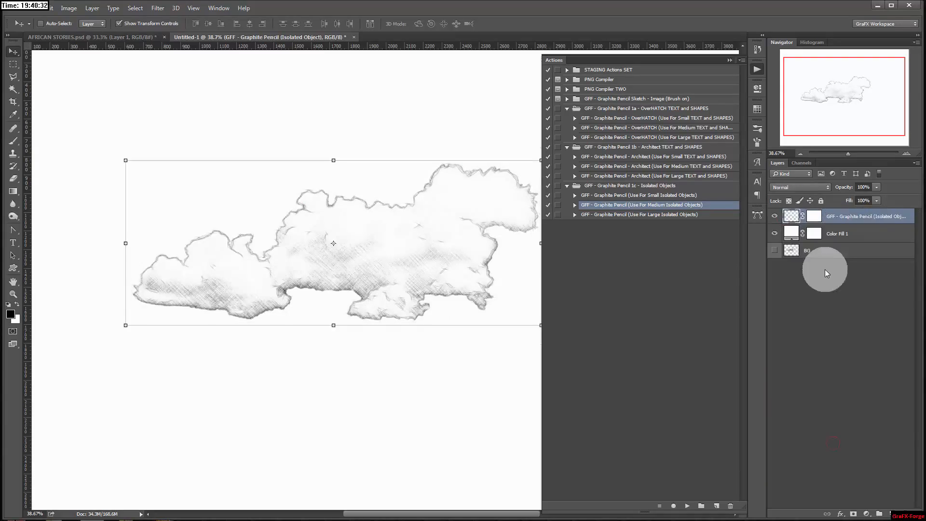
Fade out the clouds' upper outlines with a soft 452 px Eraser at 0% hardness, undoing the last excess strokes
{"action": "left_click", "coordinate": [13, 181]}
{"action": "right_click", "coordinate": [303, 170]}
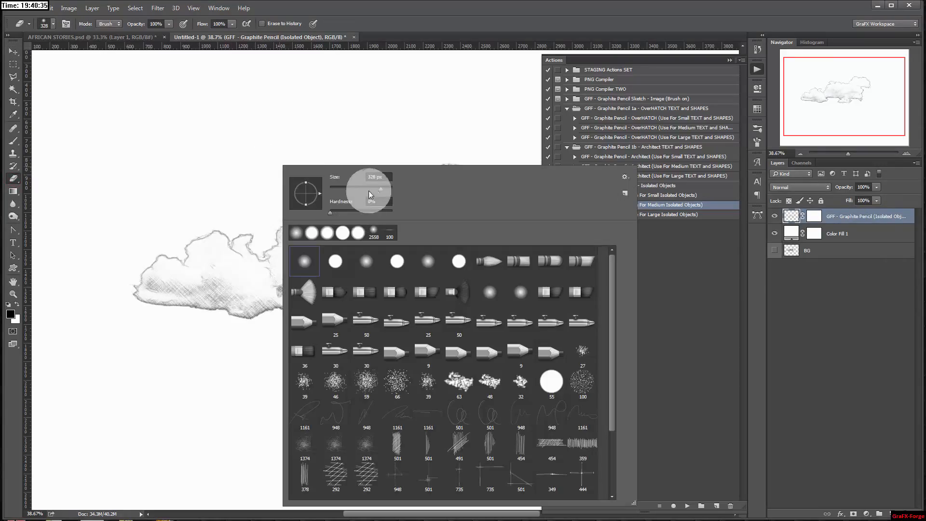
{"action": "left_click_drag", "start_coordinate": [381, 188], "coordinate": [385, 188]}
{"action": "left_click", "coordinate": [243, 155]}
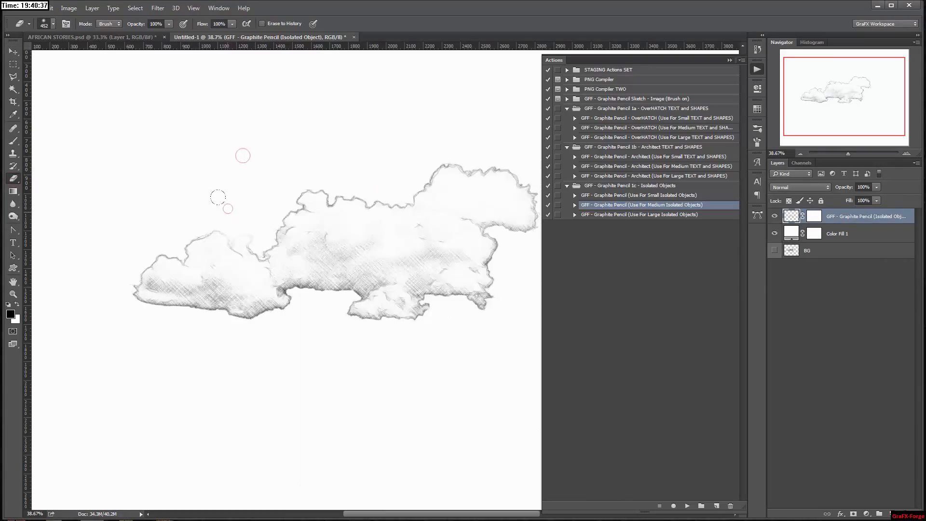
{"action": "mouse_move", "coordinate": [327, 154]}
{"action": "left_mouse_down"}
{"action": "mouse_move", "coordinate": [379, 156]}
{"action": "mouse_move", "coordinate": [397, 135]}
{"action": "mouse_move", "coordinate": [449, 125]}
{"action": "mouse_move", "coordinate": [486, 137]}
{"action": "mouse_move", "coordinate": [441, 119]}
{"action": "mouse_move", "coordinate": [334, 164]}
{"action": "left_mouse_up"}
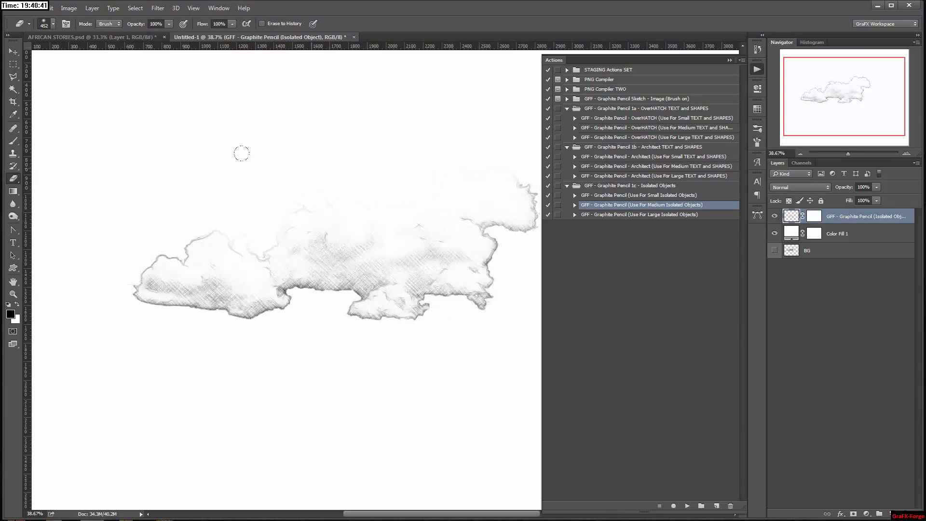
{"action": "mouse_move", "coordinate": [145, 210]}
{"action": "left_mouse_down"}
{"action": "mouse_move", "coordinate": [147, 181]}
{"action": "mouse_move", "coordinate": [336, 129]}
{"action": "mouse_move", "coordinate": [466, 123]}
{"action": "left_mouse_up"}
{"action": "key", "text": "ctrl+alt+z"}
{"action": "key", "text": "ctrl+alt+z"}
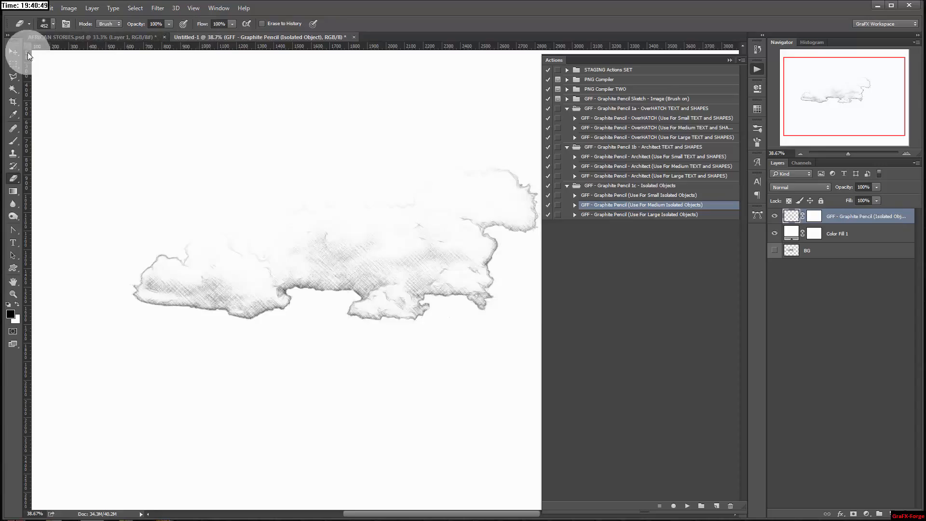
Copy the merged pencil clouds into AFRICAN STORIES.psd and hide the original Layer 1 clouds
{"action": "left_click", "coordinate": [14, 52]}
{"action": "mouse_move", "coordinate": [441, 240]}
{"action": "left_mouse_down"}
{"action": "mouse_move", "coordinate": [241, 124]}
{"action": "mouse_move", "coordinate": [141, 39]}
{"action": "mouse_move", "coordinate": [443, 258]}
{"action": "mouse_move", "coordinate": [506, 216]}
{"action": "left_mouse_up"}
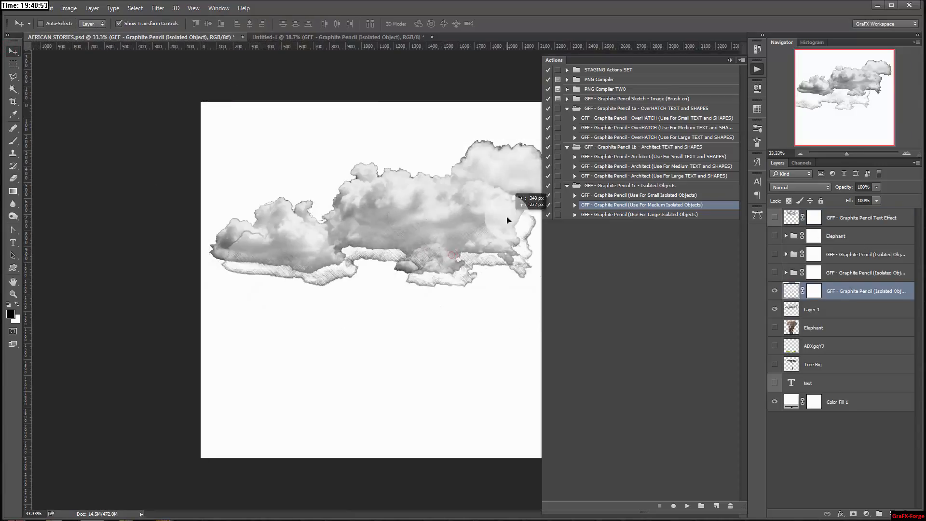
{"action": "left_click", "coordinate": [778, 310]}
{"action": "left_click", "coordinate": [775, 310]}
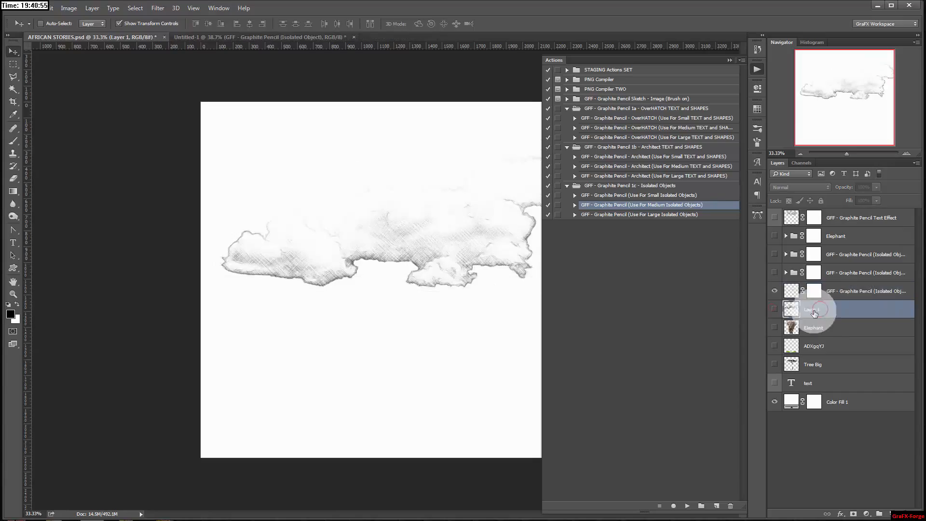
Group the layers from Layer 1 down to Color Fill 1 and name the group Originals
{"action": "left_click", "coordinate": [864, 402], "text": "shift"}
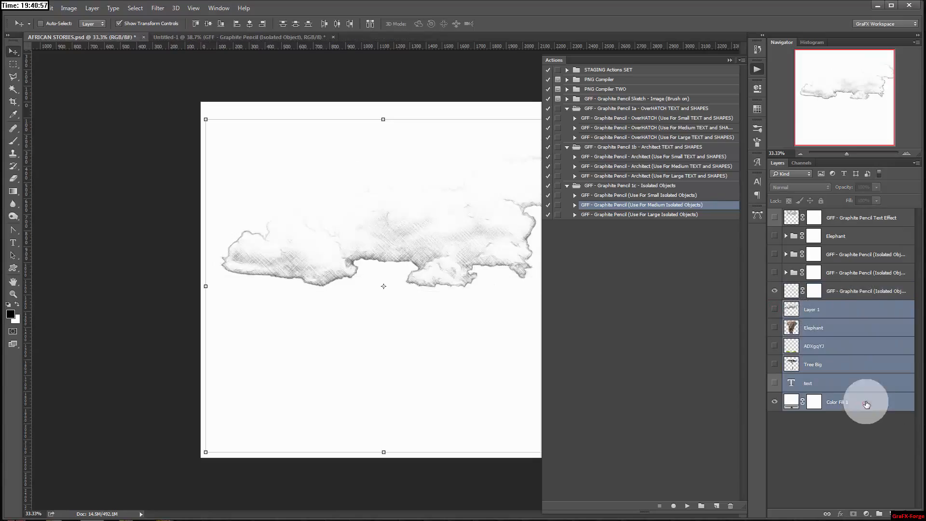
{"action": "left_click", "coordinate": [879, 514]}
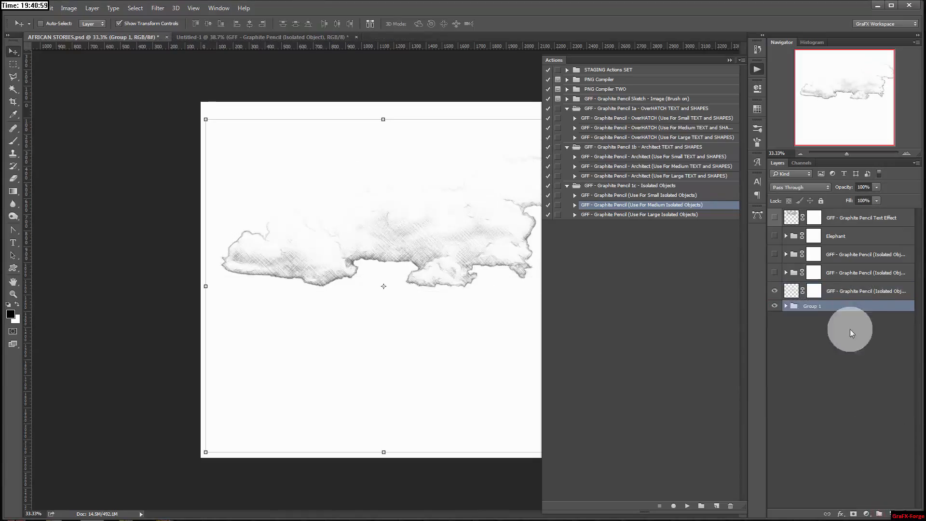
{"action": "double_click", "coordinate": [815, 306]}
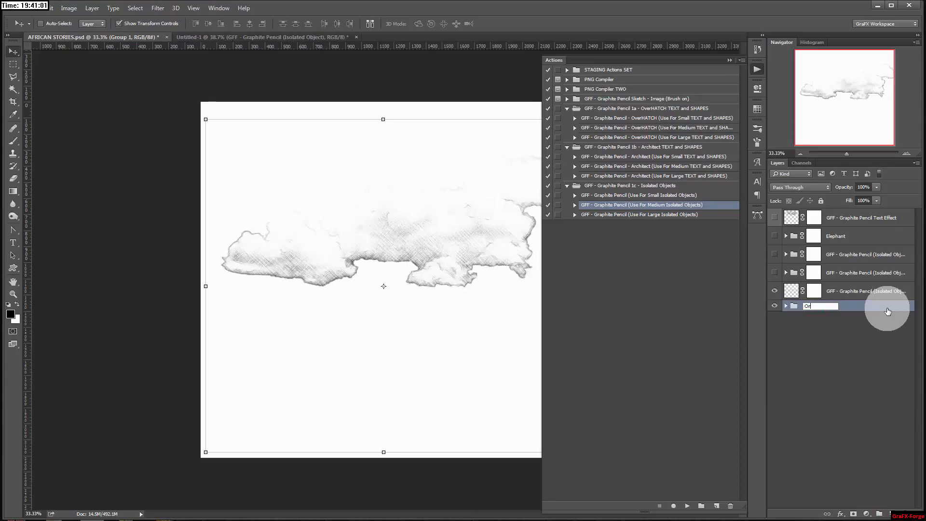
{"action": "type", "text": "Originals"}
Show the tree and grass pencil groups, the Elephant group and the GFF - Graphite Pencil Text Effect layer
{"action": "left_click", "coordinate": [775, 272]}
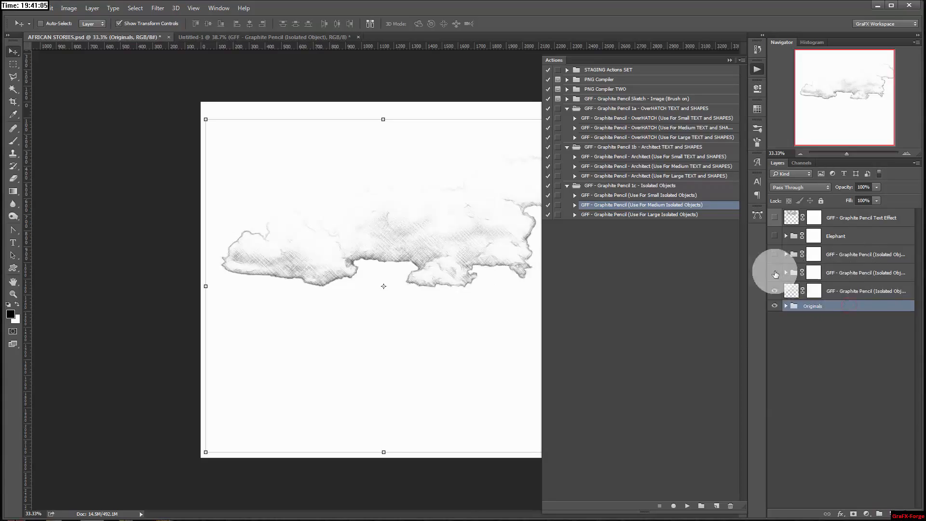
{"action": "left_click", "coordinate": [775, 254]}
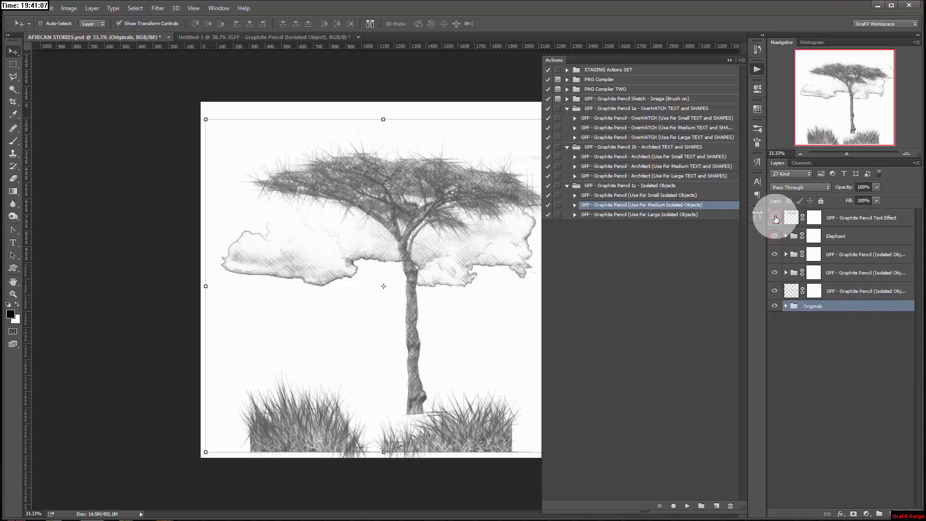
{"action": "left_click_drag", "start_coordinate": [775, 216], "coordinate": [775, 236]}
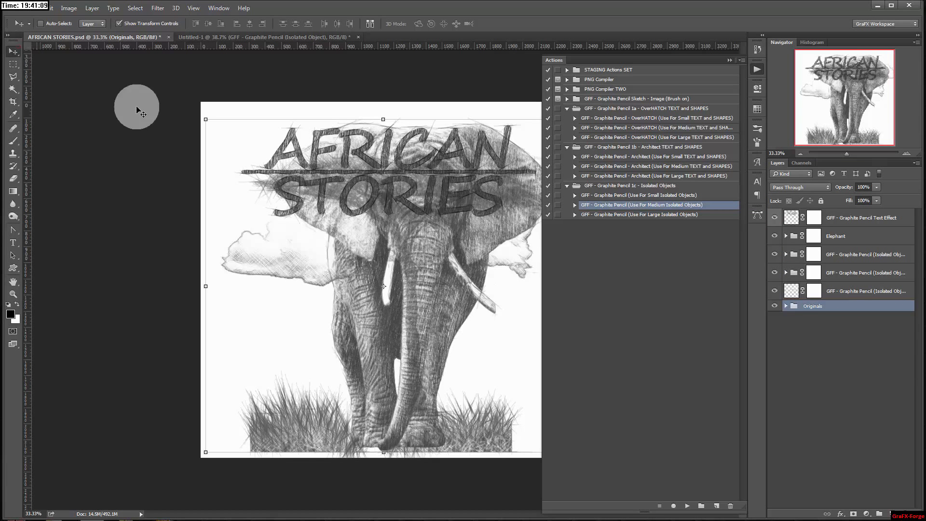
{"action": "left_click", "coordinate": [434, 249], "text": "ctrl"}
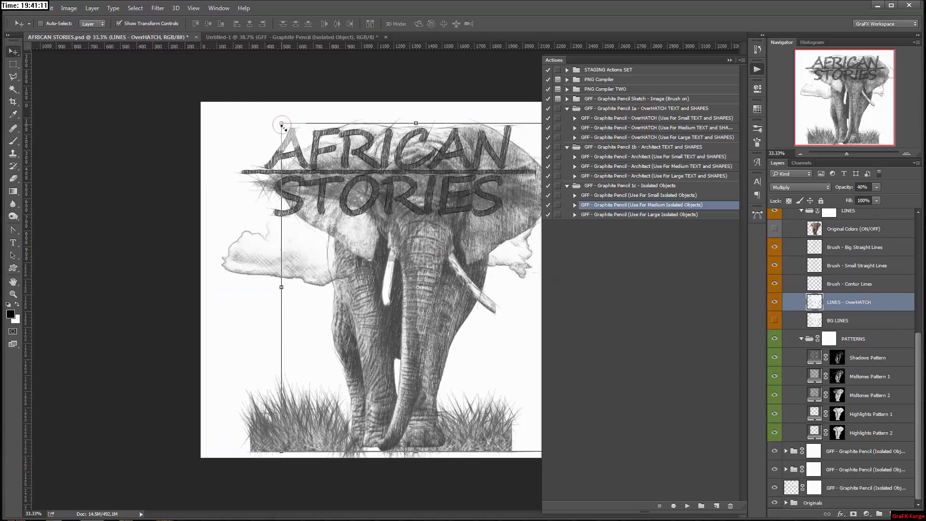
{"action": "left_click_drag", "start_coordinate": [282, 125], "coordinate": [344, 219]}
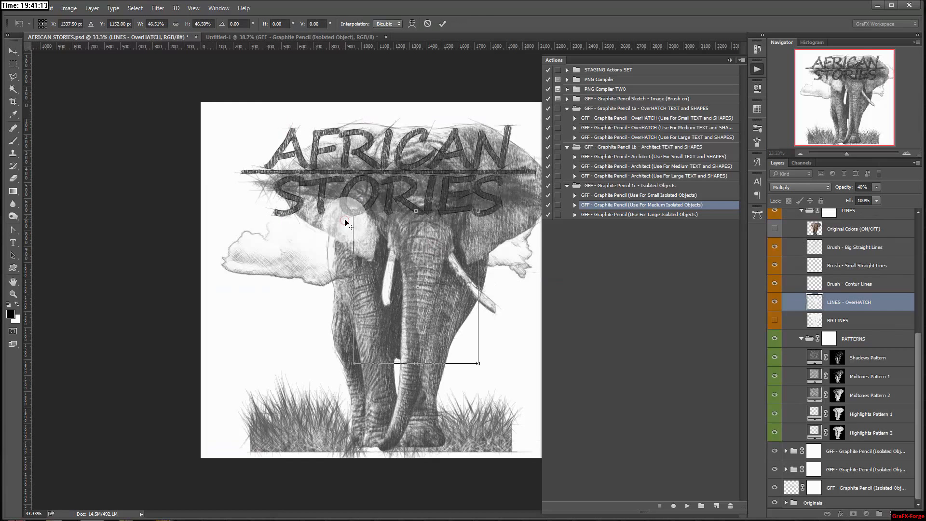
{"action": "key", "text": "Escape"}
Collapse the Elephant group, scale it down proportionally and place it in front of the tree trunk with its feet between the grass tufts
{"action": "scroll", "coordinate": [900, 300], "scroll_direction": "up", "scroll_amount": 4}
{"action": "scroll", "coordinate": [900, 300], "scroll_direction": "up", "scroll_amount": 3}
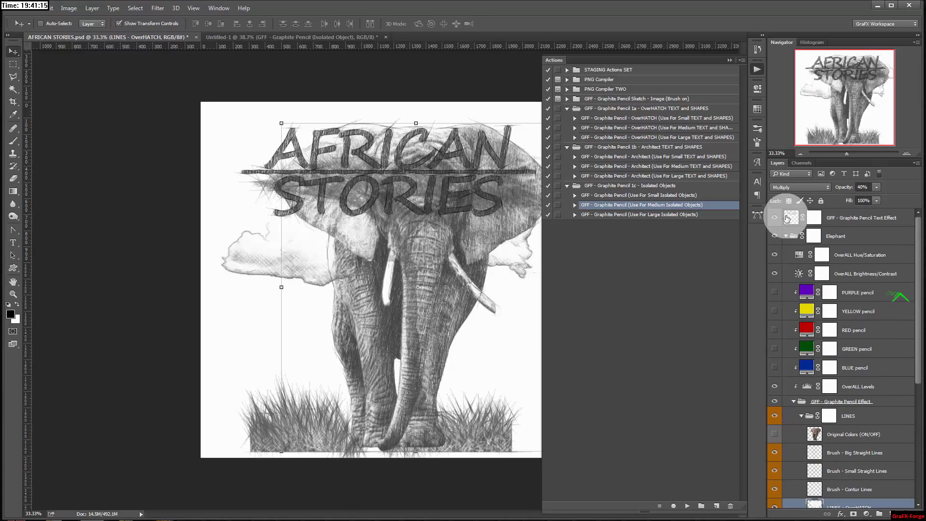
{"action": "left_click", "coordinate": [787, 236]}
{"action": "left_click", "coordinate": [864, 236]}
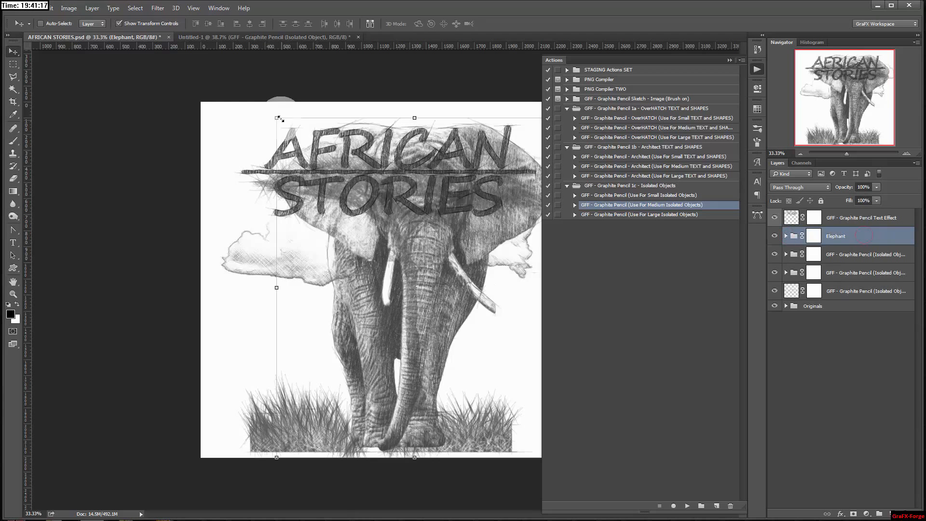
{"action": "left_click_drag", "start_coordinate": [277, 118], "coordinate": [354, 192]}
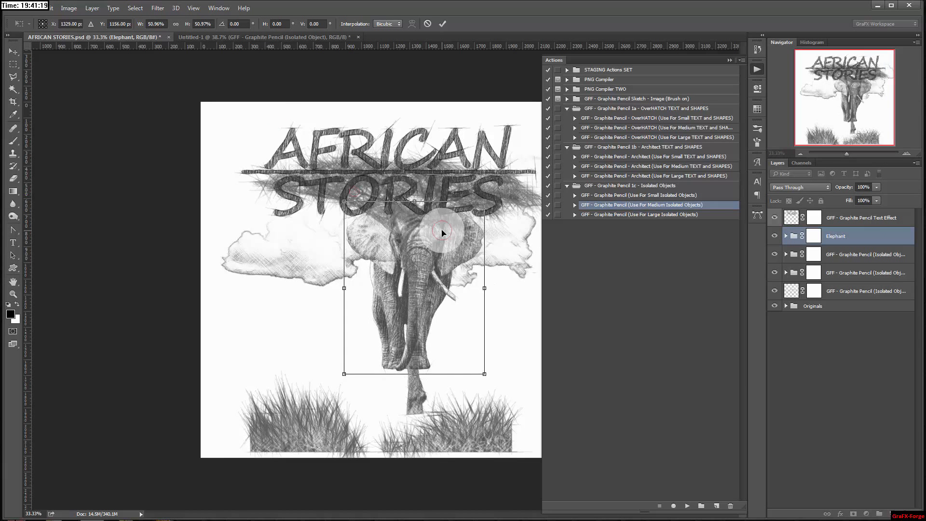
{"action": "left_click_drag", "start_coordinate": [392, 233], "coordinate": [416, 315]}
{"action": "left_click_drag", "start_coordinate": [456, 284], "coordinate": [491, 236]}
{"action": "key", "text": "Return"}
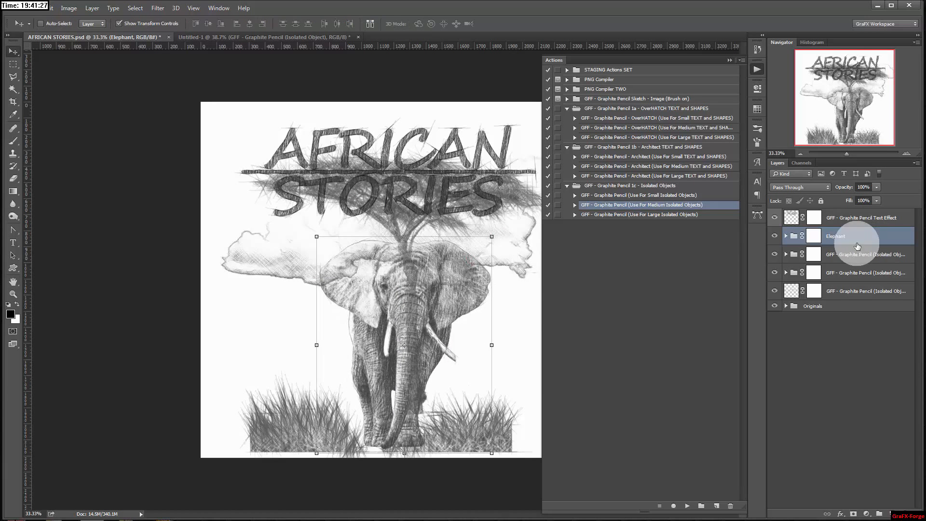
Hide the Elephant group and the GFF - Graphite Pencil Text Effect layer
{"action": "left_click", "coordinate": [775, 235]}
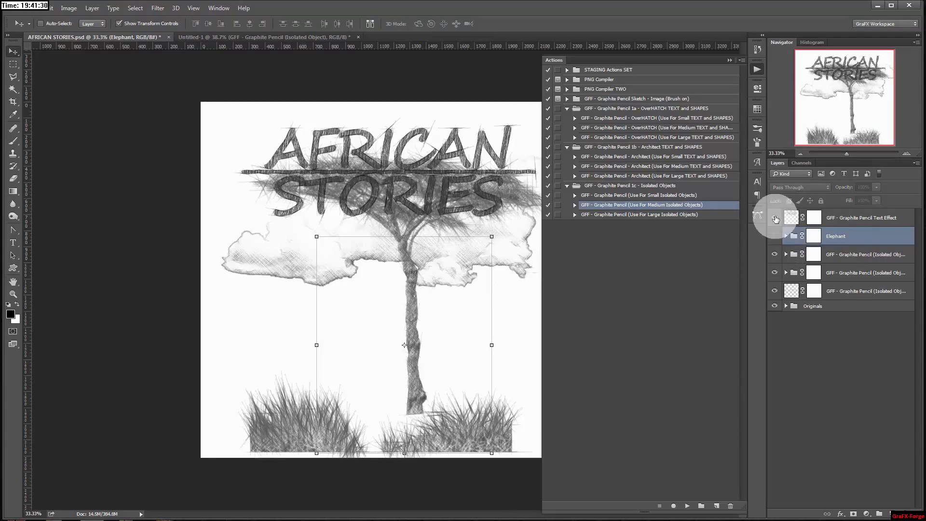
{"action": "left_click", "coordinate": [775, 217]}
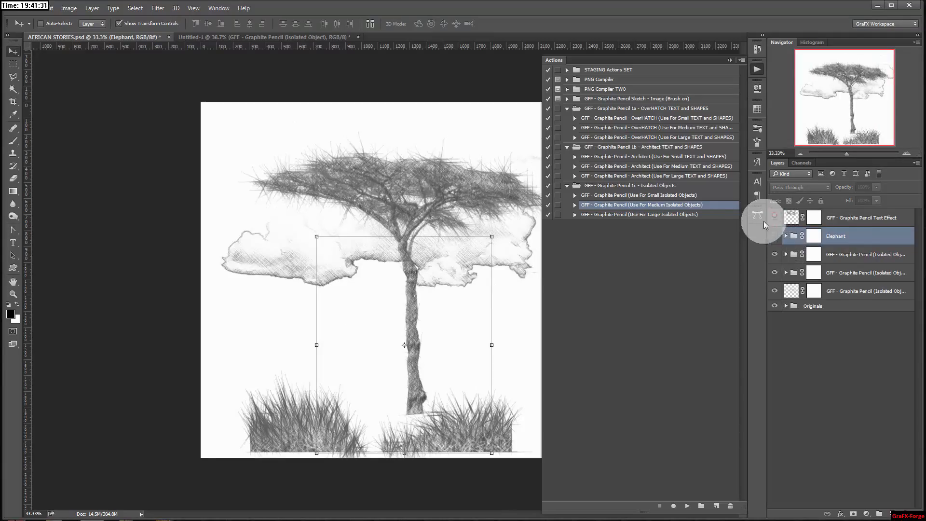
Toggle the grass and tree groups to tell them apart, and hide and select the cloud pencil layer
{"action": "left_click", "coordinate": [775, 253]}
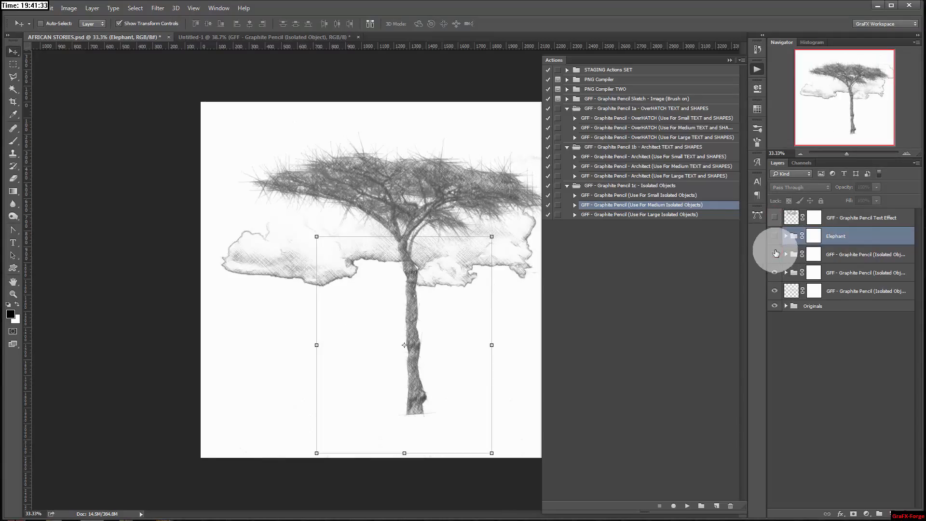
{"action": "left_click", "coordinate": [776, 254]}
{"action": "left_click", "coordinate": [773, 273]}
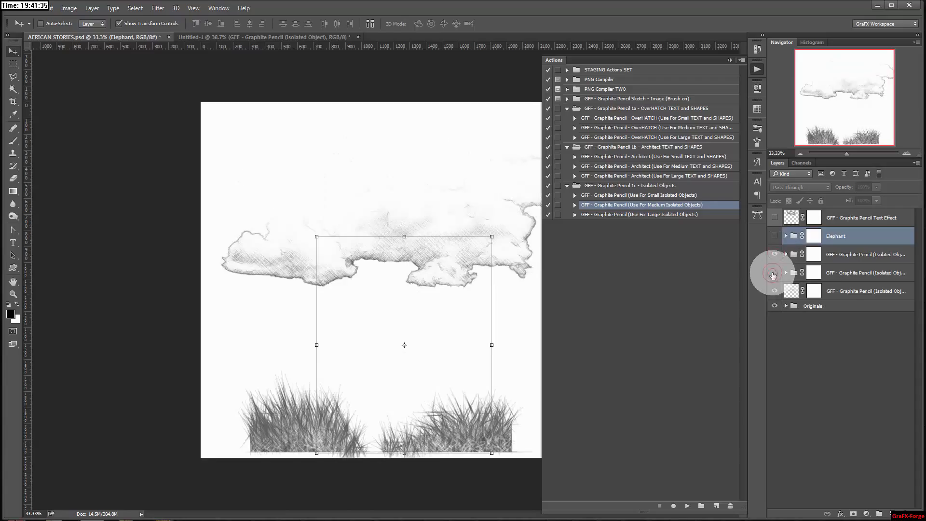
{"action": "left_click", "coordinate": [774, 272]}
{"action": "left_click", "coordinate": [775, 291]}
{"action": "left_click", "coordinate": [815, 289]}
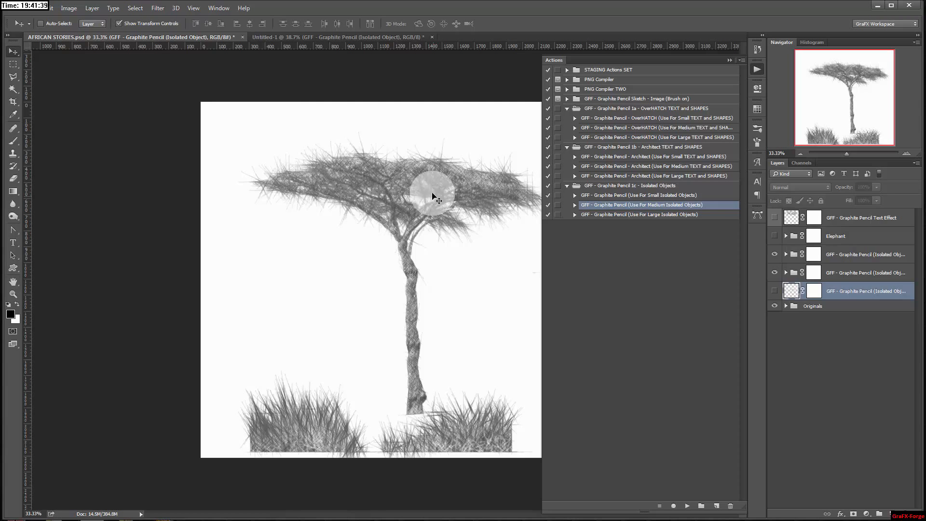
Try to move the tree, and collapse its LINES and GFF - Graphite Pencil Effect groups
{"action": "mouse_move", "coordinate": [492, 194]}
{"action": "left_mouse_down"}
{"action": "mouse_move", "coordinate": [408, 208]}
{"action": "mouse_move", "coordinate": [416, 207]}
{"action": "left_mouse_up"}
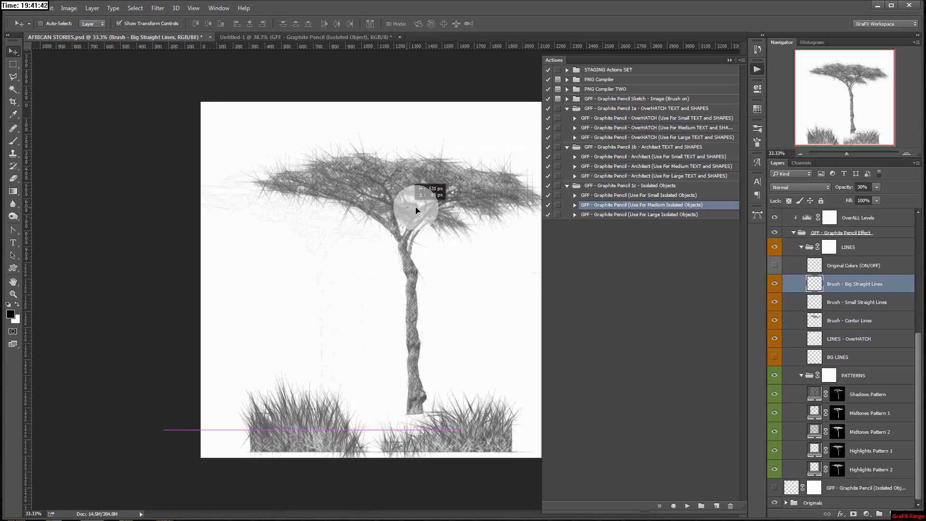
{"action": "left_click", "coordinate": [802, 247]}
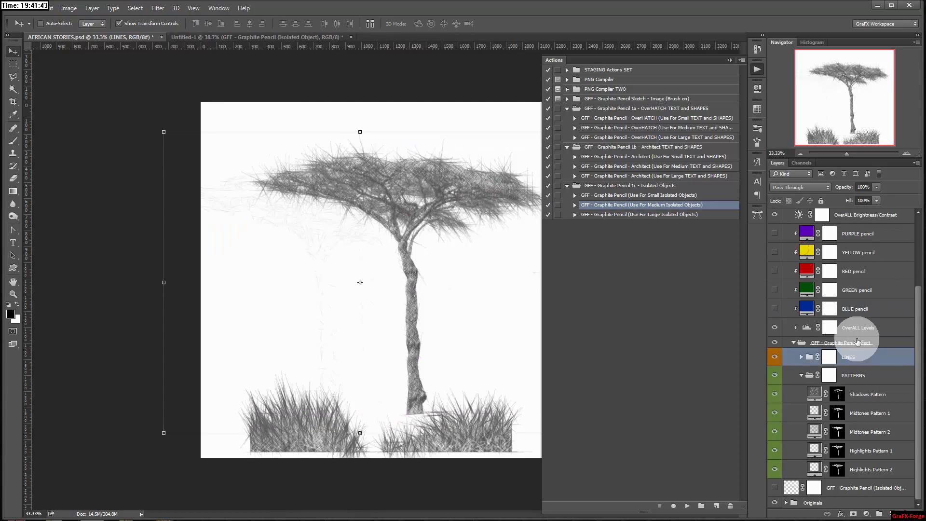
{"action": "left_click", "coordinate": [802, 343]}
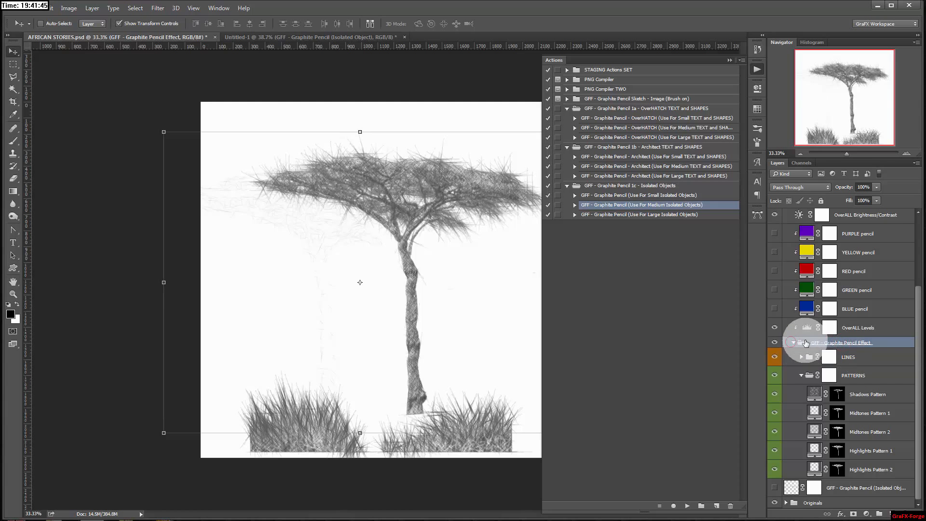
{"action": "left_click", "coordinate": [793, 343]}
{"action": "right_click", "coordinate": [843, 440]}
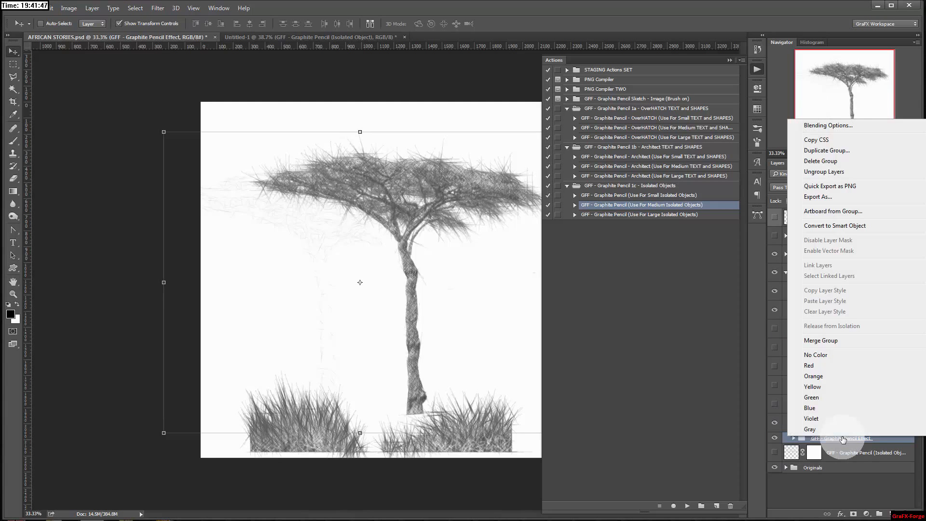
{"action": "left_click", "coordinate": [871, 439]}
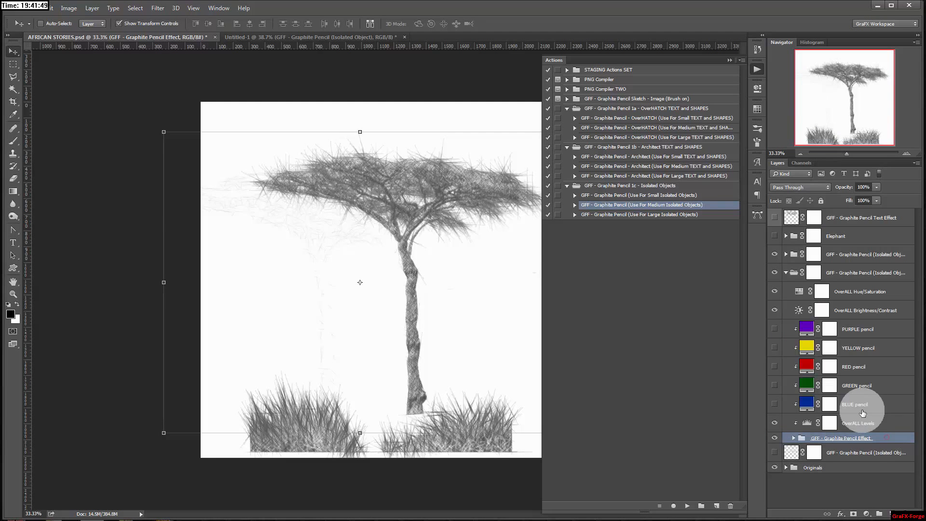
Collapse the tree's GFF - Graphite Pencil group, toggle its visibility to identify it and try merging it
{"action": "left_click", "coordinate": [787, 235]}
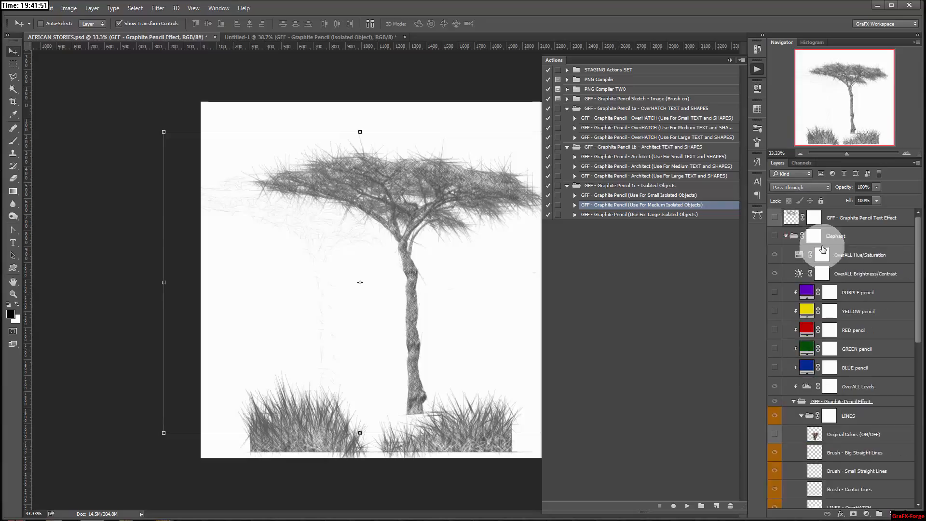
{"action": "left_click", "coordinate": [787, 236]}
{"action": "left_click", "coordinate": [847, 279]}
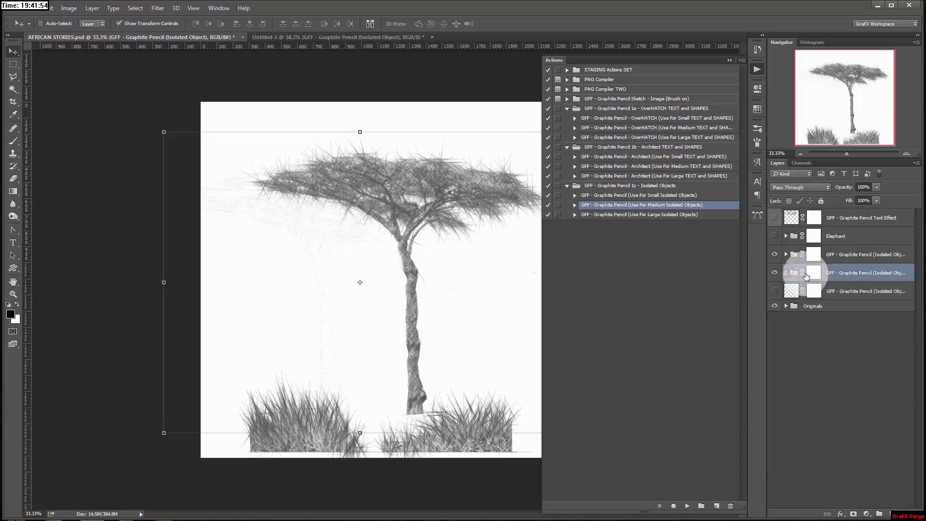
{"action": "left_click", "coordinate": [774, 273]}
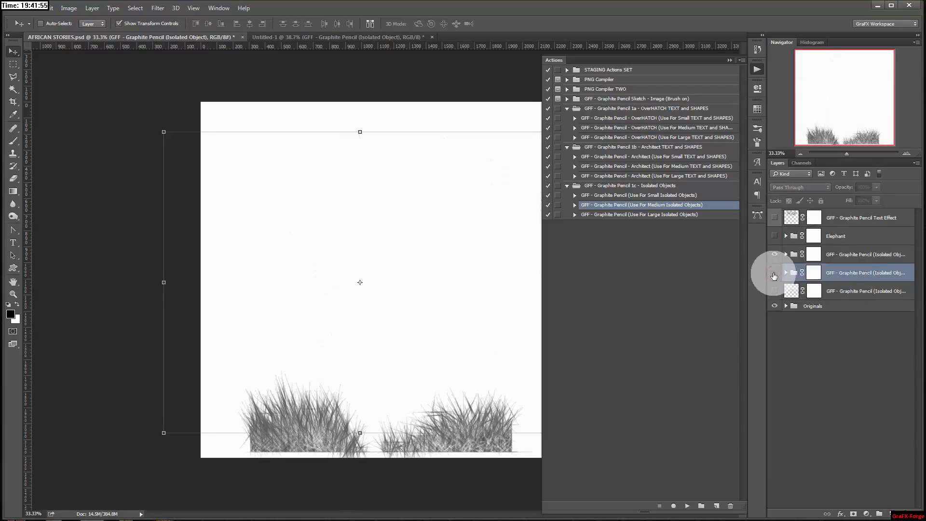
{"action": "left_click", "coordinate": [775, 273]}
{"action": "right_click", "coordinate": [840, 274]}
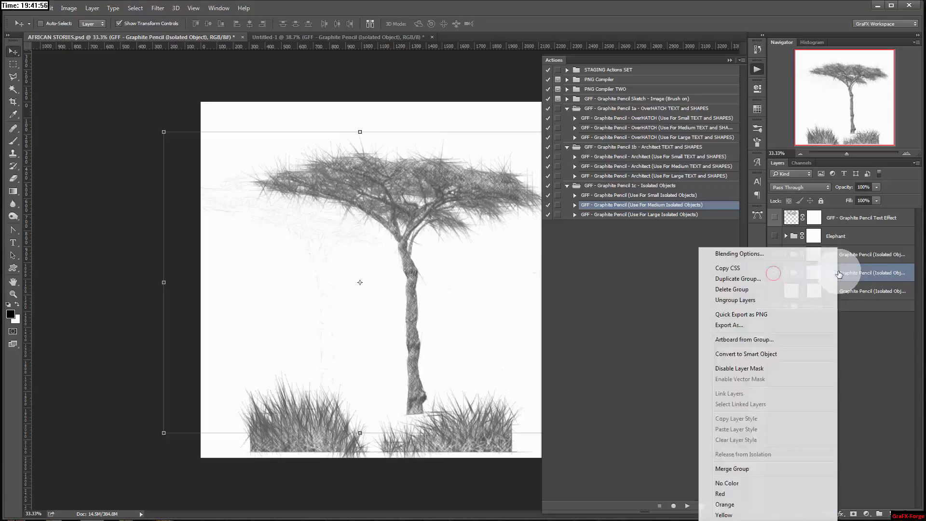
{"action": "left_click", "coordinate": [745, 471]}
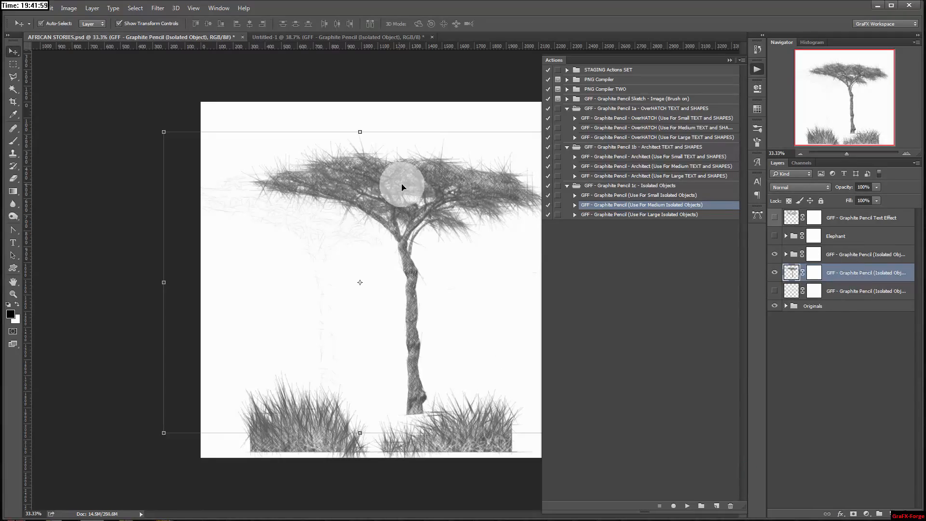
Merge the tree group into a single layer and move the tree left onto the left grass tuft
{"action": "right_click", "coordinate": [849, 270]}
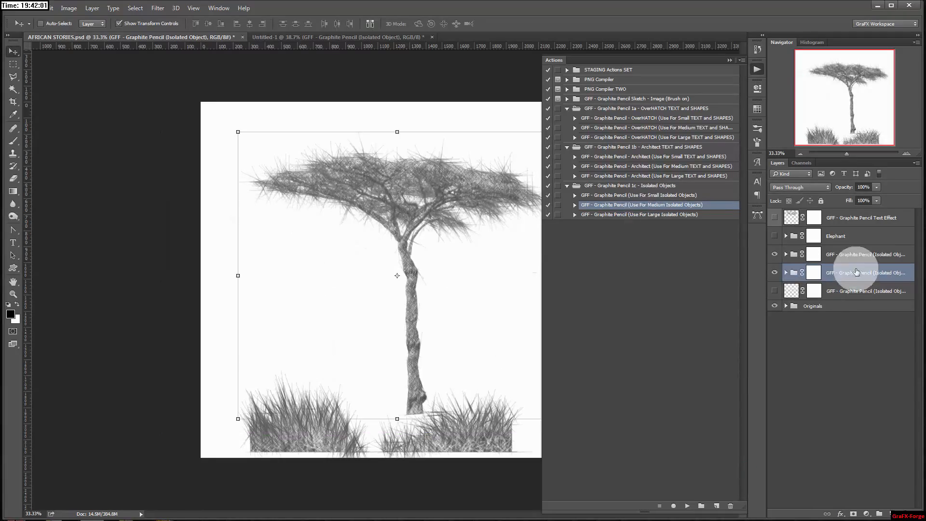
{"action": "left_click", "coordinate": [758, 472]}
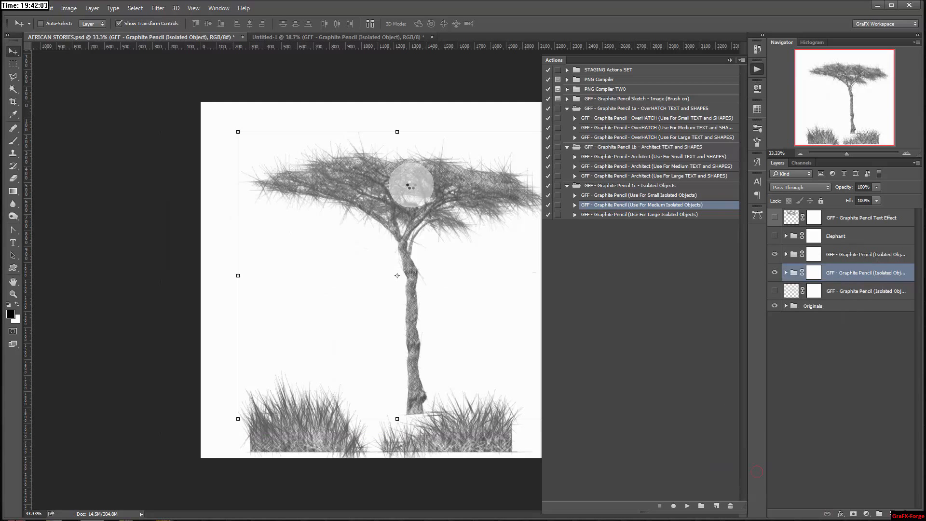
{"action": "left_click_drag", "start_coordinate": [472, 180], "coordinate": [403, 194]}
{"action": "key", "text": "ctrl+t"}
{"action": "left_click_drag", "start_coordinate": [486, 142], "coordinate": [466, 161]}
{"action": "left_click_drag", "start_coordinate": [405, 204], "coordinate": [396, 213]}
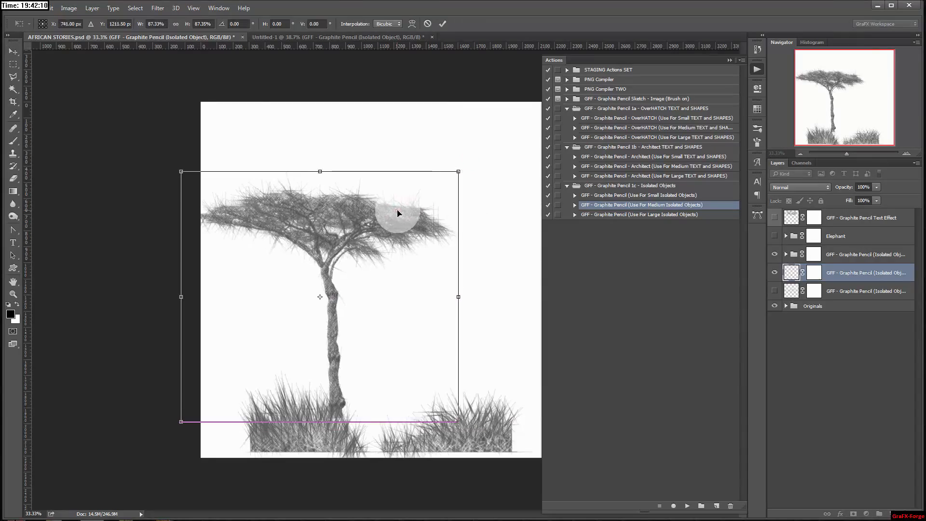
{"action": "key", "text": "Escape"}
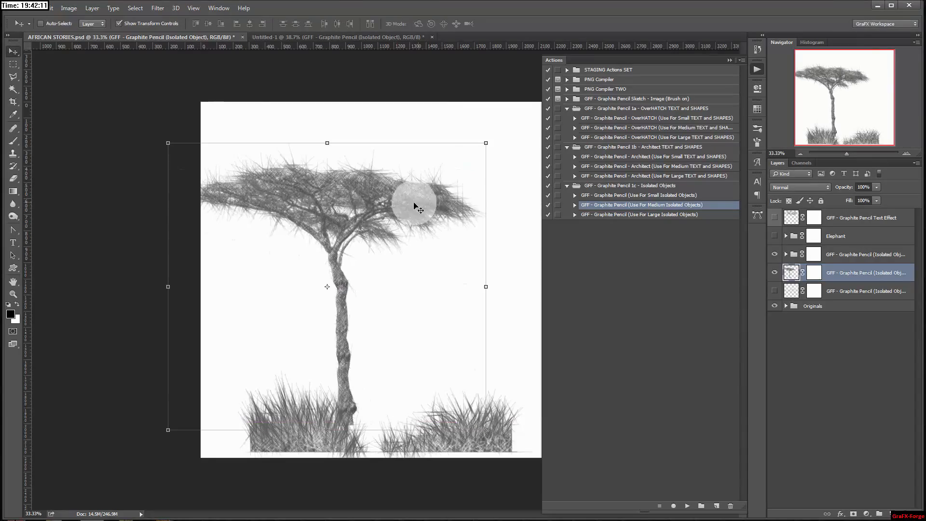
Shift the tree slightly down and left so its trunk base stands deeper in the left grass tuft
{"action": "left_click_drag", "start_coordinate": [414, 203], "coordinate": [401, 215]}
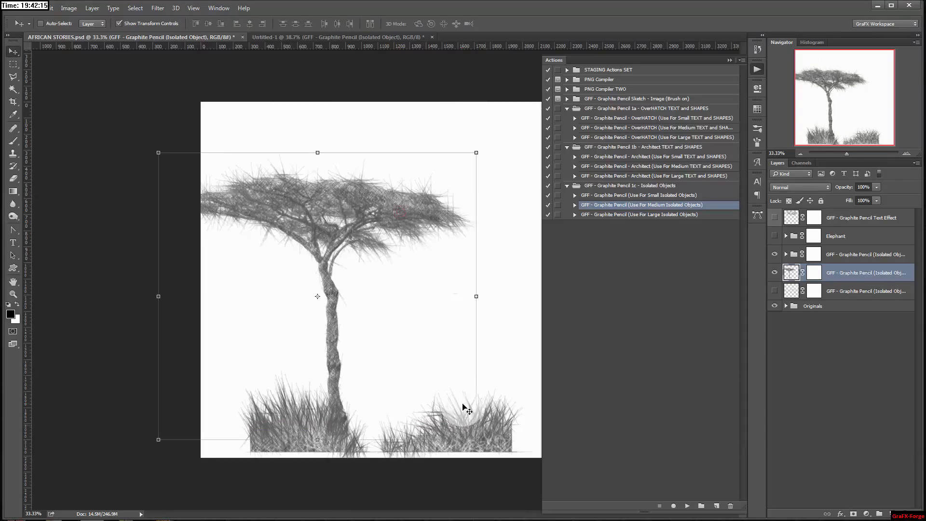
Merge the GFF - Graphite Pencil Effect group inside the grass group into a single layer
{"action": "left_click", "coordinate": [509, 434], "text": "ctrl"}
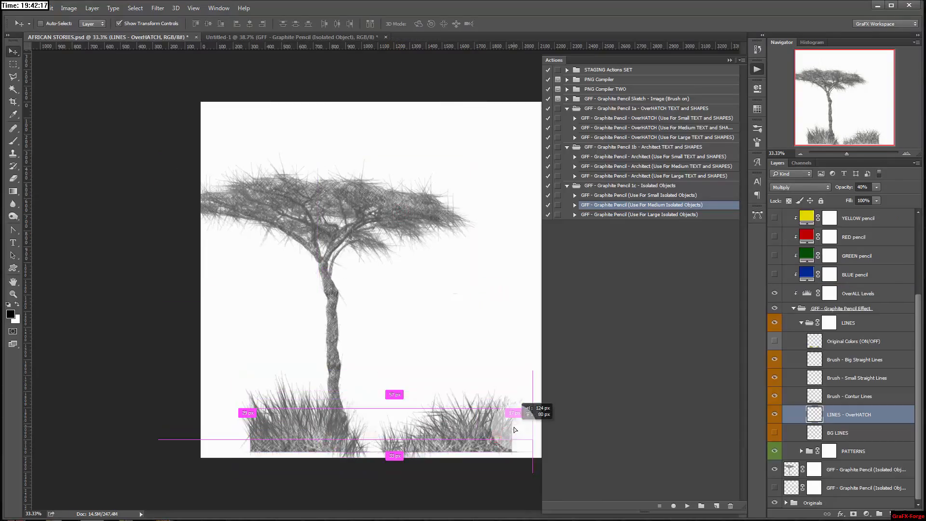
{"action": "right_click", "coordinate": [850, 308]}
{"action": "left_click", "coordinate": [771, 467]}
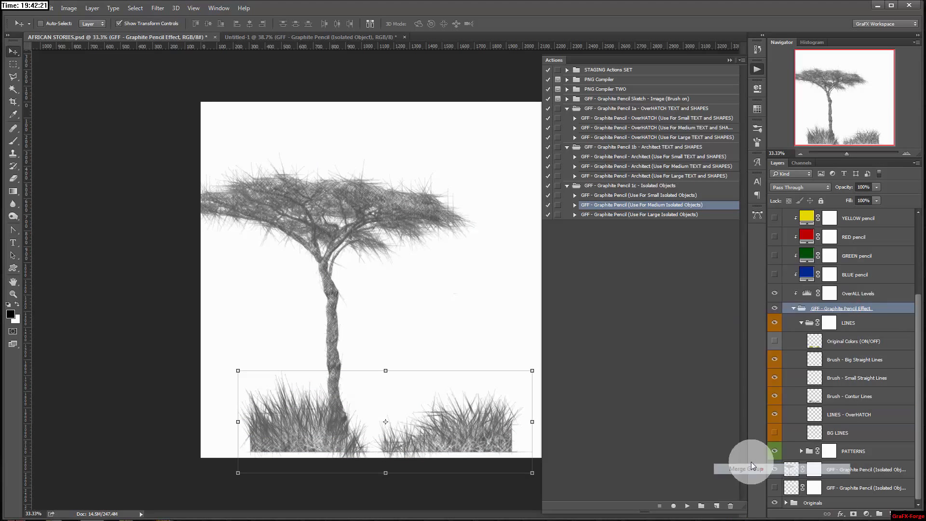
Scale the grass down to about 70% and place its left tuft around the base of the tree trunk
{"action": "left_click_drag", "start_coordinate": [487, 444], "coordinate": [477, 421]}
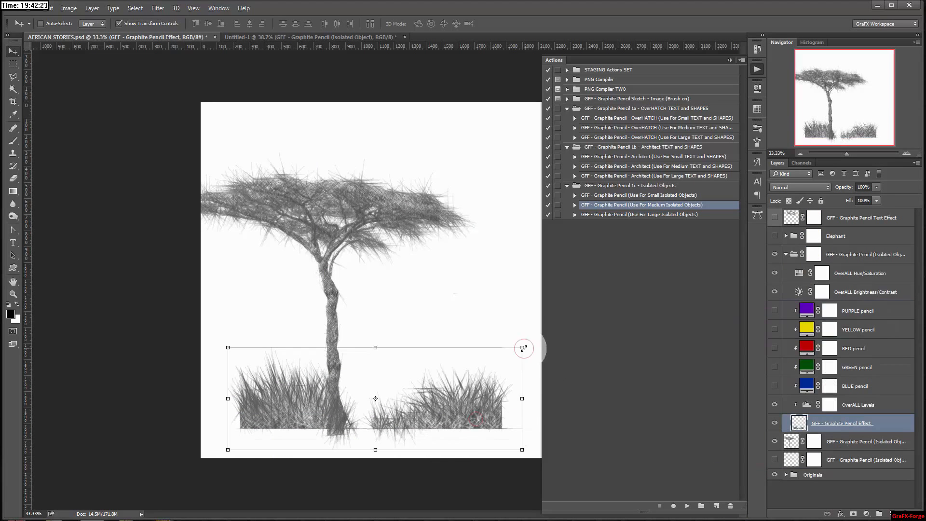
{"action": "left_click_drag", "start_coordinate": [524, 347], "coordinate": [480, 418]}
{"action": "left_click_drag", "start_coordinate": [495, 384], "coordinate": [500, 383]}
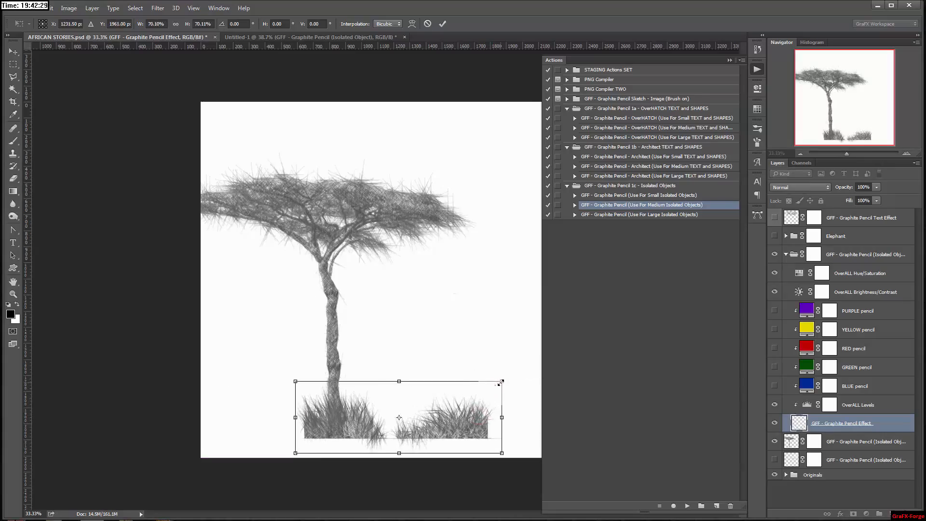
{"action": "key", "text": "Return"}
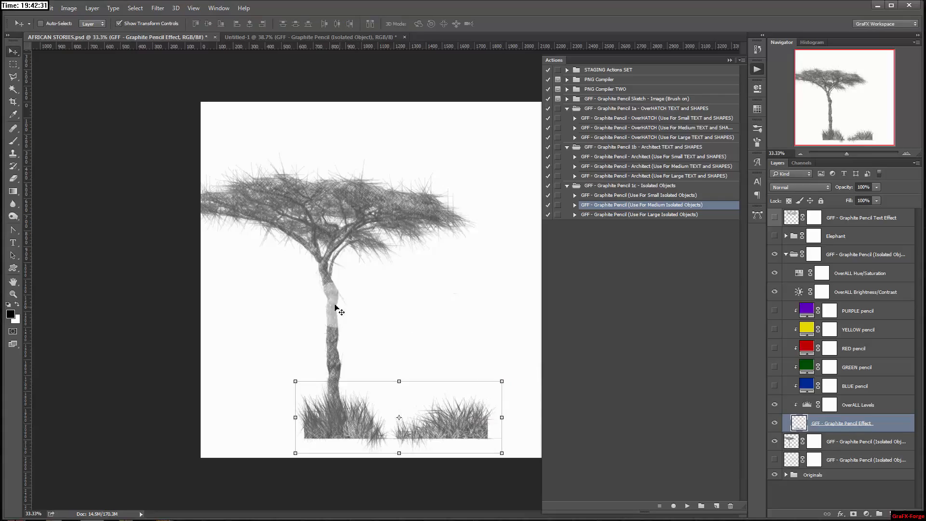
Duplicate the tree to its right, scale the copy to about 83% and flip it horizontally
{"action": "left_click", "coordinate": [332, 324], "text": "ctrl"}
{"action": "left_click_drag", "start_coordinate": [332, 324], "coordinate": [443, 308]}
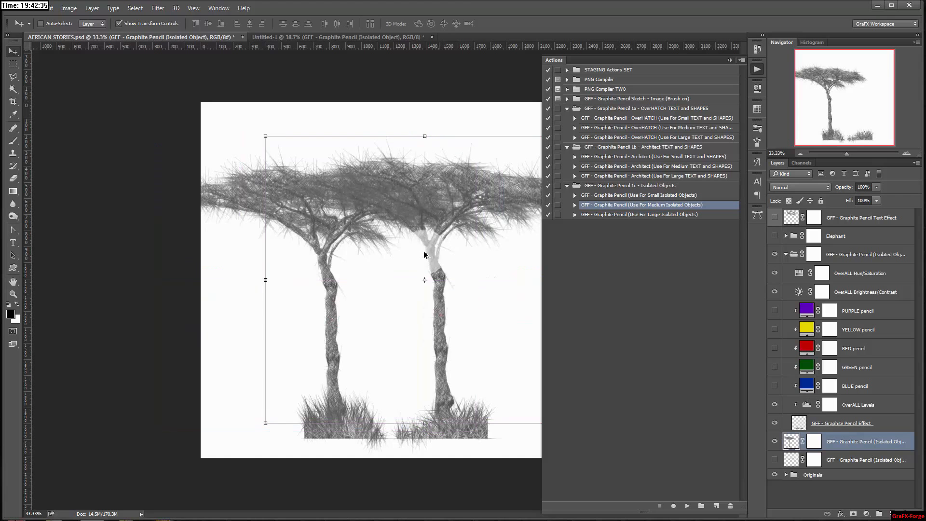
{"action": "left_click_drag", "start_coordinate": [265, 136], "coordinate": [291, 148]}
{"action": "right_click", "coordinate": [448, 190]}
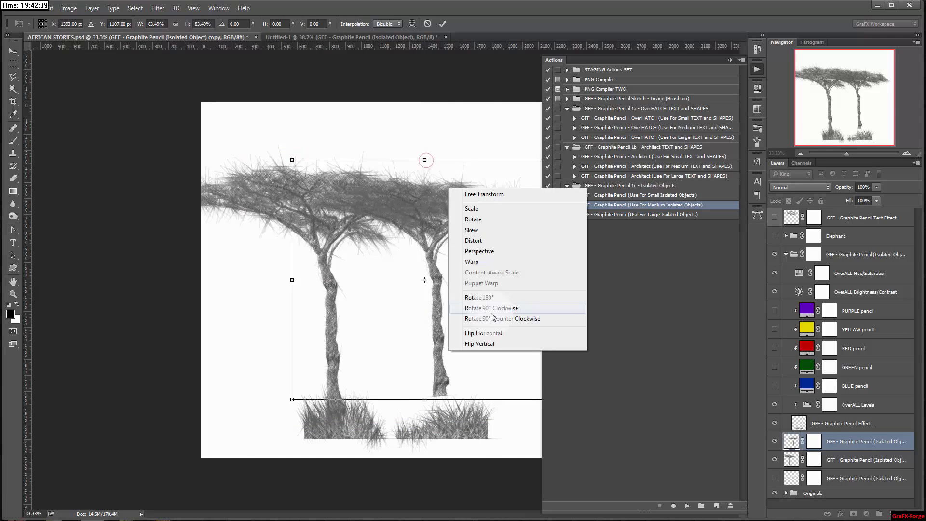
{"action": "left_click", "coordinate": [475, 322]}
Place the flipped tree copy with its trunk in the right grass tuft and scale it down slightly more
{"action": "left_click_drag", "start_coordinate": [460, 218], "coordinate": [456, 255]}
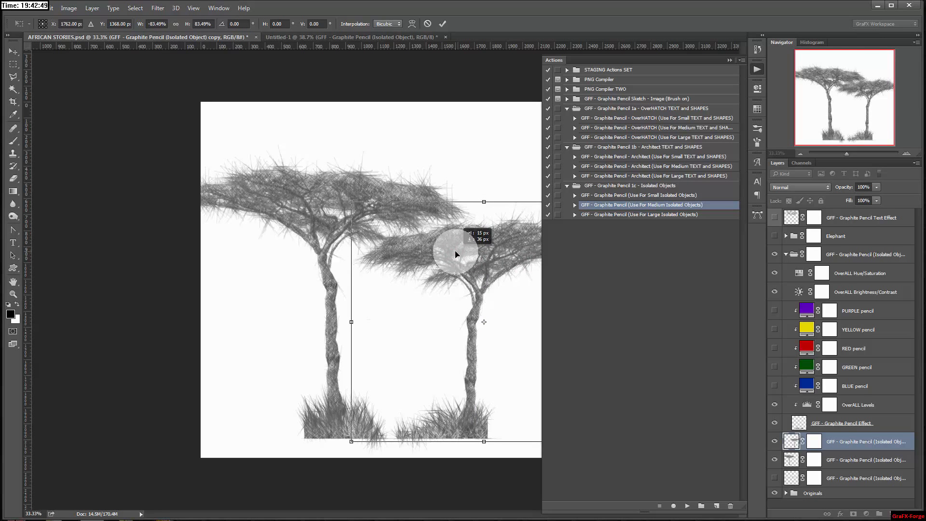
{"action": "left_click_drag", "start_coordinate": [351, 202], "coordinate": [359, 214]}
{"action": "left_click_drag", "start_coordinate": [453, 234], "coordinate": [456, 238]}
{"action": "key", "text": "Return"}
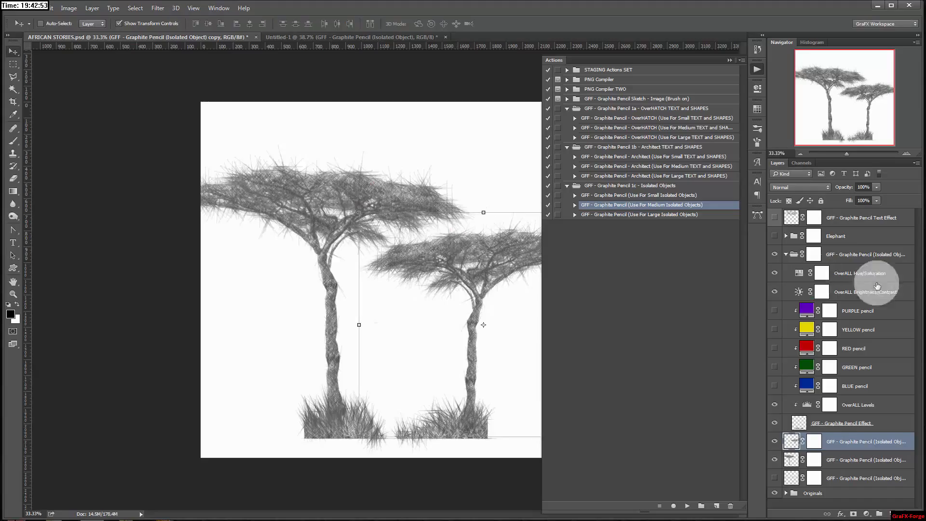
Collapse the grass group and merge it into a single layer
{"action": "left_click", "coordinate": [786, 254]}
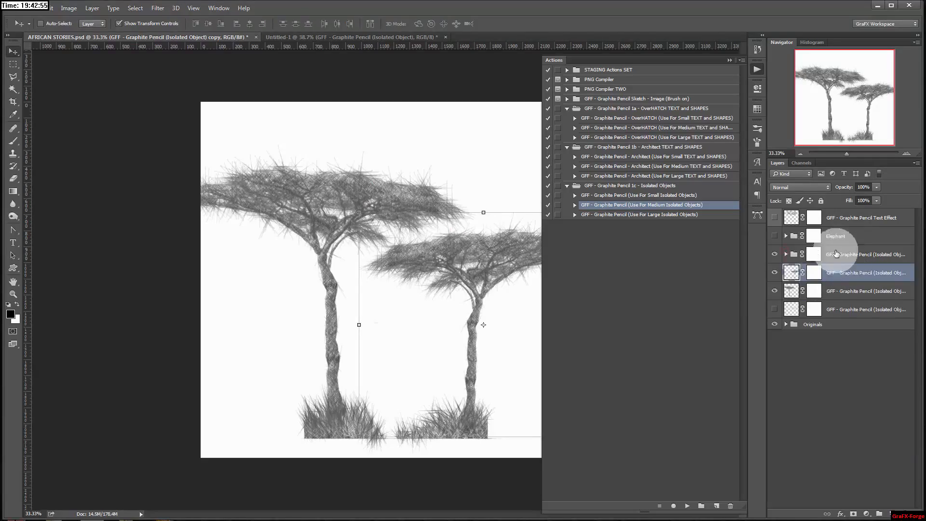
{"action": "left_click", "coordinate": [791, 254]}
{"action": "left_click", "coordinate": [775, 255]}
{"action": "left_click", "coordinate": [776, 255]}
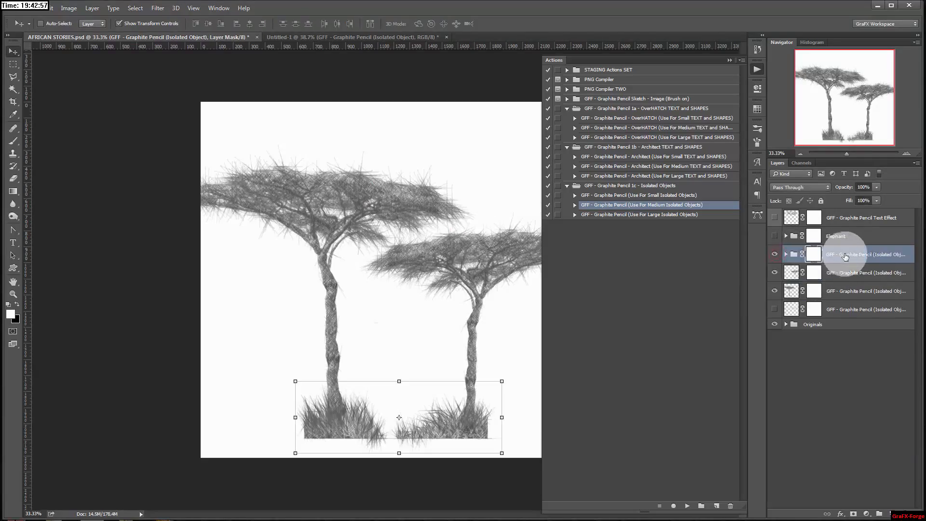
{"action": "right_click", "coordinate": [845, 250]}
{"action": "left_click", "coordinate": [762, 469]}
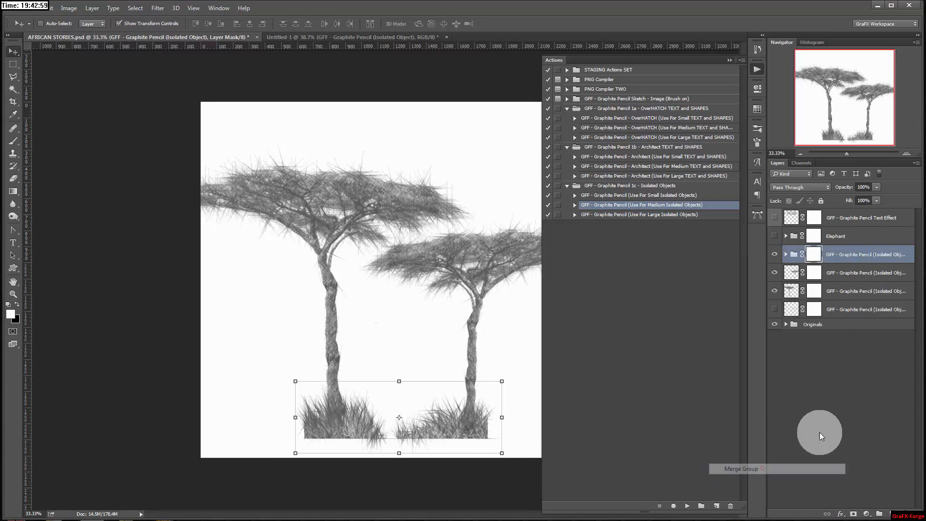
Show the Elephant group and move the elephant up and slightly right, with its feet between the grass tufts
{"action": "left_click", "coordinate": [814, 236]}
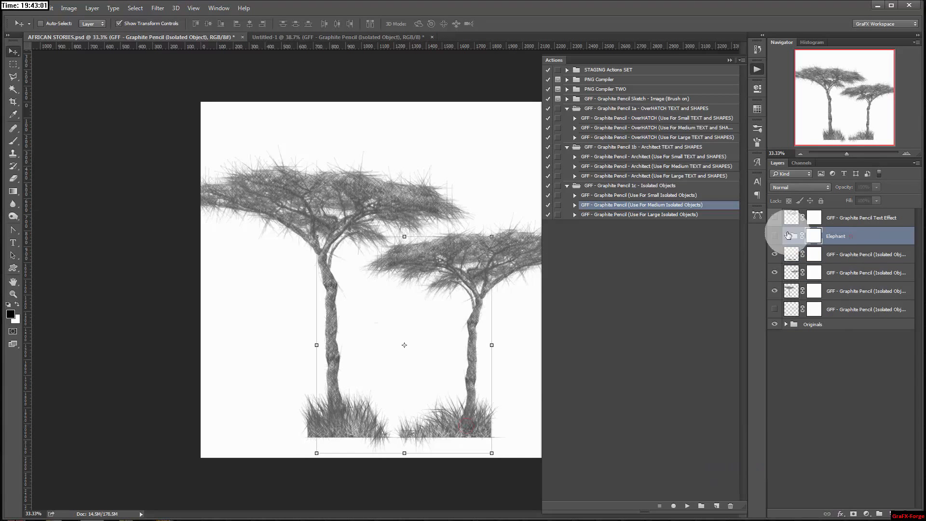
{"action": "left_click", "coordinate": [774, 236]}
{"action": "left_click", "coordinate": [774, 236]}
{"action": "left_click", "coordinate": [774, 235]}
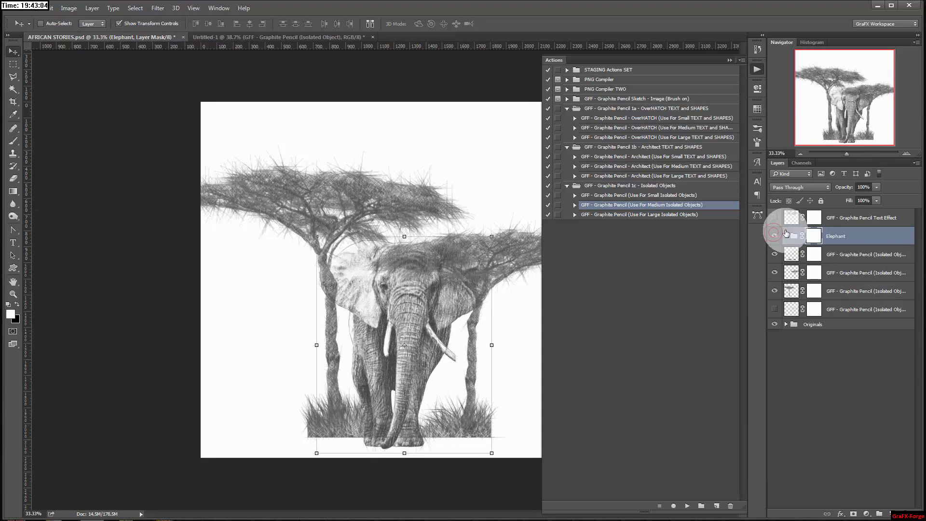
{"action": "mouse_move", "coordinate": [426, 265]}
{"action": "left_mouse_down"}
{"action": "mouse_move", "coordinate": [434, 258]}
{"action": "mouse_move", "coordinate": [434, 267]}
{"action": "left_mouse_up"}
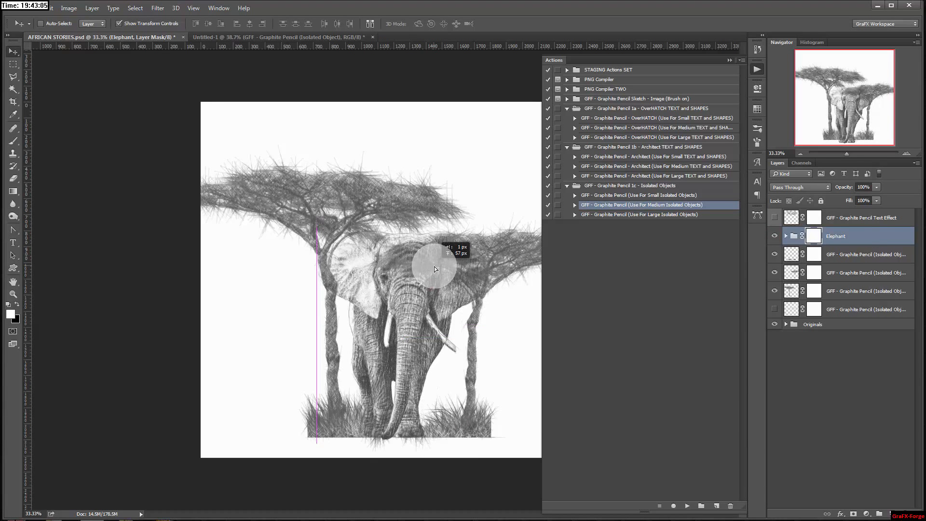
{"action": "key", "text": "ctrl+t"}
{"action": "left_click_drag", "start_coordinate": [498, 226], "coordinate": [464, 276]}
{"action": "key", "text": "Escape"}
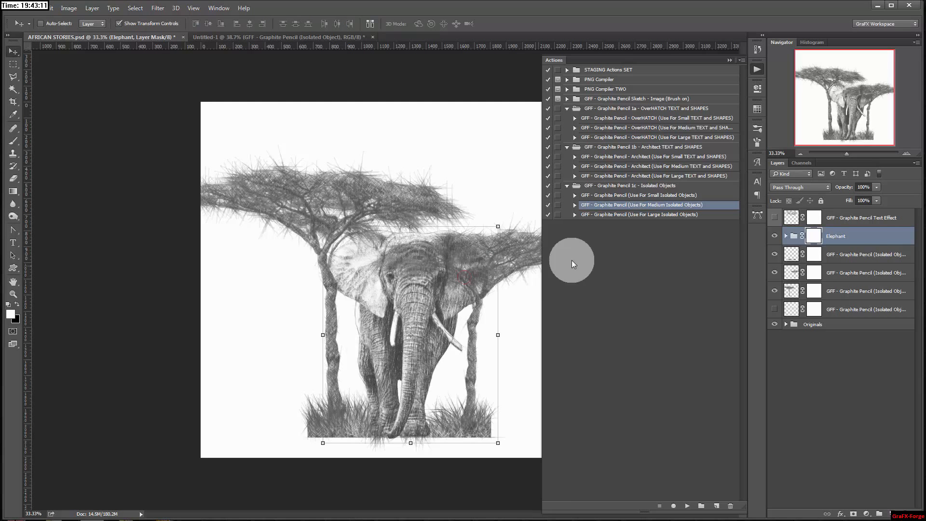
Try merging the Elephant group into one layer and scaling the merged elephant down to about 87.5%
{"action": "right_click", "coordinate": [850, 236]}
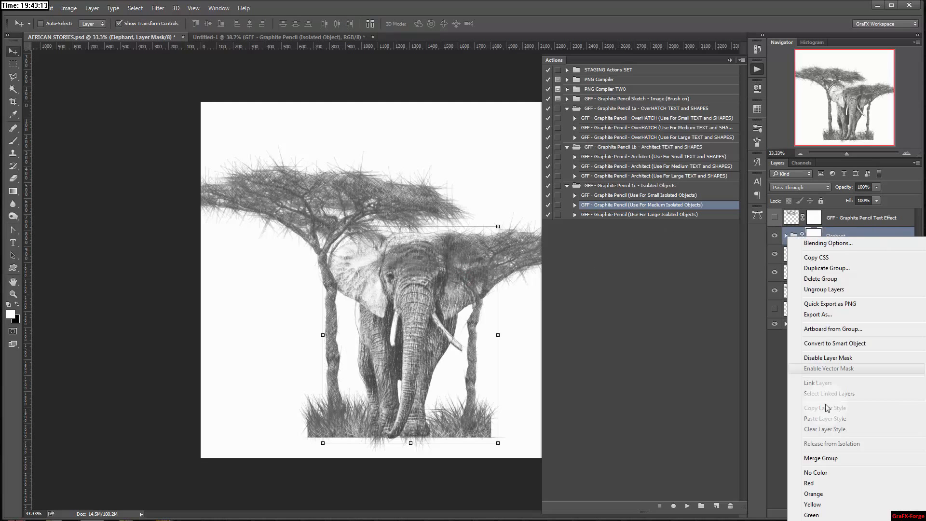
{"action": "left_click", "coordinate": [830, 463]}
{"action": "left_click_drag", "start_coordinate": [498, 226], "coordinate": [439, 314]}
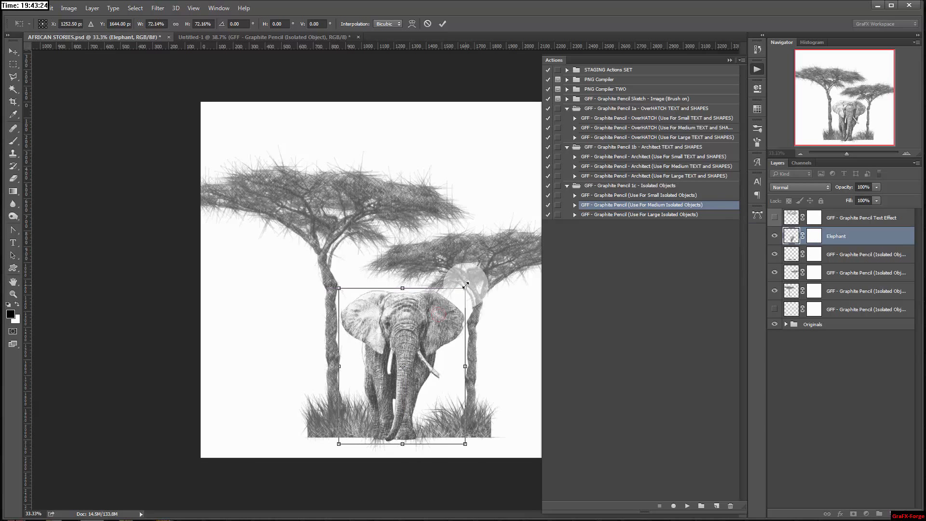
{"action": "mouse_move", "coordinate": [466, 285]}
{"action": "left_mouse_down"}
{"action": "mouse_move", "coordinate": [483, 263]}
{"action": "mouse_move", "coordinate": [467, 267]}
{"action": "mouse_move", "coordinate": [461, 287]}
{"action": "mouse_move", "coordinate": [462, 279]}
{"action": "left_mouse_up"}
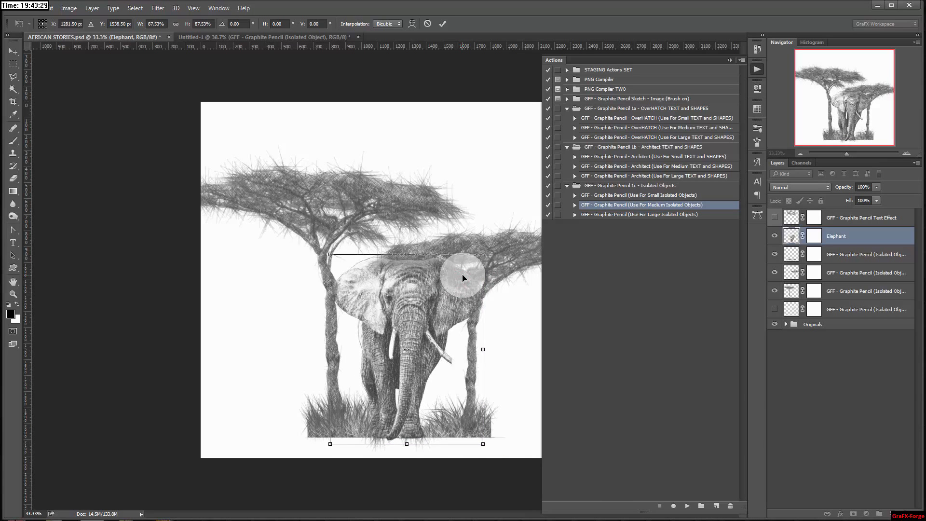
{"action": "key", "text": "Return"}
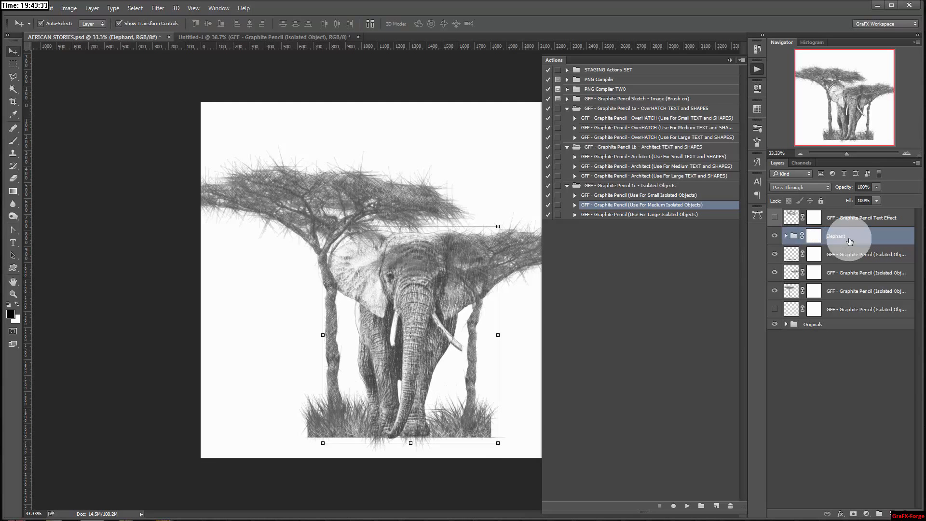
Show the Original Colors layer inside the Elephant group, load the elephant's outline as a selection and target the group's mask
{"action": "left_click", "coordinate": [786, 236]}
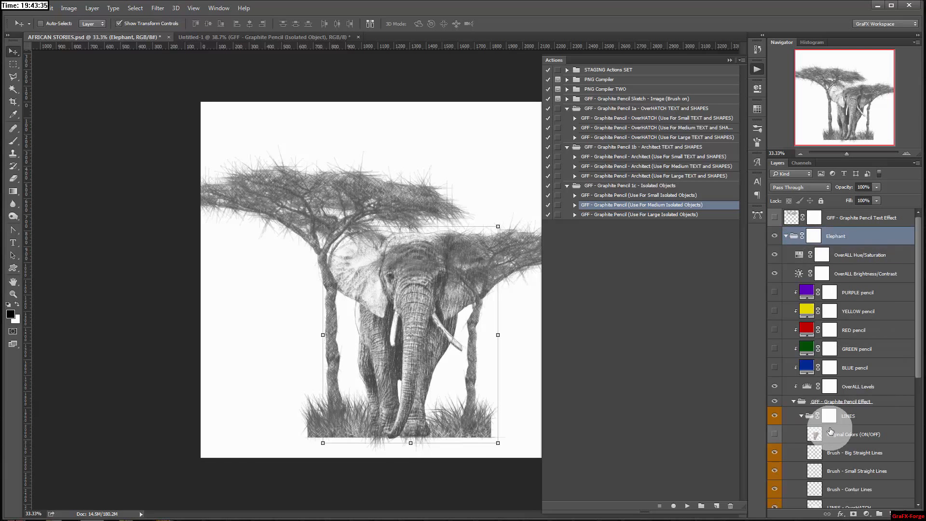
{"action": "left_click", "coordinate": [775, 434]}
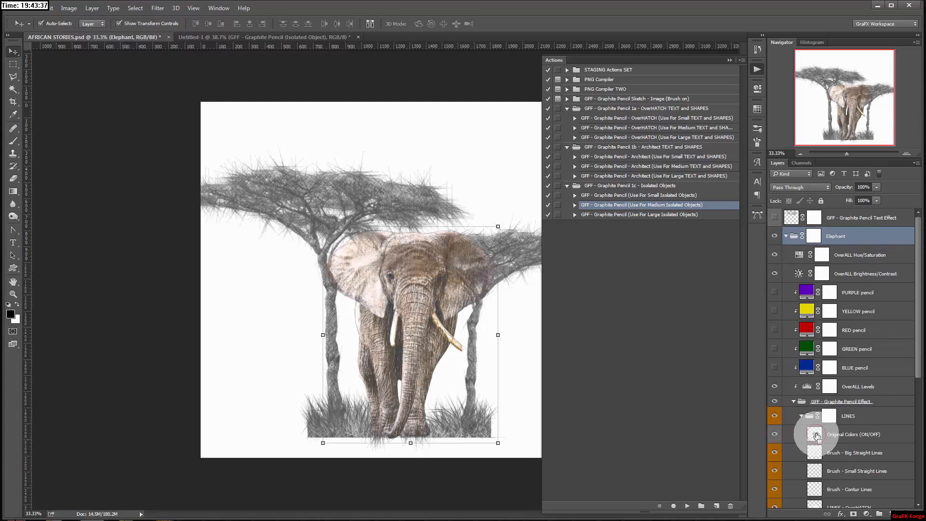
{"action": "left_click", "coordinate": [814, 237]}
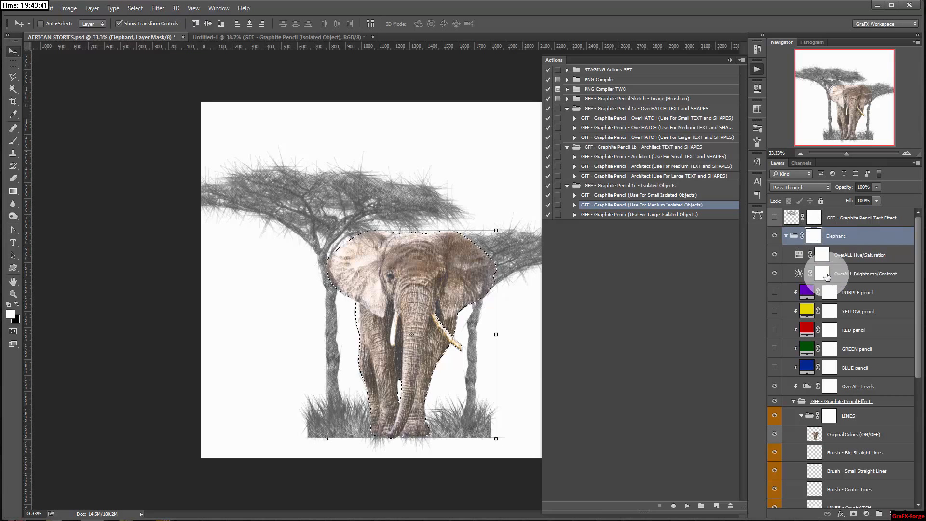
{"action": "left_click", "coordinate": [776, 443]}
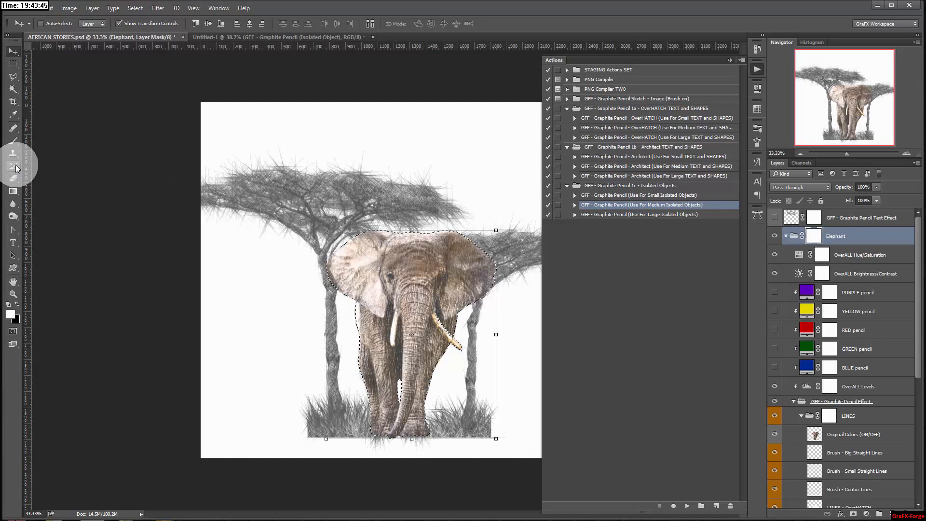
Fill the elephant selection with black on the Elephant group's mask using the Paint Bucket
{"action": "left_click", "coordinate": [15, 194]}
{"action": "left_click", "coordinate": [60, 199]}
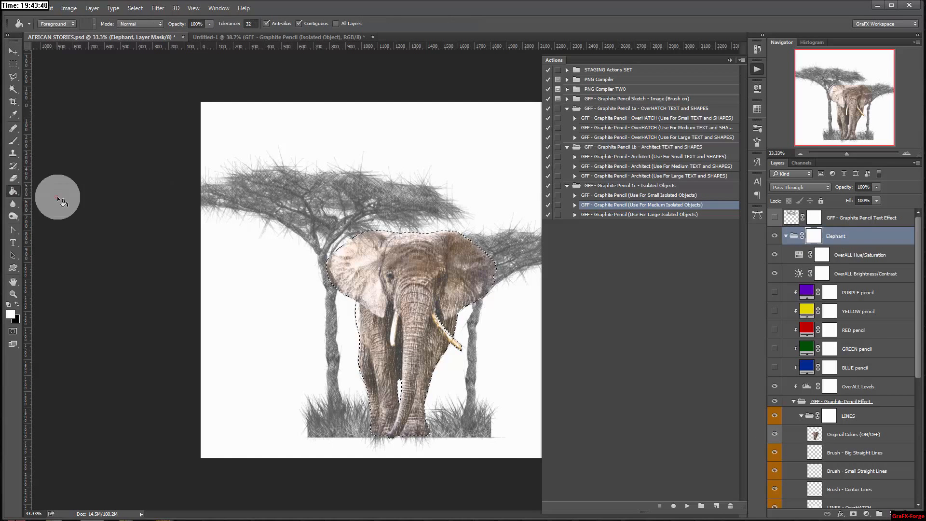
{"action": "left_click", "coordinate": [8, 304]}
{"action": "left_click", "coordinate": [395, 273]}
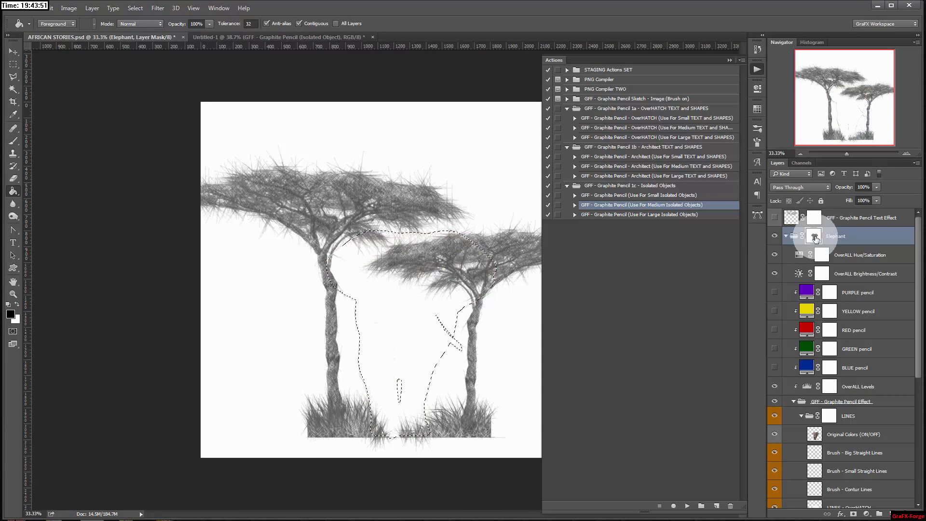
Deselect the elephant outline and invert the Elephant group's mask so that only the area inside the outline is shown
{"action": "left_click", "coordinate": [13, 76]}
{"action": "right_click", "coordinate": [438, 209]}
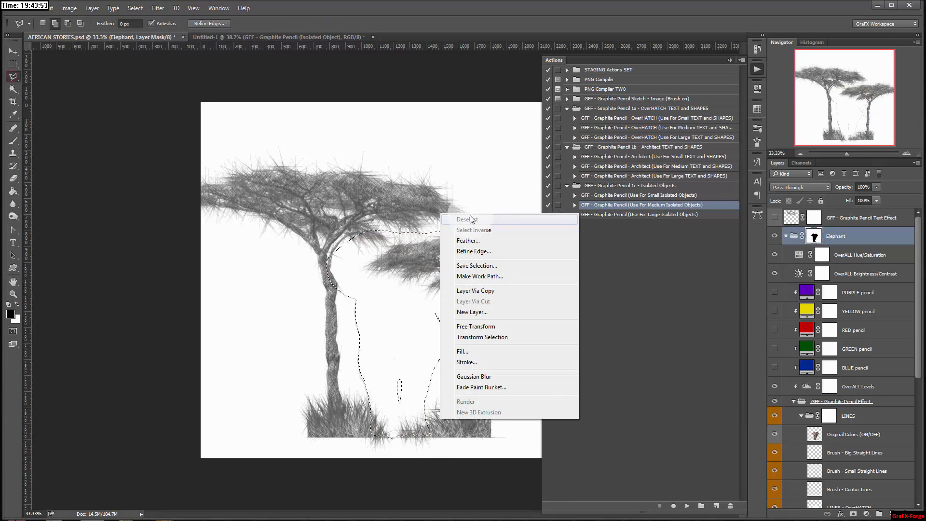
{"action": "left_click", "coordinate": [475, 217]}
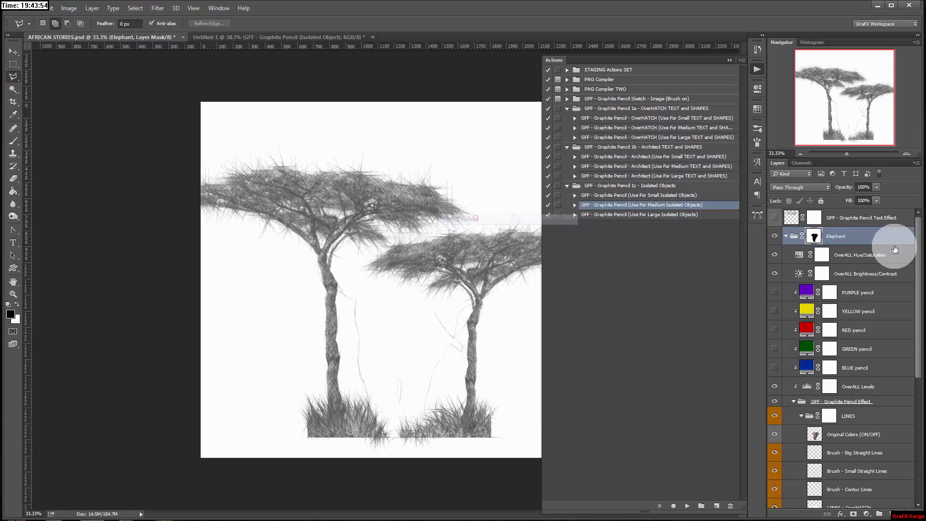
{"action": "left_click", "coordinate": [815, 237], "text": "shift"}
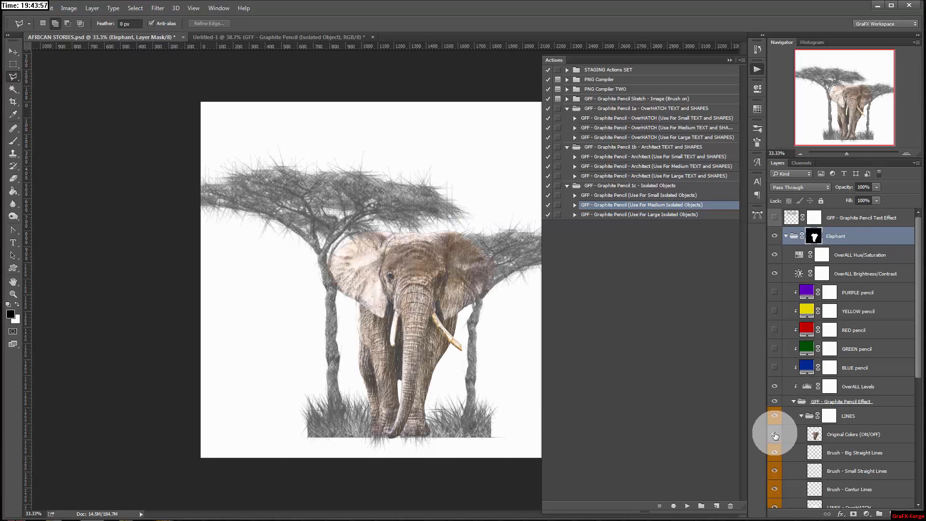
Hide the Original Colors layer, collapse the Elephant group and merge it into a single layer
{"action": "left_click", "coordinate": [786, 236]}
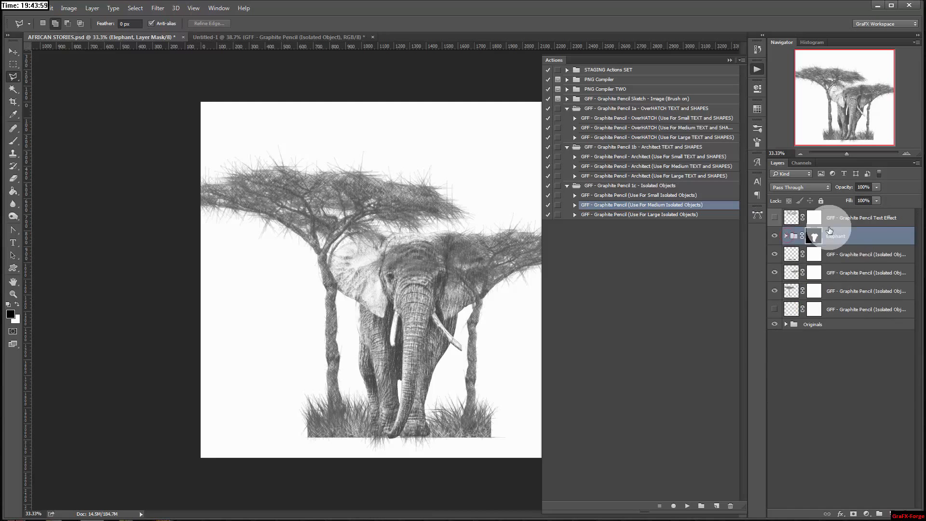
{"action": "right_click", "coordinate": [861, 235]}
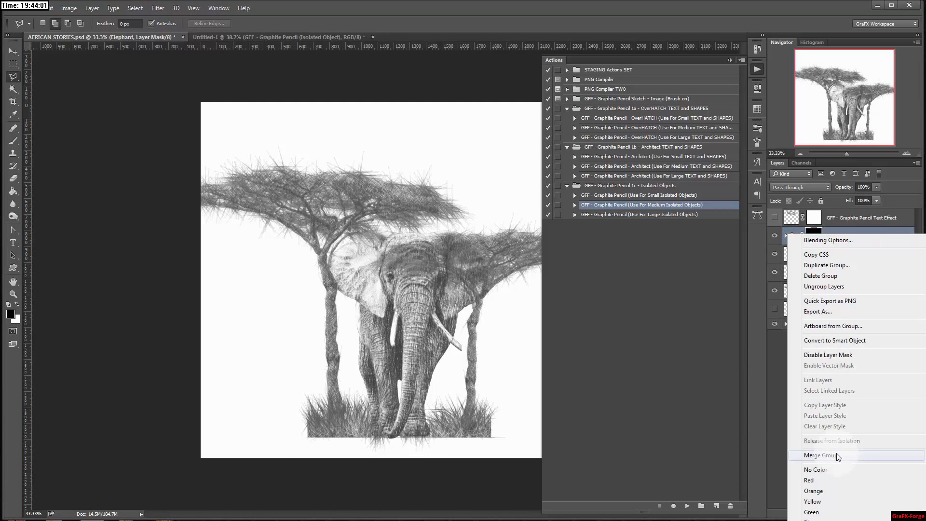
{"action": "left_click", "coordinate": [820, 455]}
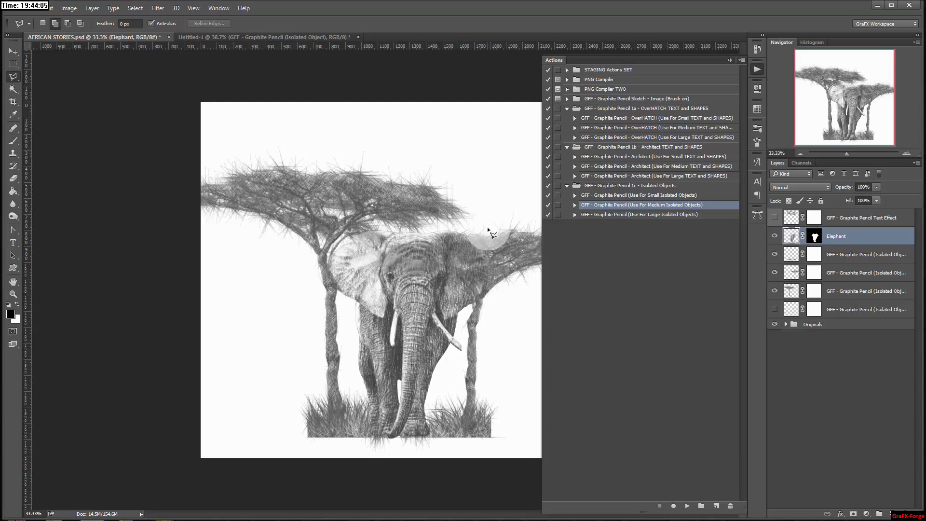
Scale the Elephant layer down to about 87%, shift it right and nudge it into place between the two tree trunks
{"action": "left_click", "coordinate": [791, 236]}
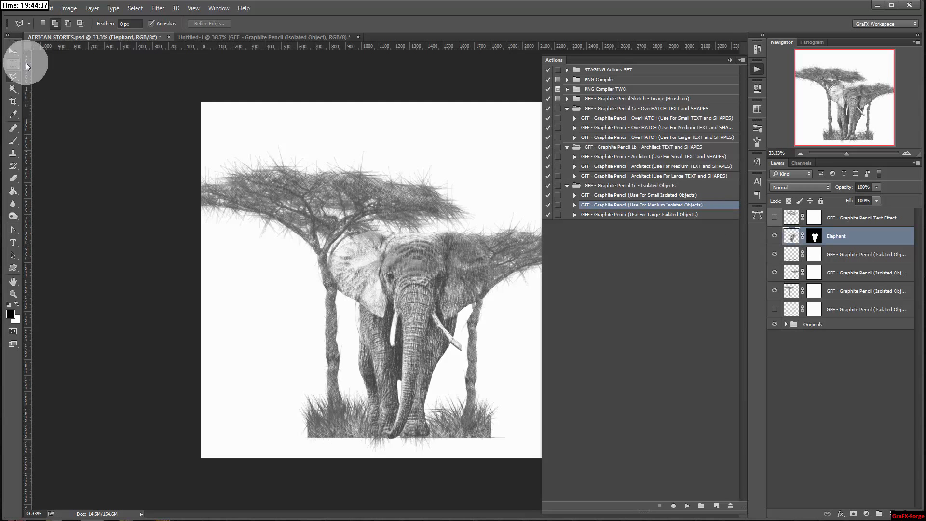
{"action": "left_click", "coordinate": [13, 51]}
{"action": "left_click_drag", "start_coordinate": [498, 226], "coordinate": [489, 261]}
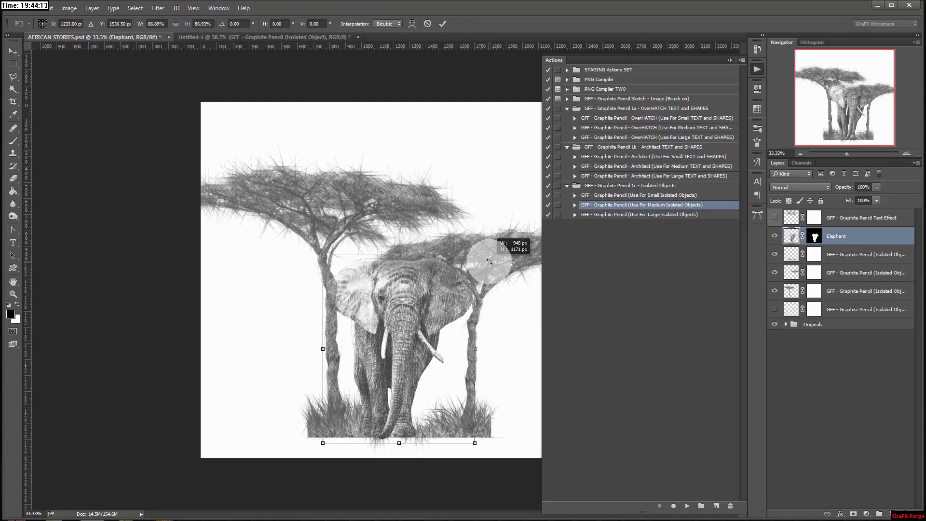
{"action": "left_click_drag", "start_coordinate": [436, 297], "coordinate": [444, 297]}
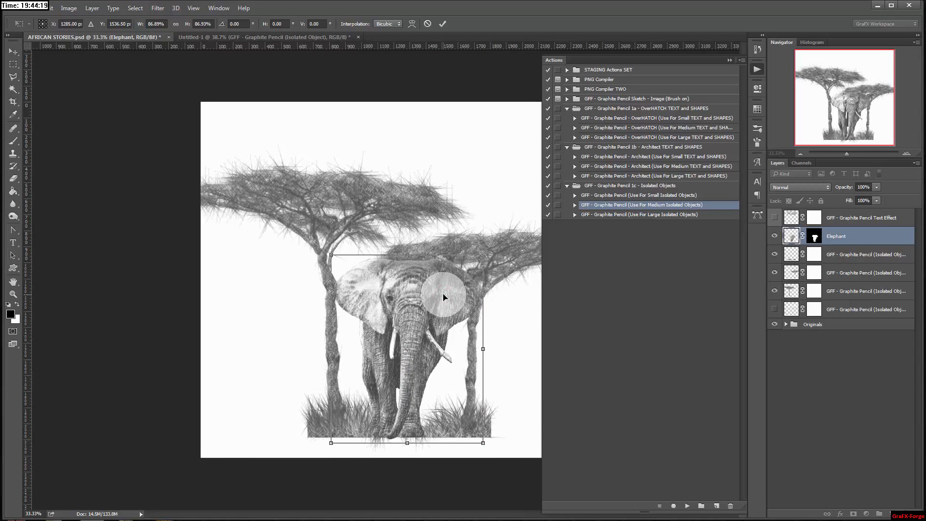
{"action": "key", "text": "Left"}
{"action": "key", "text": "Left"}
{"action": "key", "text": "Left"}
{"action": "key", "text": "Left"}
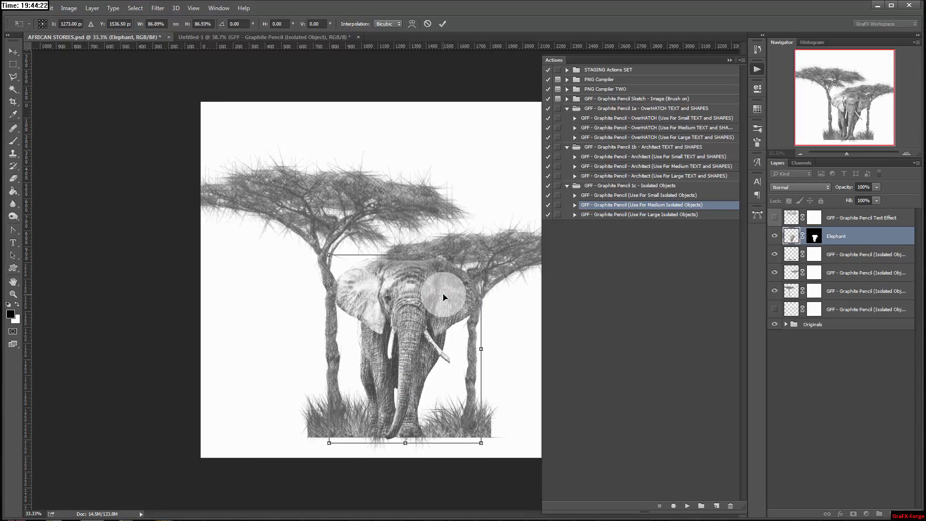
{"action": "key", "text": "Left"}
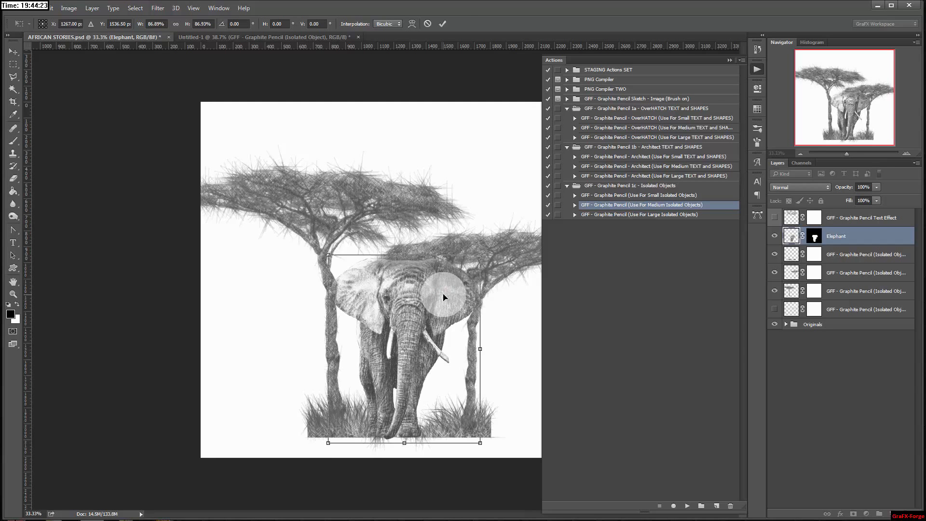
{"action": "key", "text": "Right"}
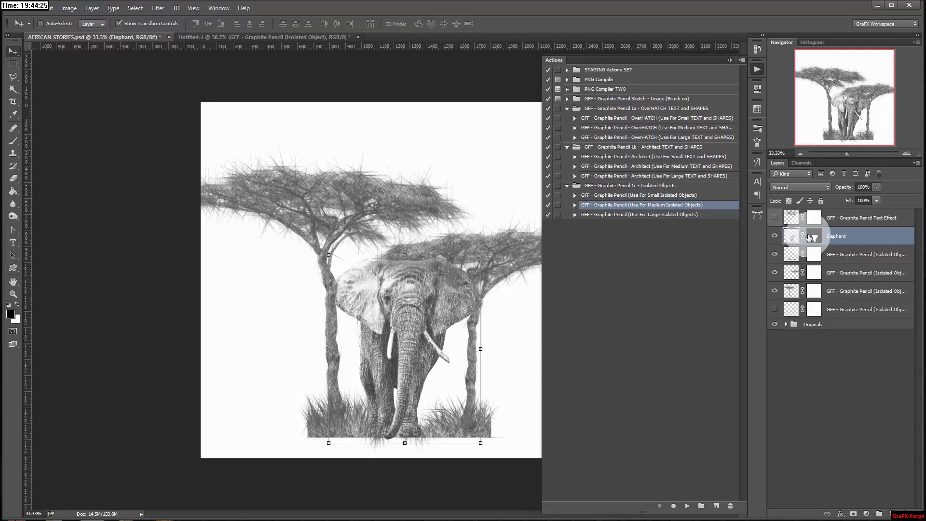
Load the Elephant layer's mask as a selection and fill it with black on the right tree copy's mask
{"action": "left_click", "coordinate": [820, 259]}
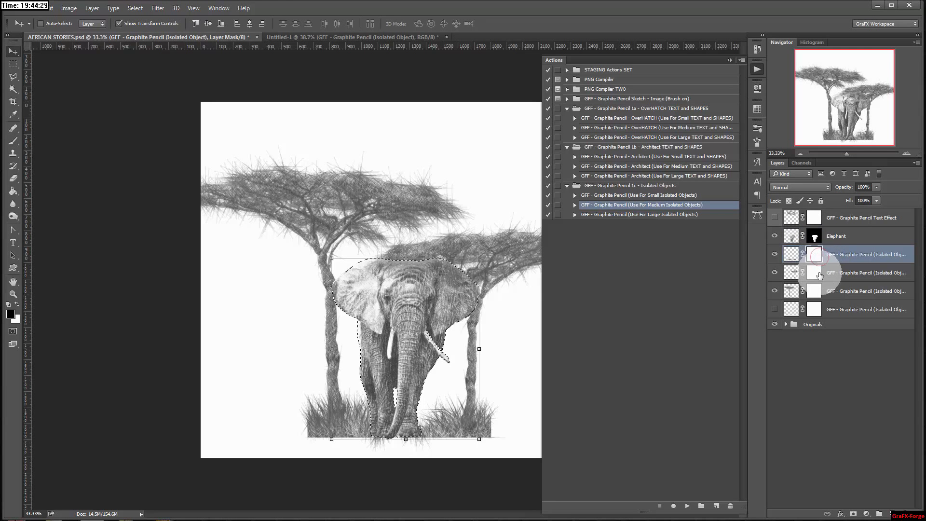
{"action": "left_click", "coordinate": [815, 273]}
{"action": "left_click", "coordinate": [13, 191]}
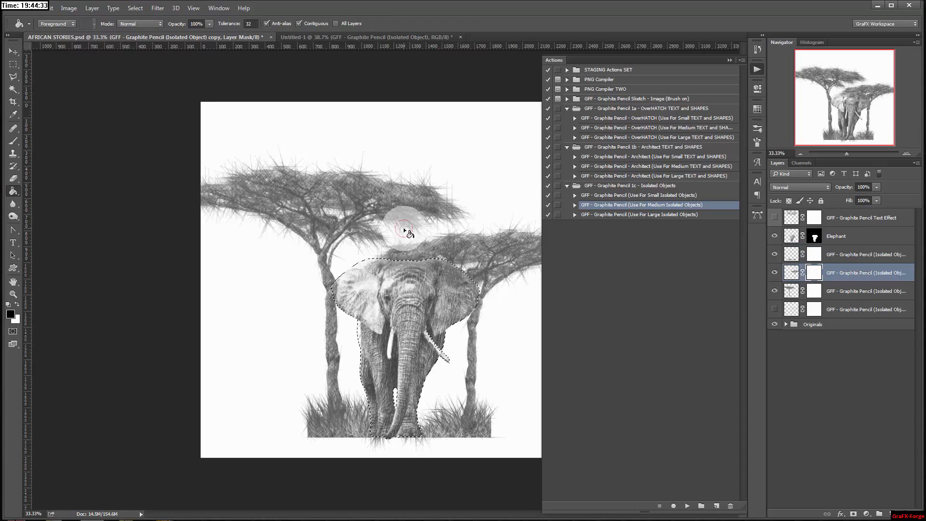
{"action": "left_click", "coordinate": [411, 277]}
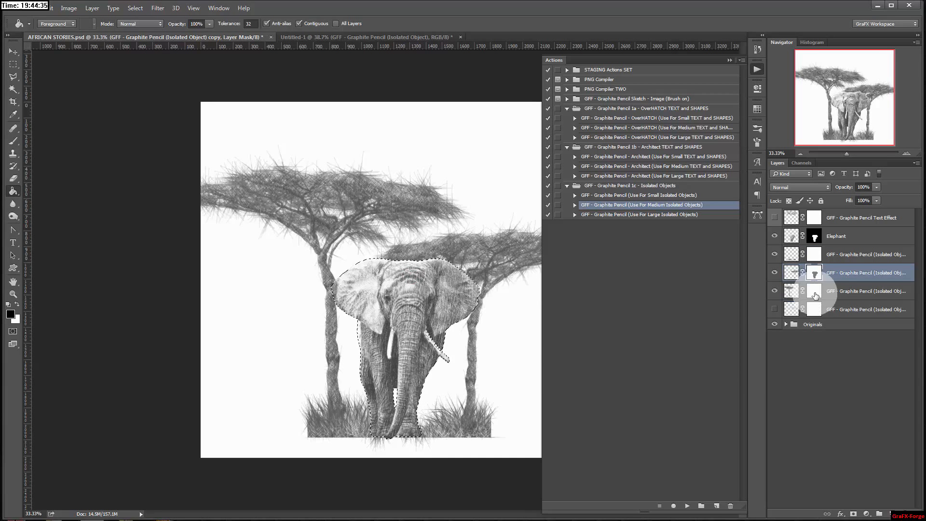
Fill the same elephant selection with black on the left tree's mask and deselect
{"action": "left_click", "coordinate": [815, 291]}
{"action": "left_click", "coordinate": [415, 276]}
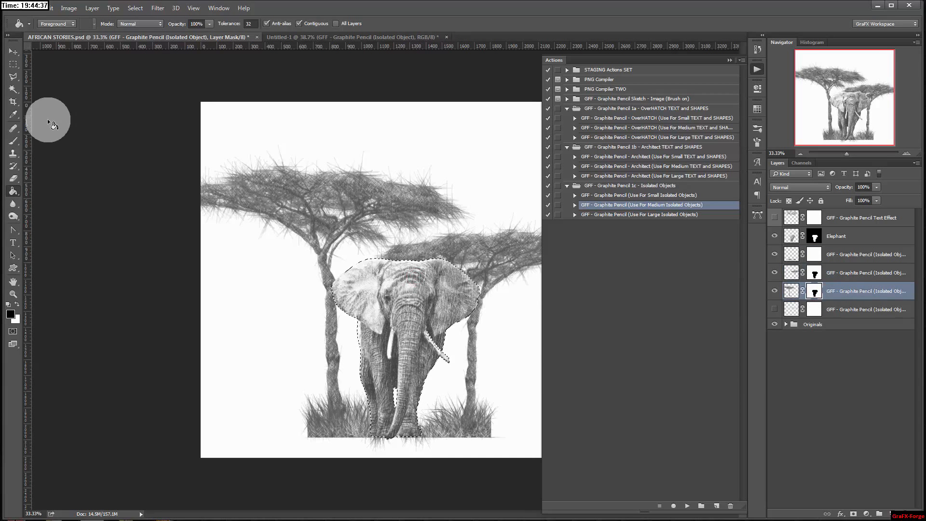
{"action": "left_click", "coordinate": [13, 141]}
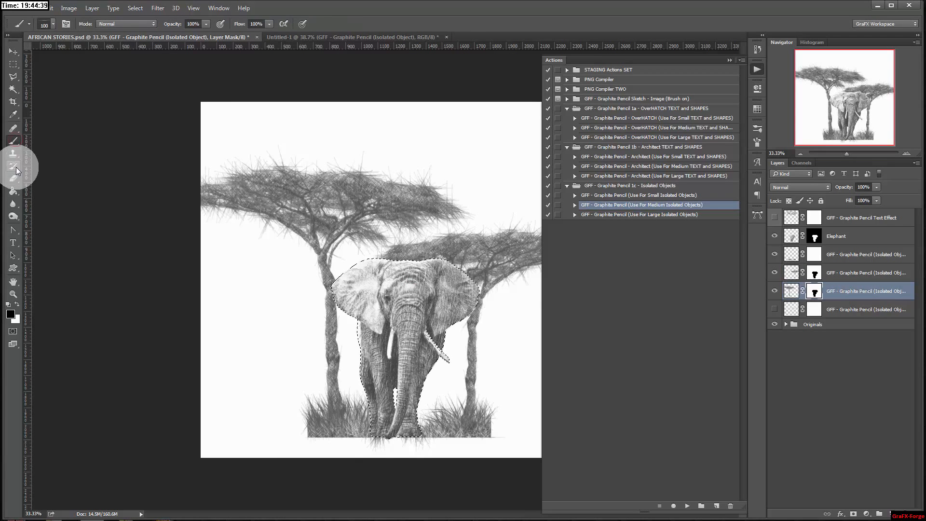
{"action": "left_click", "coordinate": [13, 76]}
{"action": "right_click", "coordinate": [382, 182]}
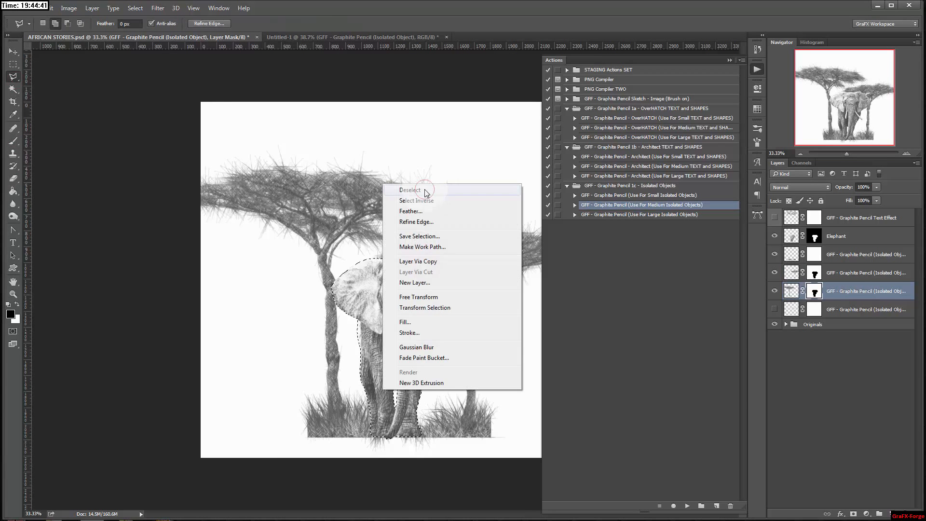
{"action": "left_click", "coordinate": [425, 189]}
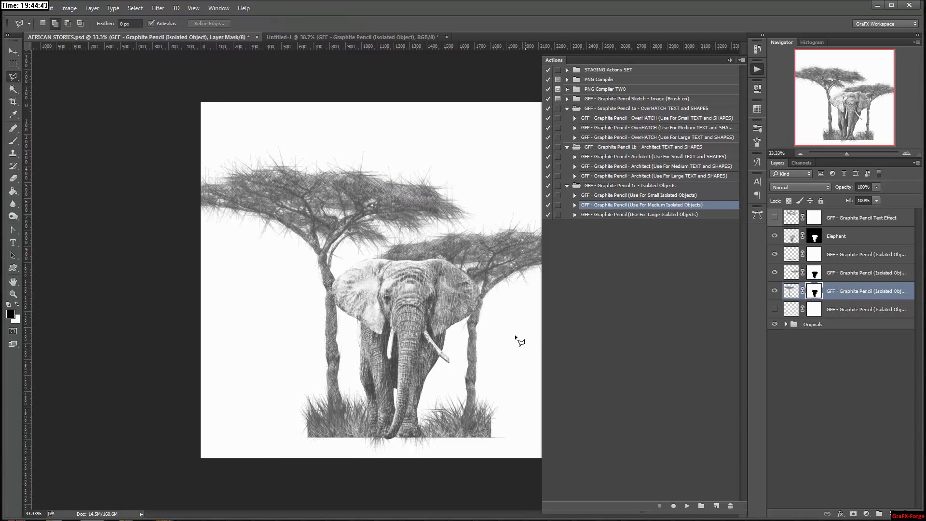
Select the elephant, grass, both tree layers and the hidden layer below them, and move them down together until the grass nears the canvas's lower edge
{"action": "left_click", "coordinate": [828, 294]}
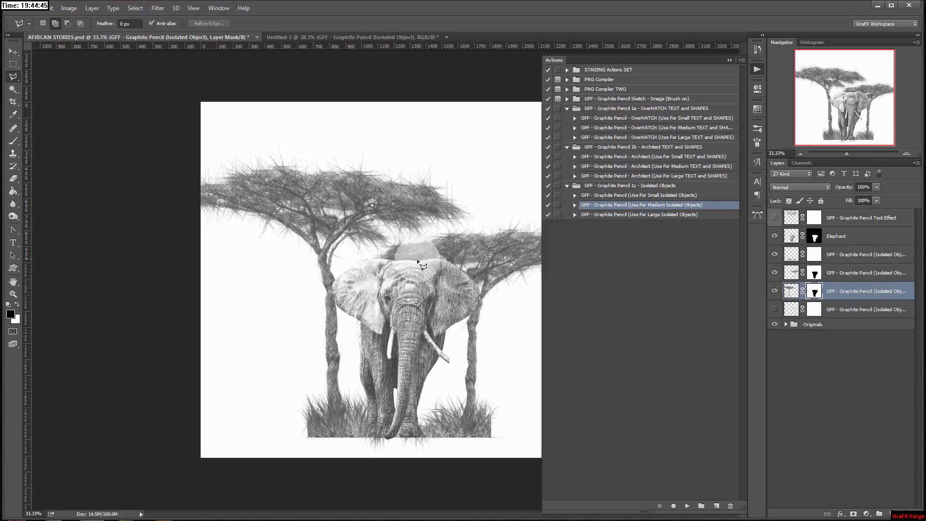
{"action": "left_click", "coordinate": [13, 51]}
{"action": "left_click", "coordinate": [849, 236]}
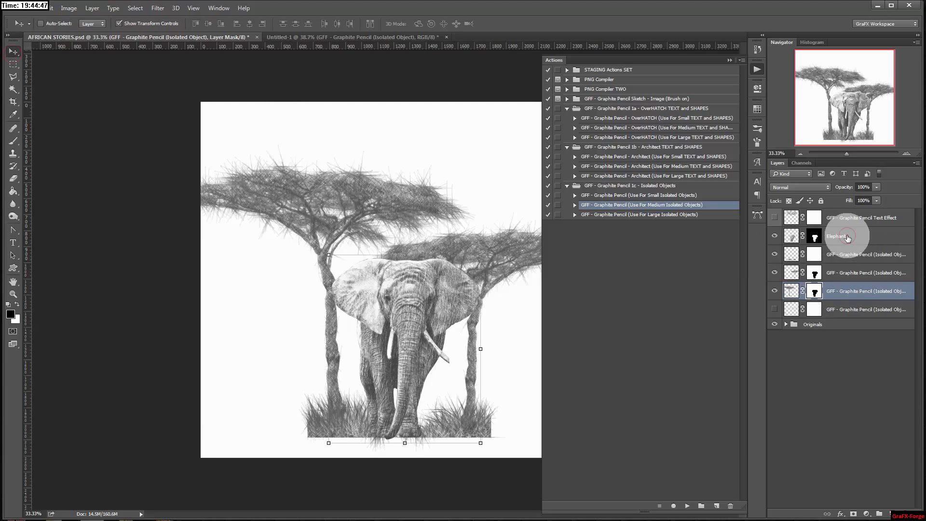
{"action": "left_click", "coordinate": [845, 255], "text": "shift"}
{"action": "left_click", "coordinate": [843, 268], "text": "shift"}
{"action": "left_click", "coordinate": [843, 288], "text": "shift"}
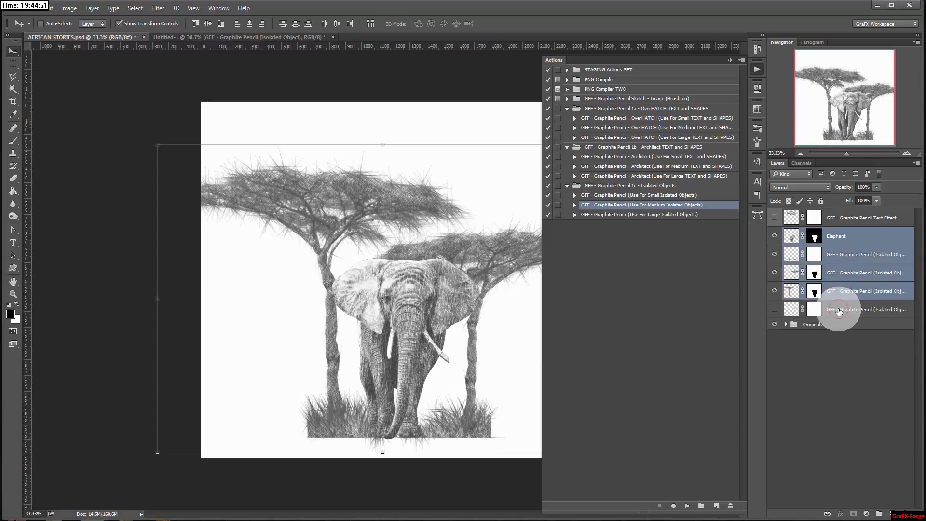
{"action": "left_click", "coordinate": [839, 312], "text": "shift"}
{"action": "left_click", "coordinate": [776, 309]}
{"action": "left_click", "coordinate": [775, 309]}
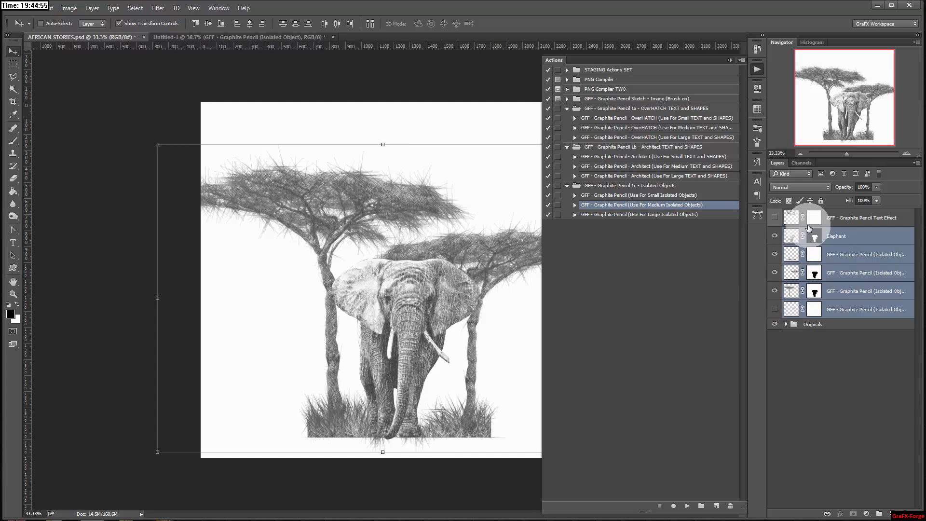
{"action": "left_click", "coordinate": [775, 218]}
{"action": "left_click", "coordinate": [775, 218]}
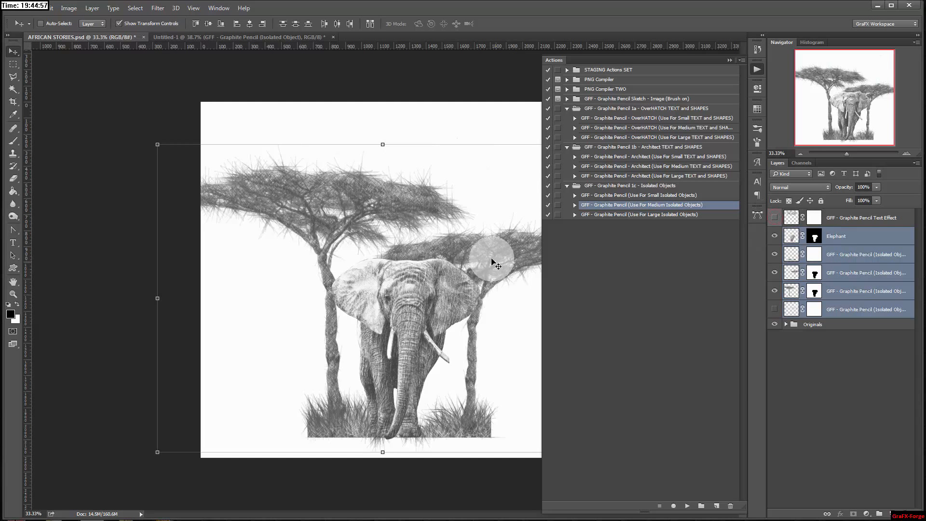
{"action": "left_click_drag", "start_coordinate": [492, 254], "coordinate": [496, 271]}
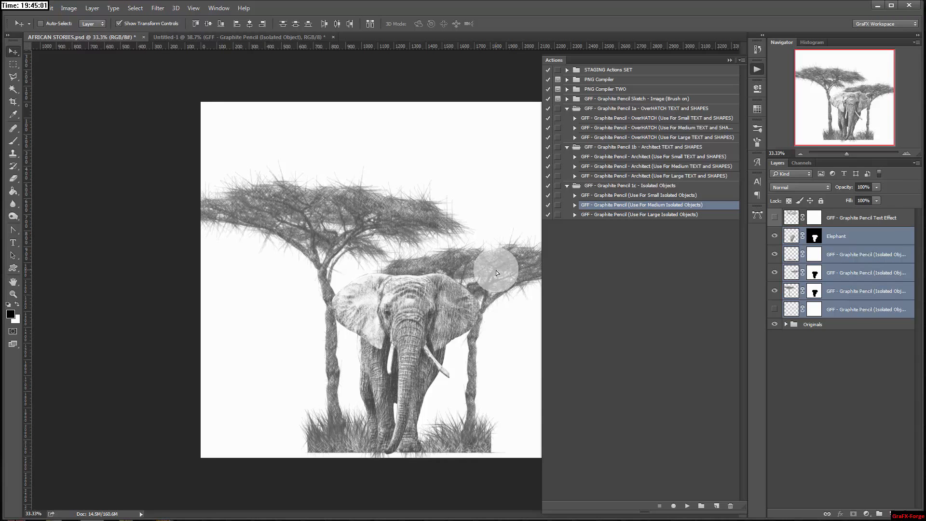
Show the AFRICAN STORIES text layer, scale it down and place it above the trees near the canvas's upper edge
{"action": "left_click", "coordinate": [845, 217]}
{"action": "left_click", "coordinate": [773, 217]}
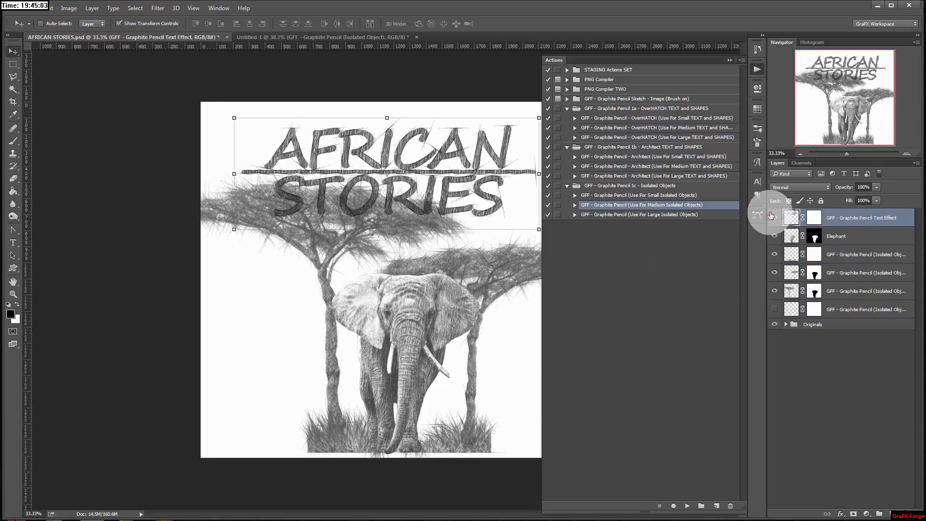
{"action": "left_click_drag", "start_coordinate": [228, 119], "coordinate": [295, 145]}
{"action": "left_click_drag", "start_coordinate": [430, 178], "coordinate": [449, 155]}
{"action": "key", "text": "Return"}
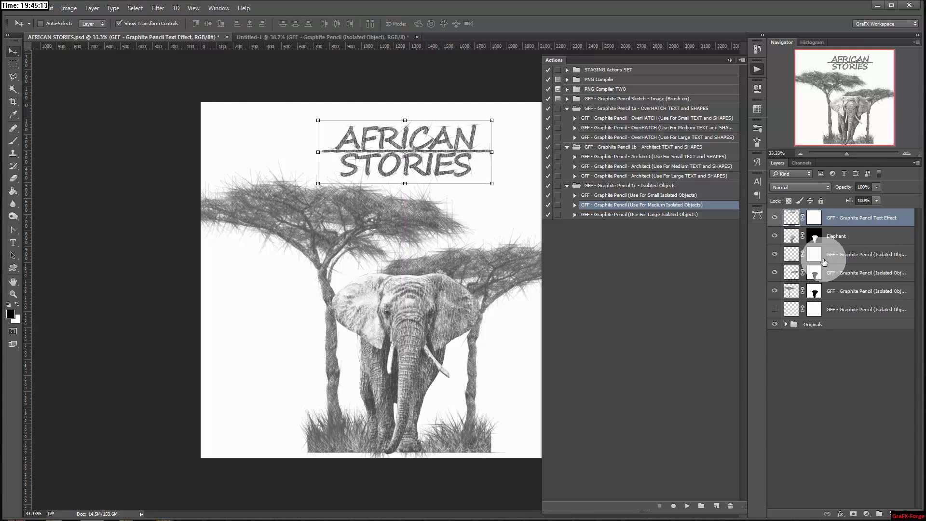
Show the hidden cloud layer, scale it down and move it up so it overlaps the canvas's upper edge
{"action": "left_click", "coordinate": [838, 248]}
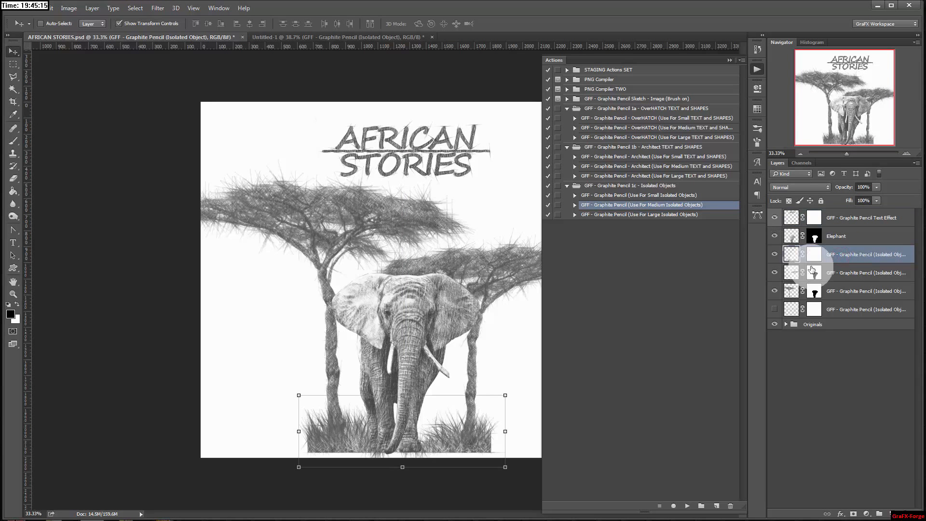
{"action": "left_click", "coordinate": [782, 310]}
{"action": "left_click", "coordinate": [775, 308]}
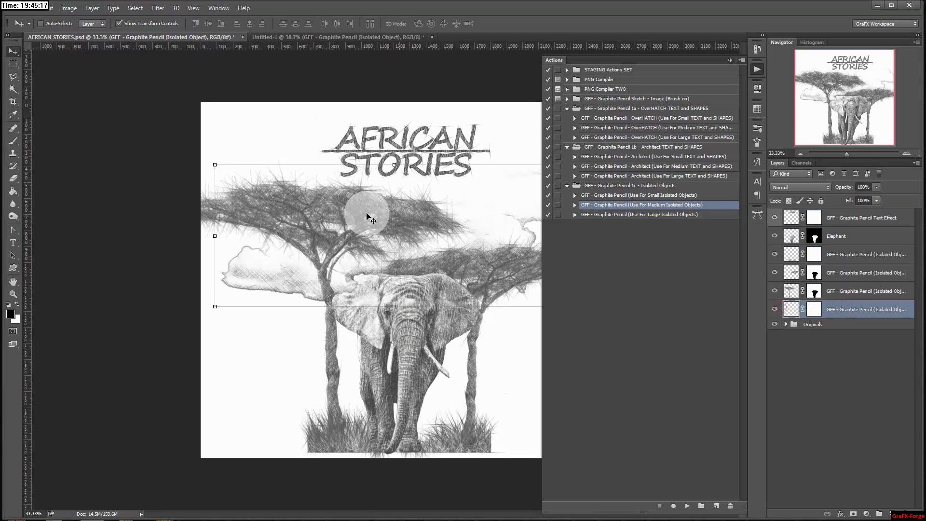
{"action": "left_click", "coordinate": [215, 165]}
{"action": "left_click_drag", "start_coordinate": [215, 165], "coordinate": [293, 202]}
{"action": "left_click_drag", "start_coordinate": [441, 225], "coordinate": [503, 97]}
{"action": "key", "text": "Return"}
Hide the AFRICAN STORIES text, then duplicate the cloud layer with the copy shifted left and flipped horizontally
{"action": "left_click", "coordinate": [774, 218]}
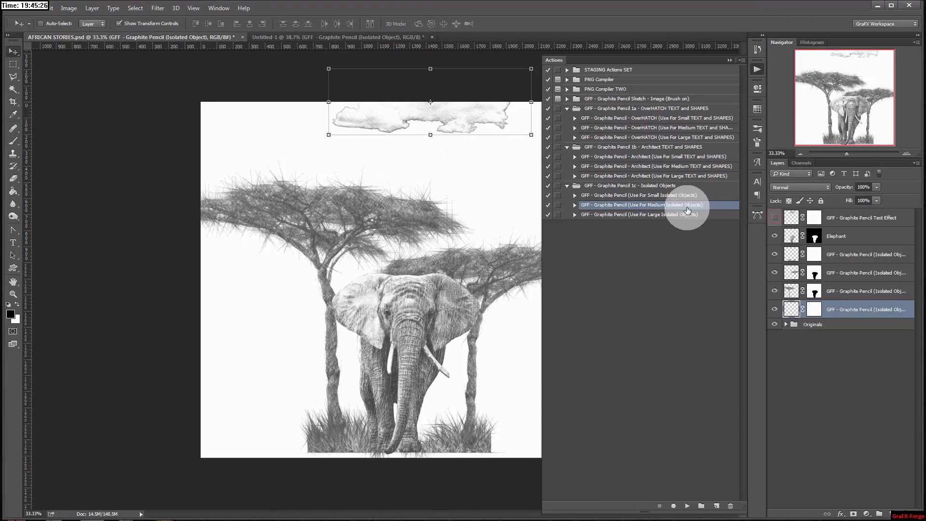
{"action": "left_click_drag", "start_coordinate": [455, 116], "coordinate": [414, 118]}
{"action": "right_click", "coordinate": [344, 103]}
{"action": "left_click", "coordinate": [401, 267]}
{"action": "key", "text": "Return"}
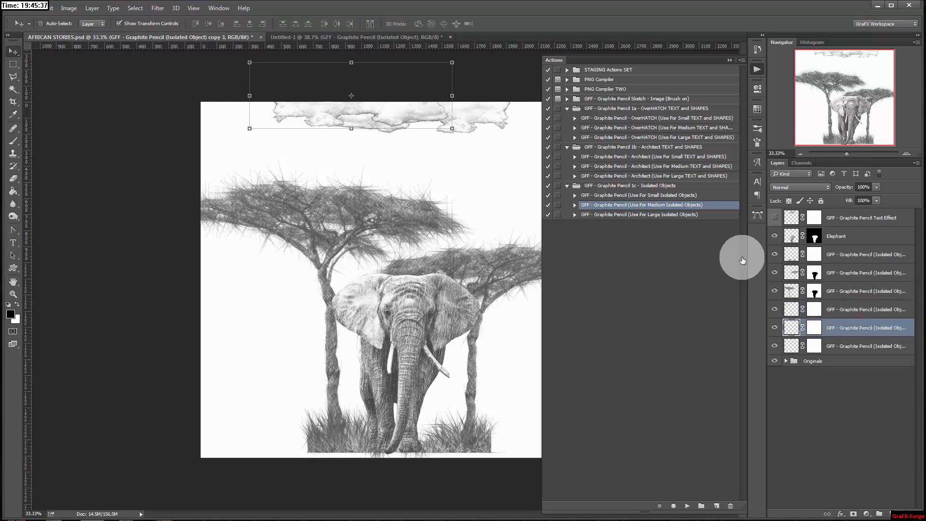
Duplicate both cloud layers beneath the originals, squash the copies to about 74% height slightly lower, and set their opacity to 33%
{"action": "left_click", "coordinate": [844, 328], "text": "shift"}
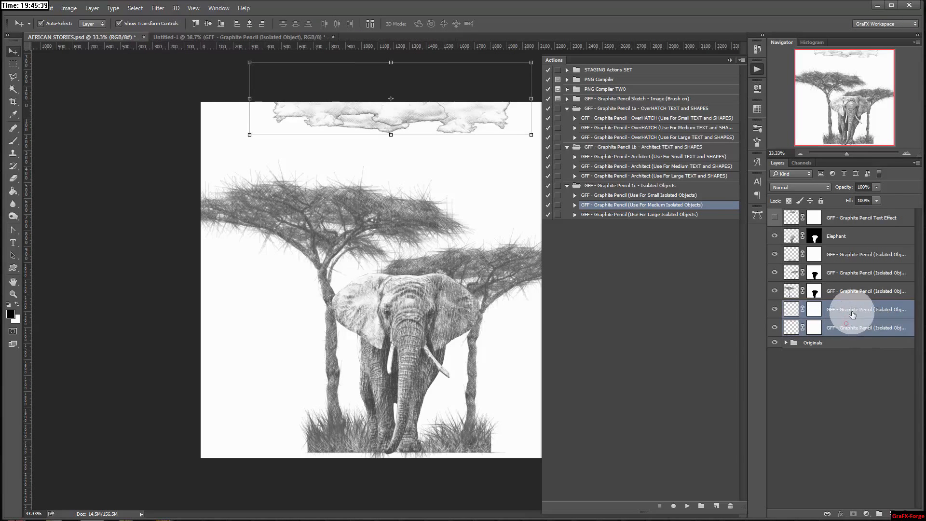
{"action": "left_click_drag", "start_coordinate": [844, 328], "coordinate": [848, 367]}
{"action": "left_click_drag", "start_coordinate": [443, 117], "coordinate": [442, 135]}
{"action": "left_click_drag", "start_coordinate": [391, 86], "coordinate": [390, 94]}
{"action": "mouse_move", "coordinate": [437, 118]}
{"action": "left_mouse_down"}
{"action": "mouse_move", "coordinate": [440, 107]}
{"action": "mouse_move", "coordinate": [452, 116]}
{"action": "left_mouse_up"}
{"action": "left_click_drag", "start_coordinate": [845, 187], "coordinate": [824, 189]}
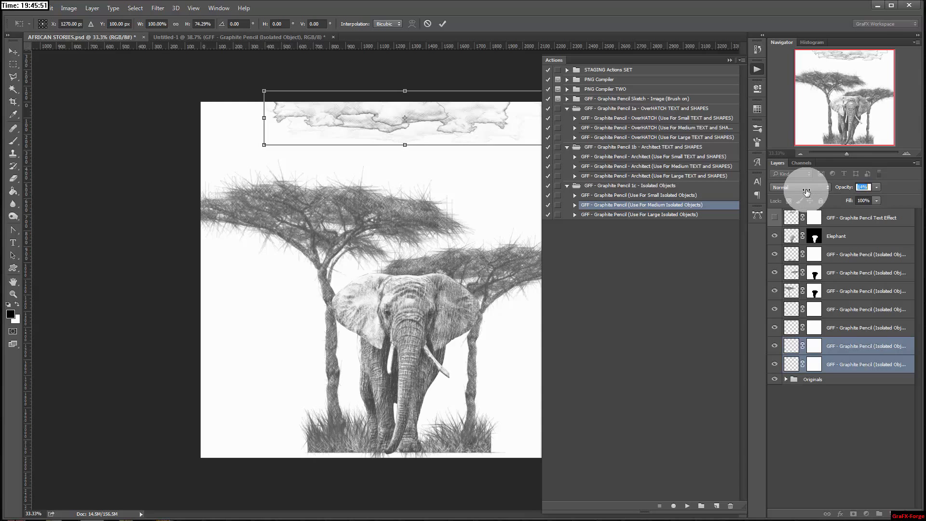
{"action": "left_click_drag", "start_coordinate": [806, 192], "coordinate": [849, 187]}
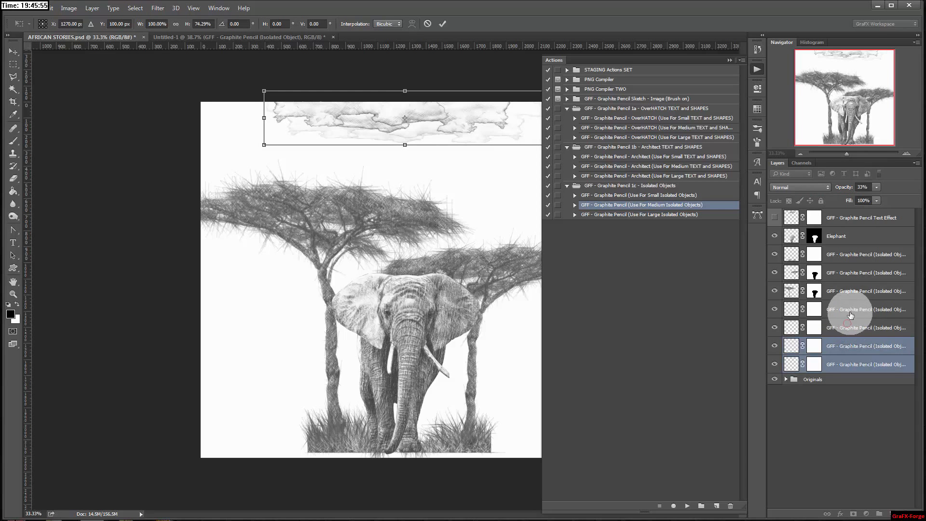
Reduce the opacity of the two upper cloud layers to 49% for the original and 45% for its flipped copy
{"action": "left_click", "coordinate": [855, 325]}
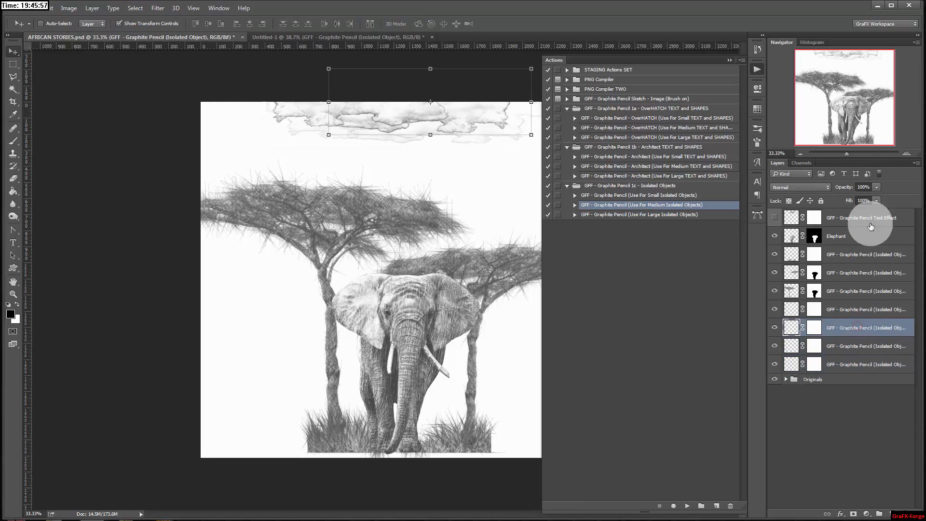
{"action": "left_click_drag", "start_coordinate": [848, 187], "coordinate": [820, 190]}
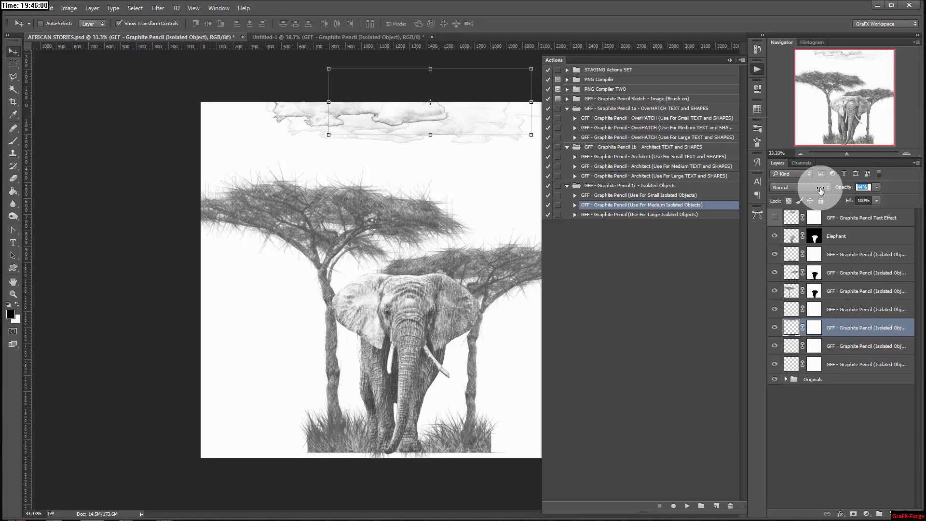
{"action": "left_click", "coordinate": [847, 309]}
{"action": "left_click_drag", "start_coordinate": [845, 190], "coordinate": [819, 188]}
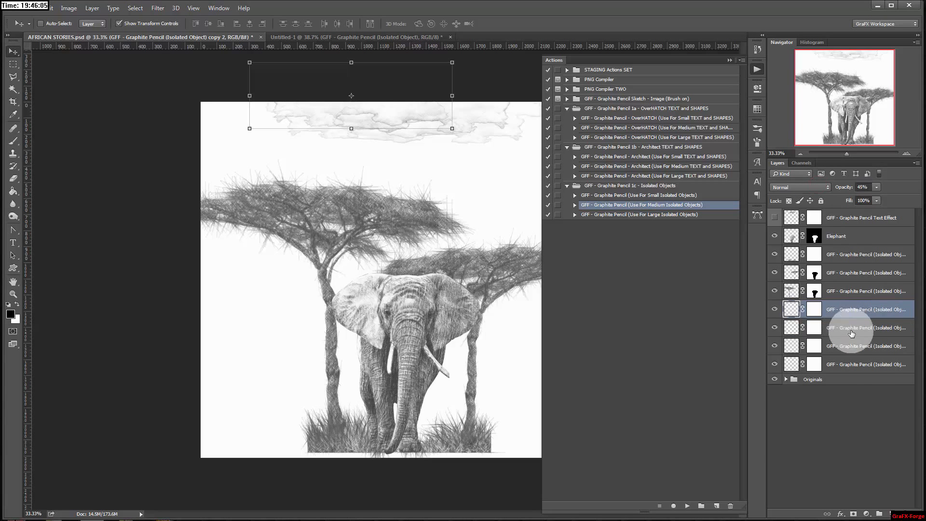
Duplicate the two 33% cloud layers, squash the copies to about 62% height below the others, and flip them horizontally
{"action": "left_click", "coordinate": [848, 346]}
{"action": "left_click", "coordinate": [854, 365], "text": "shift"}
{"action": "left_click_drag", "start_coordinate": [857, 348], "coordinate": [859, 374], "text": "alt"}
{"action": "left_click_drag", "start_coordinate": [404, 91], "coordinate": [443, 137]}
{"action": "right_click", "coordinate": [431, 131]}
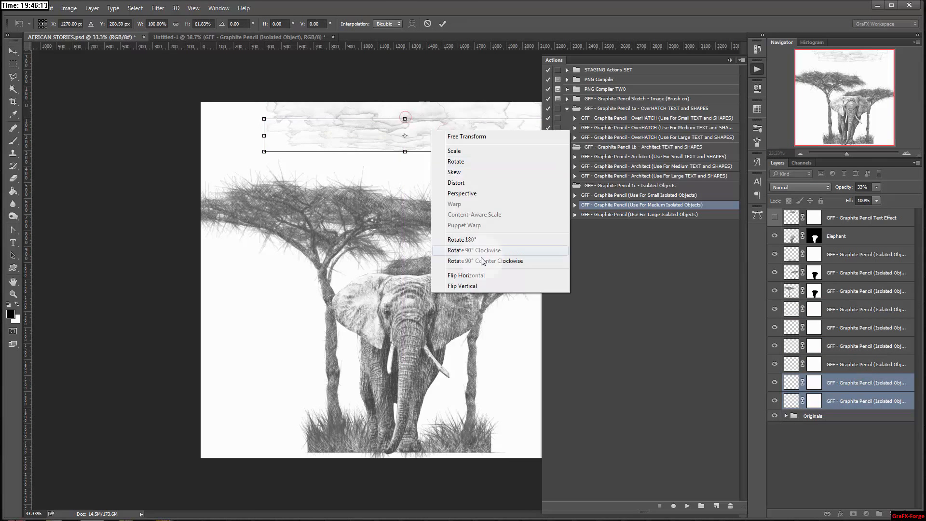
{"action": "left_click", "coordinate": [482, 275]}
{"action": "left_click_drag", "start_coordinate": [479, 151], "coordinate": [492, 151]}
{"action": "key", "text": "Return"}
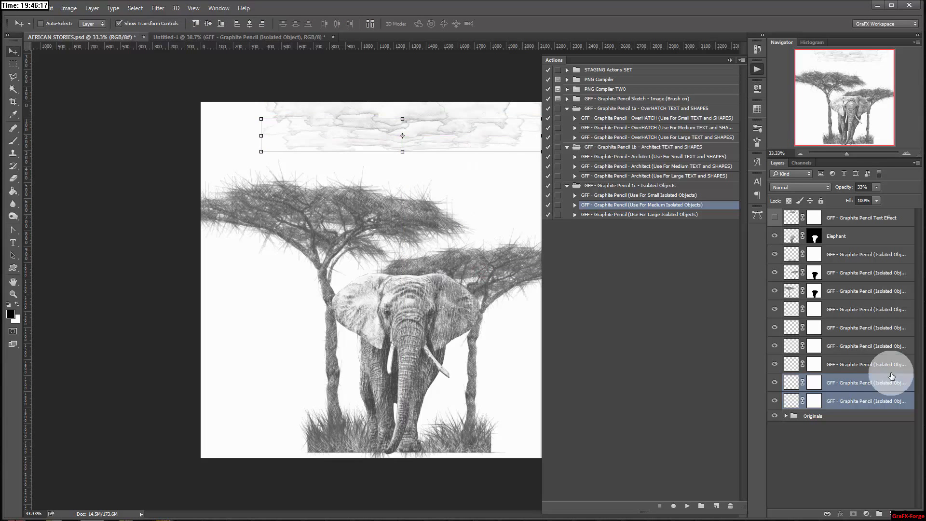
Select all six cloud layers and merge them into one layer
{"action": "left_click", "coordinate": [844, 365], "text": "shift"}
{"action": "left_click", "coordinate": [846, 347], "text": "shift"}
{"action": "left_click", "coordinate": [847, 329], "text": "shift"}
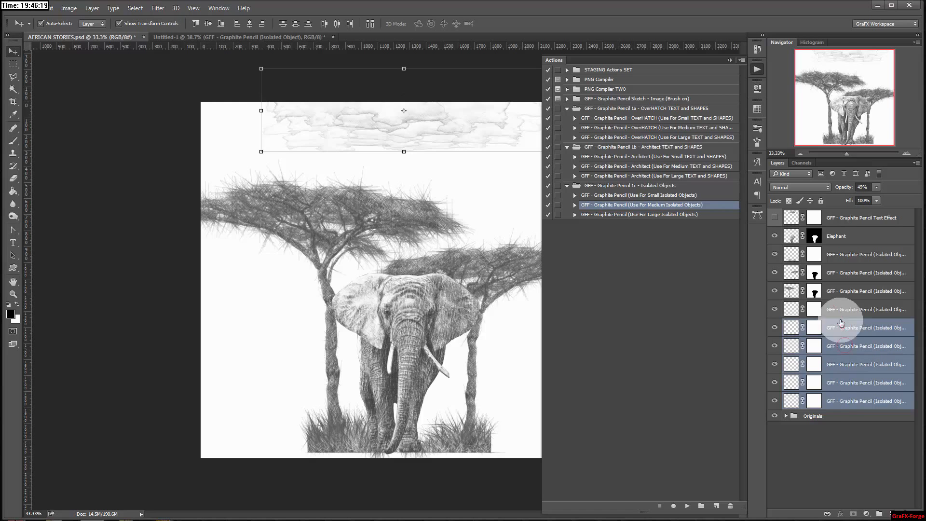
{"action": "left_click", "coordinate": [850, 311], "text": "shift"}
{"action": "right_click", "coordinate": [857, 310]}
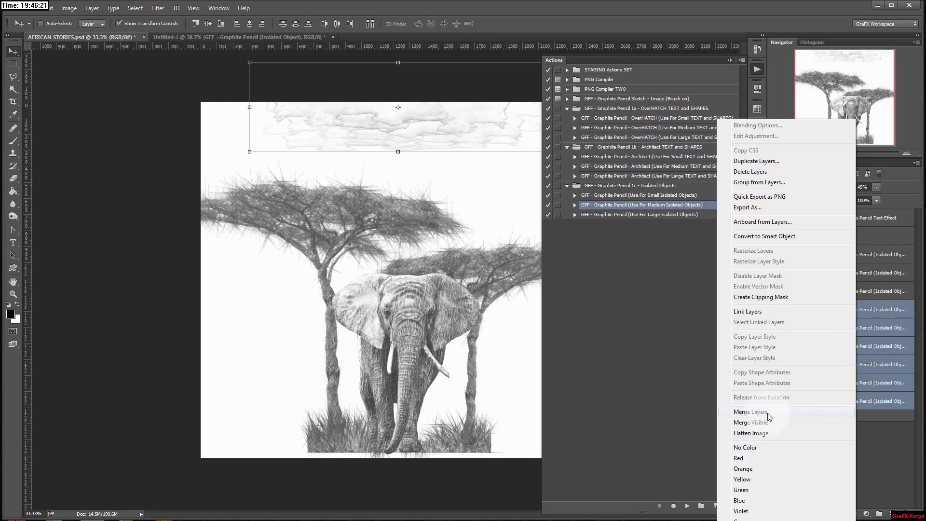
{"action": "left_click", "coordinate": [768, 412]}
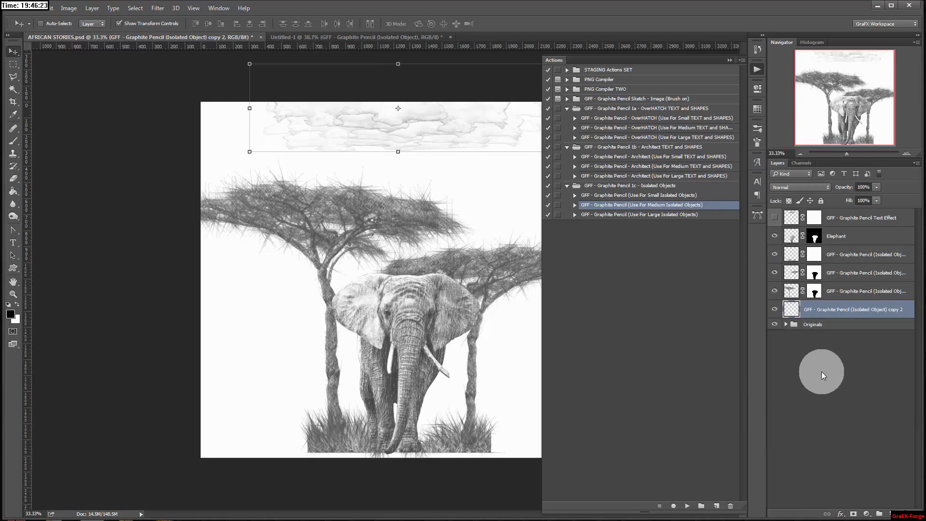
Apply a Gaussian Blur to the merged cloud layer
{"action": "left_click", "coordinate": [155, 8]}
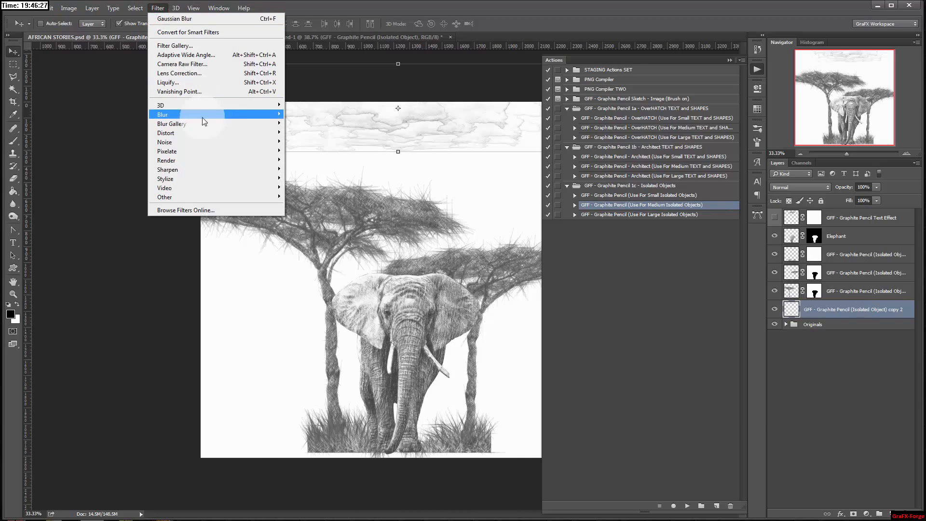
{"action": "mouse_move", "coordinate": [201, 116]}
{"action": "left_click", "coordinate": [309, 151]}
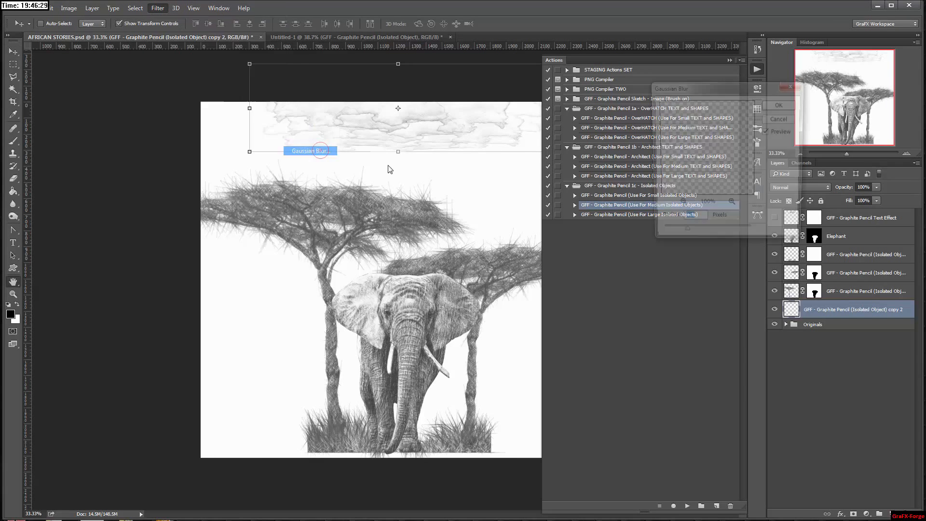
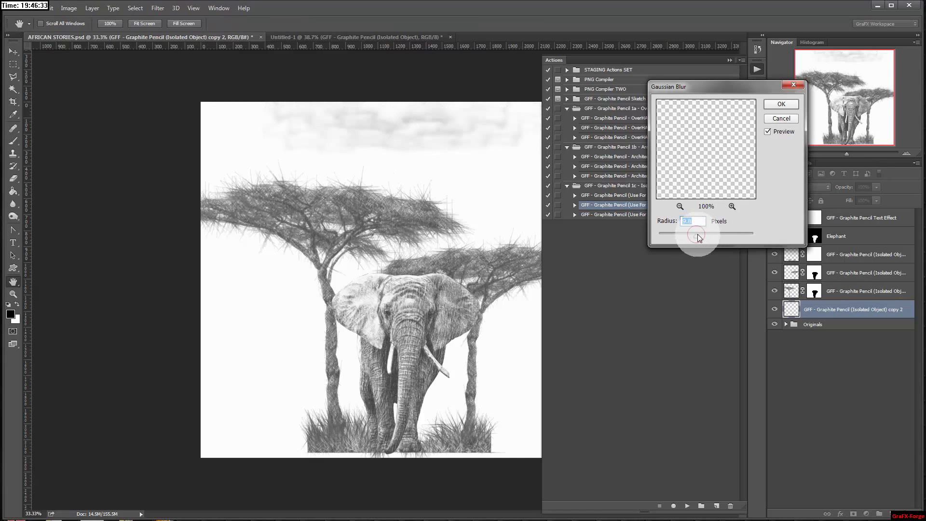
{"action": "left_click", "coordinate": [781, 104]}
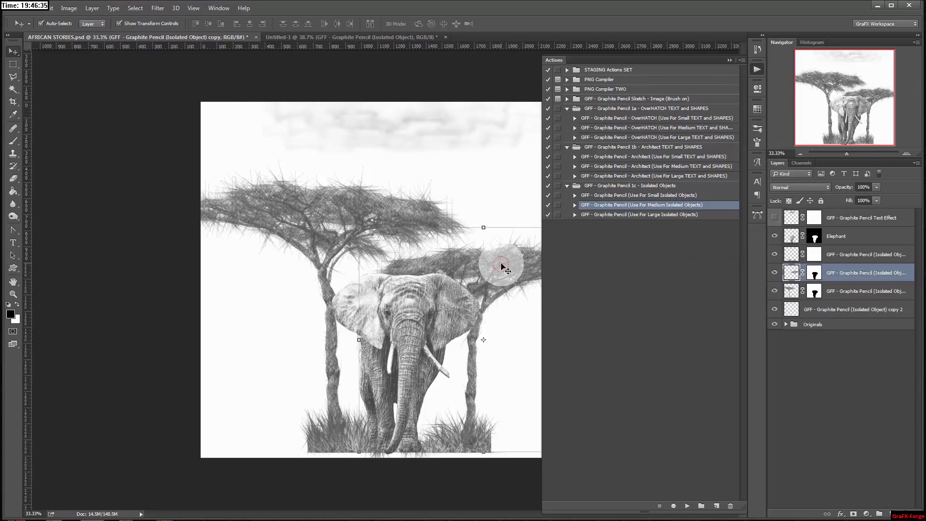
Apply a Gaussian Blur with an 8.0-pixel radius to the right tree layer
{"action": "left_click", "coordinate": [158, 8]}
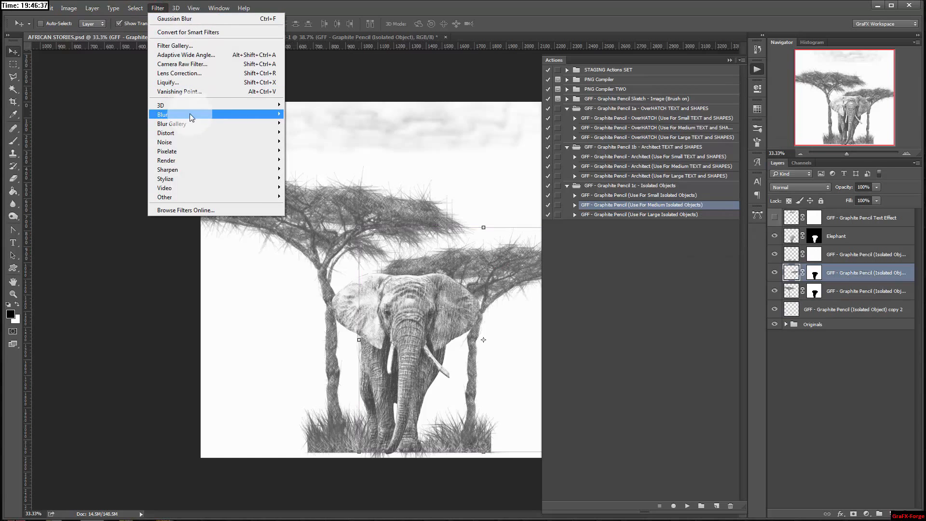
{"action": "mouse_move", "coordinate": [192, 116]}
{"action": "left_click", "coordinate": [310, 151]}
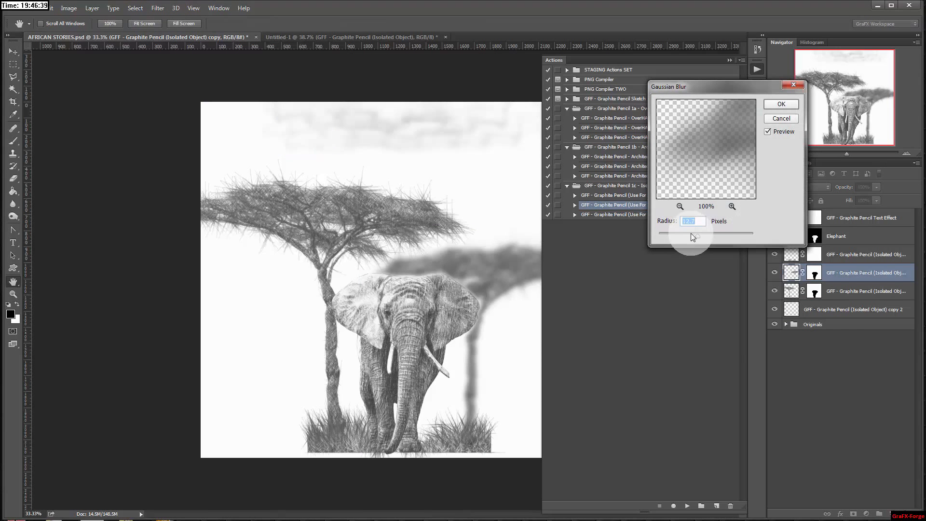
{"action": "left_click_drag", "start_coordinate": [690, 233], "coordinate": [693, 236]}
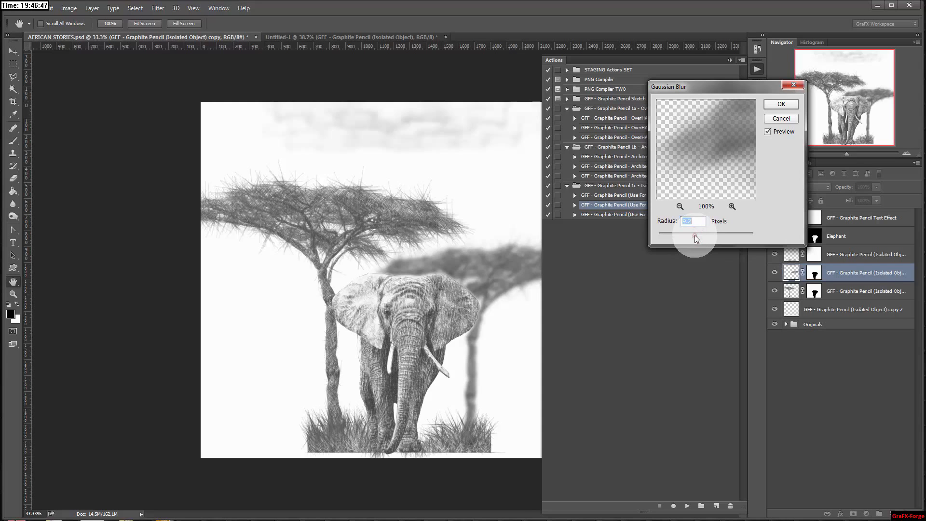
{"action": "left_click", "coordinate": [781, 103]}
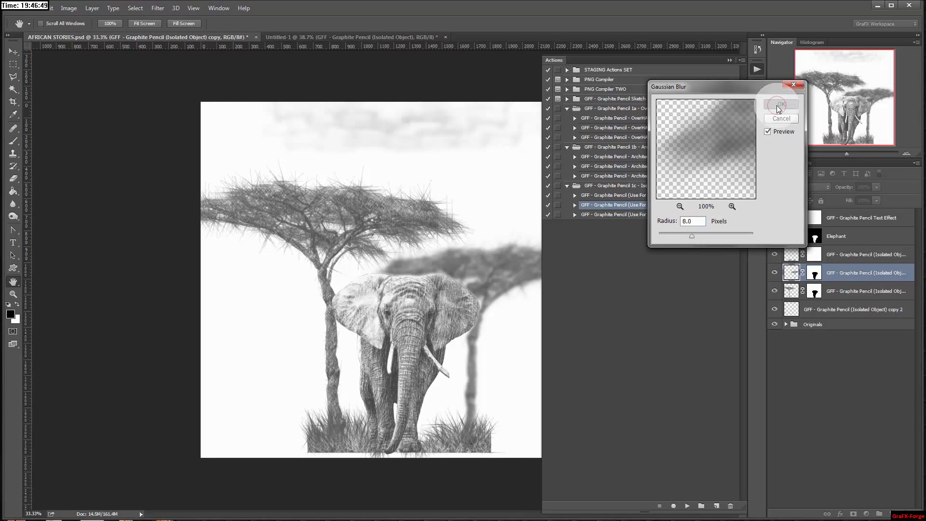
Apply a lighter Gaussian Blur to the left tree layer than the one on the right tree
{"action": "left_click", "coordinate": [166, 6]}
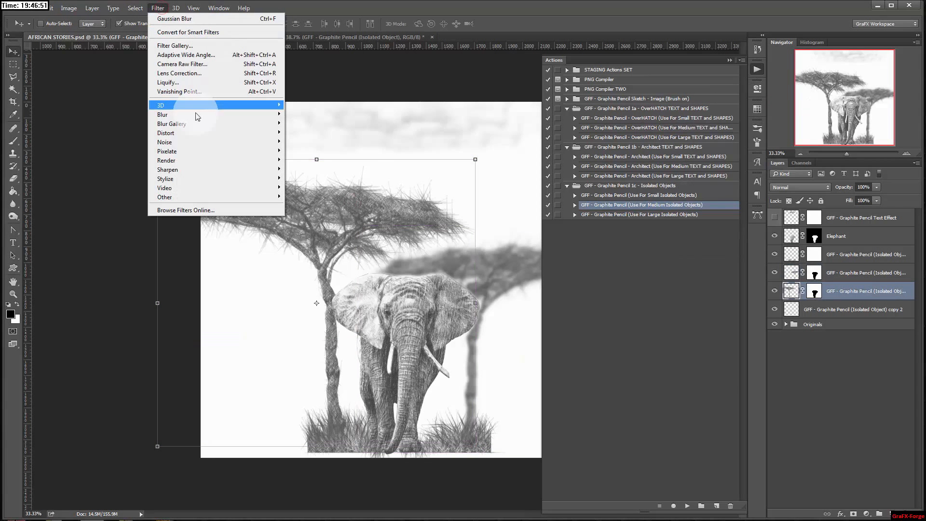
{"action": "mouse_move", "coordinate": [233, 117]}
{"action": "left_click", "coordinate": [311, 150]}
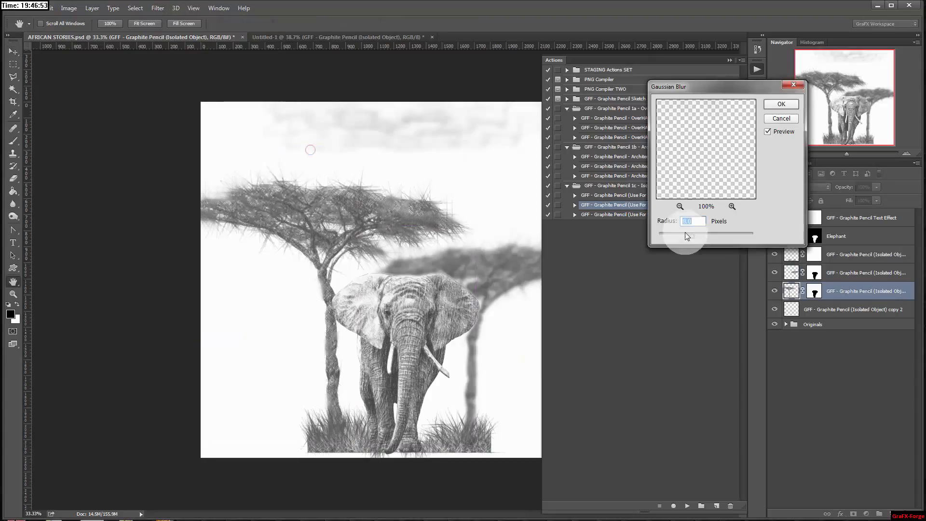
{"action": "left_click_drag", "start_coordinate": [677, 235], "coordinate": [679, 236]}
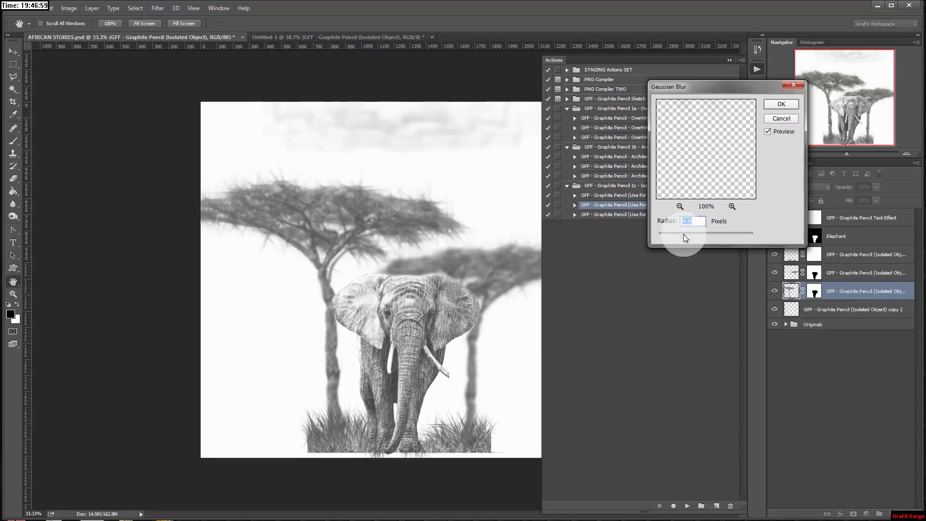
{"action": "left_click", "coordinate": [781, 103]}
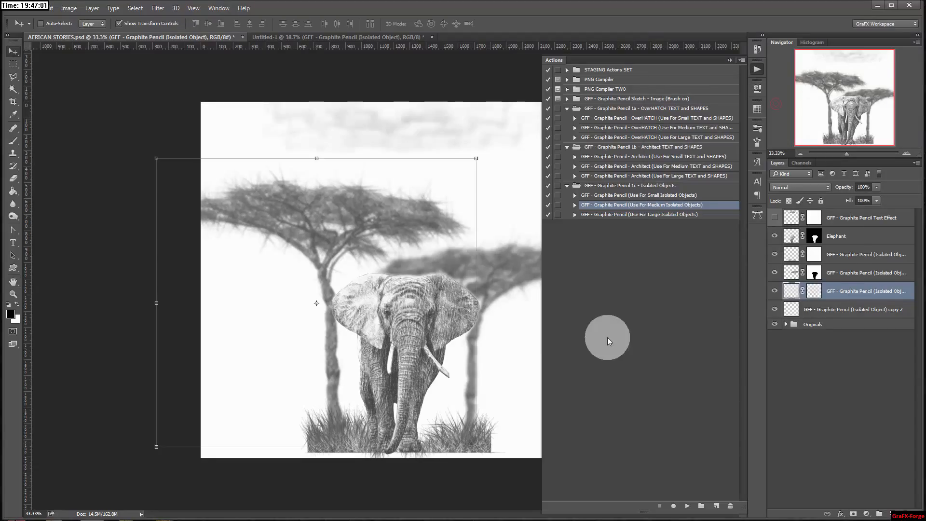
Duplicate the grass layer and place the copies side by side across the upper part of the canvas
{"action": "left_click", "coordinate": [844, 256]}
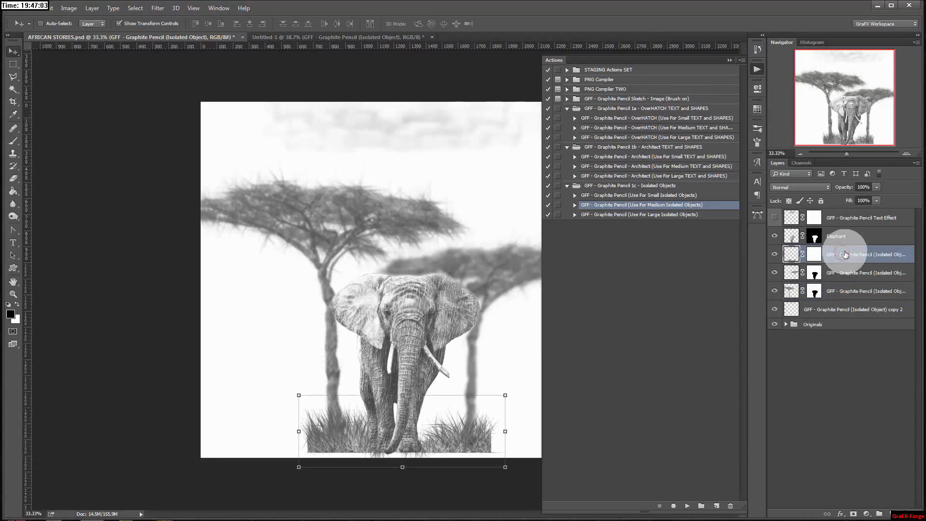
{"action": "key", "text": "ctrl+j"}
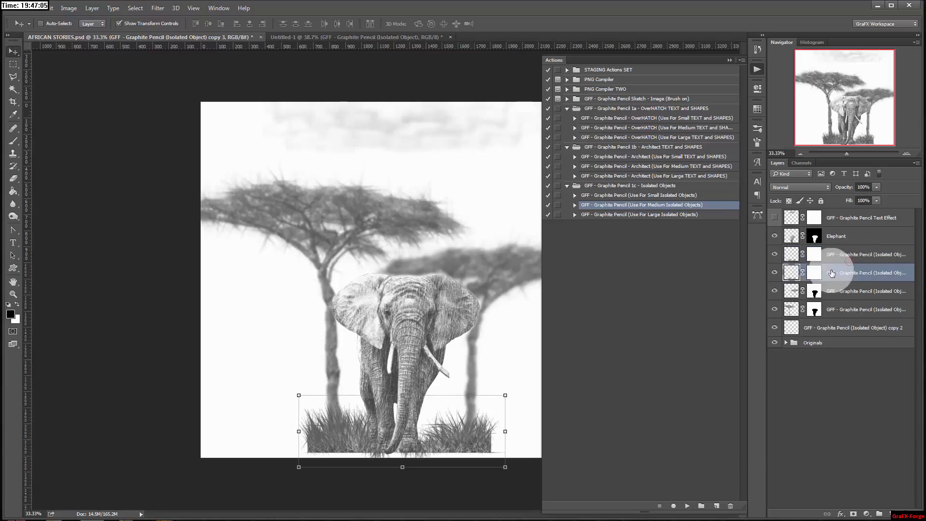
{"action": "left_click_drag", "start_coordinate": [472, 437], "coordinate": [539, 384]}
{"action": "left_click_drag", "start_coordinate": [437, 382], "coordinate": [453, 178]}
Select both grass copies and merge them into a single layer
{"action": "left_click", "coordinate": [858, 291], "text": "shift"}
{"action": "left_click", "coordinate": [854, 271]}
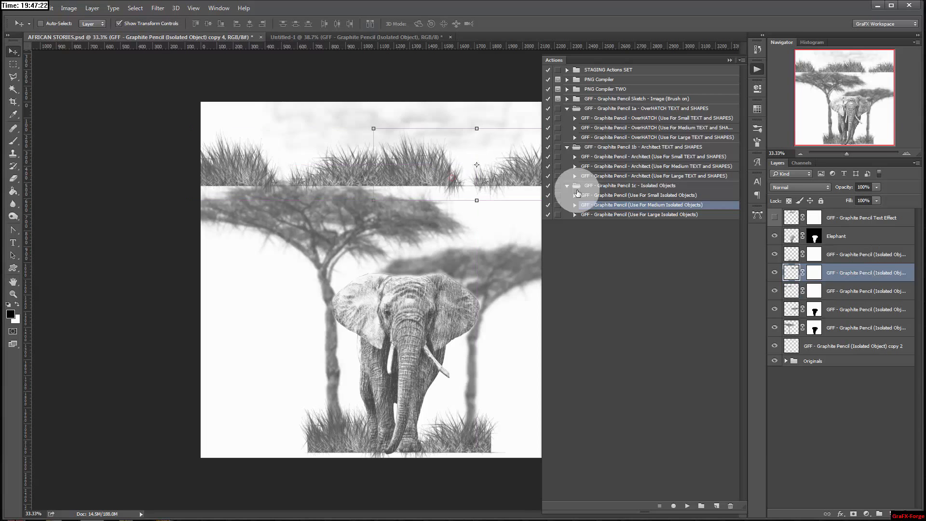
{"action": "left_click", "coordinate": [833, 289], "text": "shift"}
{"action": "right_click", "coordinate": [857, 274]}
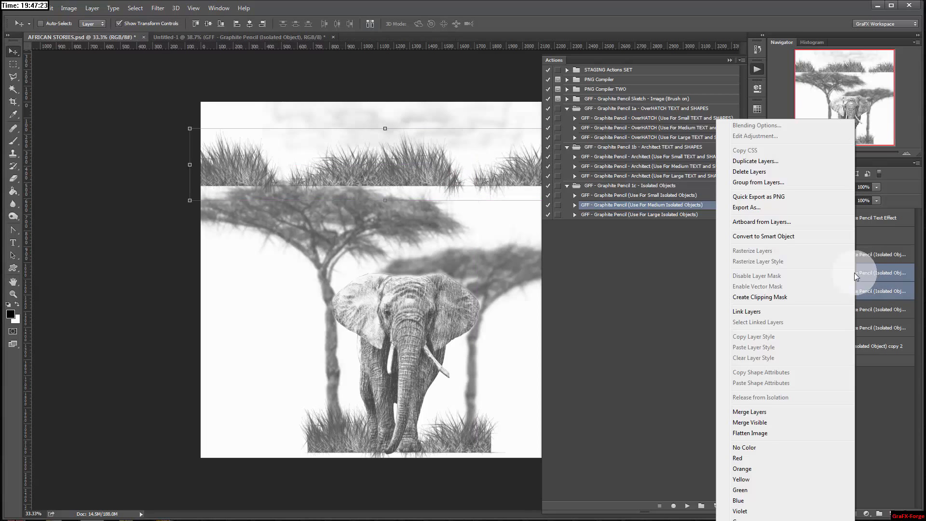
{"action": "left_click", "coordinate": [749, 412]}
Move the merged grass below the cloud layer in the stacking order and position it behind the elephant at mid-body height
{"action": "left_click_drag", "start_coordinate": [461, 169], "coordinate": [444, 417]}
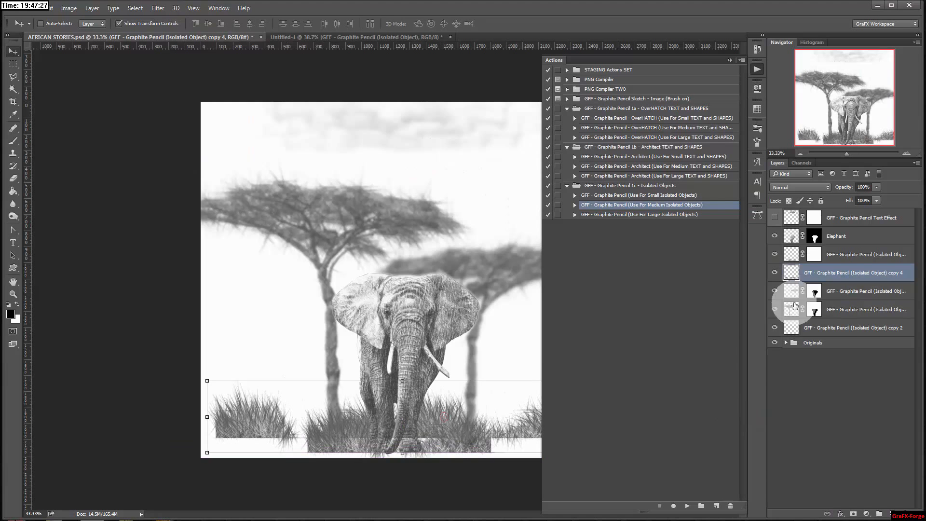
{"action": "left_click_drag", "start_coordinate": [827, 280], "coordinate": [835, 331]}
{"action": "mouse_move", "coordinate": [459, 419]}
{"action": "left_mouse_down"}
{"action": "mouse_move", "coordinate": [460, 428]}
{"action": "mouse_move", "coordinate": [459, 350]}
{"action": "left_mouse_up"}
Try to erase parts of the merged background grass behind the elephant with the Eraser tool
{"action": "left_click", "coordinate": [13, 178]}
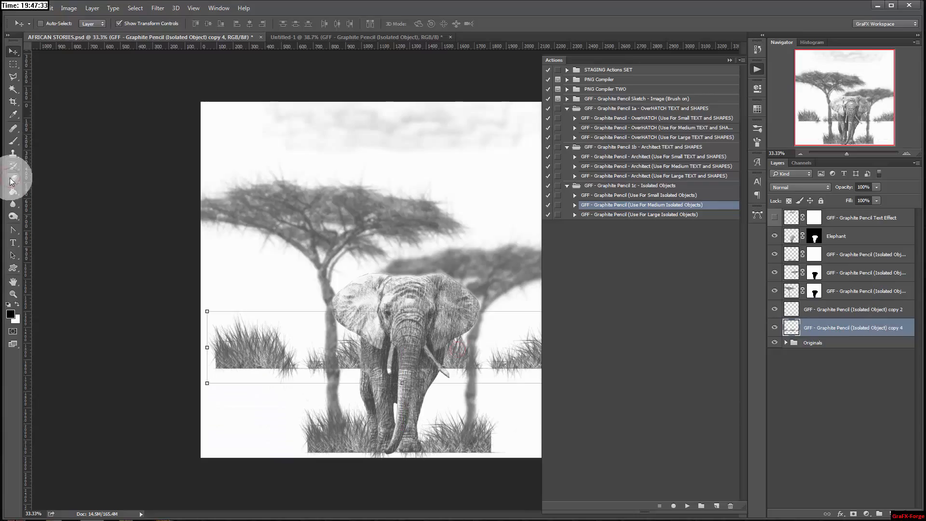
{"action": "mouse_move", "coordinate": [357, 427]}
{"action": "left_mouse_down"}
{"action": "mouse_move", "coordinate": [326, 390]}
{"action": "mouse_move", "coordinate": [458, 404]}
{"action": "mouse_move", "coordinate": [326, 405]}
{"action": "mouse_move", "coordinate": [386, 405]}
{"action": "mouse_move", "coordinate": [347, 405]}
{"action": "mouse_move", "coordinate": [449, 382]}
{"action": "left_mouse_up"}
{"action": "key", "text": "ctrl+z"}
{"action": "key", "text": "ctrl+z"}
{"action": "key", "text": "ctrl+z"}
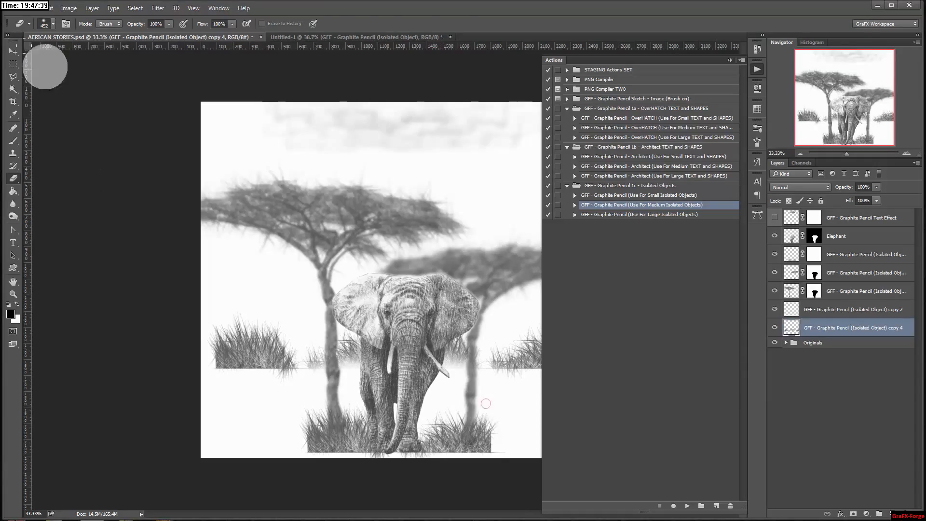
Move the background grass down level with the front grass and lighten it with Levels, raising the black output level to 90
{"action": "left_click", "coordinate": [21, 57]}
{"action": "left_click_drag", "start_coordinate": [449, 359], "coordinate": [459, 442]}
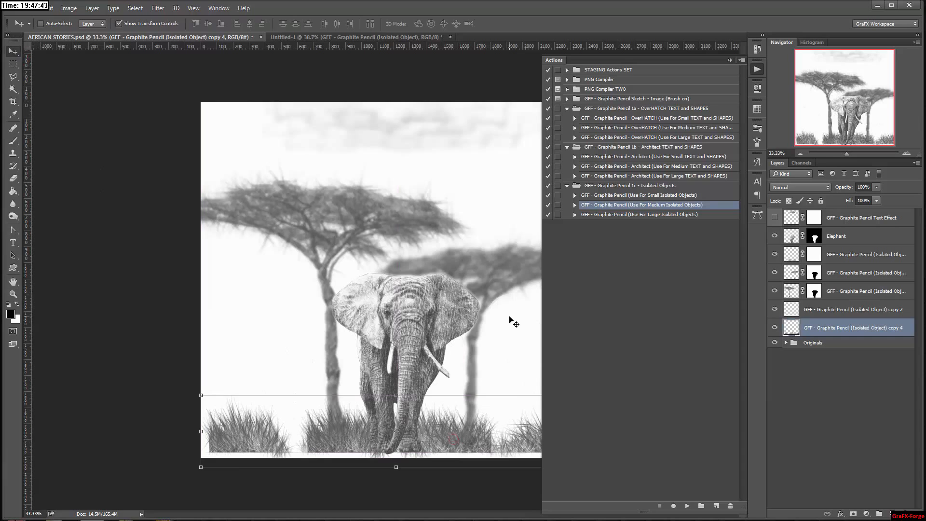
{"action": "key", "text": "ctrl+l"}
{"action": "left_click", "coordinate": [766, 221]}
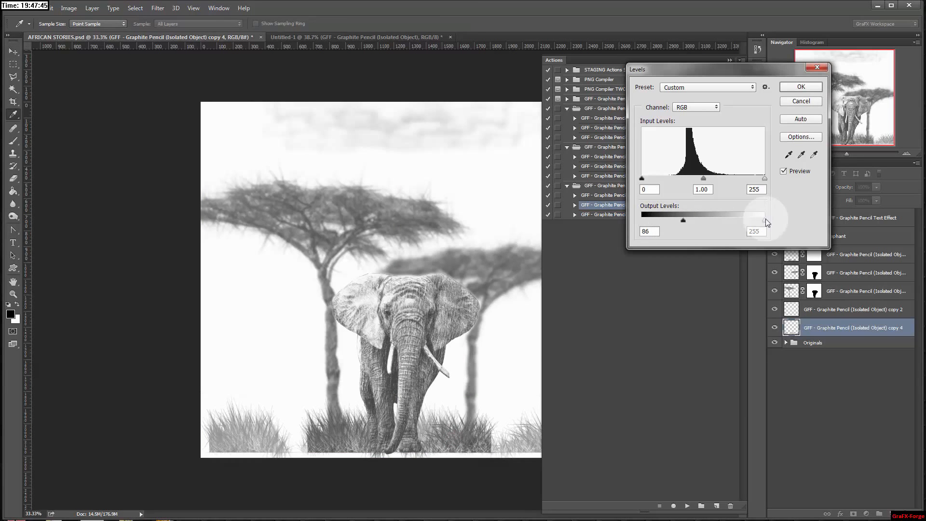
{"action": "left_click", "coordinate": [800, 87]}
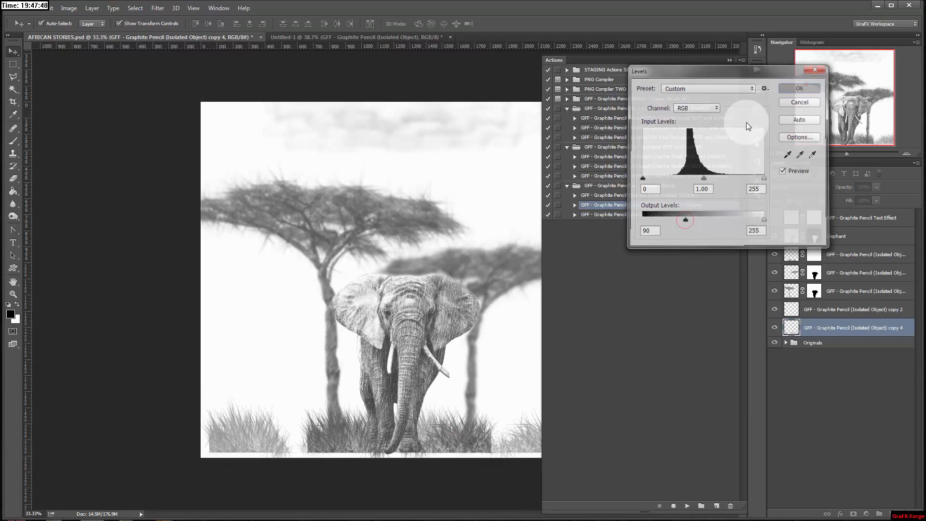
Apply a Gaussian Blur with a radius of 4.8 pixels to the background grass layer
{"action": "left_click", "coordinate": [158, 9]}
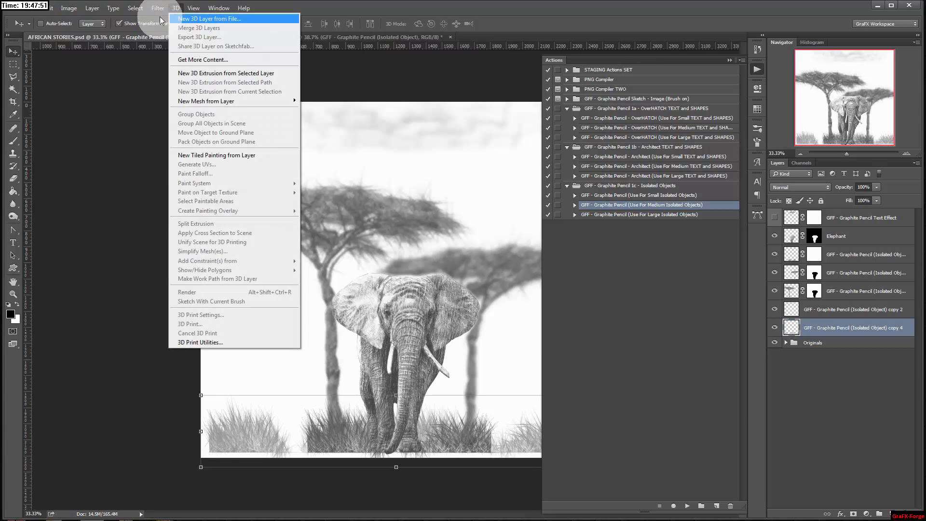
{"action": "mouse_move", "coordinate": [159, 8]}
{"action": "mouse_move", "coordinate": [194, 114]}
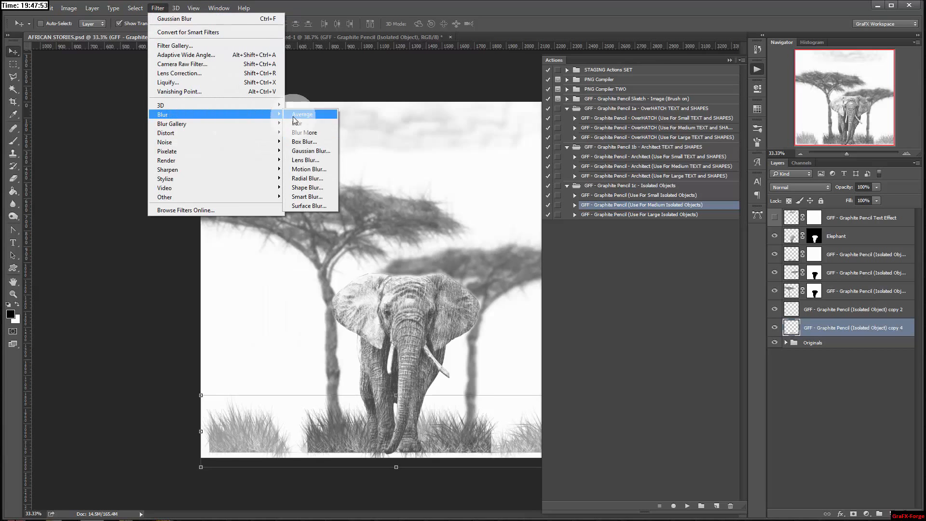
{"action": "left_click", "coordinate": [311, 151]}
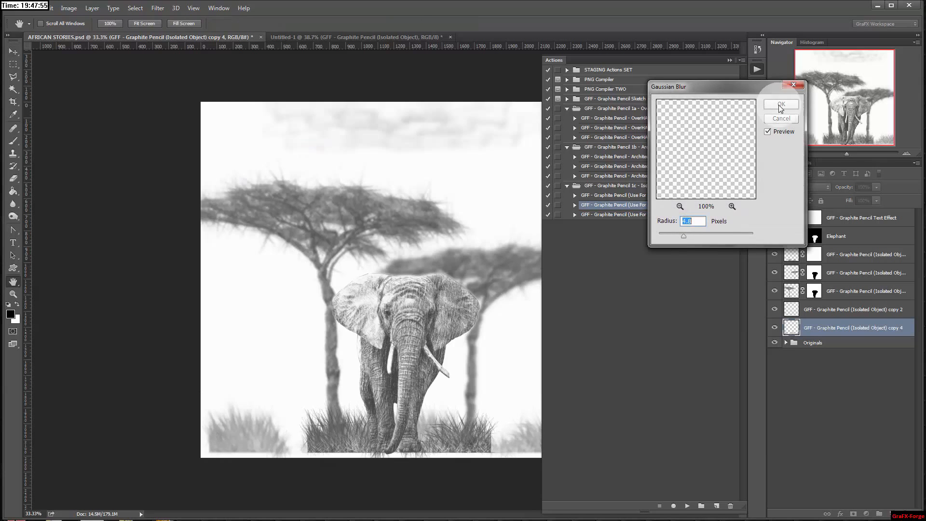
{"action": "left_click", "coordinate": [781, 105]}
Apply a much lighter Gaussian Blur to the front grass layer at the elephant's feet
{"action": "left_click", "coordinate": [158, 8]}
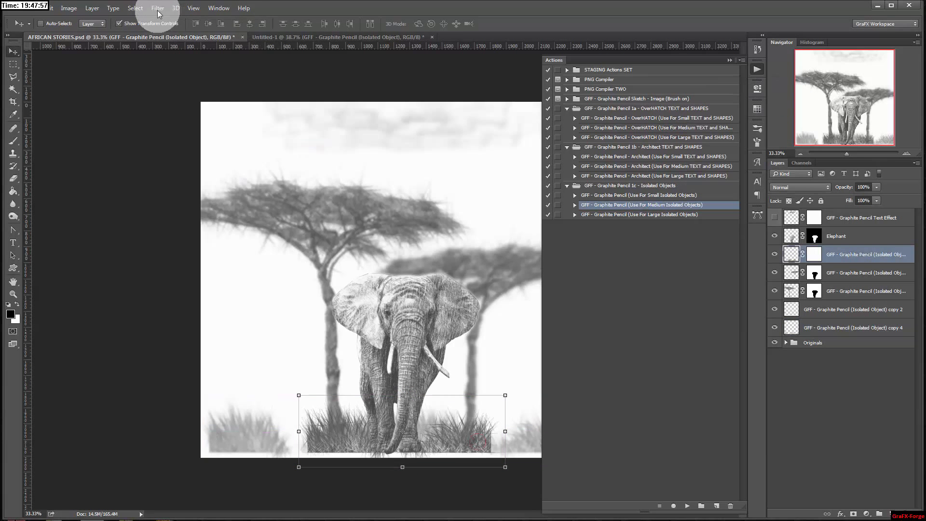
{"action": "mouse_move", "coordinate": [271, 115]}
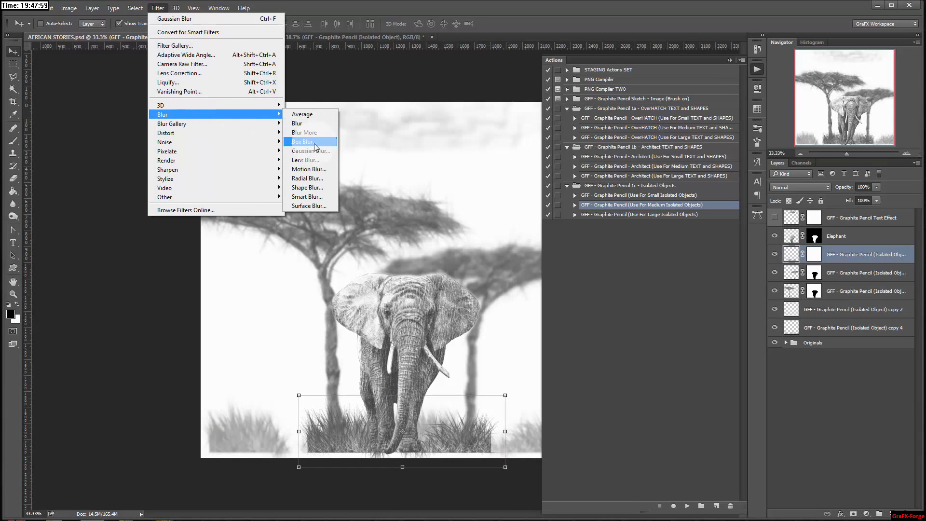
{"action": "left_click", "coordinate": [317, 151]}
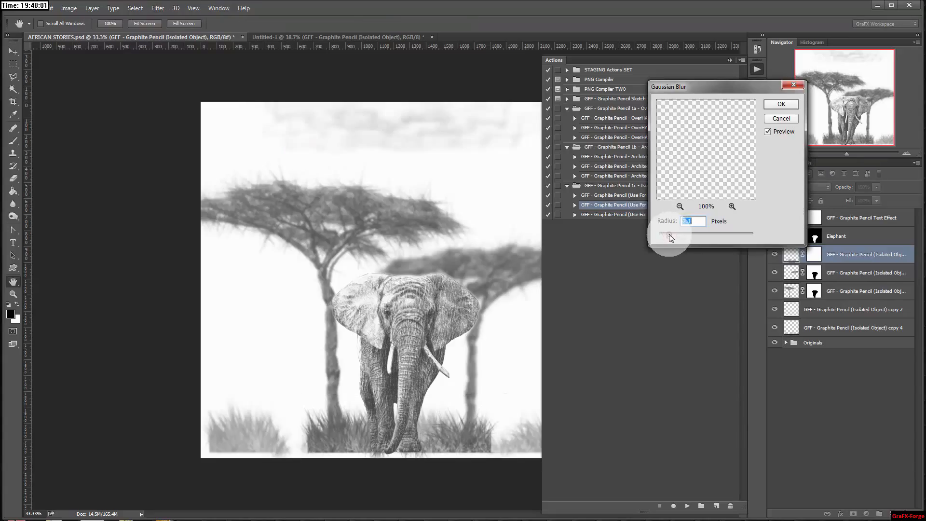
{"action": "left_click_drag", "start_coordinate": [667, 237], "coordinate": [665, 236]}
{"action": "left_click", "coordinate": [781, 103]}
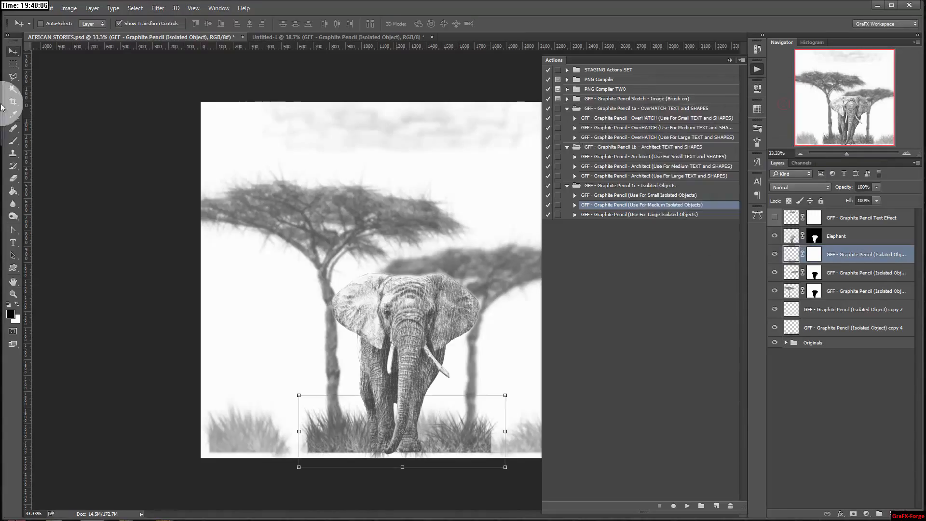
Crop the canvas to a tall, narrow portrait format around the elephant, adding some extra space above and below the scene
{"action": "left_click", "coordinate": [13, 102]}
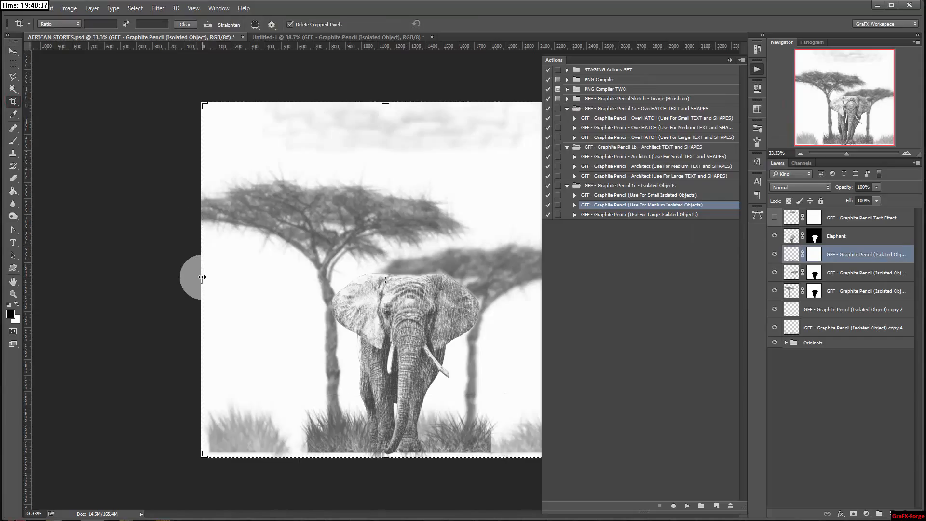
{"action": "left_click_drag", "start_coordinate": [201, 277], "coordinate": [309, 276]}
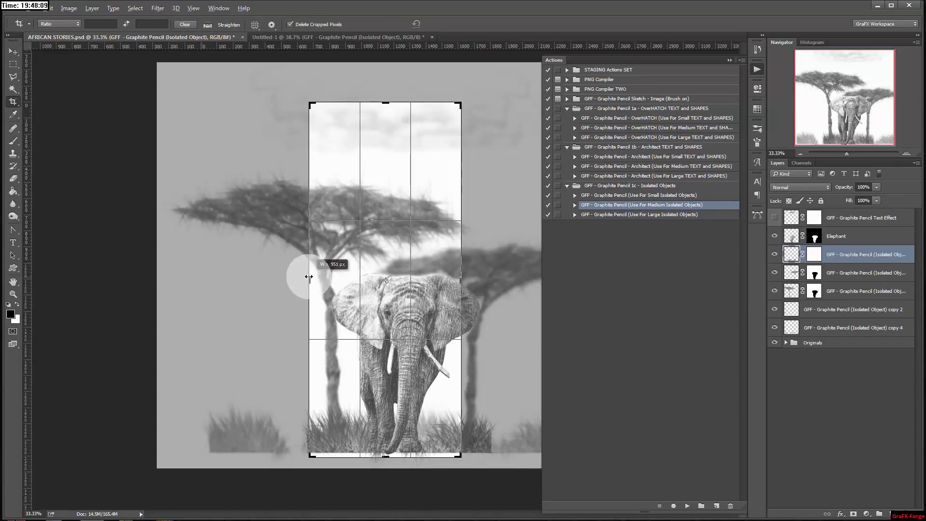
{"action": "mouse_move", "coordinate": [462, 281]}
{"action": "left_mouse_down"}
{"action": "mouse_move", "coordinate": [482, 281]}
{"action": "mouse_move", "coordinate": [476, 273]}
{"action": "left_mouse_up"}
{"action": "left_click_drag", "start_coordinate": [385, 100], "coordinate": [385, 83]}
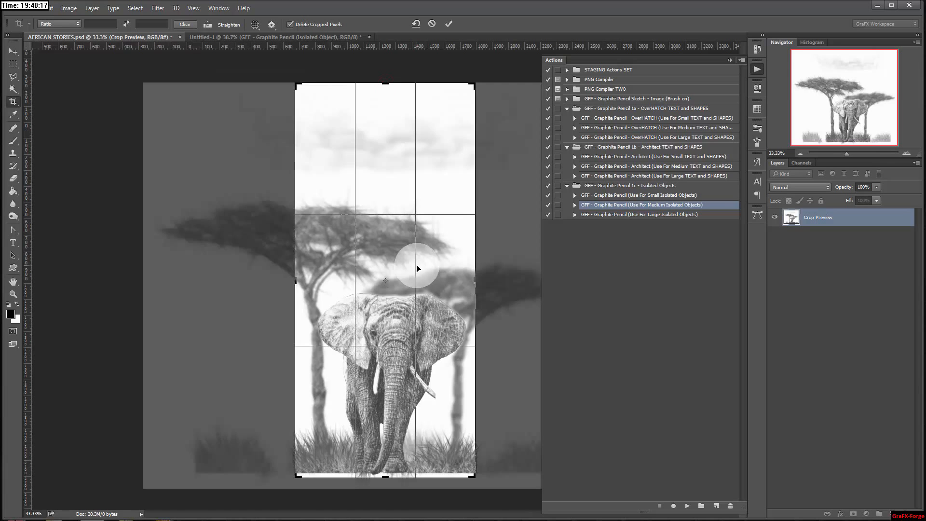
{"action": "left_click_drag", "start_coordinate": [385, 476], "coordinate": [387, 481]}
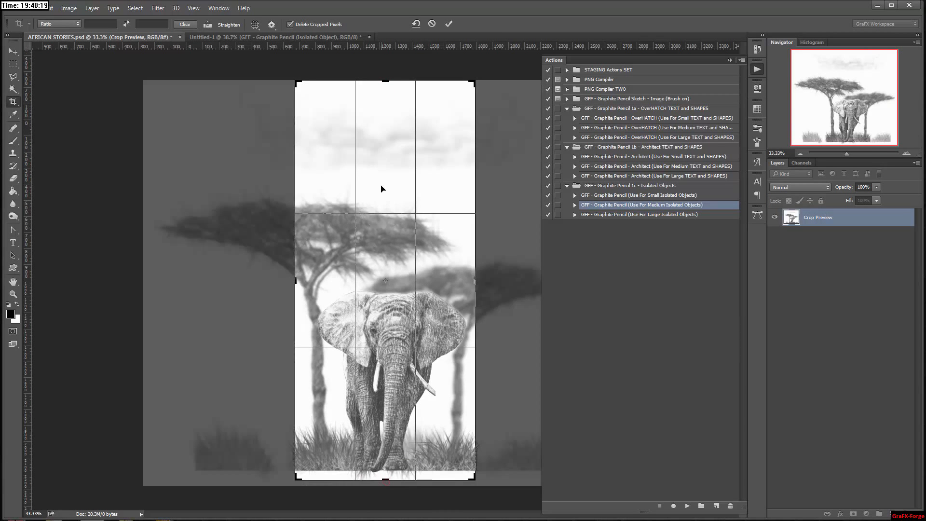
{"action": "right_click", "coordinate": [382, 188]}
{"action": "left_click", "coordinate": [418, 418]}
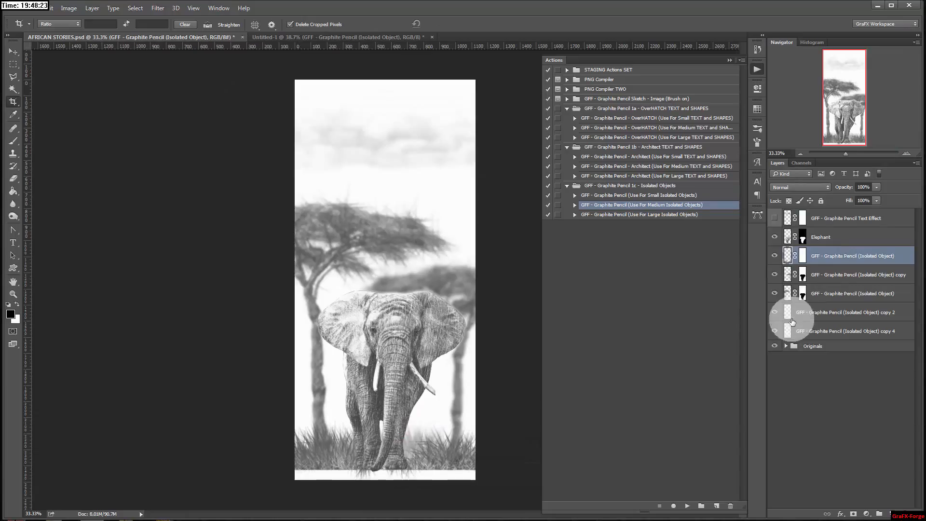
Hide and reshow the cloud, background grass and front grass layers one by one to identify what each contains
{"action": "left_click", "coordinate": [774, 312]}
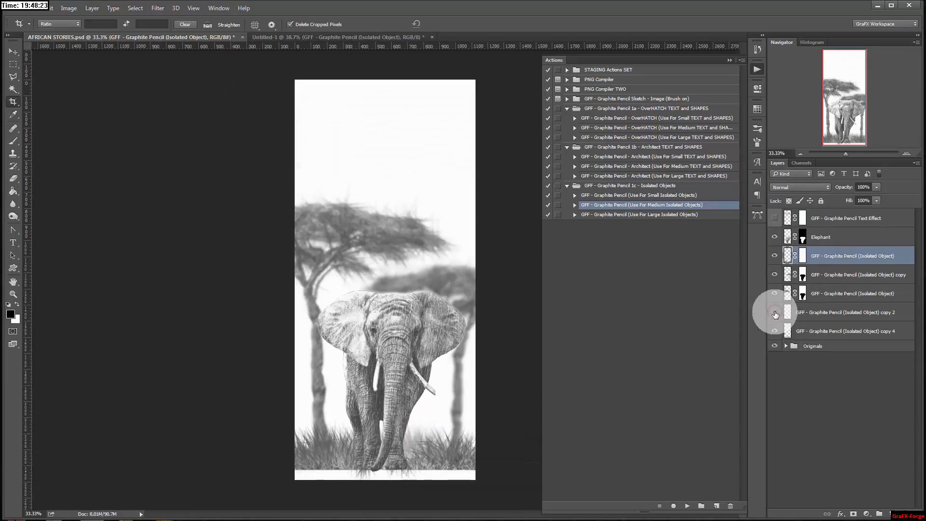
{"action": "left_click", "coordinate": [775, 313]}
{"action": "left_click", "coordinate": [776, 332]}
{"action": "left_click", "coordinate": [775, 332]}
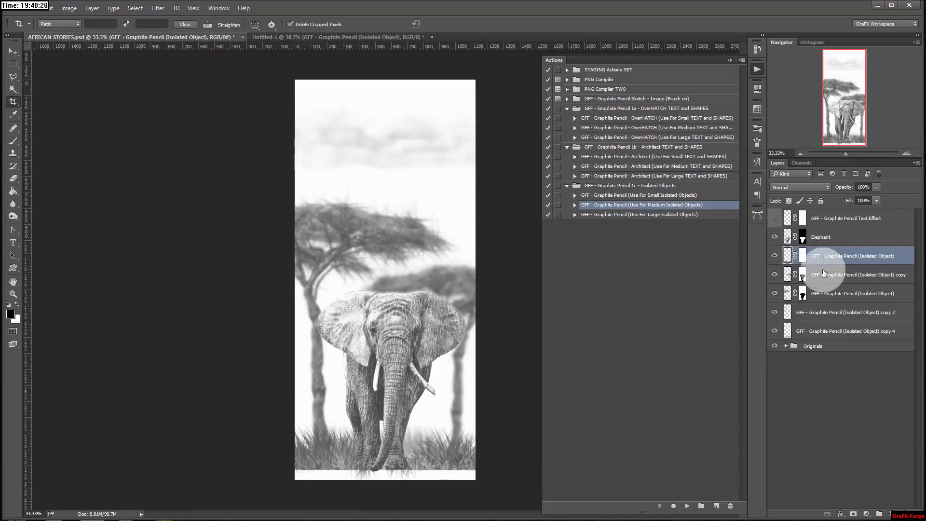
{"action": "left_click", "coordinate": [774, 257]}
{"action": "left_click", "coordinate": [774, 258]}
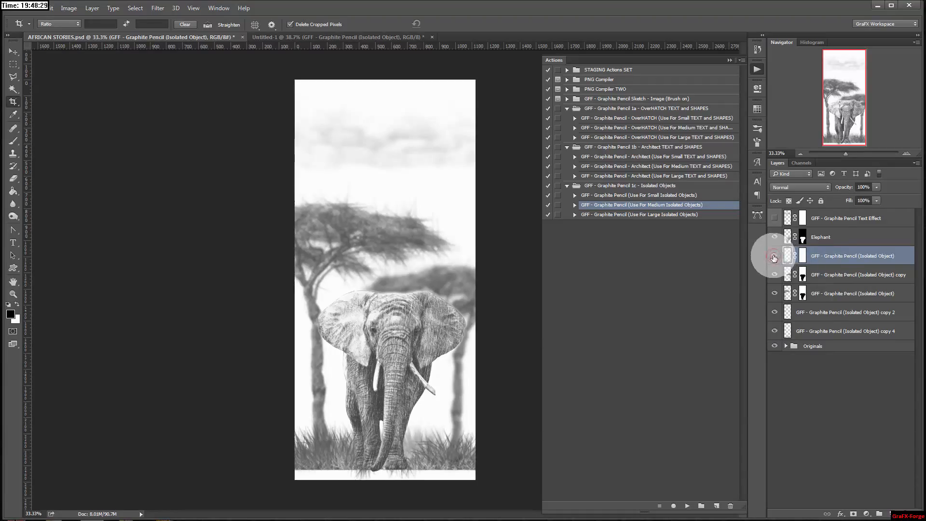
Paint black along the canvas's lower edge on the front grass layer's mask with a 72 px brush at 81% hardness
{"action": "mouse_move", "coordinate": [824, 256]}
{"action": "left_mouse_down"}
{"action": "mouse_move", "coordinate": [819, 313]}
{"action": "mouse_move", "coordinate": [823, 246]}
{"action": "mouse_move", "coordinate": [824, 253]}
{"action": "left_mouse_up"}
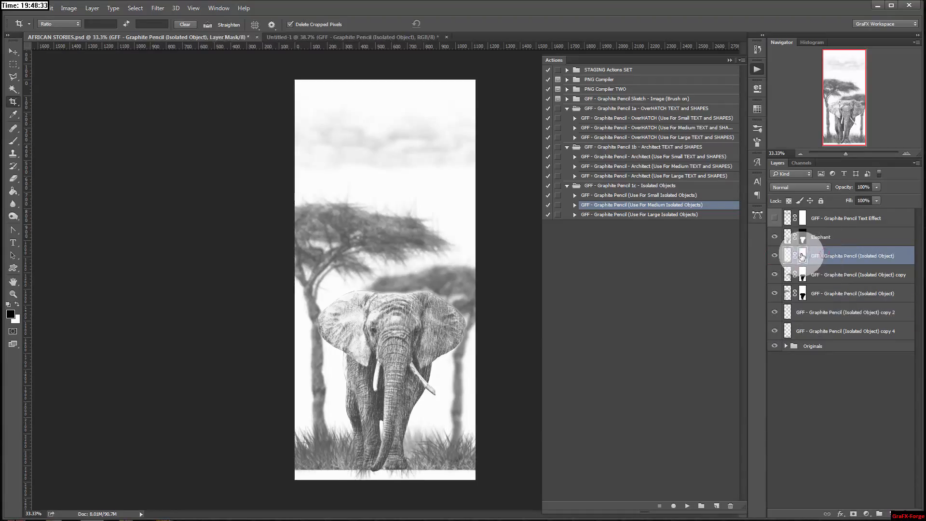
{"action": "left_click", "coordinate": [13, 140]}
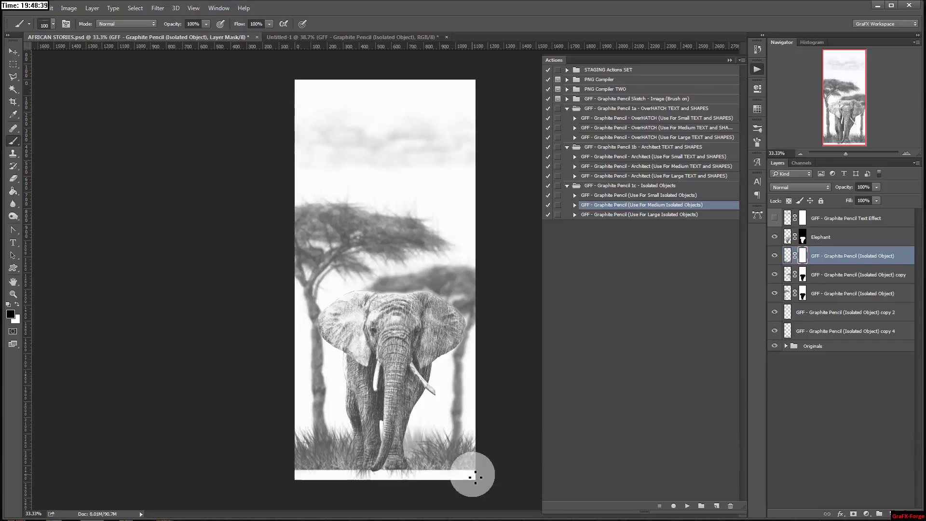
{"action": "right_click", "coordinate": [461, 441]}
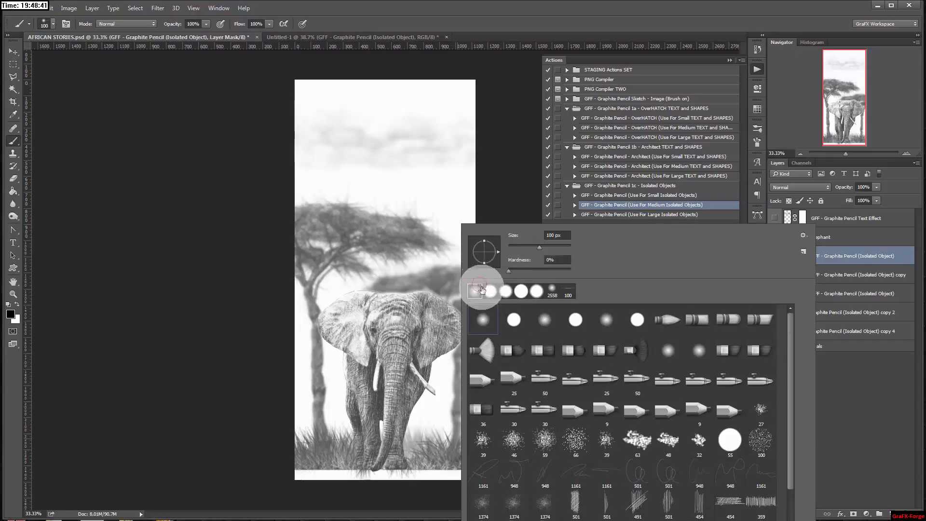
{"action": "left_click_drag", "start_coordinate": [558, 271], "coordinate": [571, 270]}
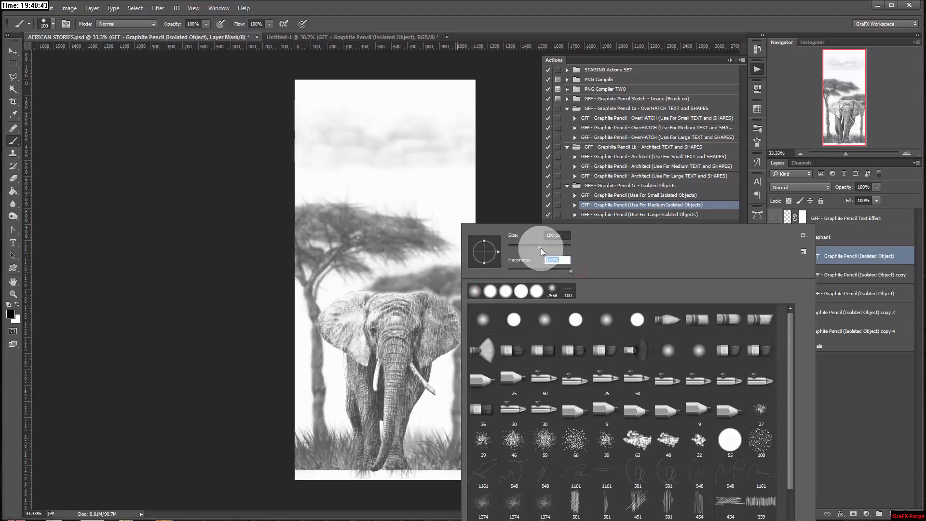
{"action": "left_click", "coordinate": [559, 272]}
{"action": "left_click", "coordinate": [531, 247]}
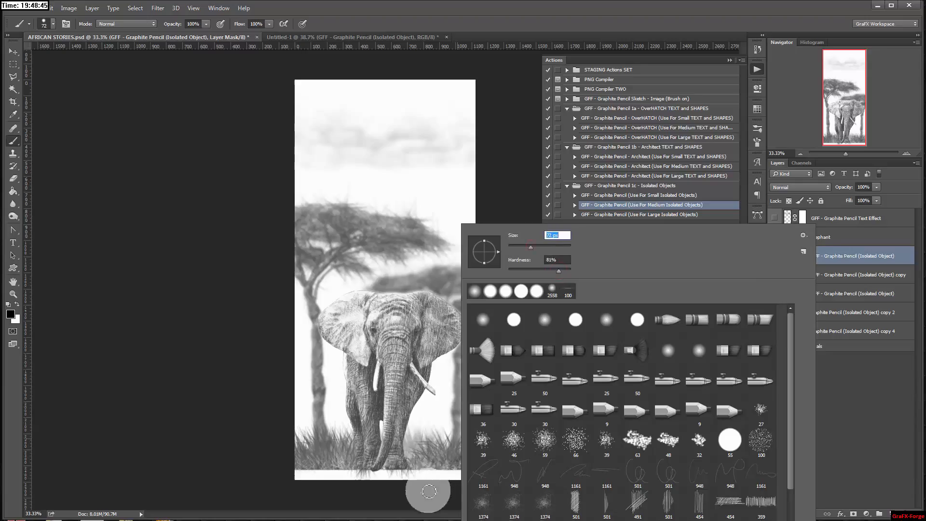
{"action": "left_click", "coordinate": [428, 479]}
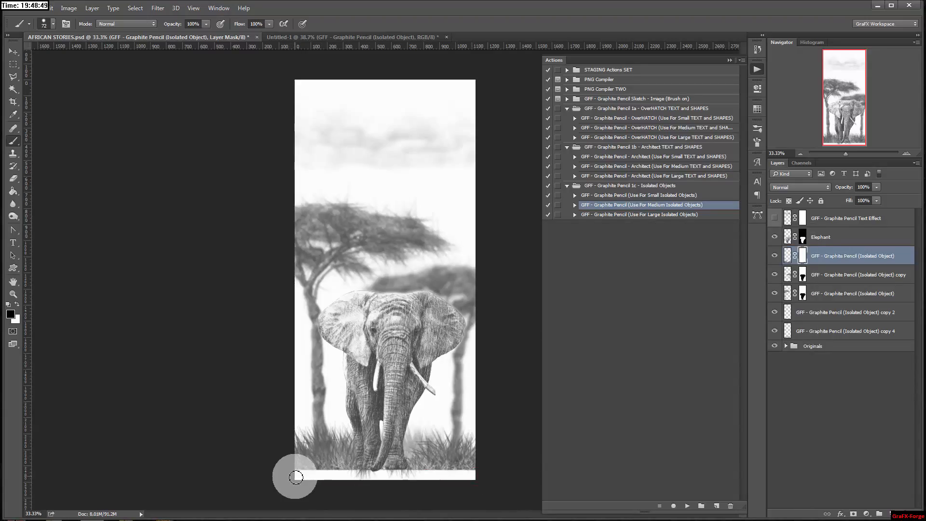
{"action": "left_click", "coordinate": [296, 476], "text": "shift"}
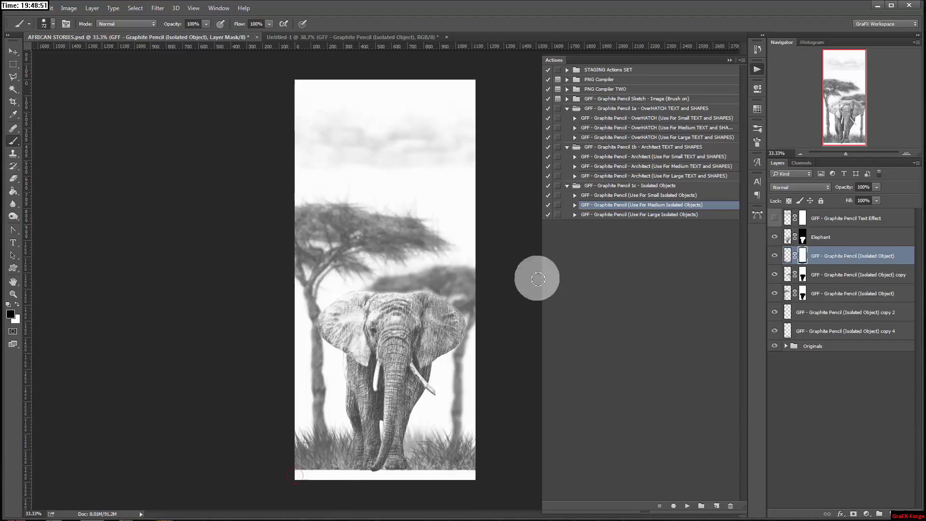
Show the AFRICAN STORIES text effect layer and move the title up over the clouds, centred above the trees
{"action": "left_click", "coordinate": [774, 218]}
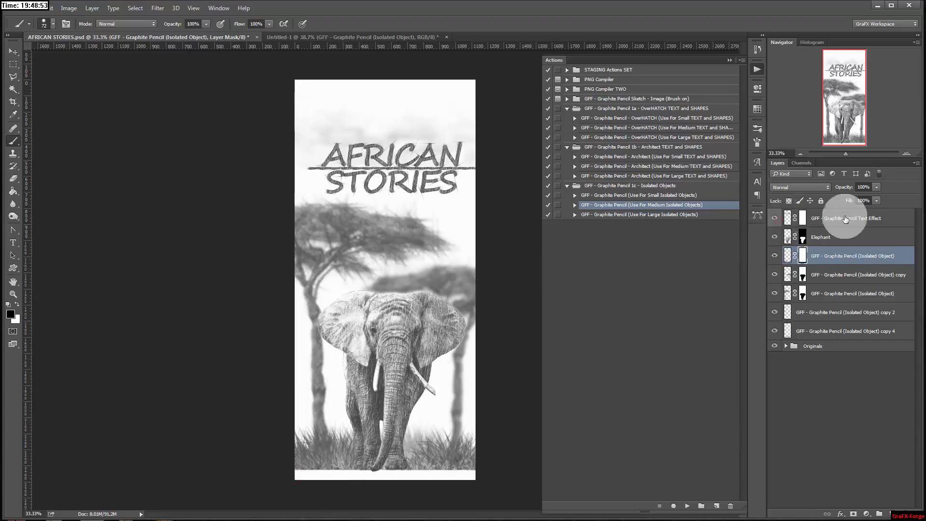
{"action": "left_click", "coordinate": [847, 218]}
{"action": "left_click", "coordinate": [13, 51]}
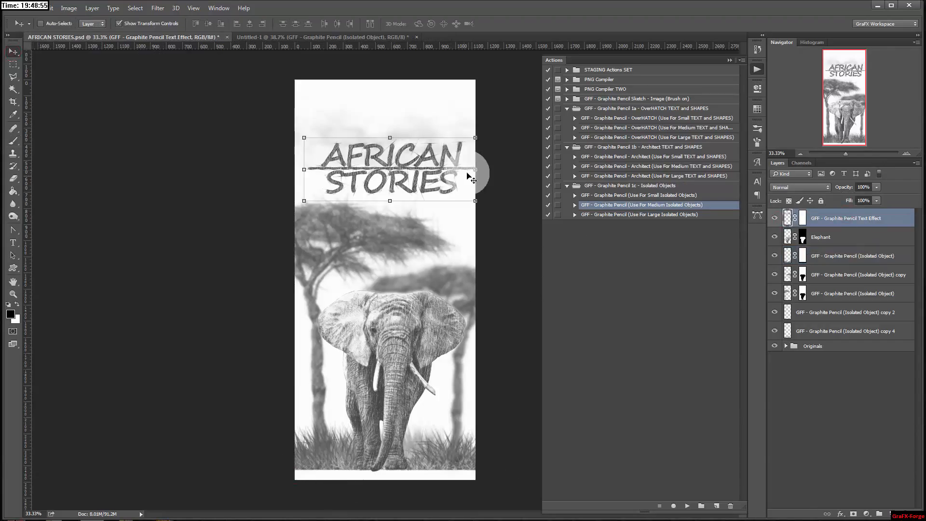
{"action": "left_click_drag", "start_coordinate": [463, 170], "coordinate": [454, 141]}
Add a Pattern fill layer directly above the Originals group, using a crosshatched pencil pattern at 100% scale
{"action": "left_click", "coordinate": [826, 346]}
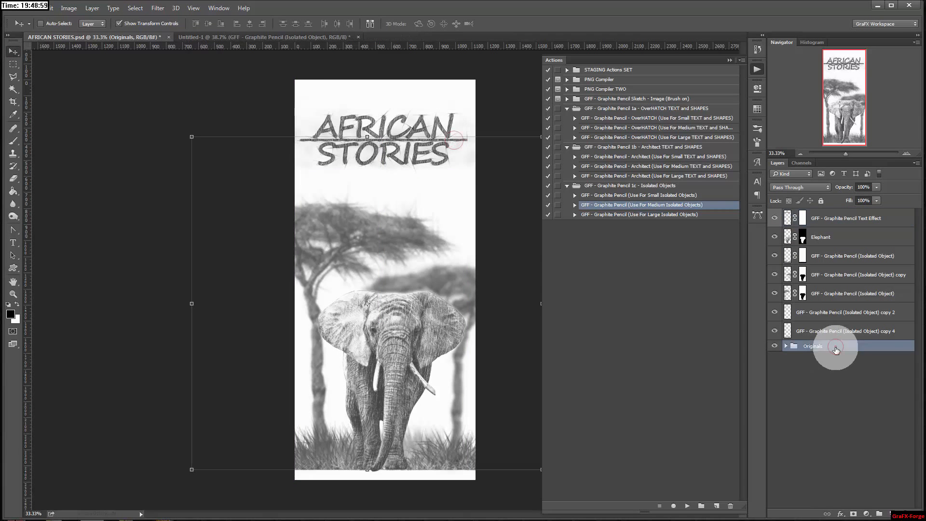
{"action": "left_click", "coordinate": [866, 514]}
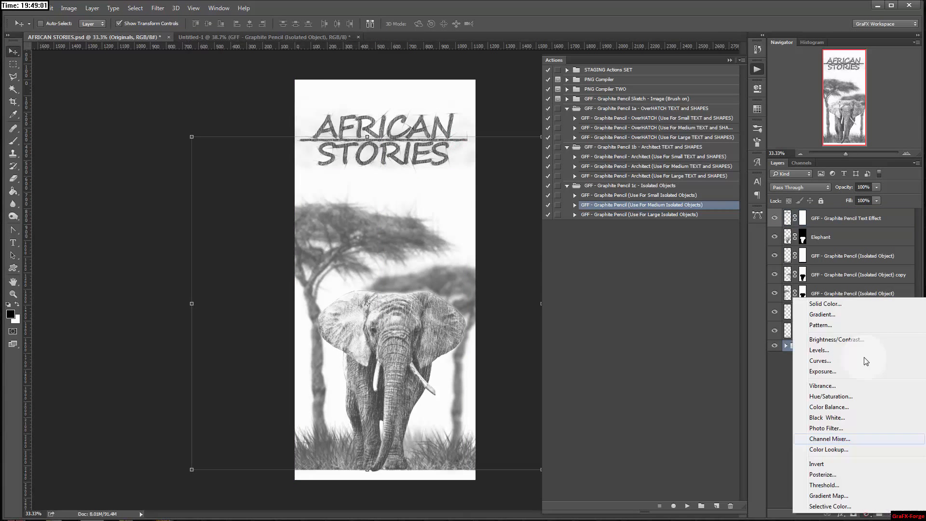
{"action": "left_click", "coordinate": [820, 325]}
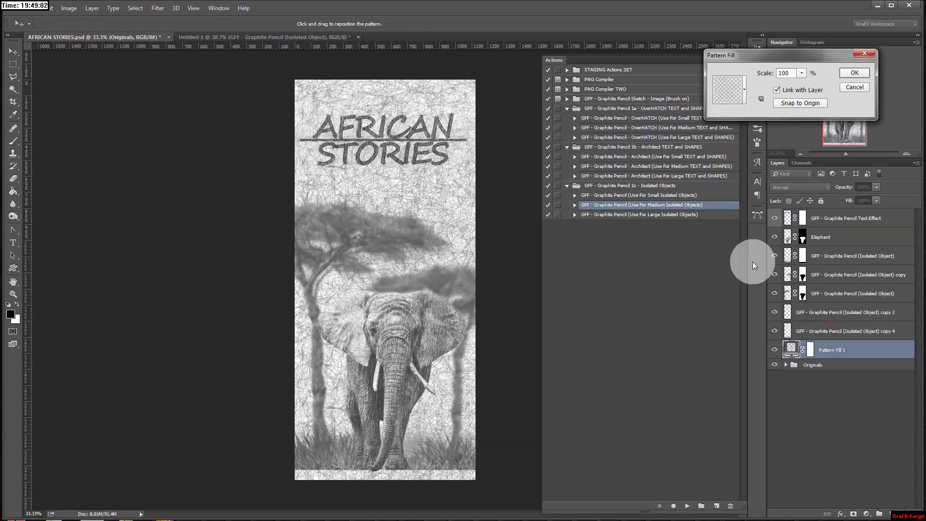
{"action": "left_click", "coordinate": [746, 95]}
{"action": "left_click", "coordinate": [778, 179]}
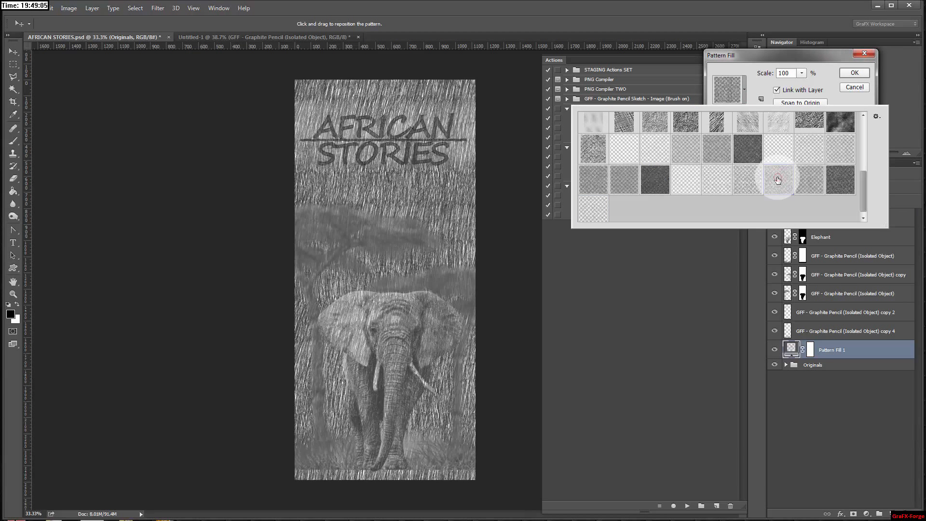
{"action": "left_click", "coordinate": [748, 180]}
{"action": "left_click", "coordinate": [812, 182]}
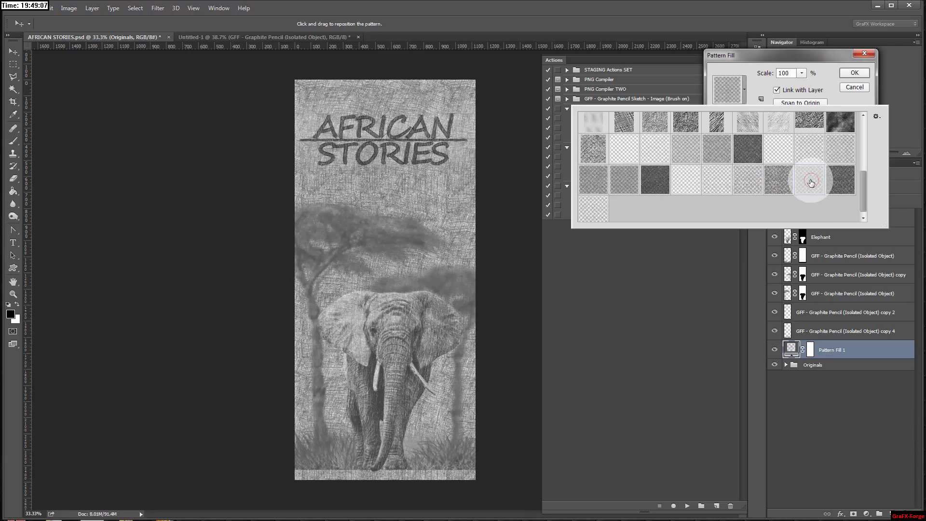
{"action": "left_click", "coordinate": [856, 76]}
{"action": "left_click", "coordinate": [820, 350]}
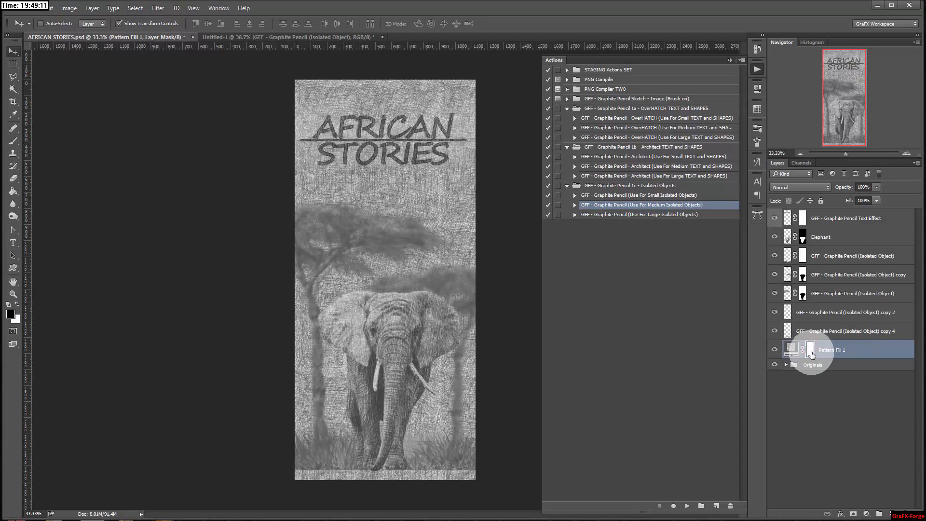
Apply a vertical black-to-white gradient to the pattern fill's mask and invert it so the texture fades out toward the top
{"action": "left_click", "coordinate": [27, 317]}
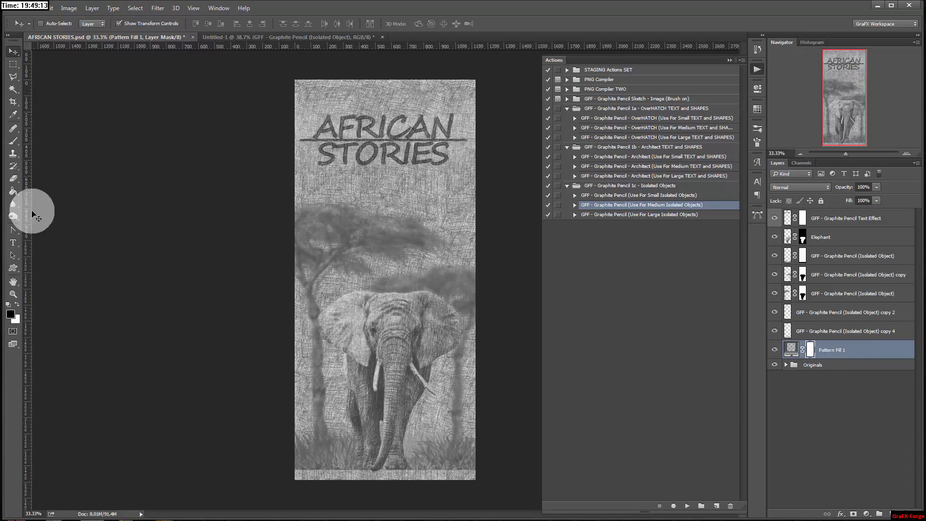
{"action": "left_click", "coordinate": [13, 194]}
{"action": "left_click", "coordinate": [48, 189]}
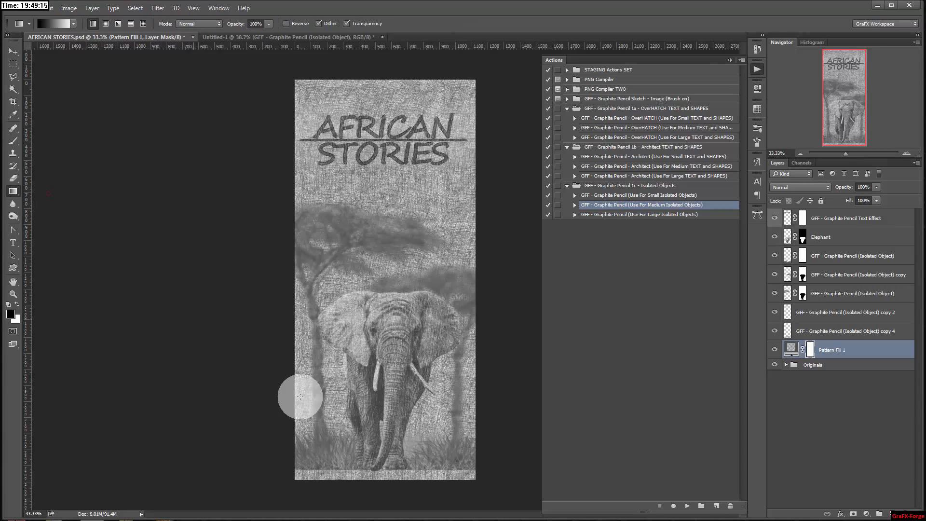
{"action": "left_click_drag", "start_coordinate": [385, 475], "coordinate": [389, 104]}
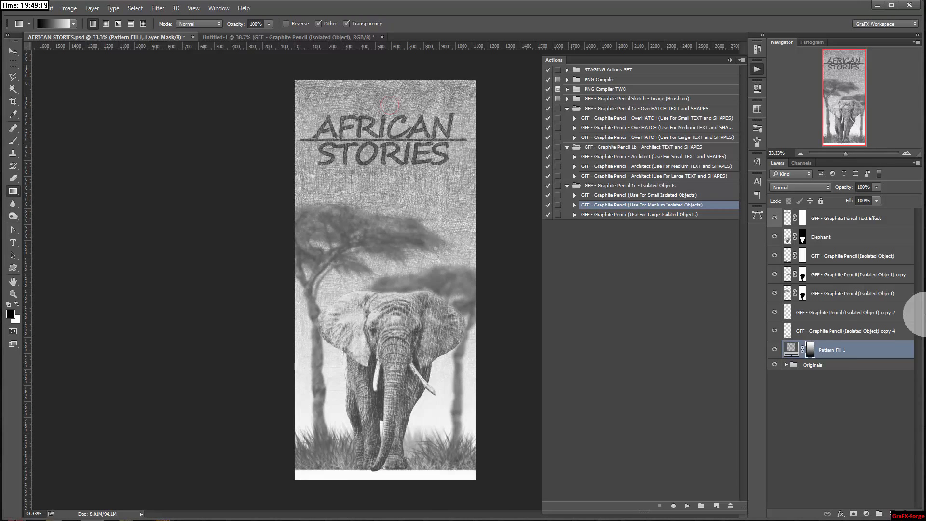
{"action": "key", "text": "ctrl+i"}
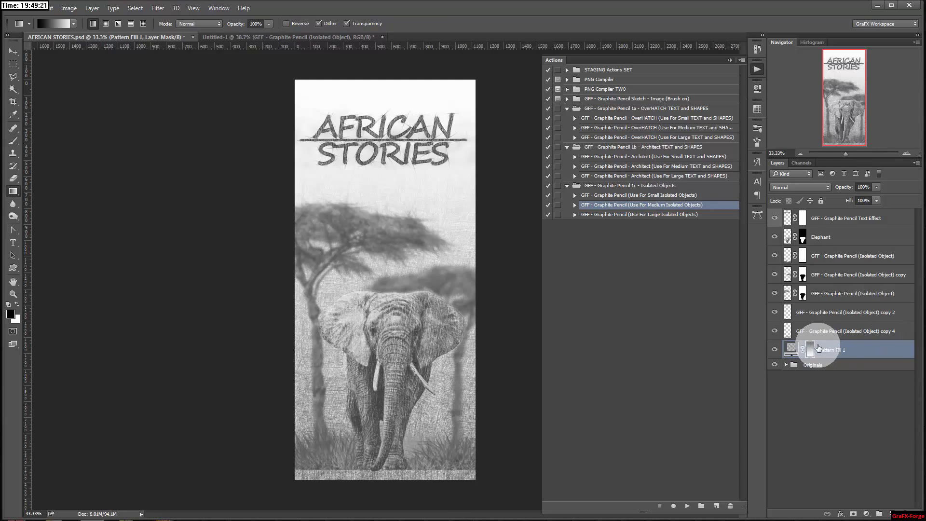
Weaken the pattern fill's mask with Levels by lowering the white output level to 167
{"action": "key", "text": "ctrl+l"}
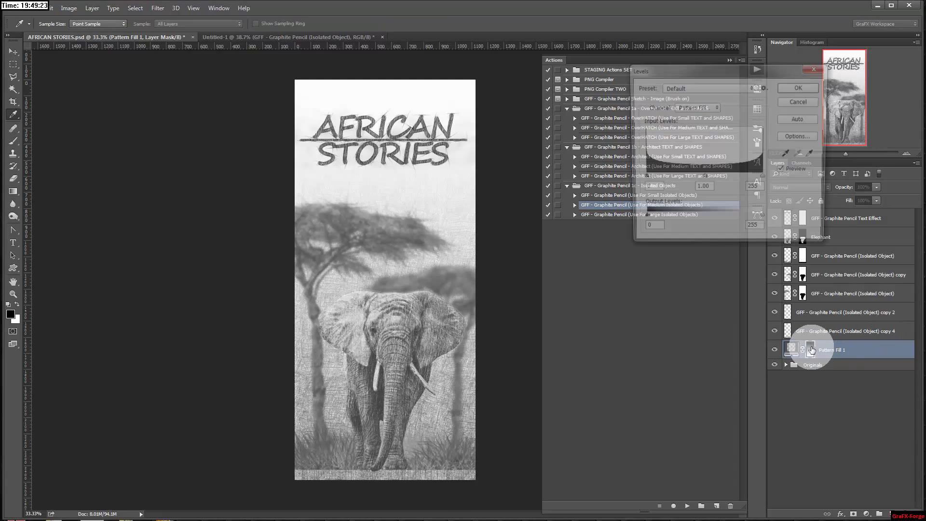
{"action": "left_click_drag", "start_coordinate": [764, 221], "coordinate": [791, 222]}
{"action": "left_click_drag", "start_coordinate": [642, 221], "coordinate": [614, 222]}
{"action": "left_click_drag", "start_coordinate": [766, 221], "coordinate": [730, 228]}
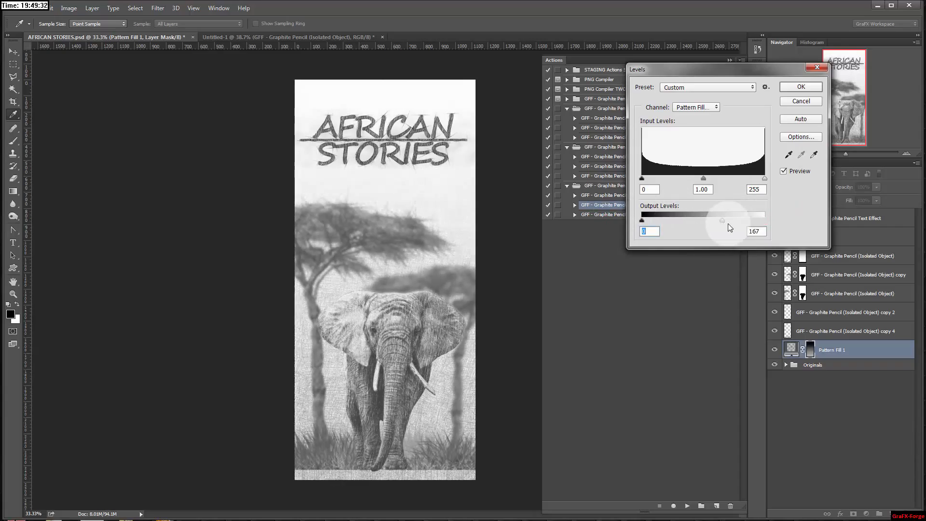
{"action": "left_click", "coordinate": [800, 87]}
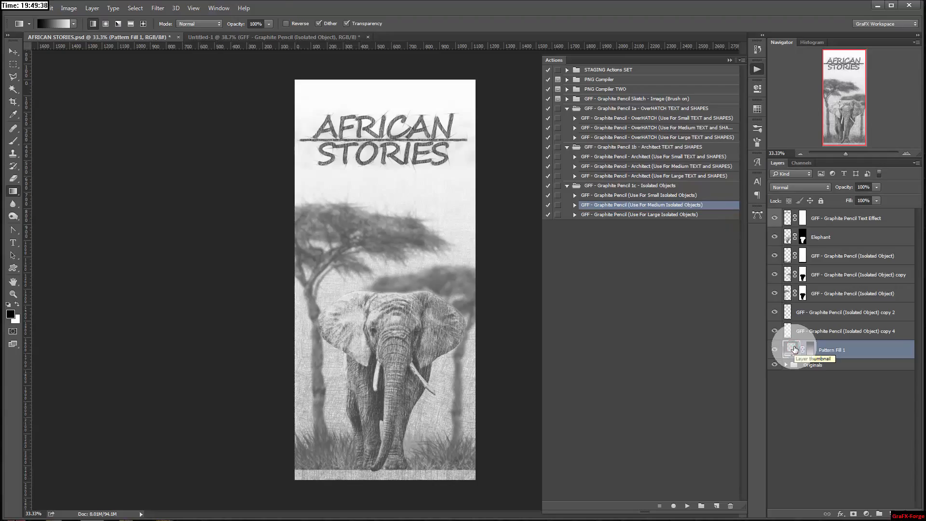
Rasterize the pattern fill layer and apply a strong Gaussian Blur that smooths the crosshatching into soft grey tones
{"action": "left_click", "coordinate": [157, 7]}
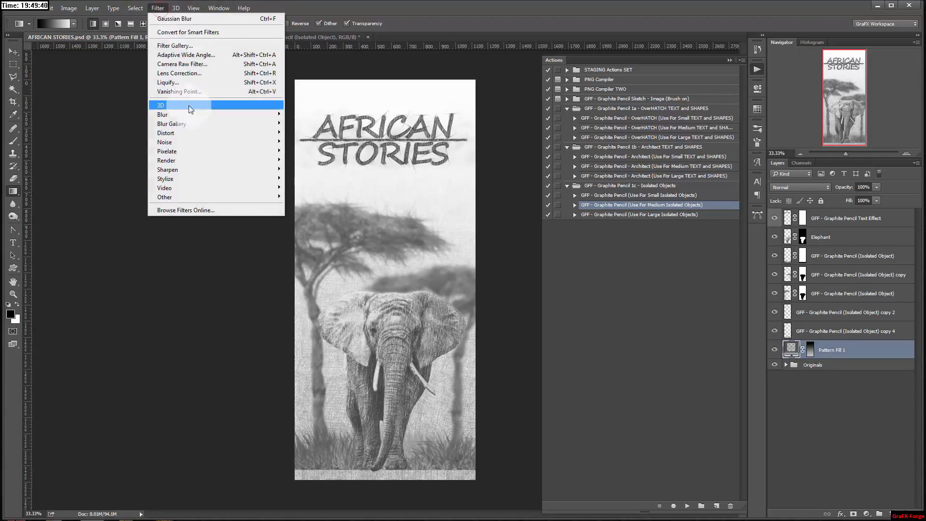
{"action": "mouse_move", "coordinate": [241, 116]}
{"action": "left_click", "coordinate": [306, 149]}
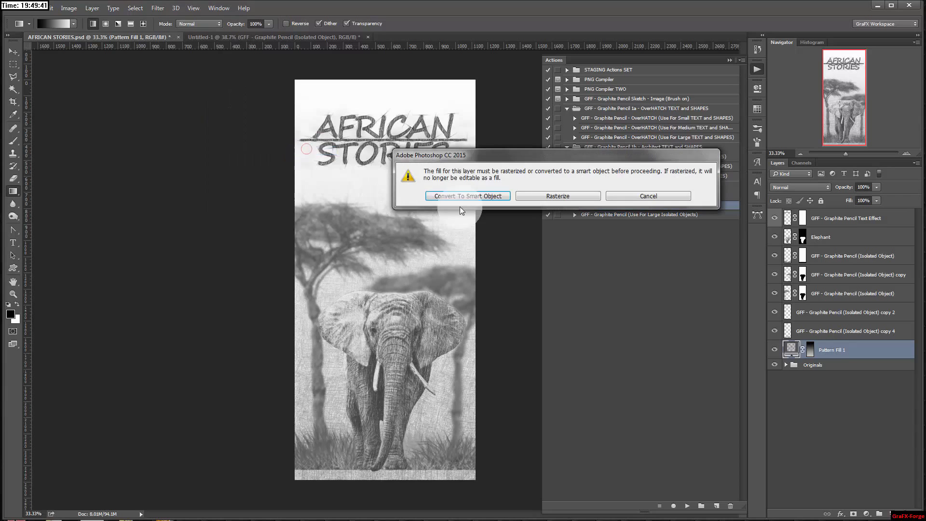
{"action": "left_click", "coordinate": [579, 201]}
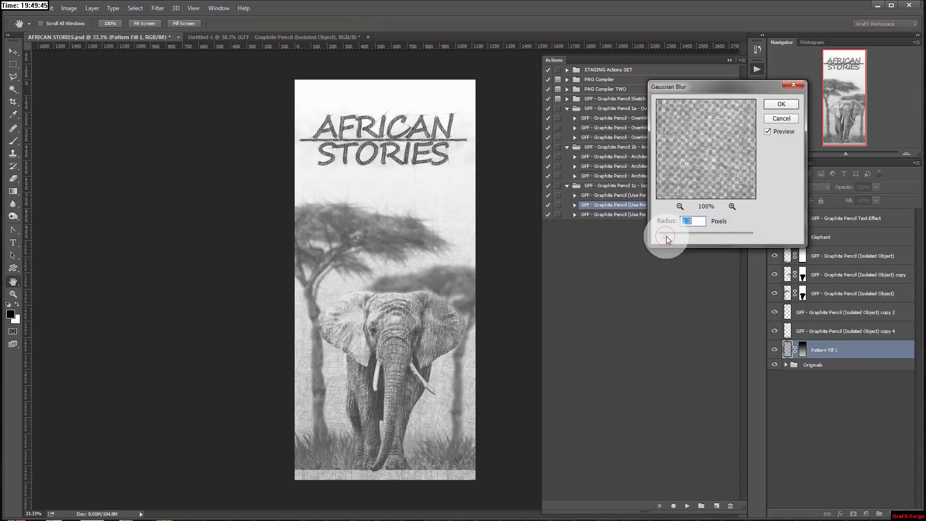
{"action": "left_click_drag", "start_coordinate": [667, 240], "coordinate": [683, 237]}
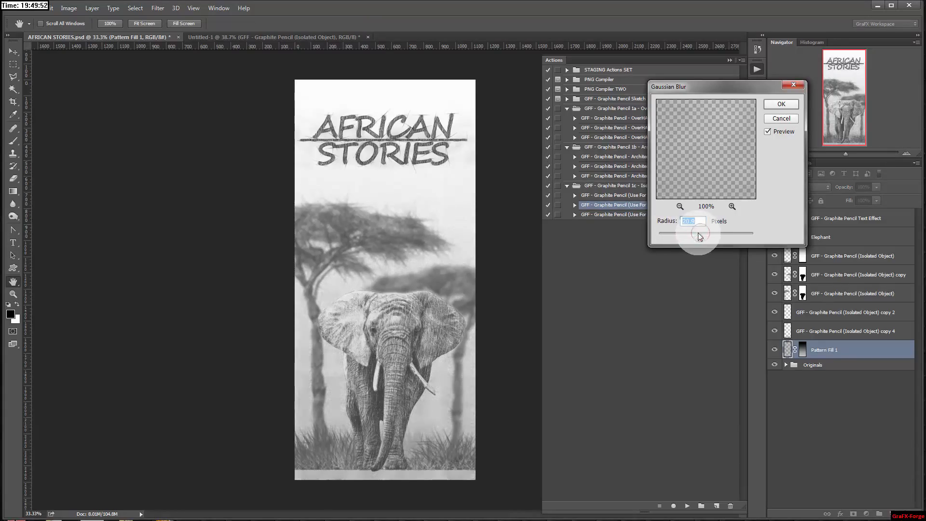
{"action": "left_click_drag", "start_coordinate": [699, 232], "coordinate": [702, 234]}
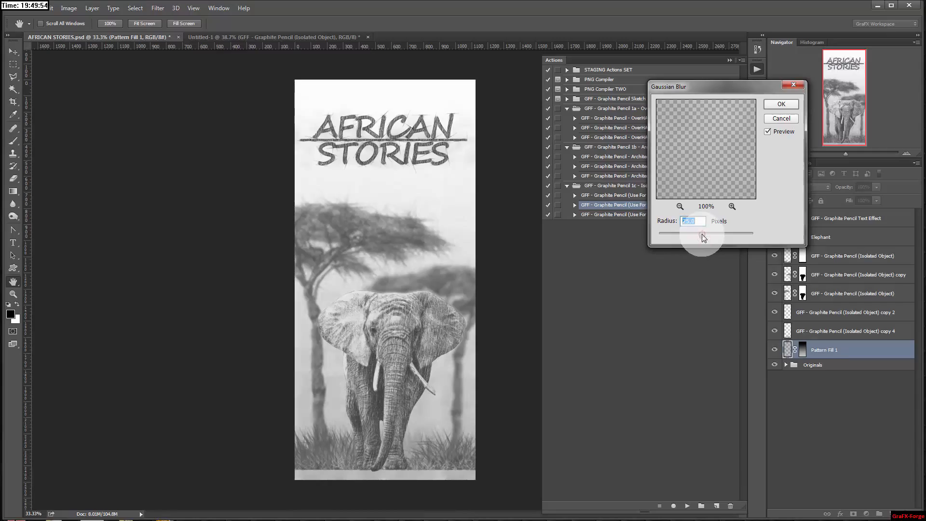
{"action": "left_click", "coordinate": [775, 103]}
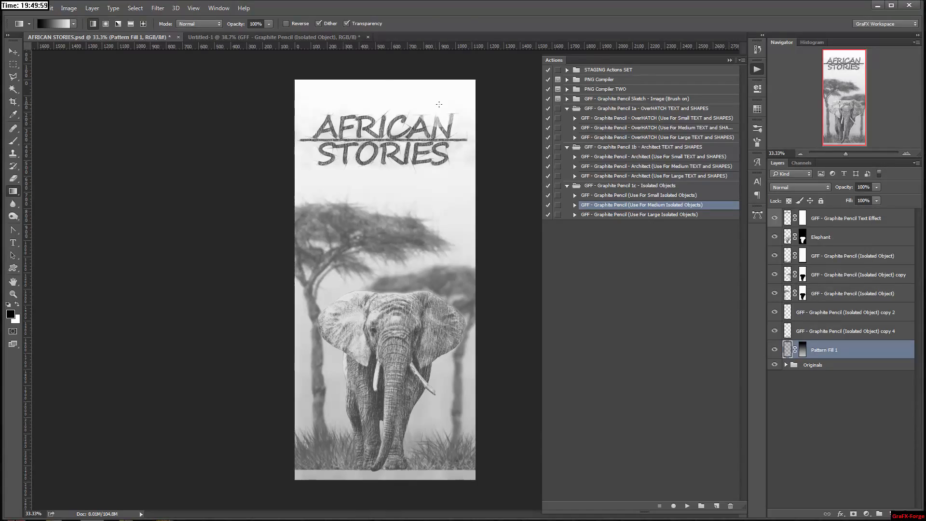
Lower the AFRICAN STORIES title to just above the trees and move the cloud layer up toward the canvas's upper edge
{"action": "left_click", "coordinate": [13, 52]}
{"action": "left_click", "coordinate": [426, 135]}
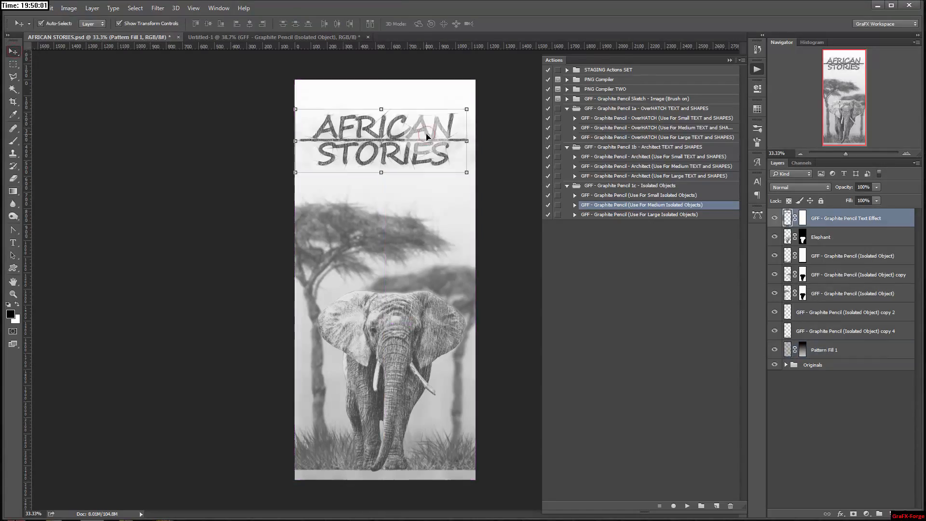
{"action": "left_click_drag", "start_coordinate": [427, 137], "coordinate": [428, 170]}
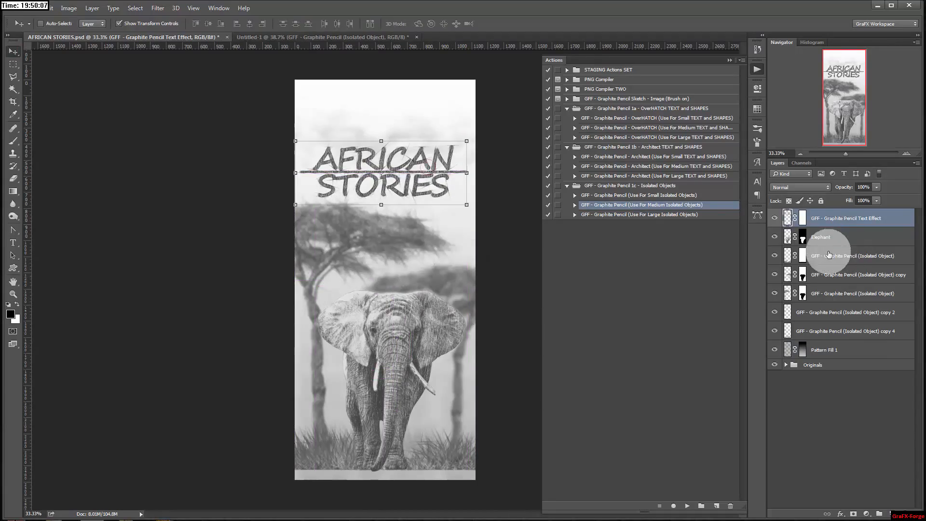
{"action": "left_click", "coordinate": [828, 255]}
{"action": "left_click", "coordinate": [814, 219]}
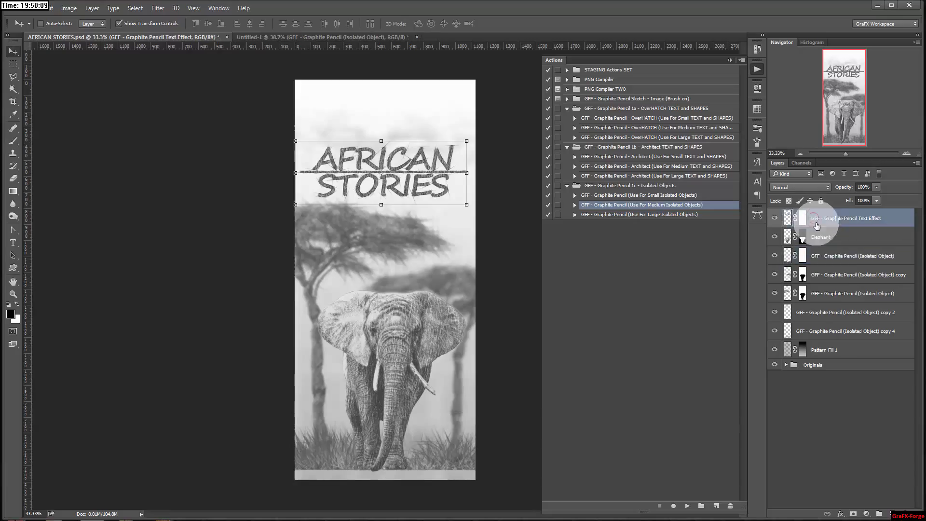
{"action": "left_click", "coordinate": [439, 113], "text": "ctrl"}
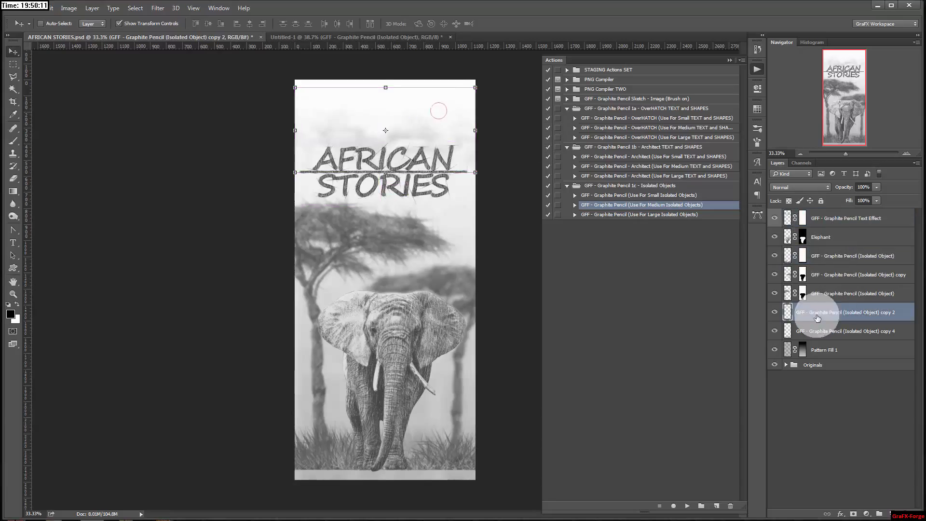
{"action": "left_click_drag", "start_coordinate": [421, 112], "coordinate": [425, 83]}
Raise the AFRICAN STORIES title to sit between clouds and trees, and nudge it slightly right and down to centre it
{"action": "left_click", "coordinate": [439, 164], "text": "ctrl"}
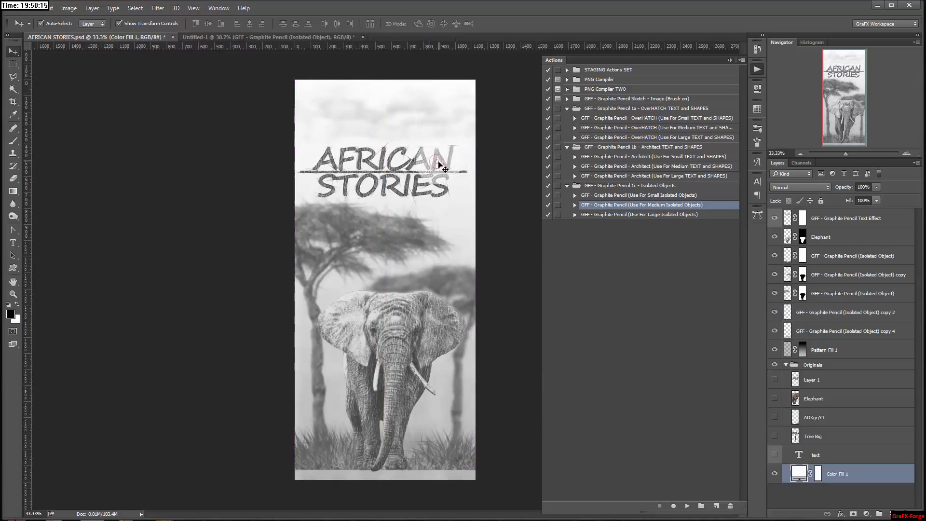
{"action": "left_click_drag", "start_coordinate": [436, 166], "coordinate": [447, 142]}
{"action": "key", "text": "shift+Right"}
{"action": "key", "text": "shift+Right"}
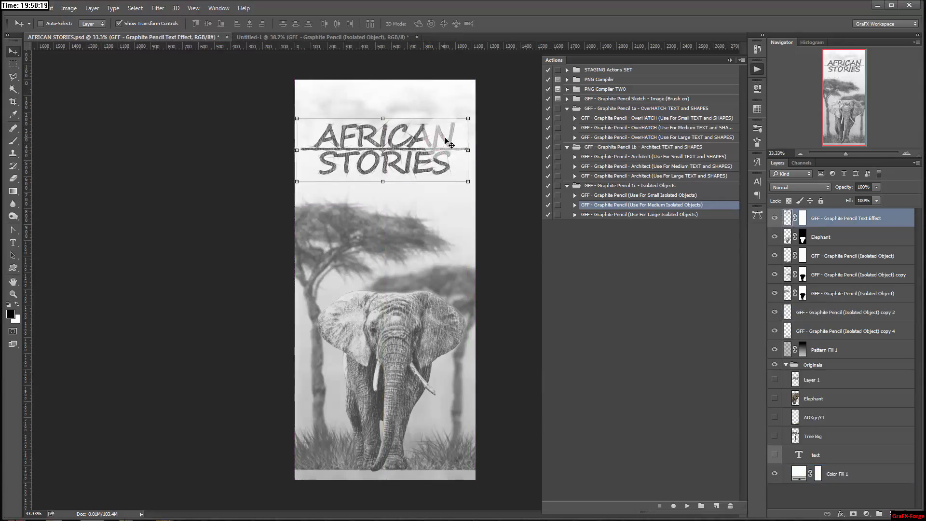
{"action": "key", "text": "Down"}
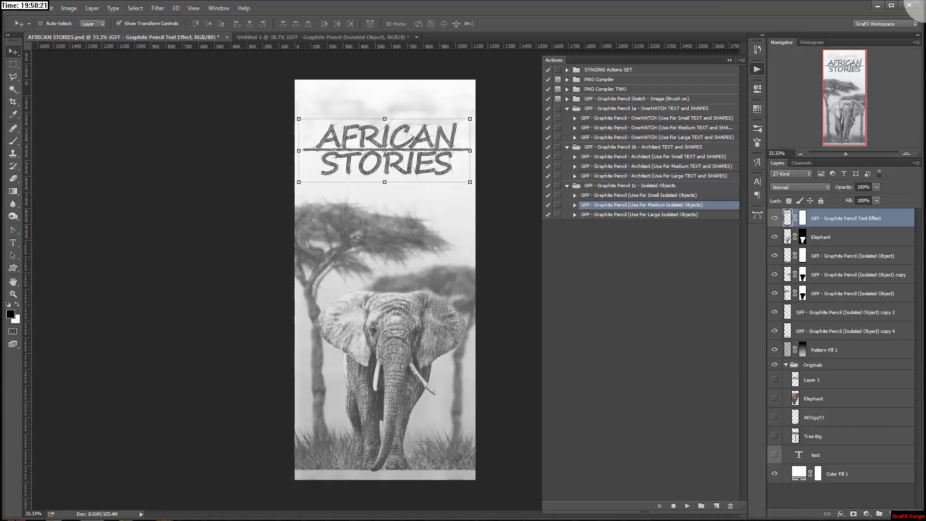
Duplicate the Color Fill 1 layer to the top of the layer stack and set the copy's blend mode to Color
{"action": "left_click", "coordinate": [829, 495]}
{"action": "left_click", "coordinate": [867, 476]}
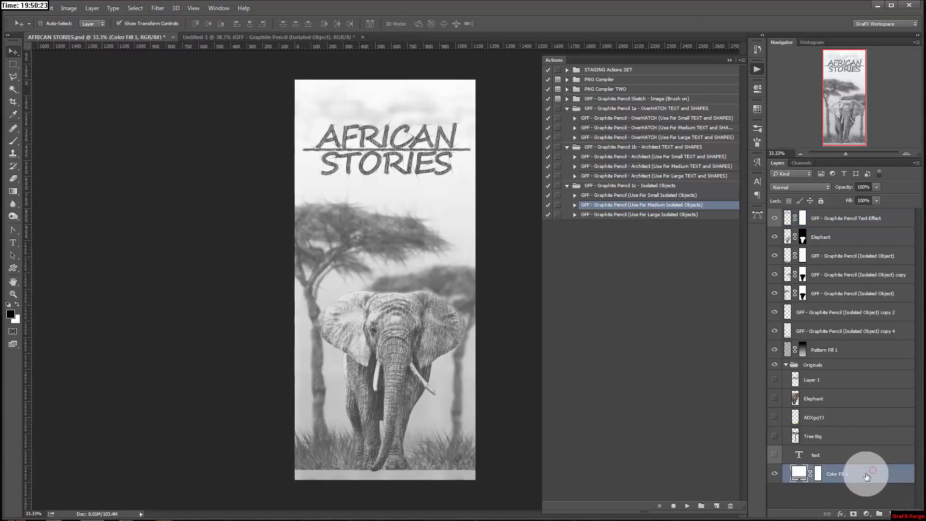
{"action": "left_click_drag", "start_coordinate": [869, 478], "coordinate": [876, 213]}
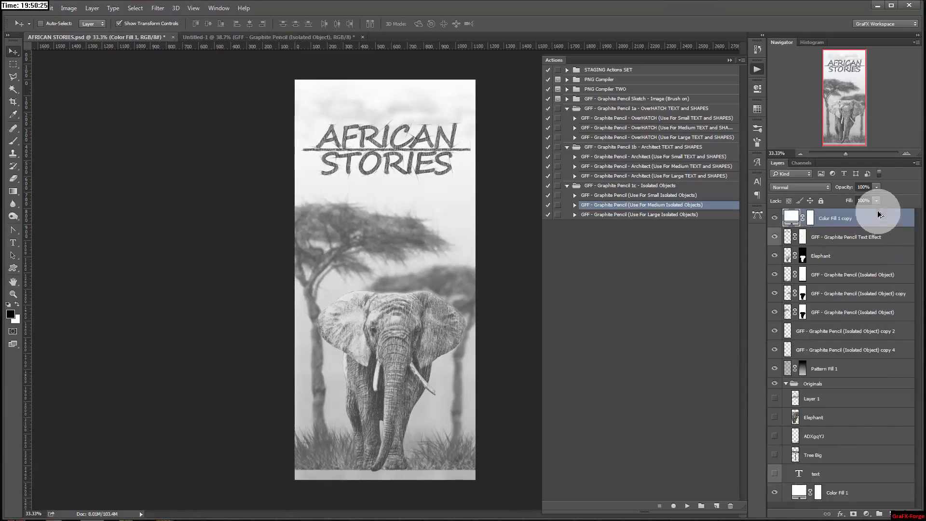
{"action": "left_click", "coordinate": [801, 187]}
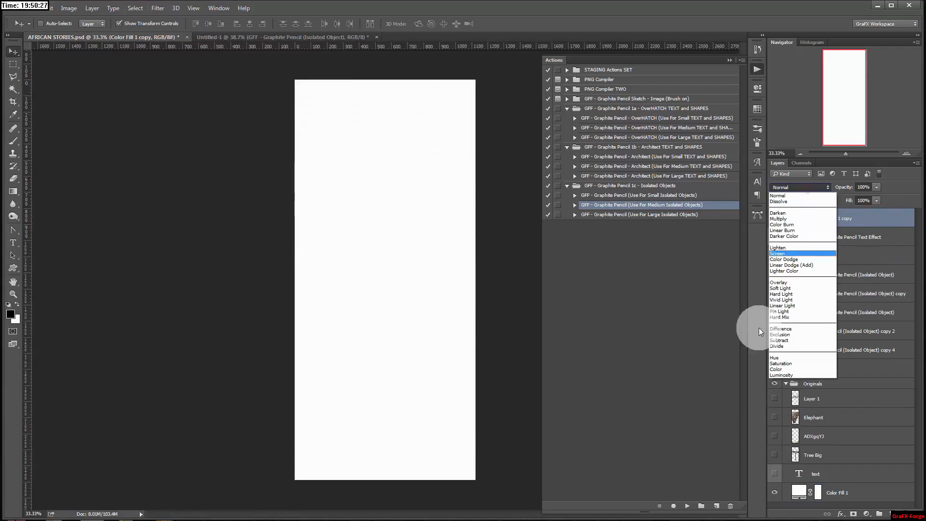
{"action": "left_click", "coordinate": [784, 370]}
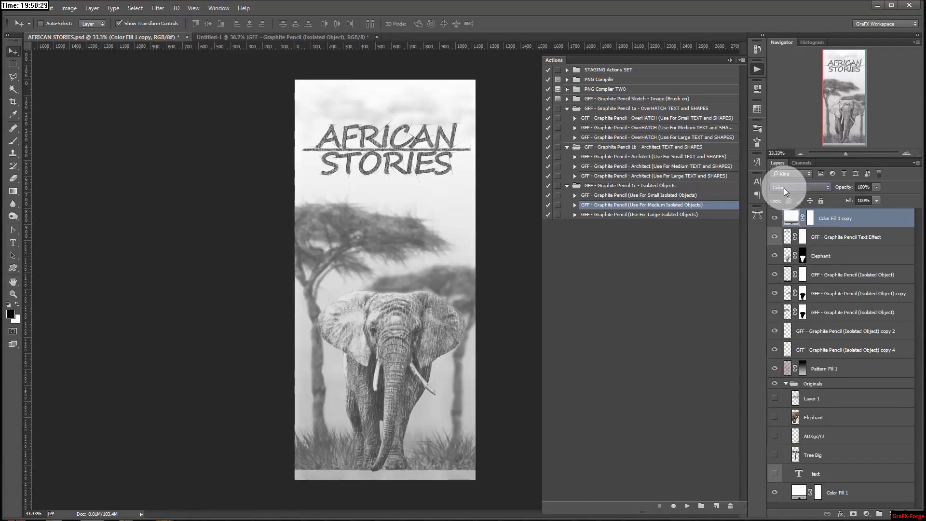
Change the fill copy's colour to a very pale, low-saturation warm grey to tint the whole poster
{"action": "double_click", "coordinate": [790, 216]}
{"action": "left_click", "coordinate": [577, 339]}
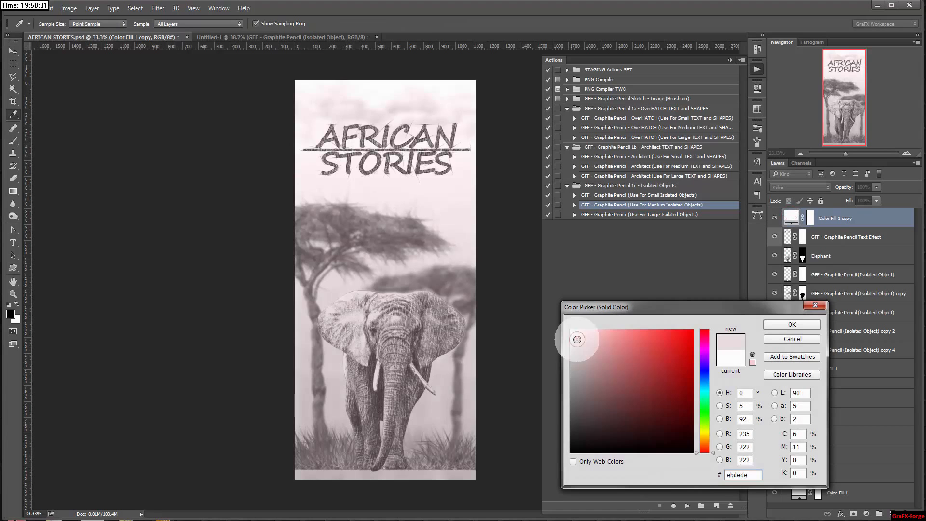
{"action": "left_click", "coordinate": [705, 440]}
{"action": "left_click_drag", "start_coordinate": [715, 449], "coordinate": [714, 447]}
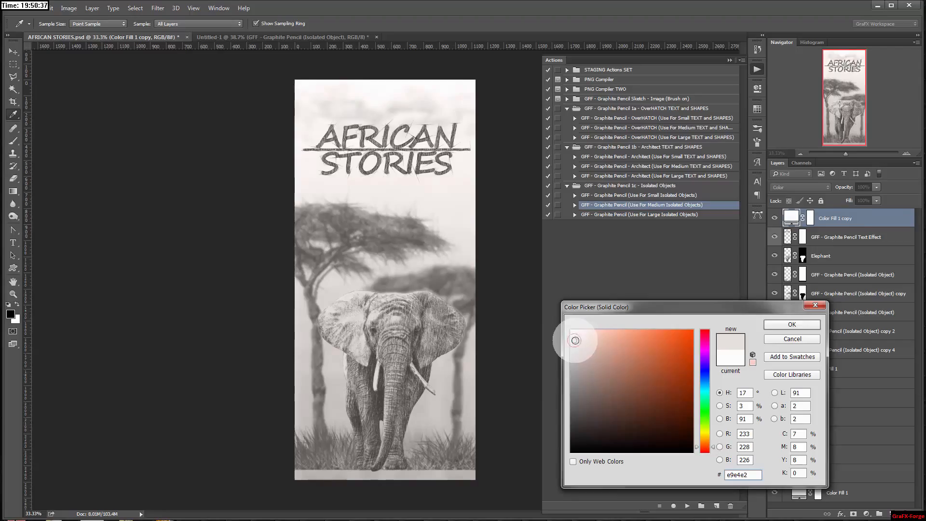
{"action": "left_click", "coordinate": [792, 324]}
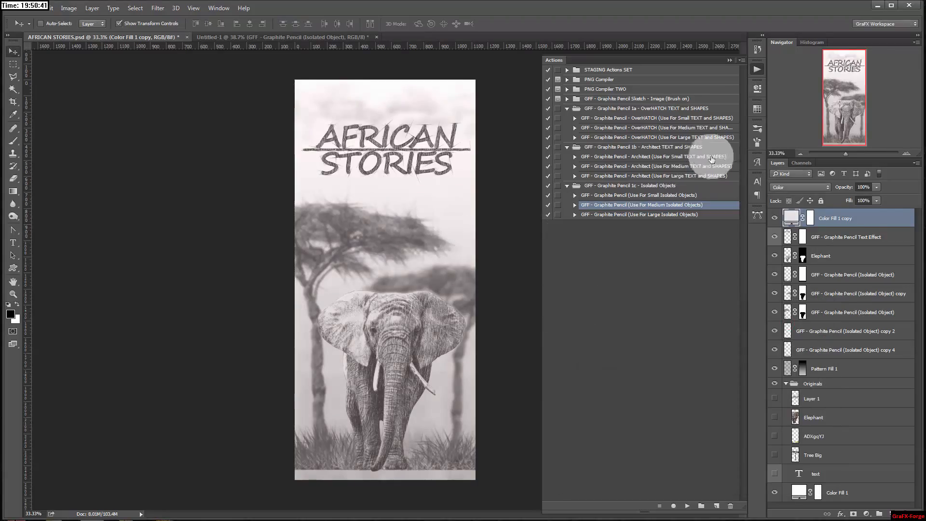
Collapse the actions list and examine the poster's pencil detail from the title to the elephant at 100% zoom
{"action": "left_click_drag", "start_coordinate": [846, 154], "coordinate": [851, 155]}
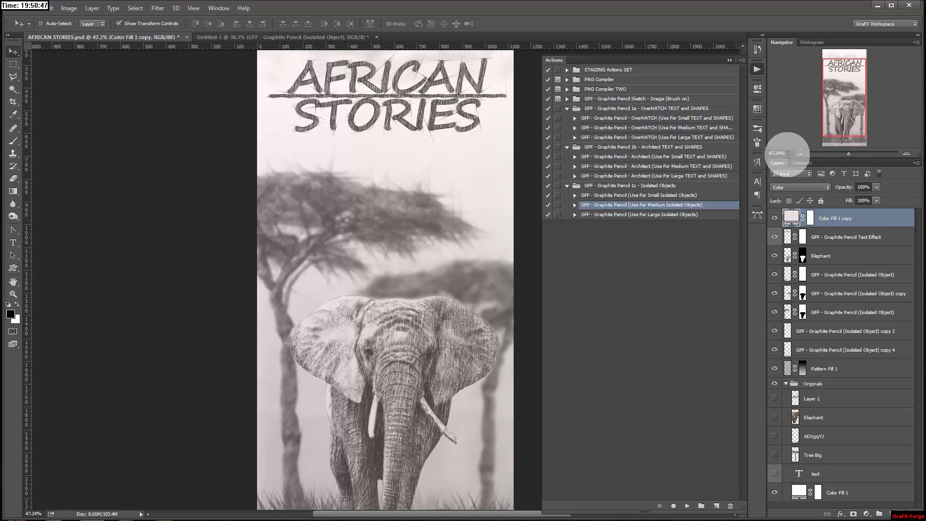
{"action": "left_click", "coordinate": [730, 60]}
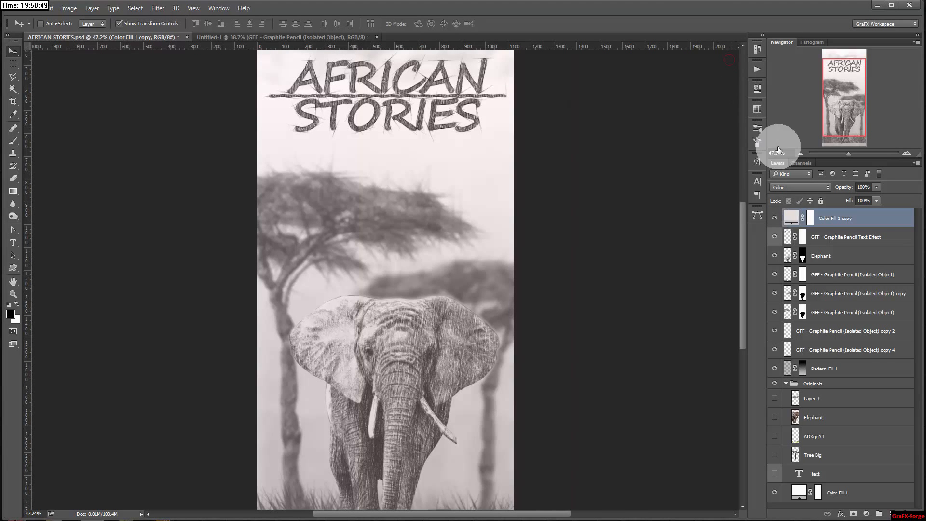
{"action": "left_click", "coordinate": [778, 150]}
{"action": "type", "text": "100"}
{"action": "key", "text": "Return"}
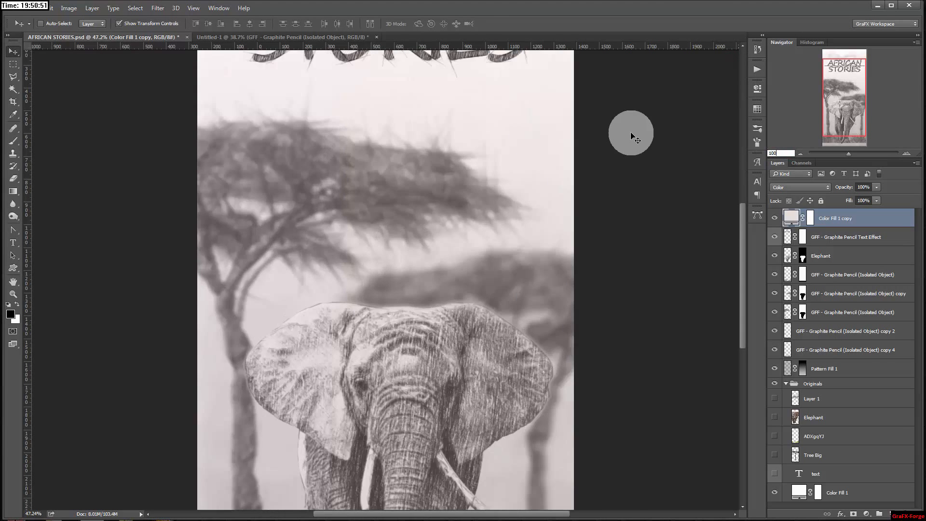
{"action": "mouse_move", "coordinate": [741, 236]}
{"action": "left_mouse_down"}
{"action": "mouse_move", "coordinate": [742, 345]}
{"action": "mouse_move", "coordinate": [726, 252]}
{"action": "mouse_move", "coordinate": [743, 282]}
{"action": "mouse_move", "coordinate": [744, 240]}
{"action": "left_mouse_up"}
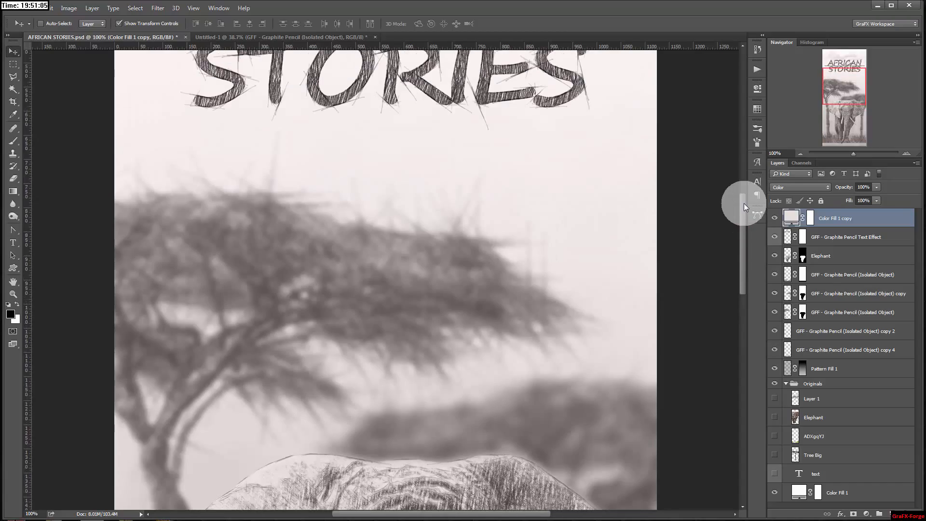